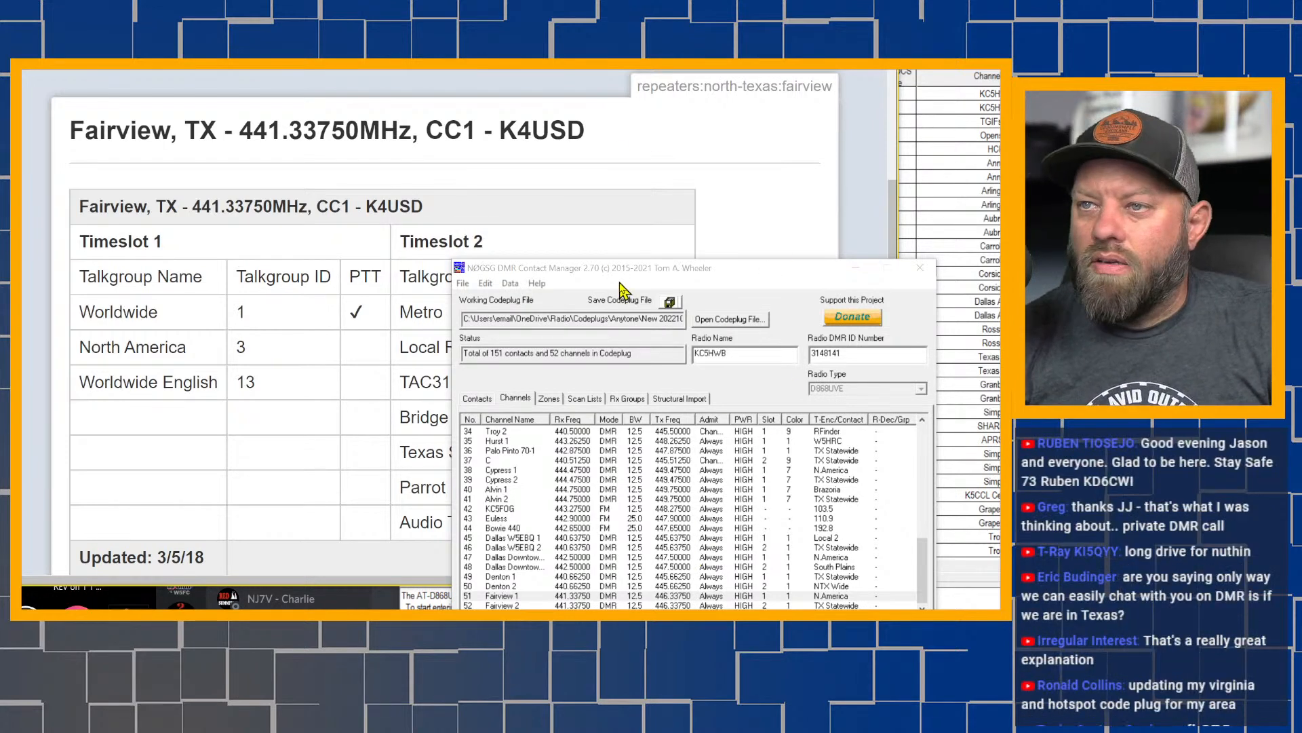
Return to the North Texas repeater list in the browser and open the Farmersville talkgroup table
{"action": "left_click", "coordinate": [792, 175]}
{"action": "key", "text": "alt+Left"}
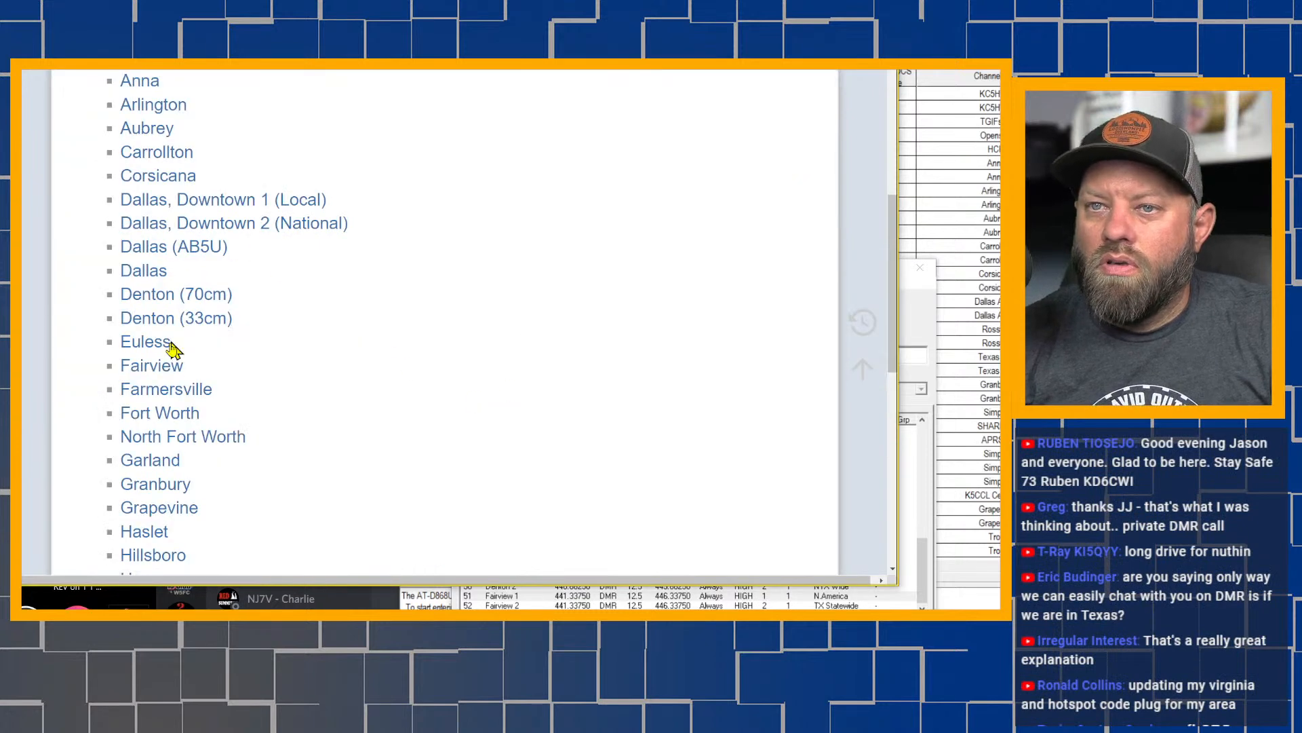
{"action": "left_click", "coordinate": [173, 393]}
{"action": "scroll", "coordinate": [822, 479], "scroll_direction": "down", "scroll_amount": 3}
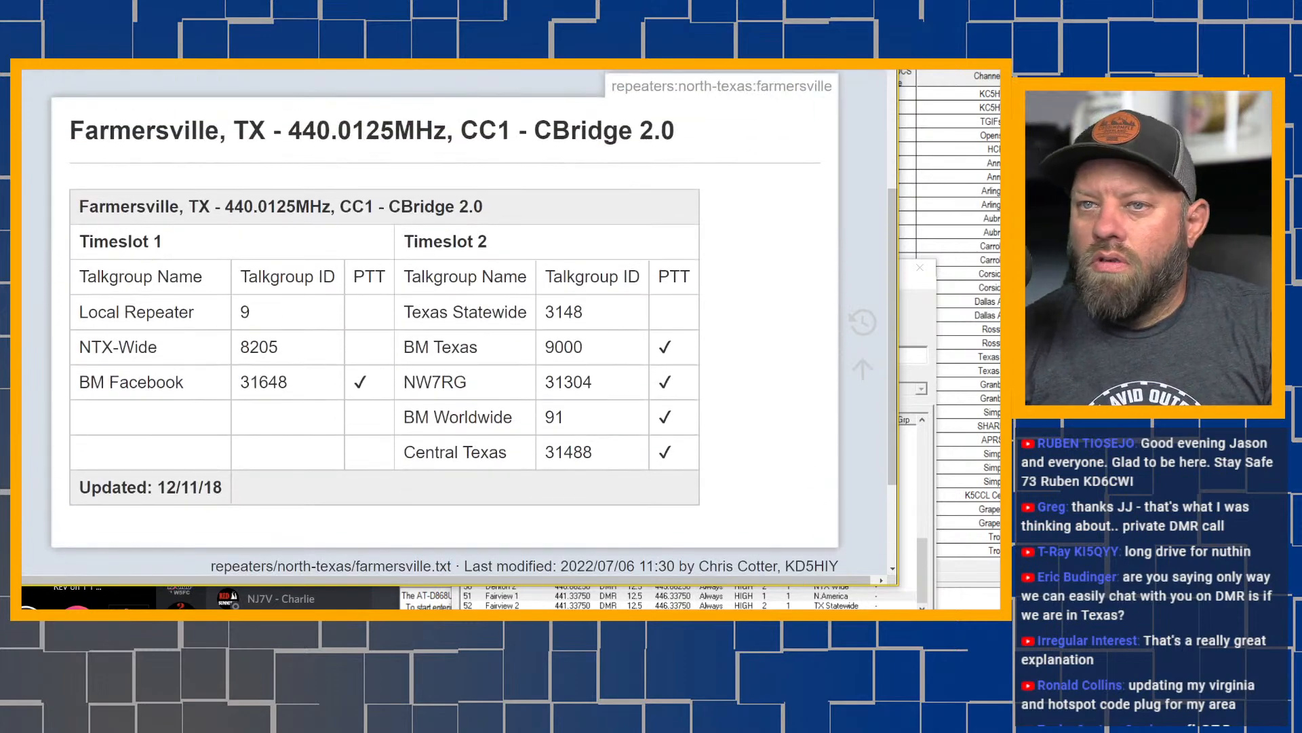
Switch to DMR Contact Manager and add a new DMR channel after Fairview 2, named "Farmersville 1"
{"action": "key", "text": "alt+Tab"}
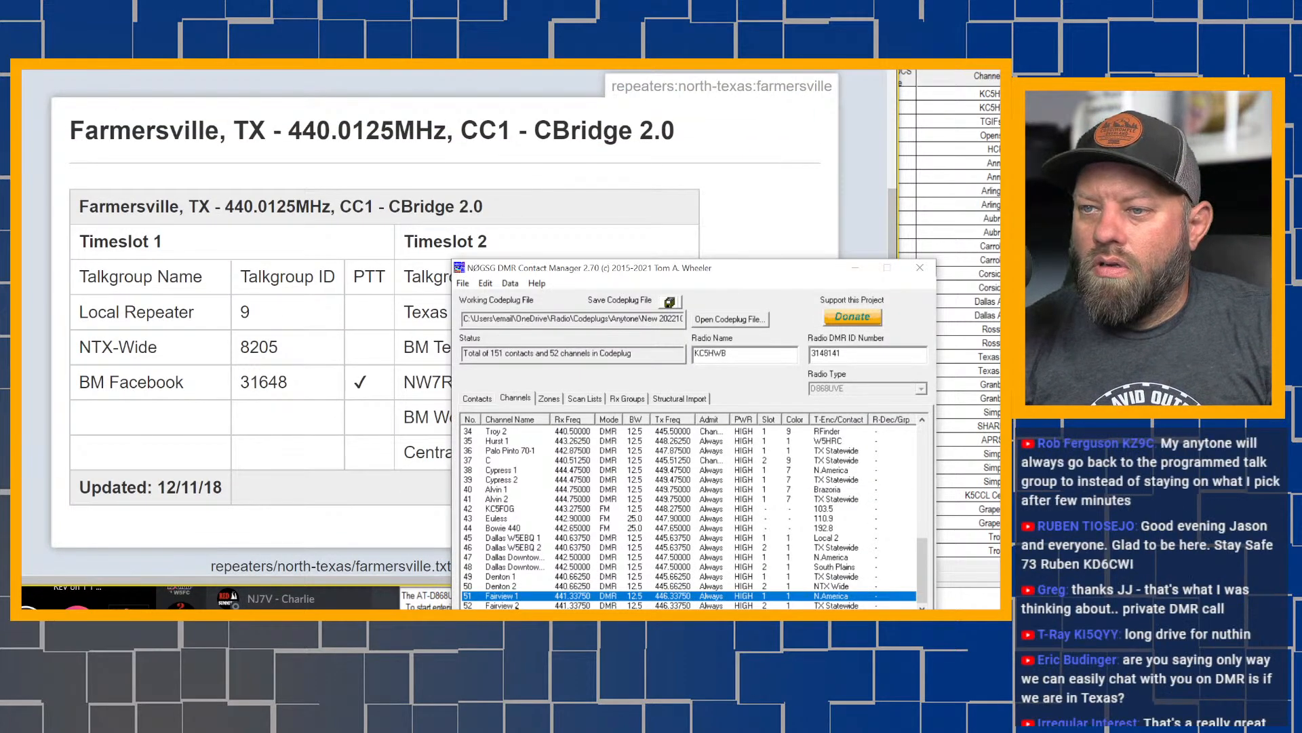
{"action": "left_click", "coordinate": [506, 605]}
{"action": "left_click", "coordinate": [563, 624]}
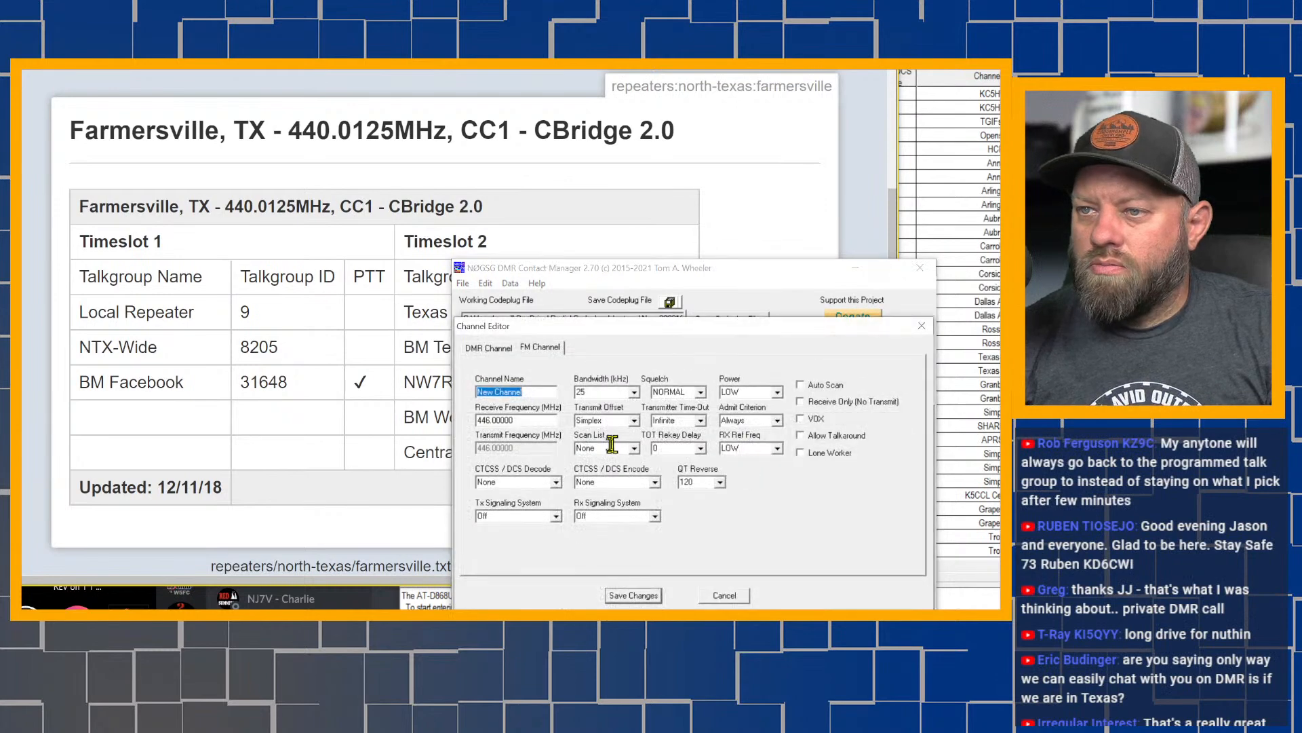
{"action": "left_click", "coordinate": [488, 347]}
{"action": "left_click_drag", "start_coordinate": [536, 392], "coordinate": [475, 392]}
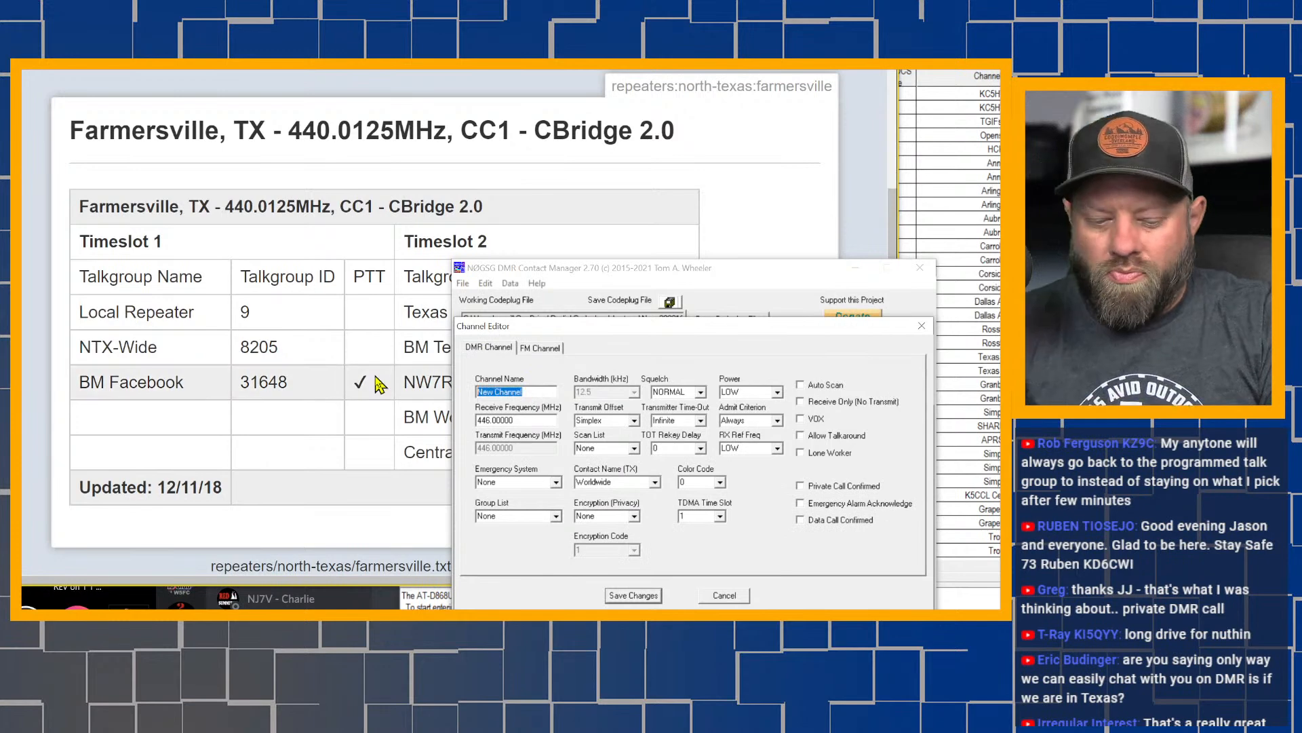
{"action": "type", "text": "Farmersville 1"}
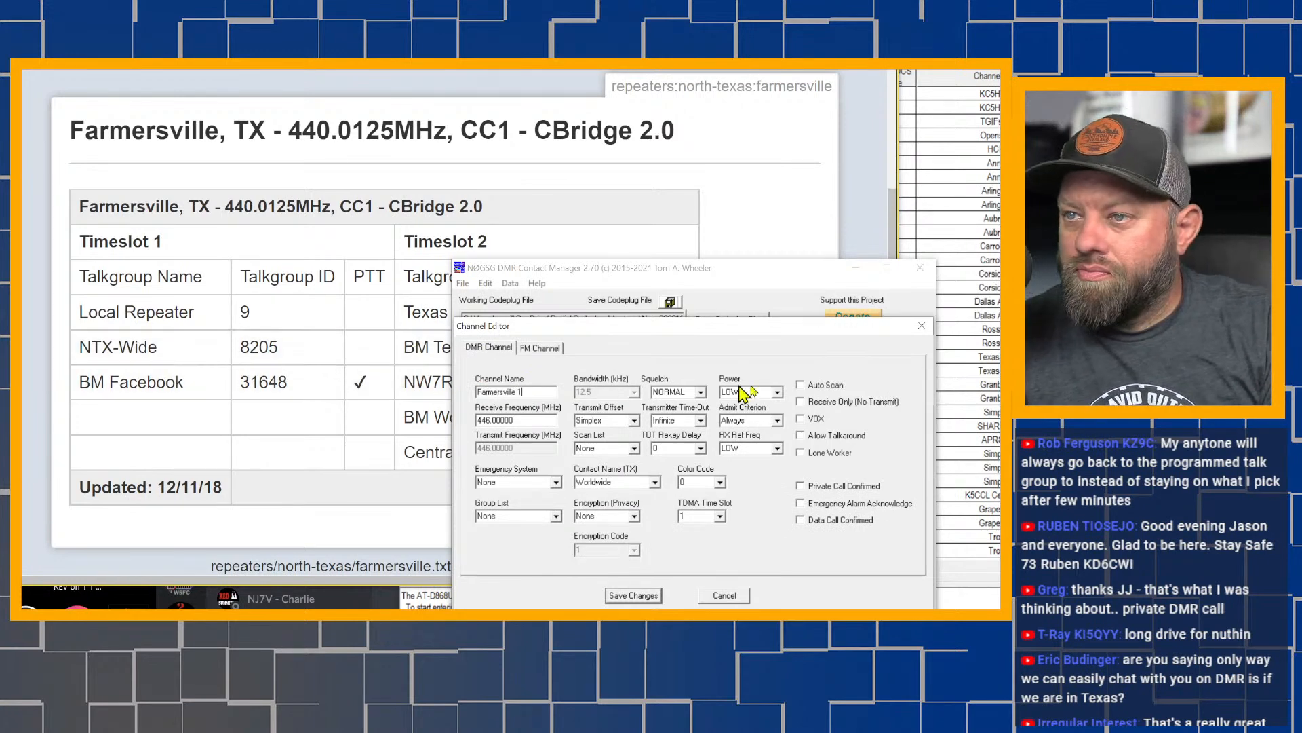
Set the new channel to HIGH power, with receive frequency 440.0125 MHz and a positive transmit offset
{"action": "left_click", "coordinate": [780, 392]}
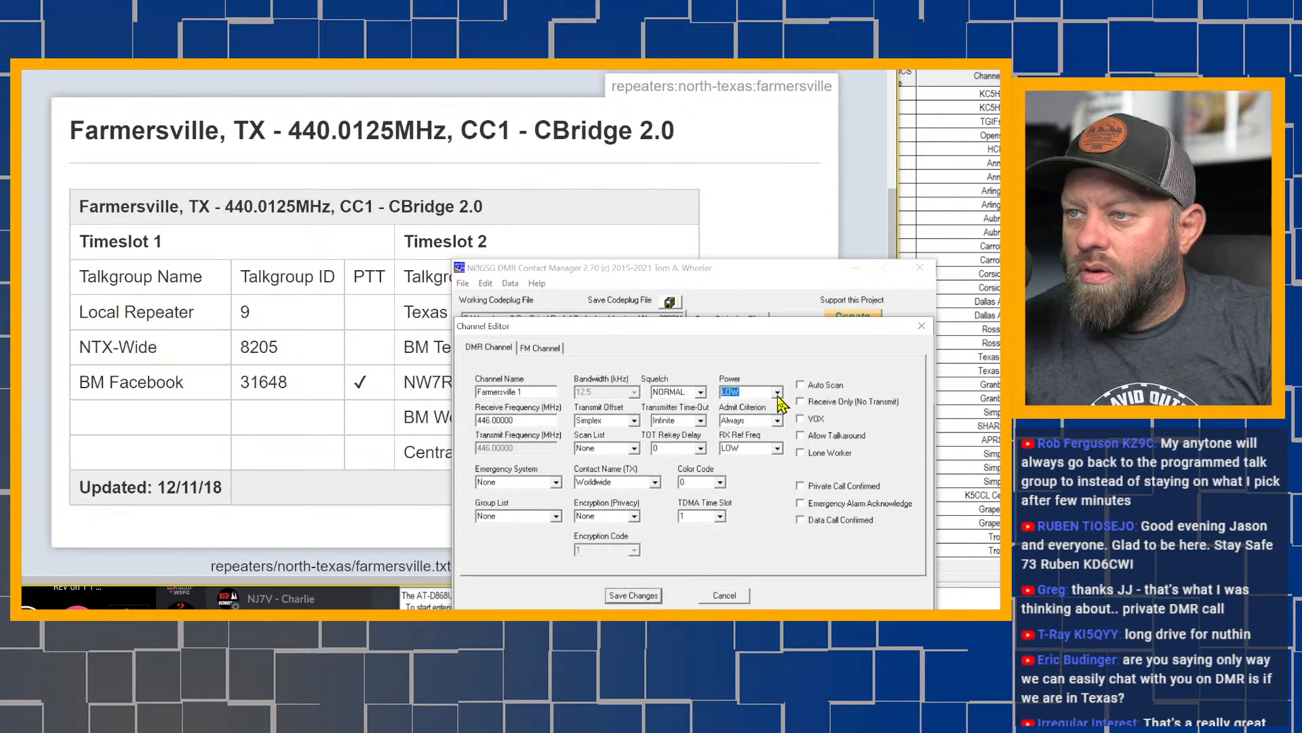
{"action": "left_click", "coordinate": [778, 392]}
{"action": "left_click", "coordinate": [742, 423]}
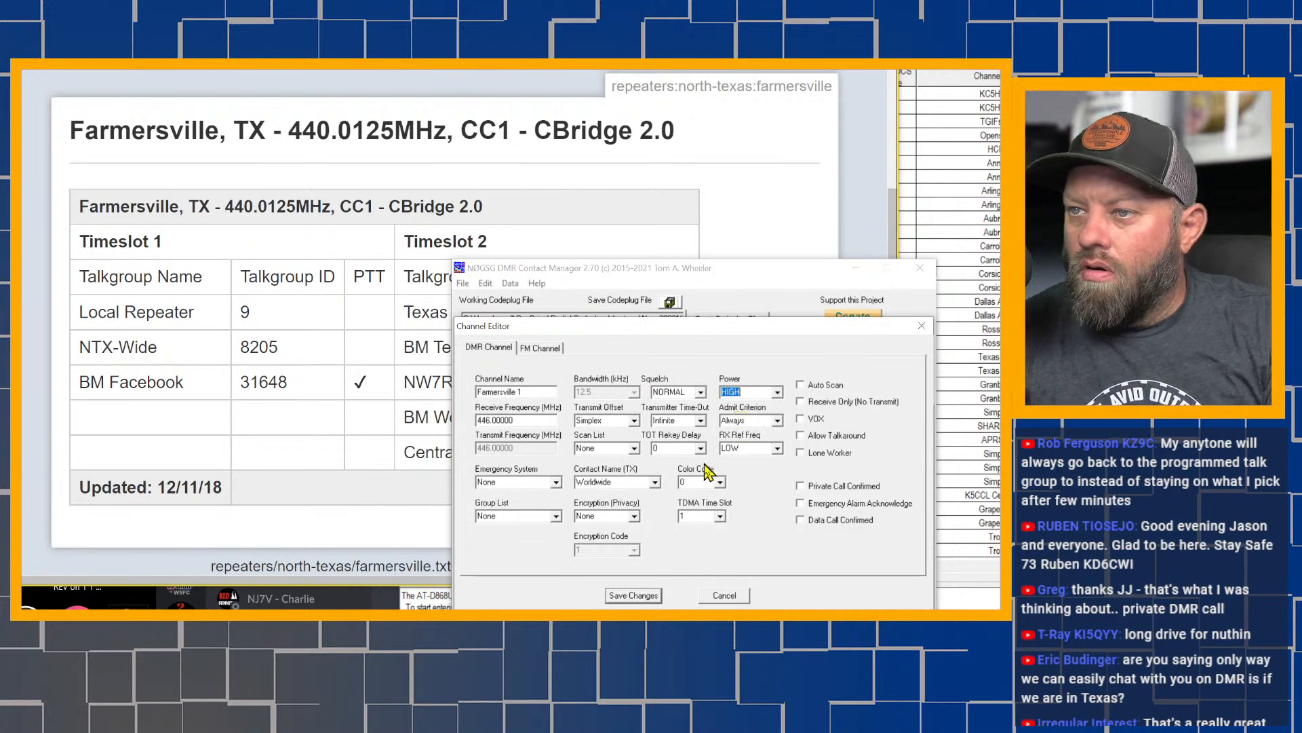
{"action": "double_click", "coordinate": [529, 417]}
{"action": "type", "text": "4"}
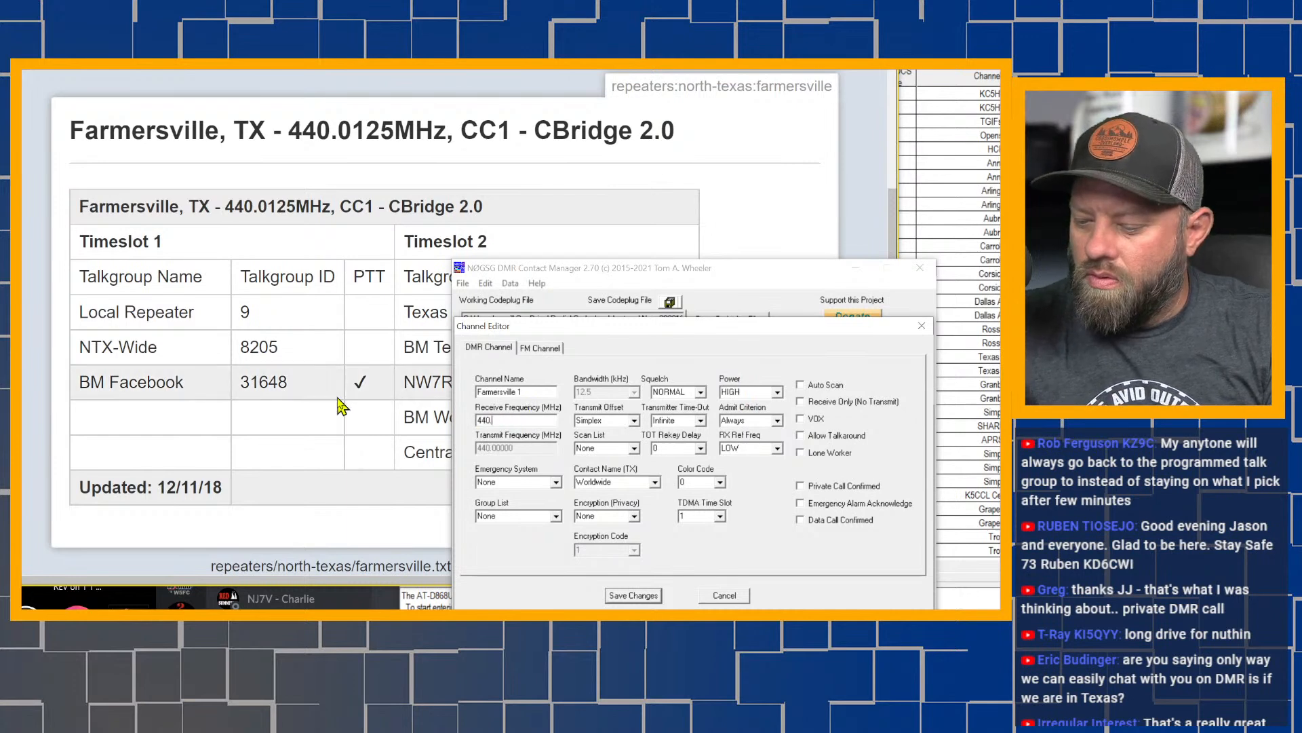
{"action": "type", "text": "40.0125"}
{"action": "key", "text": "Tab"}
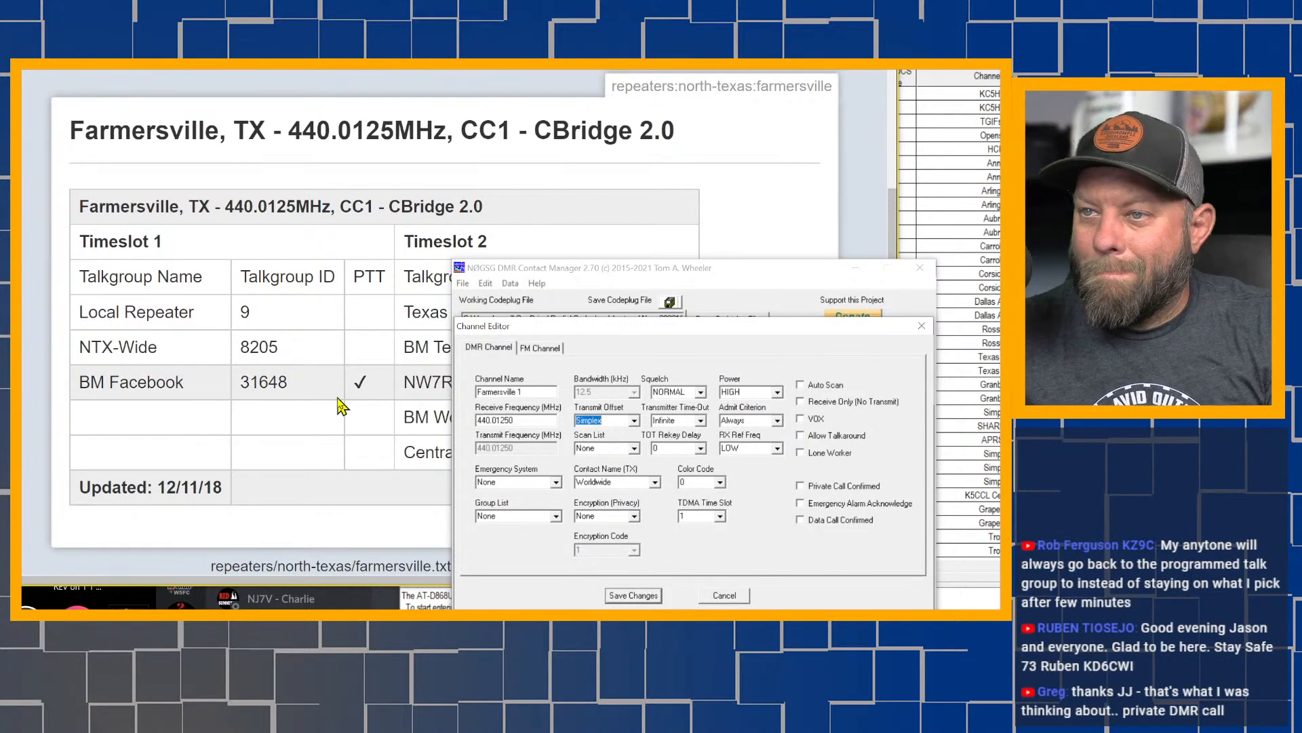
{"action": "left_click", "coordinate": [634, 421]}
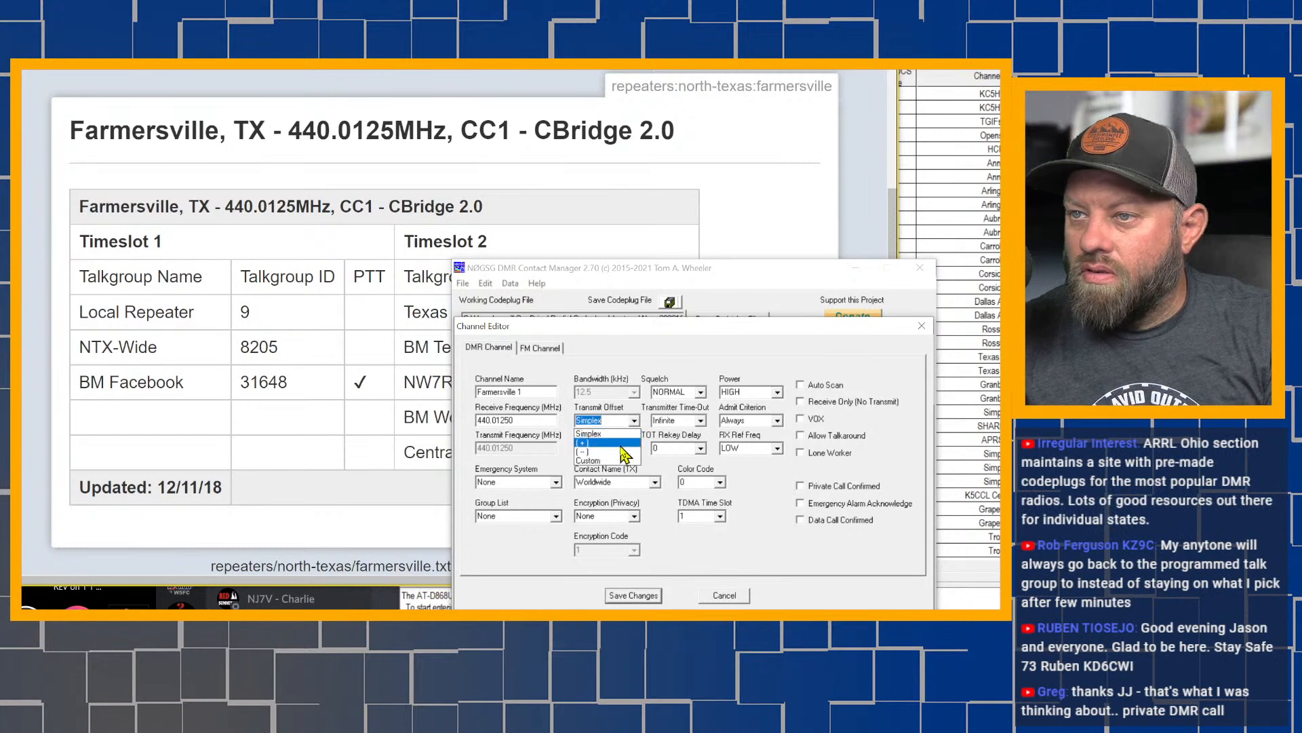
{"action": "left_click", "coordinate": [613, 445]}
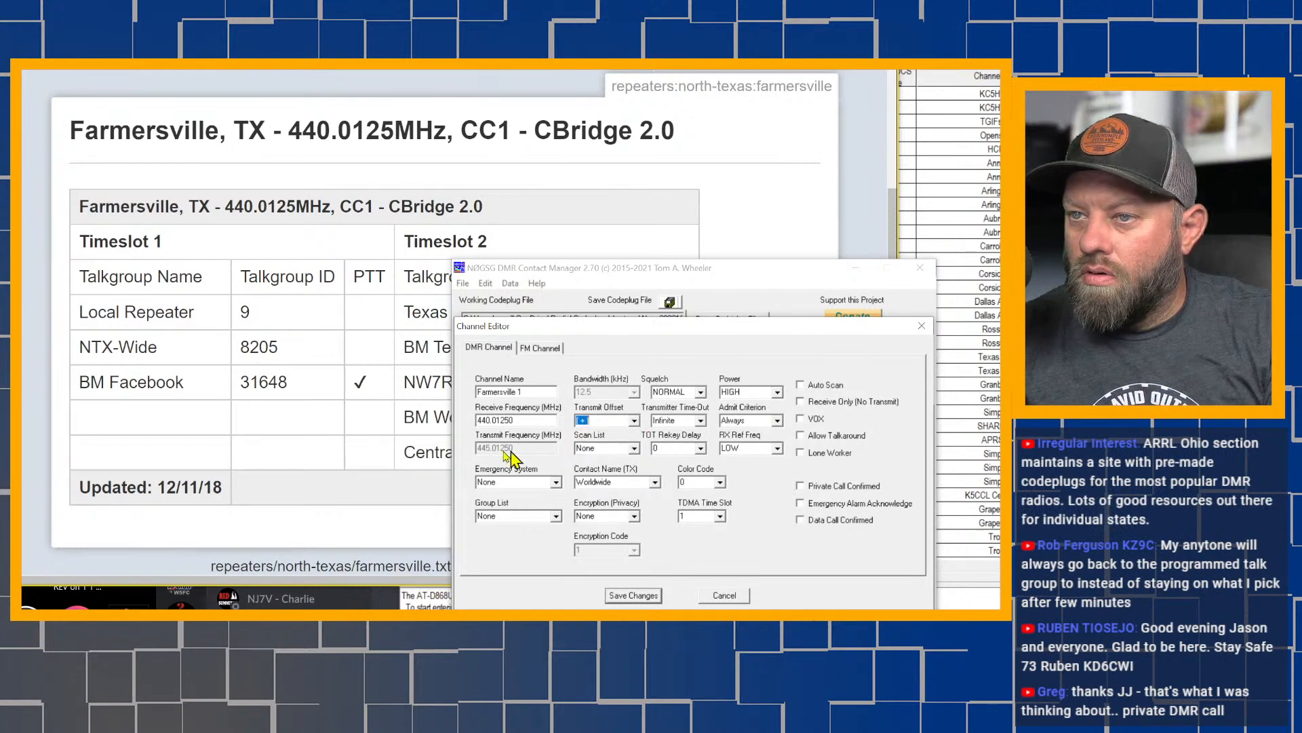
Assign the NTX Wide transmit contact and color code 1 to Farmersville 1, and save the channel
{"action": "left_click", "coordinate": [655, 482]}
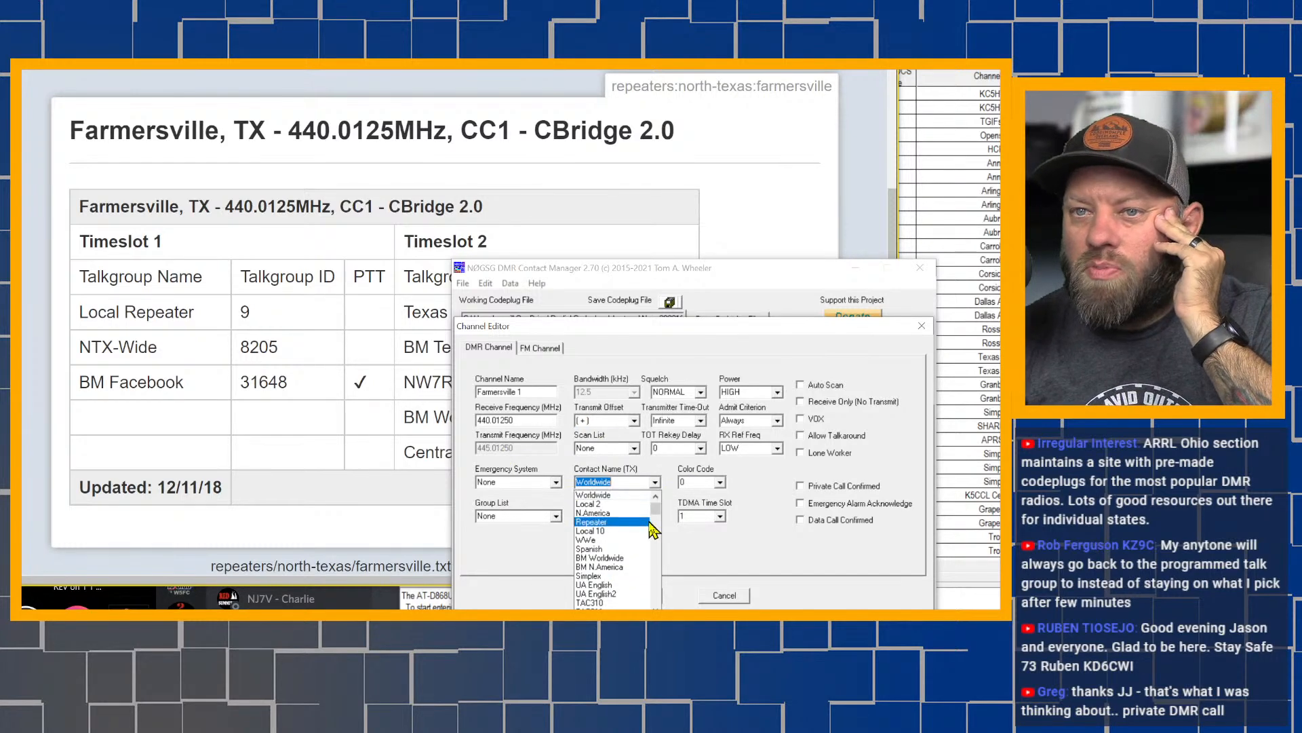
{"action": "scroll", "coordinate": [618, 559], "scroll_direction": "down", "scroll_amount": 5}
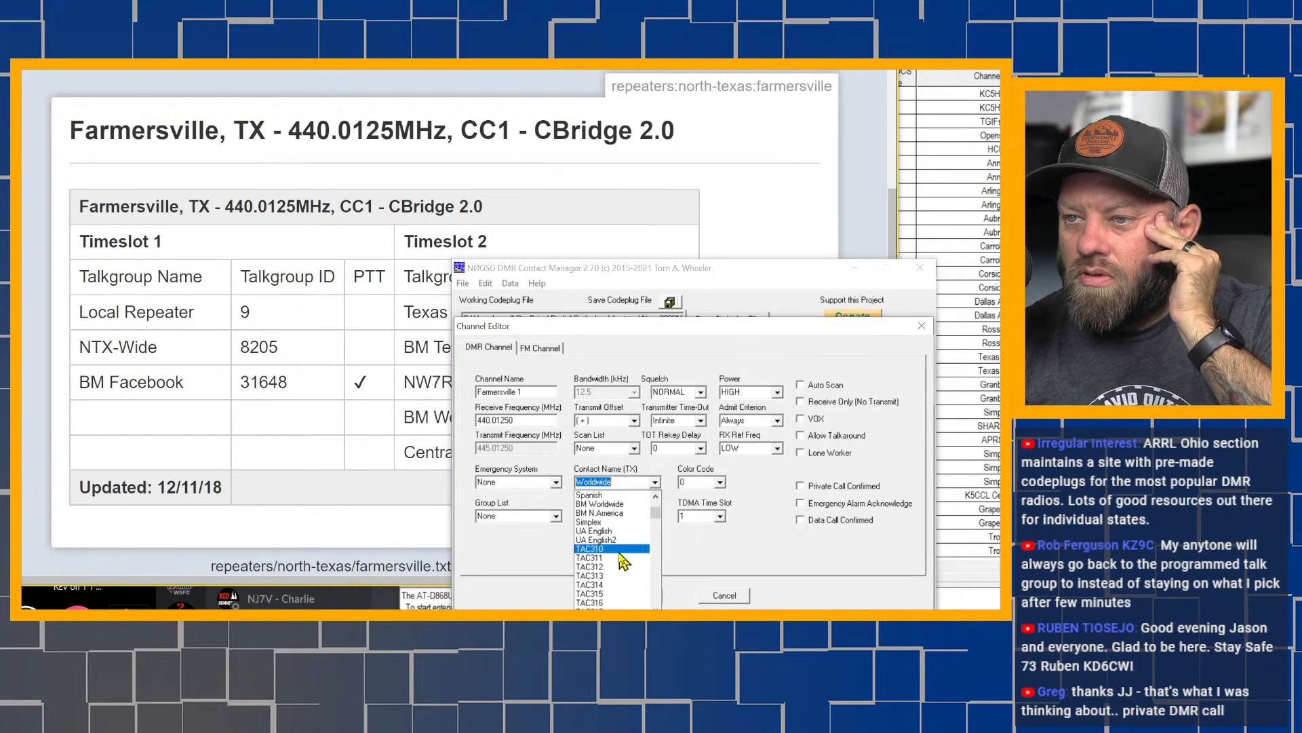
{"action": "scroll", "coordinate": [624, 560], "scroll_direction": "down", "scroll_amount": 6}
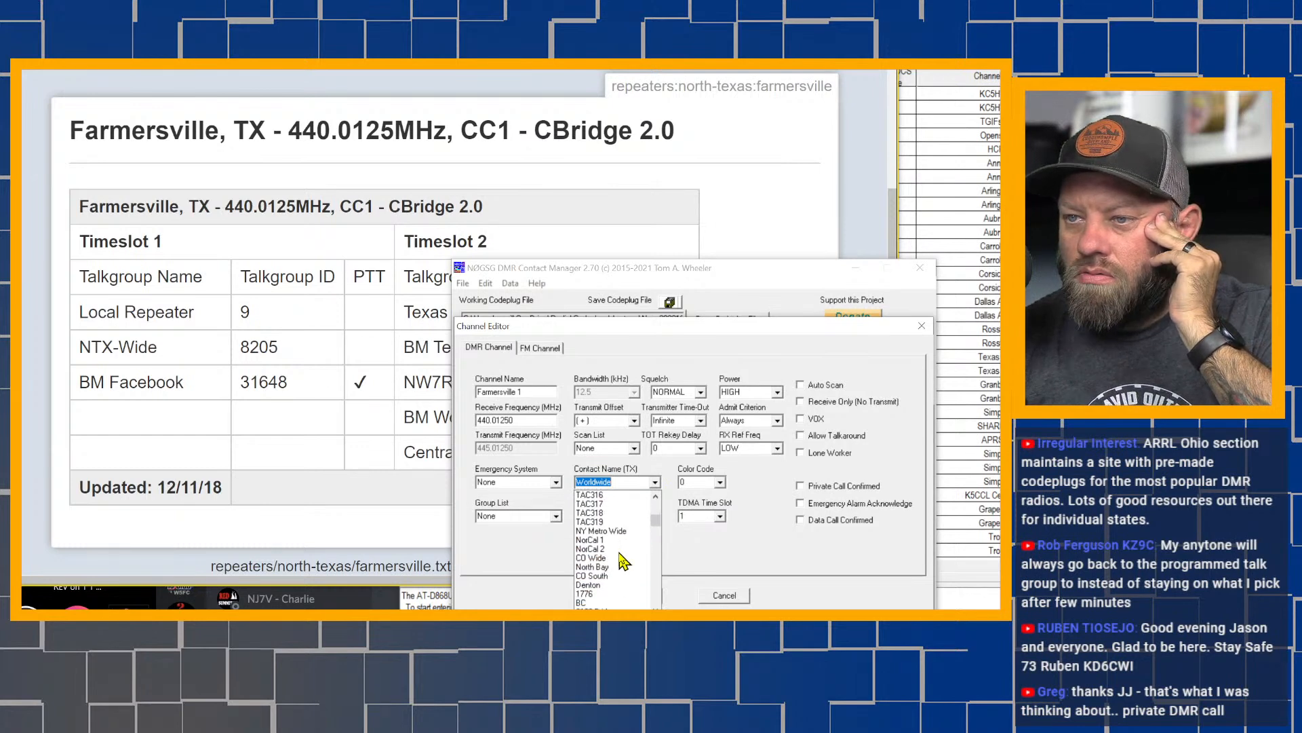
{"action": "type", "text": "nt"}
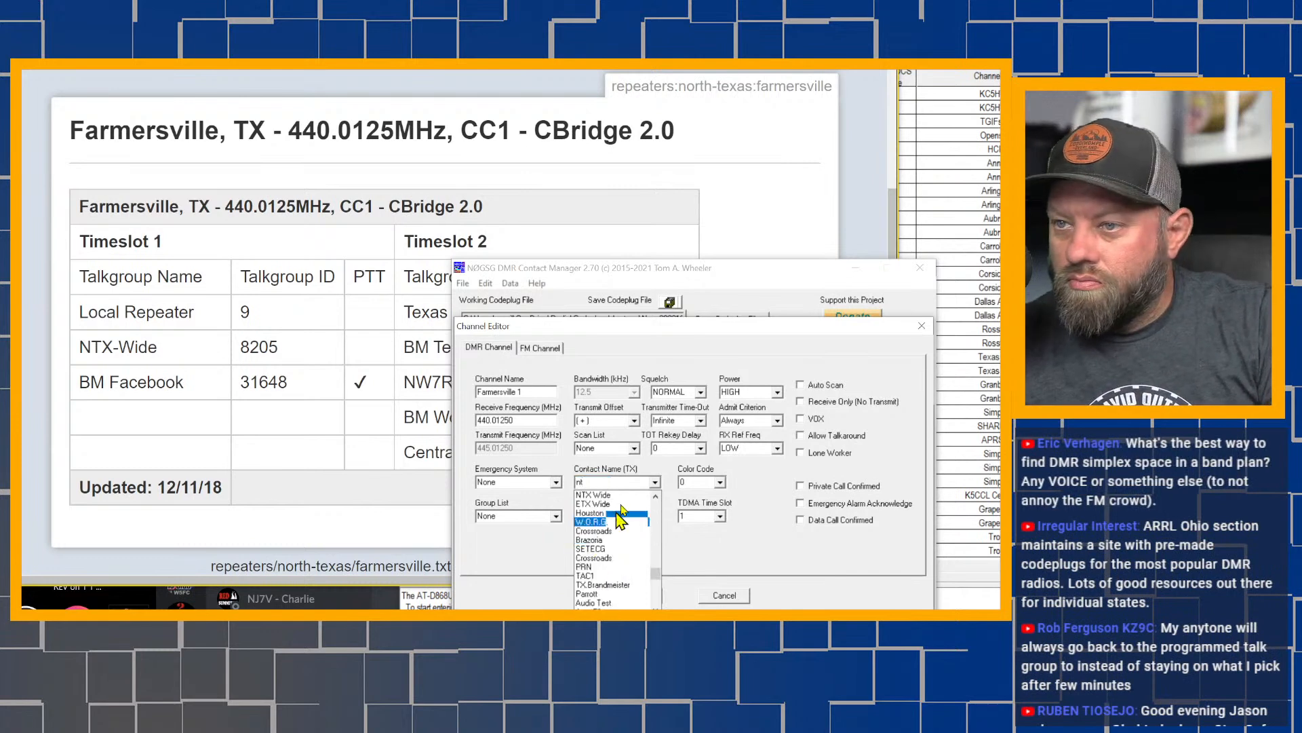
{"action": "left_click", "coordinate": [610, 517]}
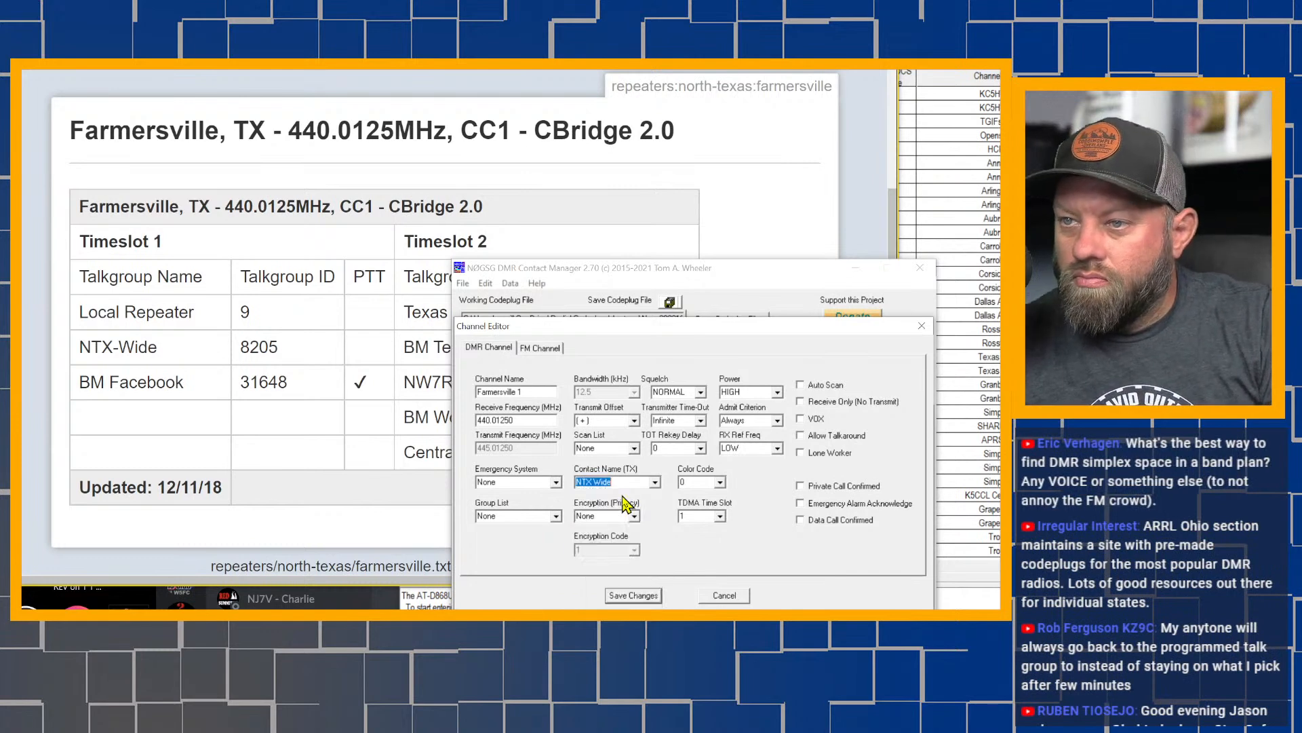
{"action": "left_click", "coordinate": [719, 482]}
{"action": "left_click", "coordinate": [716, 504]}
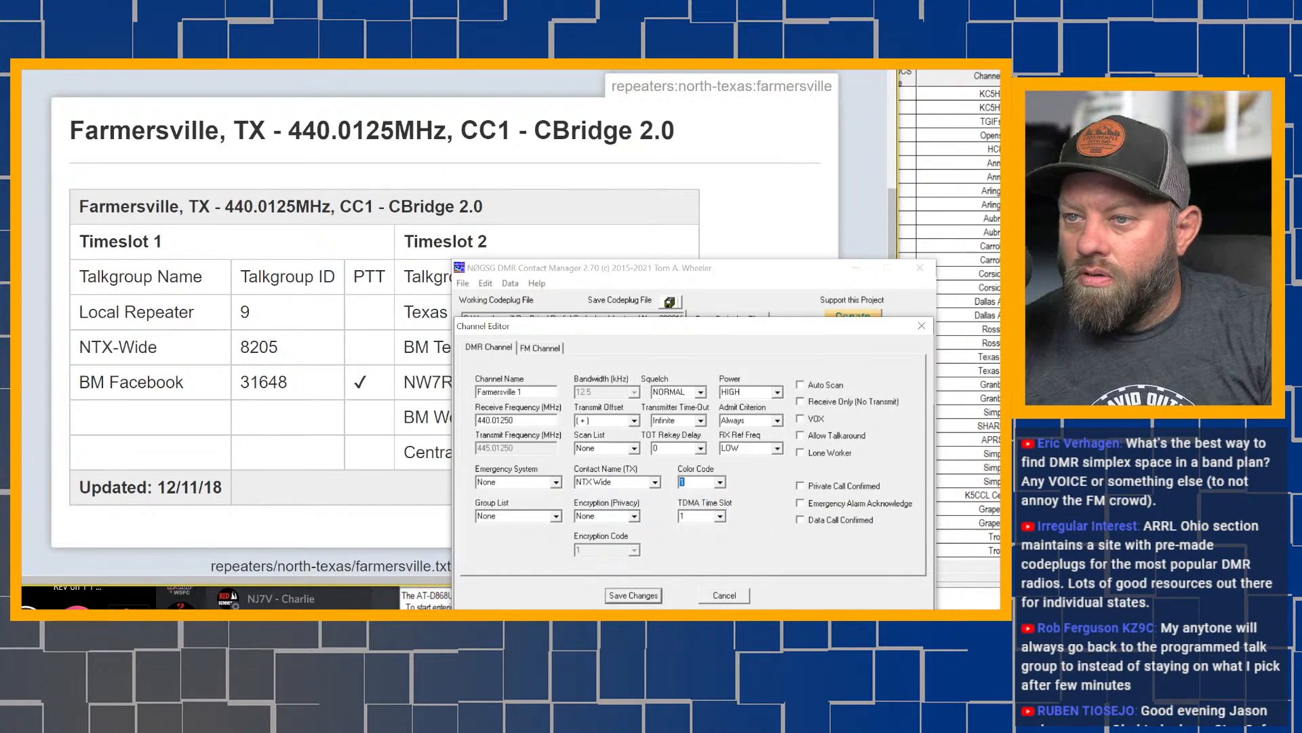
{"action": "left_click", "coordinate": [634, 595]}
Duplicate the Farmersville 1 channel at the end of the channel list under the name "Farmersville 2"
{"action": "scroll", "coordinate": [767, 566], "scroll_direction": "down", "scroll_amount": 11}
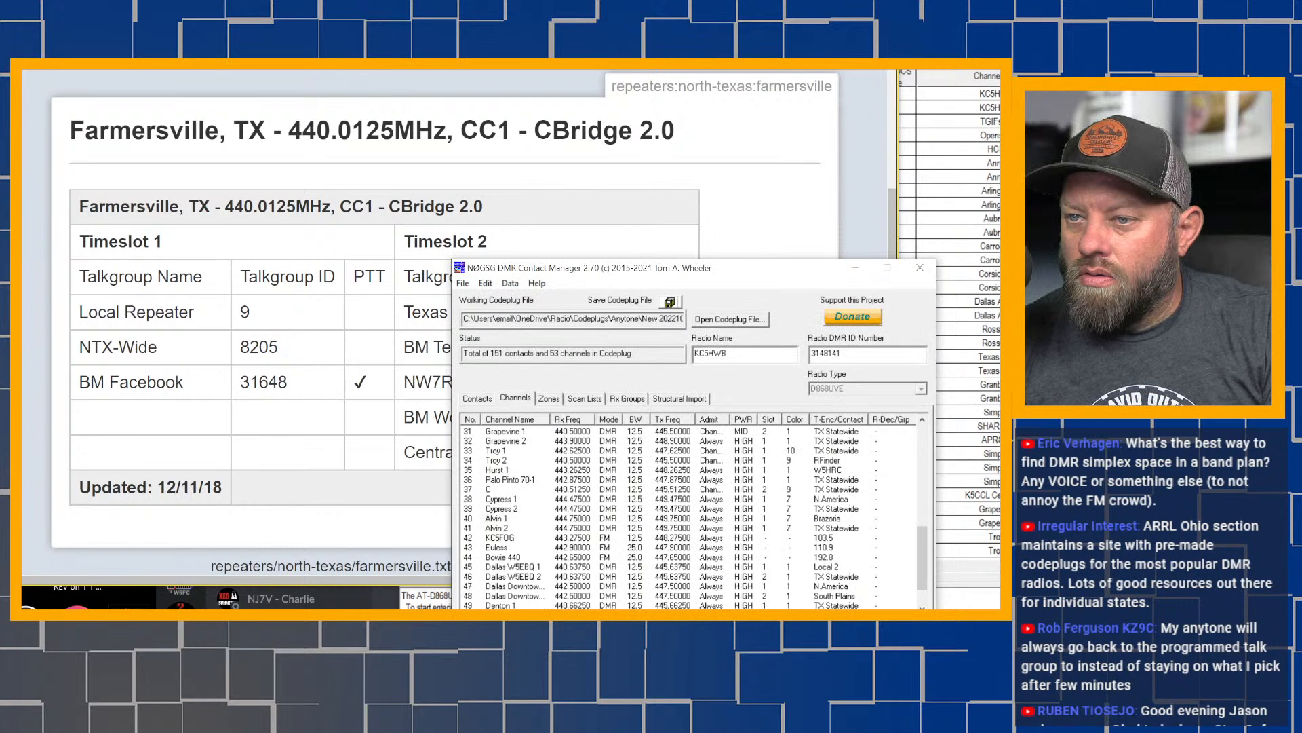
{"action": "left_click", "coordinate": [515, 605]}
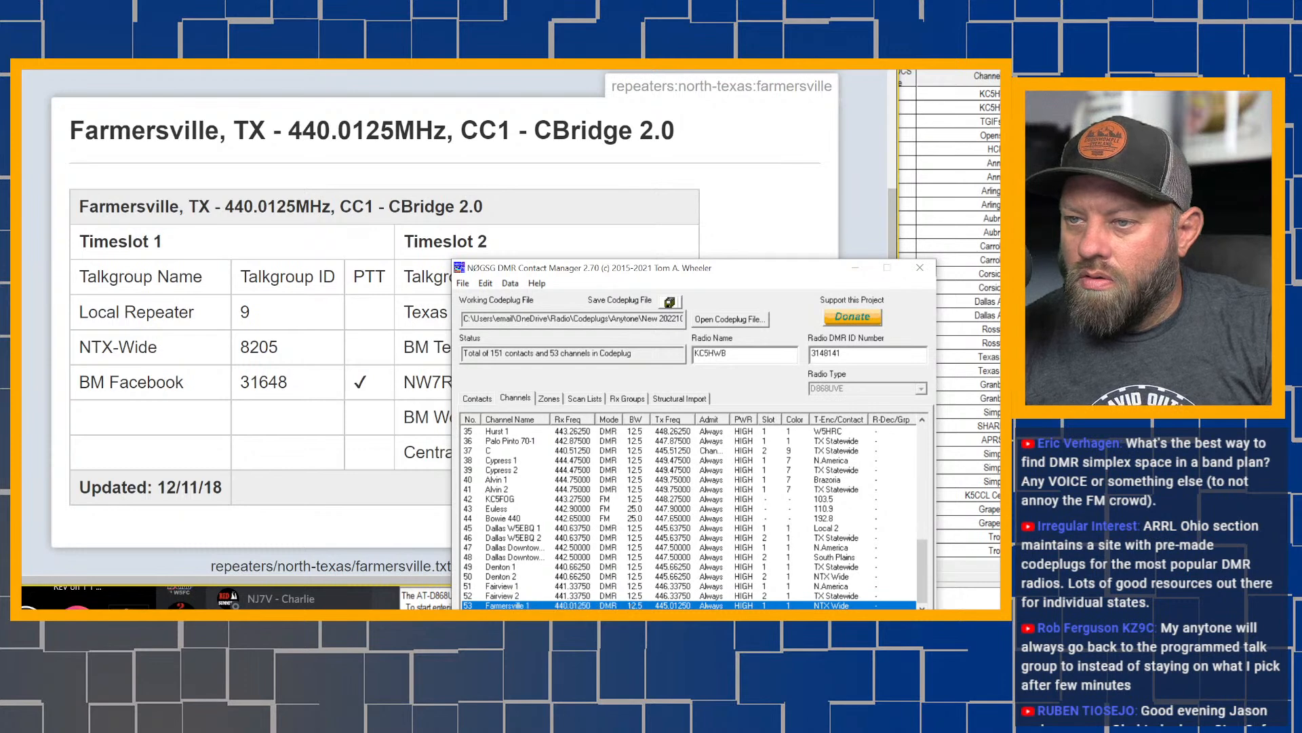
{"action": "left_click", "coordinate": [589, 655]}
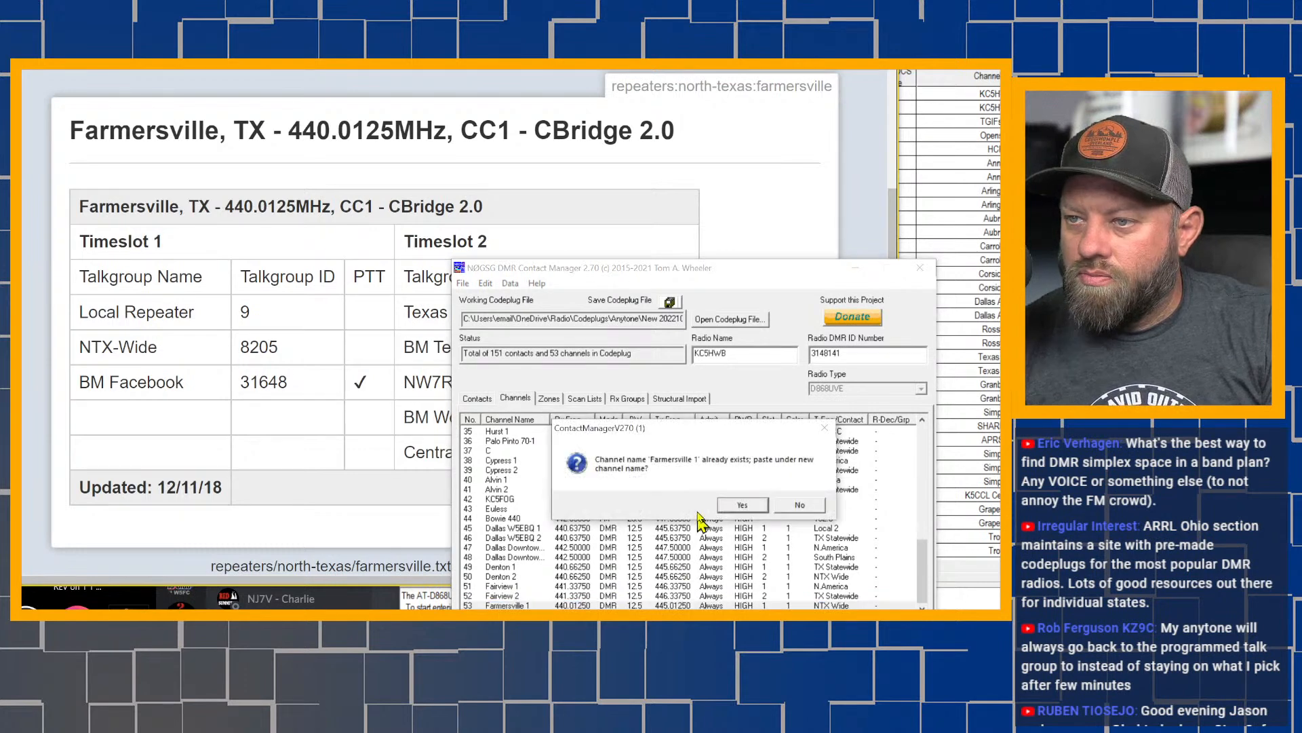
{"action": "left_click", "coordinate": [738, 506]}
{"action": "left_click", "coordinate": [682, 493]}
{"action": "key", "text": "BackSpace"}
{"action": "type", "text": "2"}
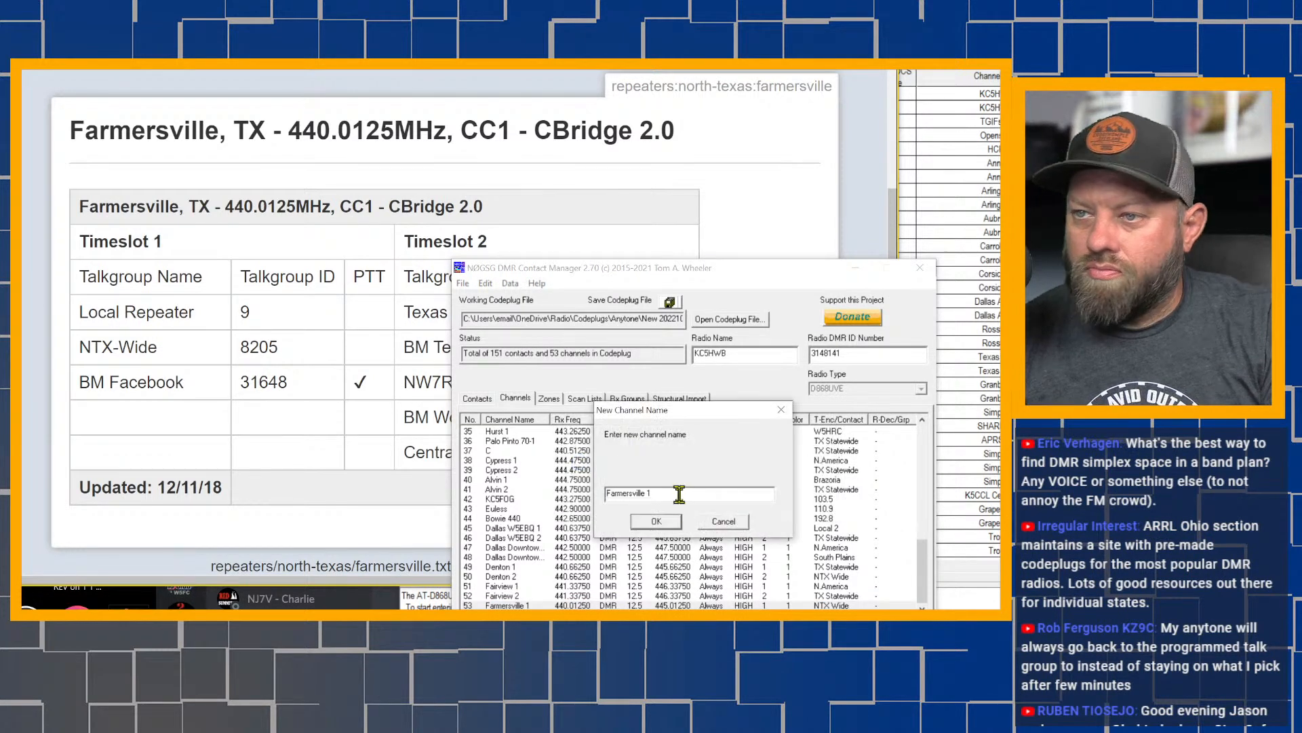
{"action": "left_click", "coordinate": [677, 521]}
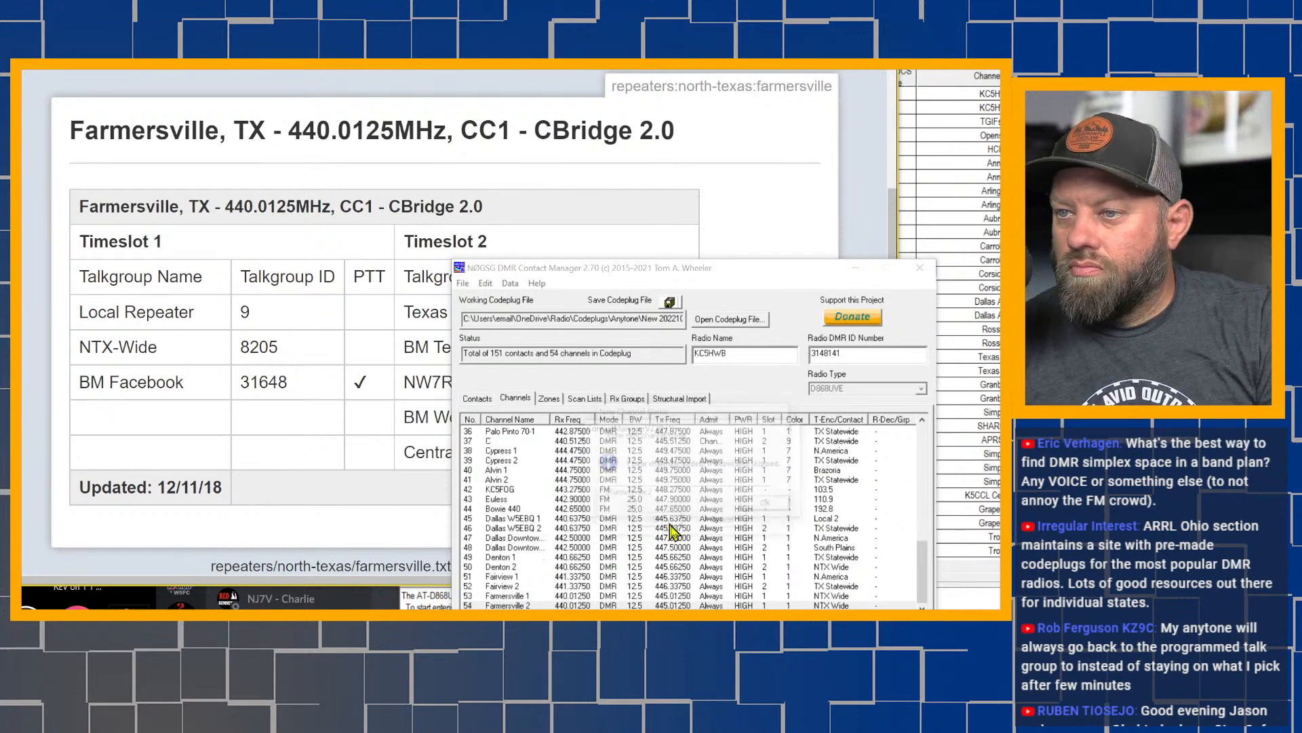
{"action": "left_click", "coordinate": [780, 505]}
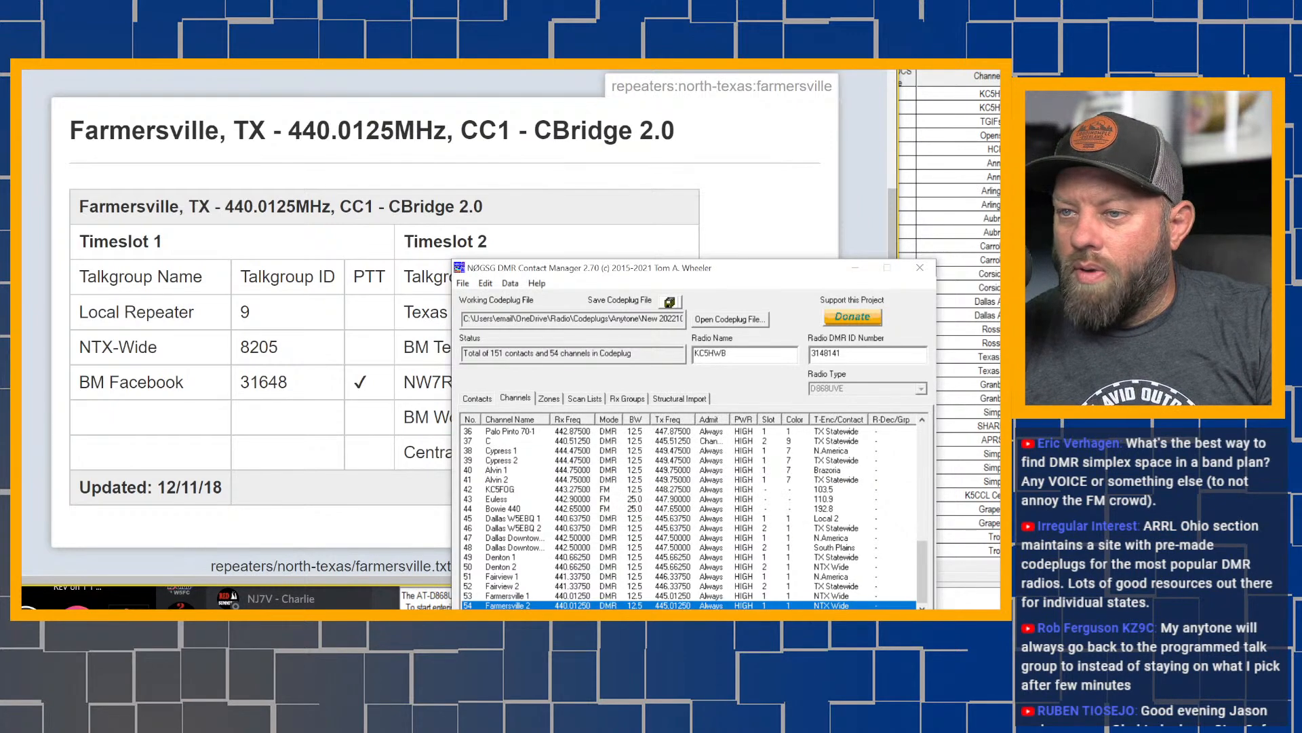
Open the Farmersville 2 channel for editing and set its TDMA time slot to 2
{"action": "double_click", "coordinate": [526, 605]}
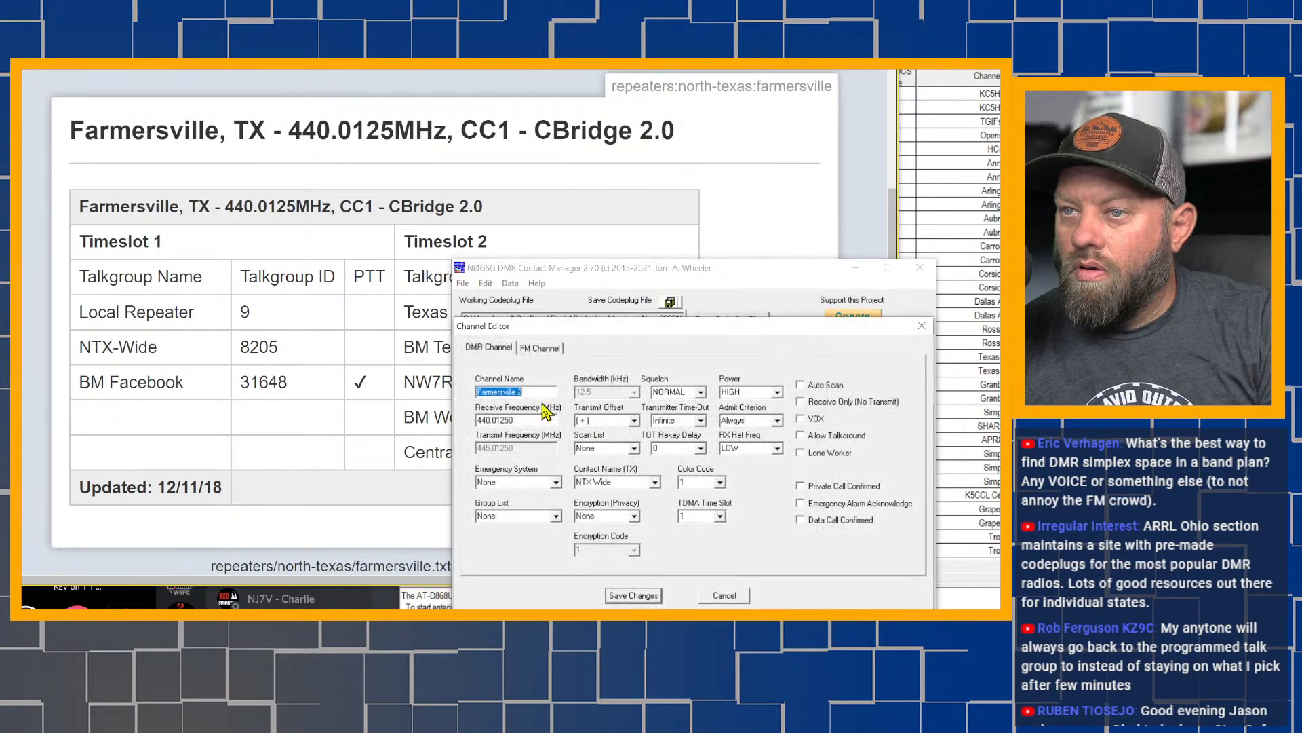
{"action": "left_click", "coordinate": [719, 516]}
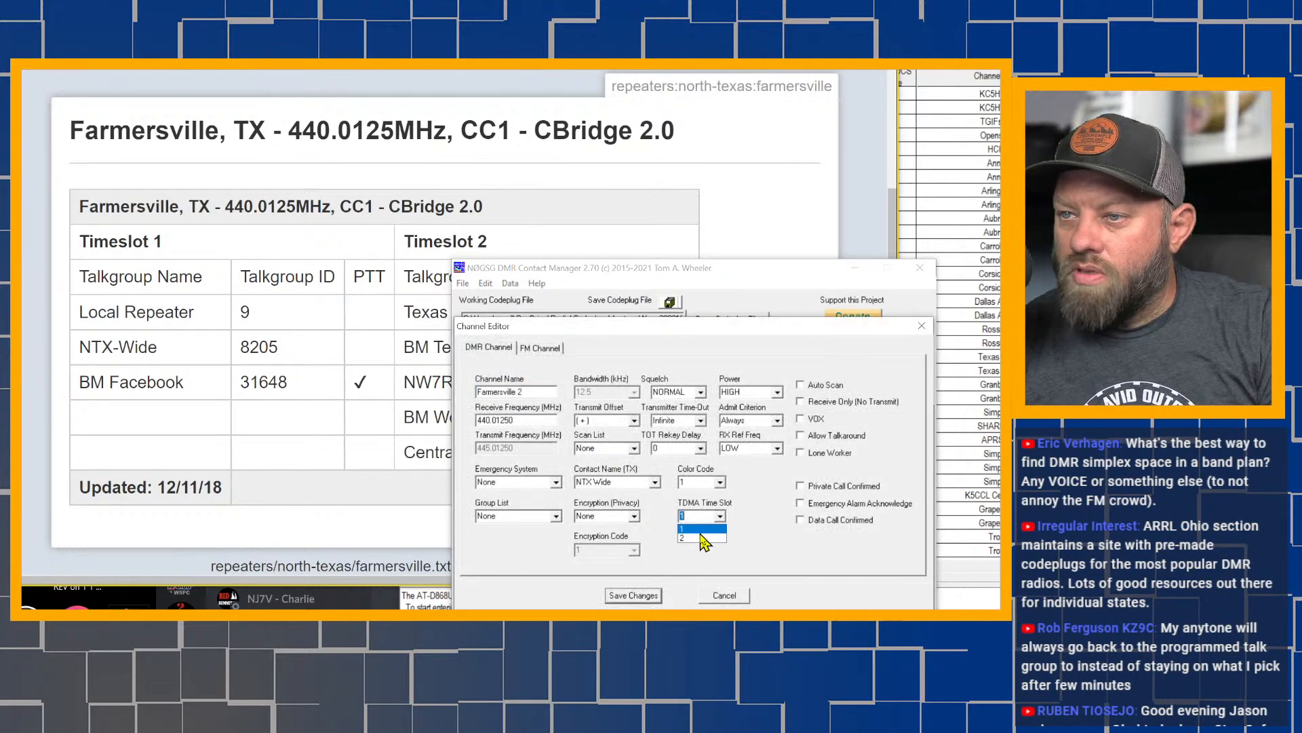
{"action": "left_click", "coordinate": [704, 539]}
Check the repeater page's Timeslot 2 talkgroups, set Farmersville 2's transmit contact to TX Statewide, and save the channel
{"action": "left_click", "coordinate": [727, 236]}
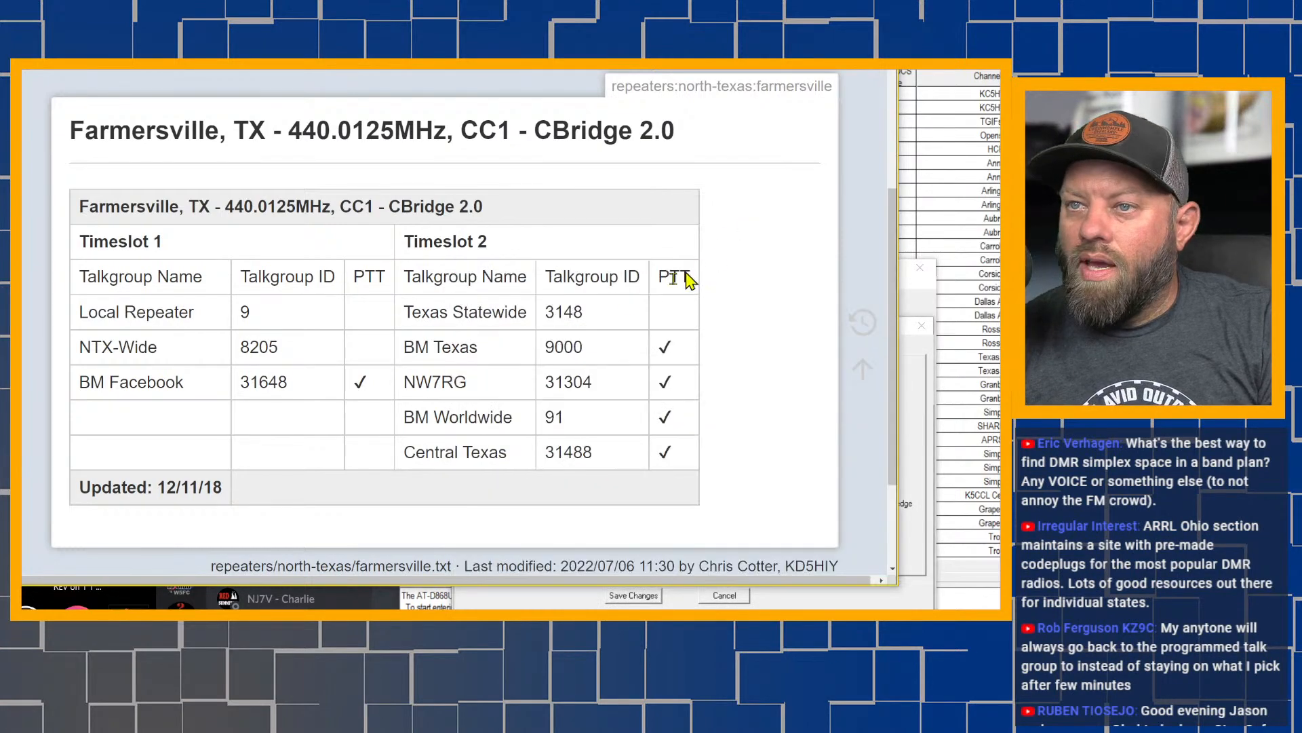
{"action": "key", "text": "alt+Tab"}
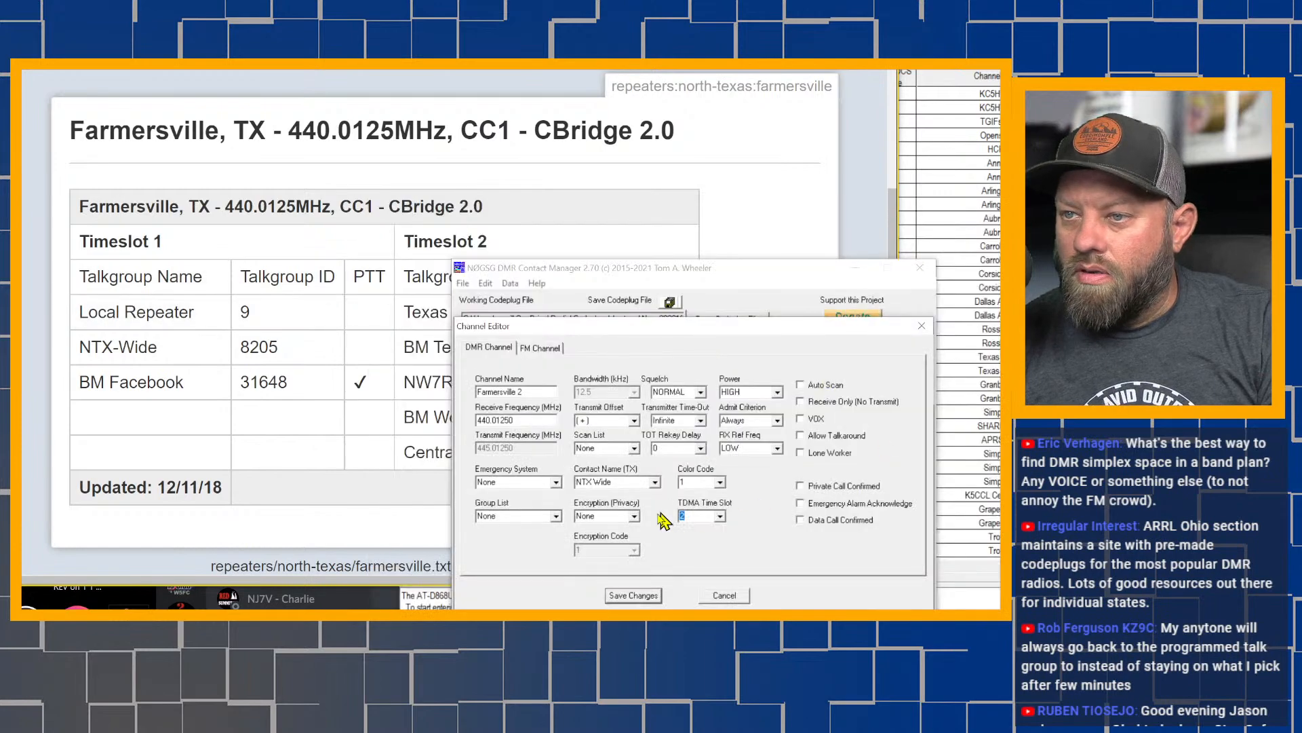
{"action": "left_click", "coordinate": [657, 484]}
{"action": "scroll", "coordinate": [633, 524], "scroll_direction": "down", "scroll_amount": 5}
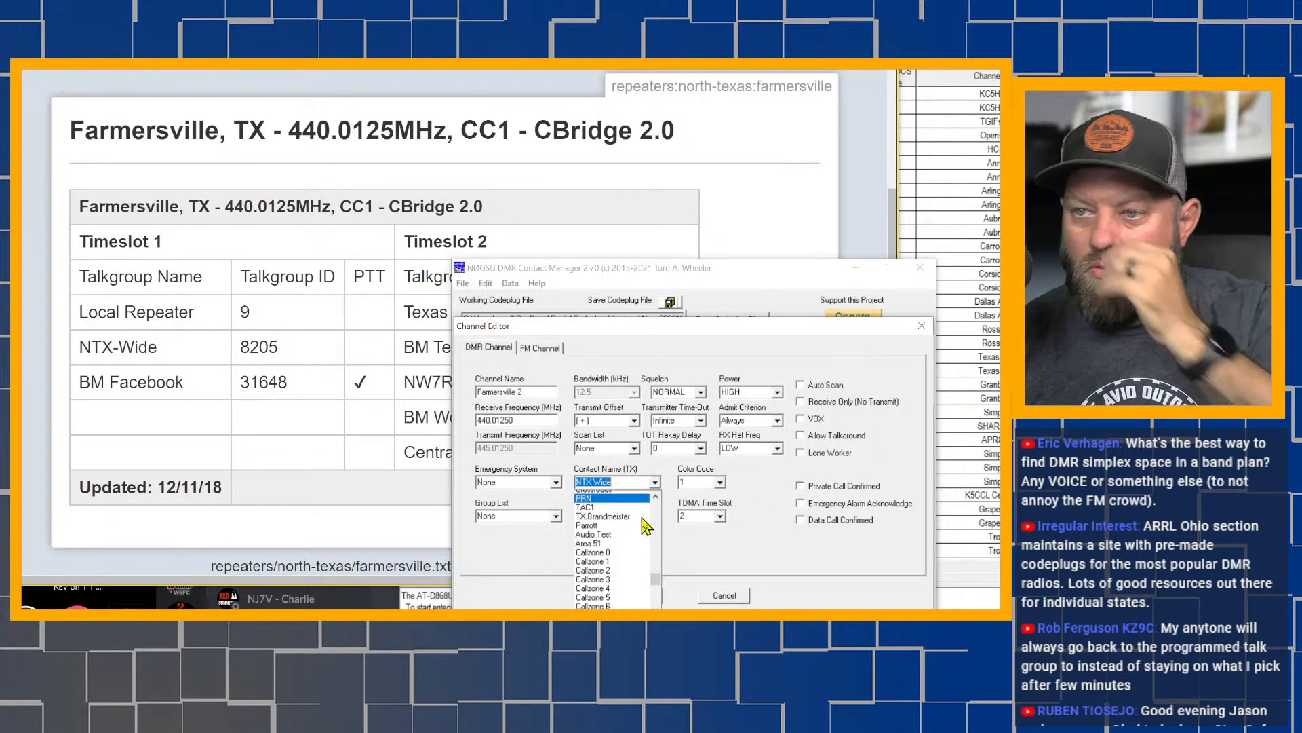
{"action": "scroll", "coordinate": [632, 527], "scroll_direction": "up", "scroll_amount": 10}
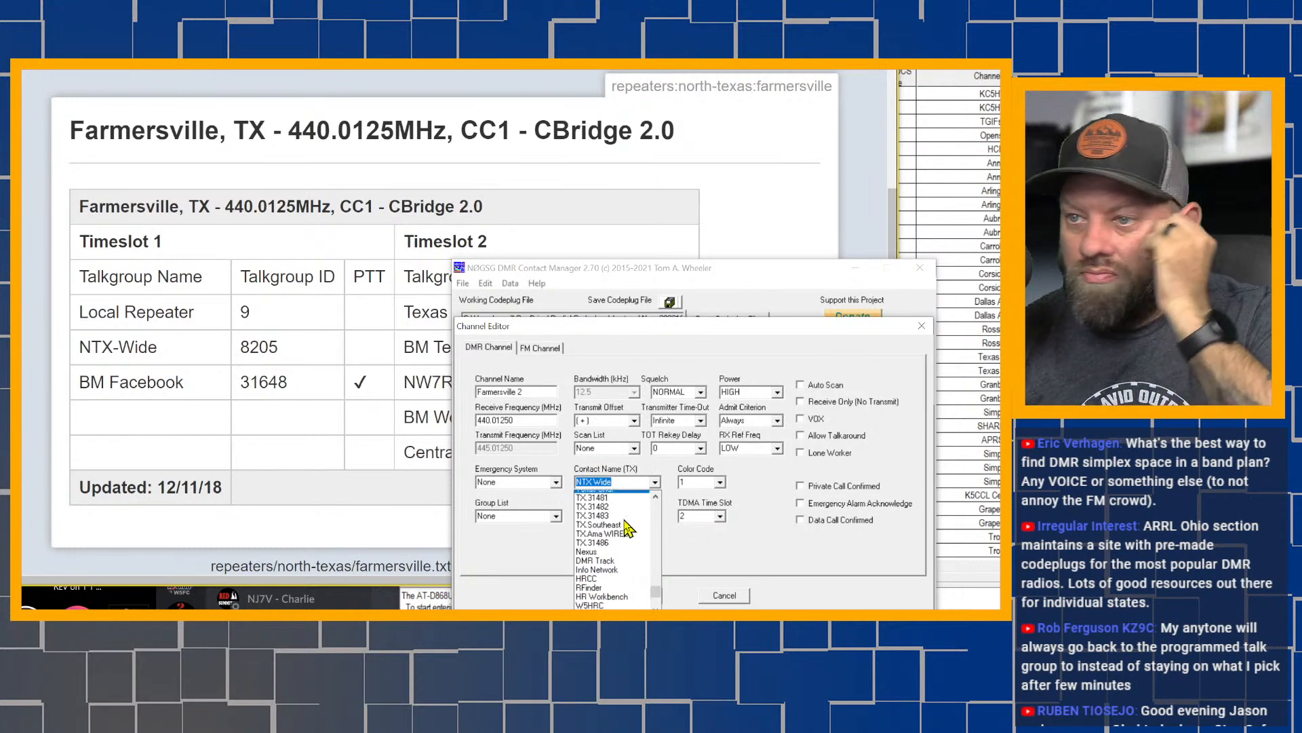
{"action": "scroll", "coordinate": [627, 528], "scroll_direction": "up", "scroll_amount": 8}
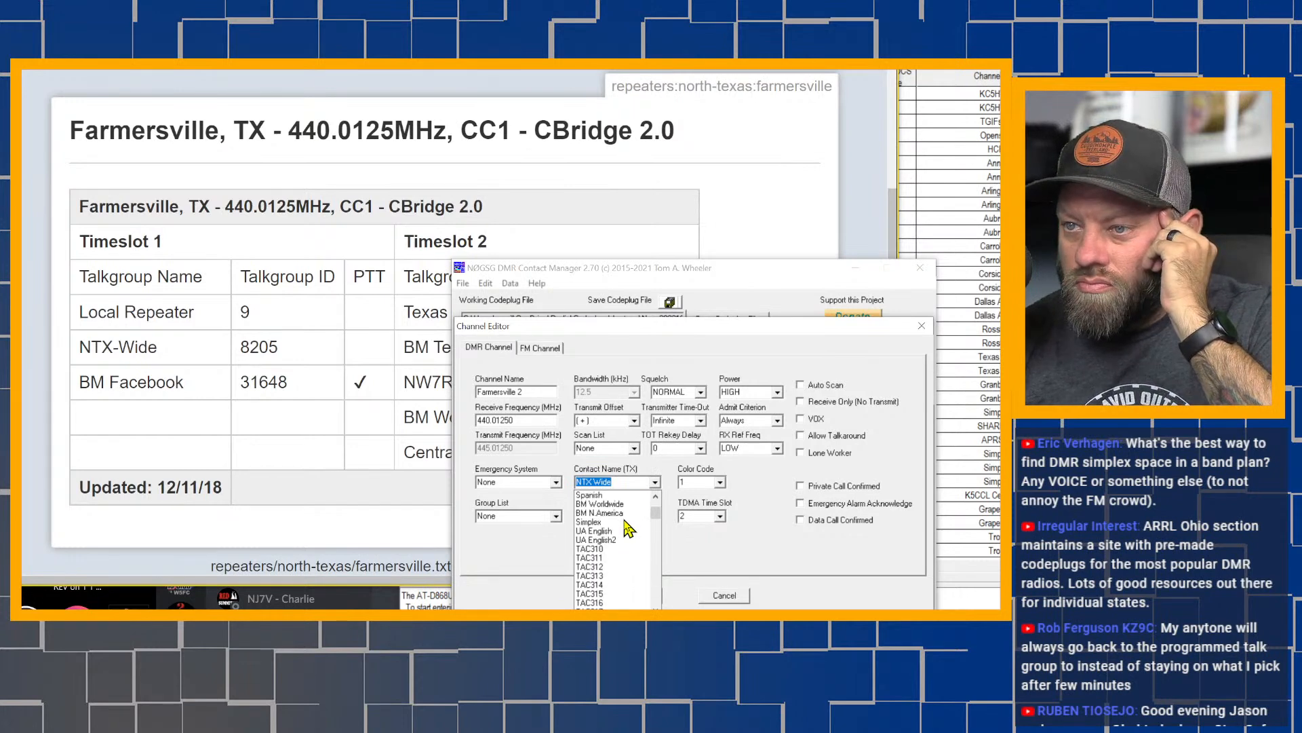
{"action": "scroll", "coordinate": [629, 528], "scroll_direction": "down", "scroll_amount": 8}
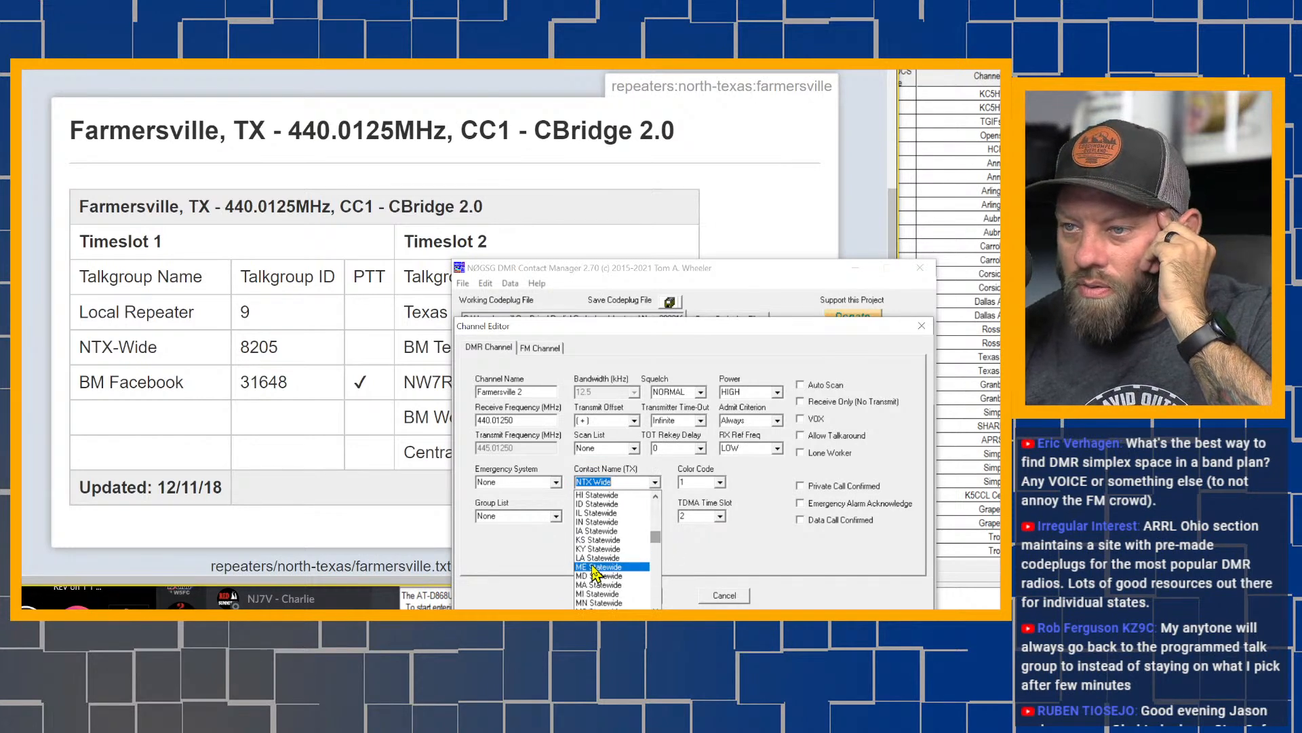
{"action": "scroll", "coordinate": [597, 575], "scroll_direction": "down", "scroll_amount": 8}
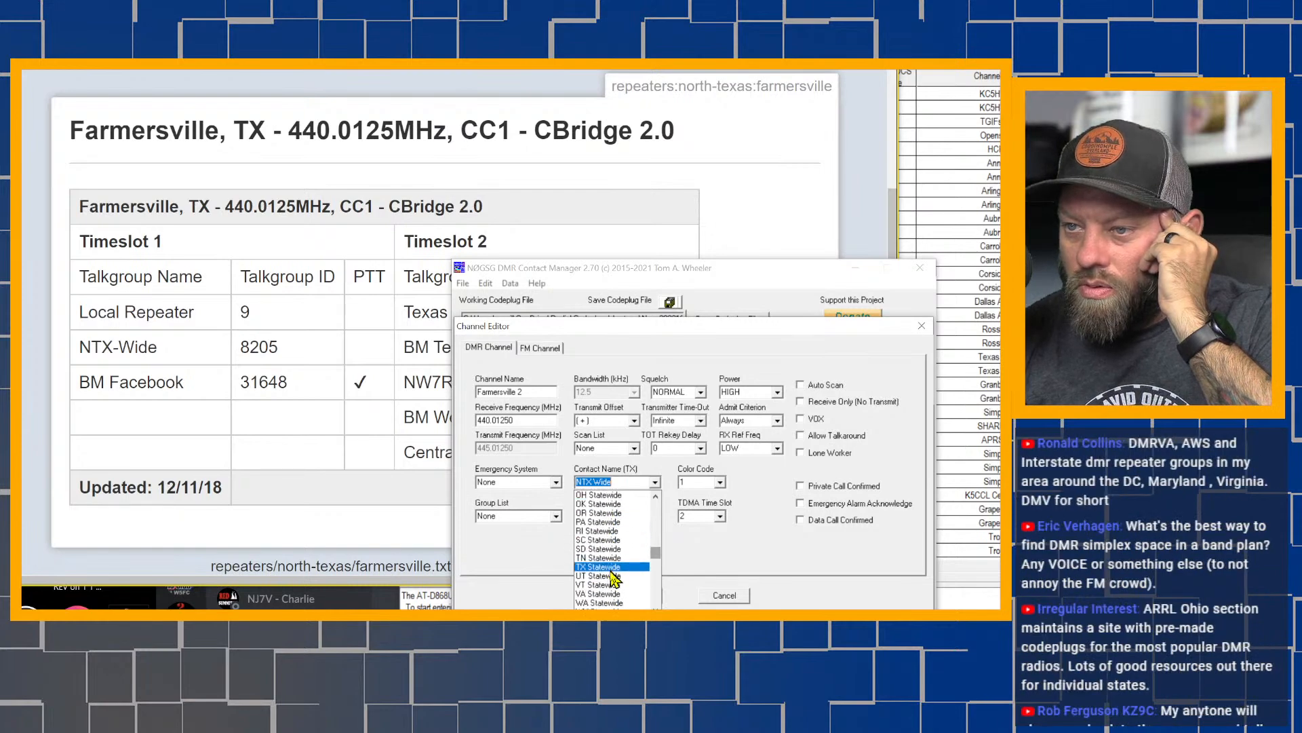
{"action": "left_click", "coordinate": [610, 568]}
{"action": "left_click", "coordinate": [794, 592]}
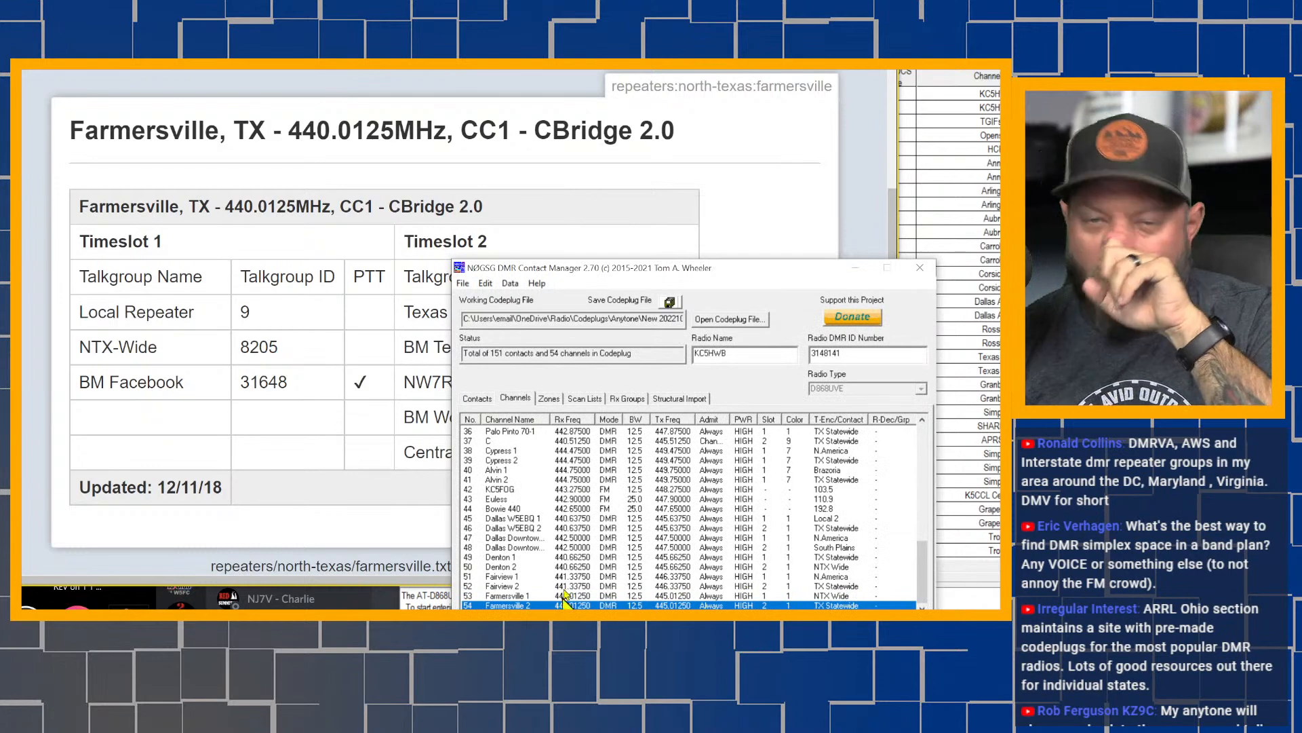
Return to the North Texas repeater list, open the Fort Worth repeater page, and review its Timeslot 1 and Timeslot 2 talkgroups
{"action": "left_click", "coordinate": [168, 72]}
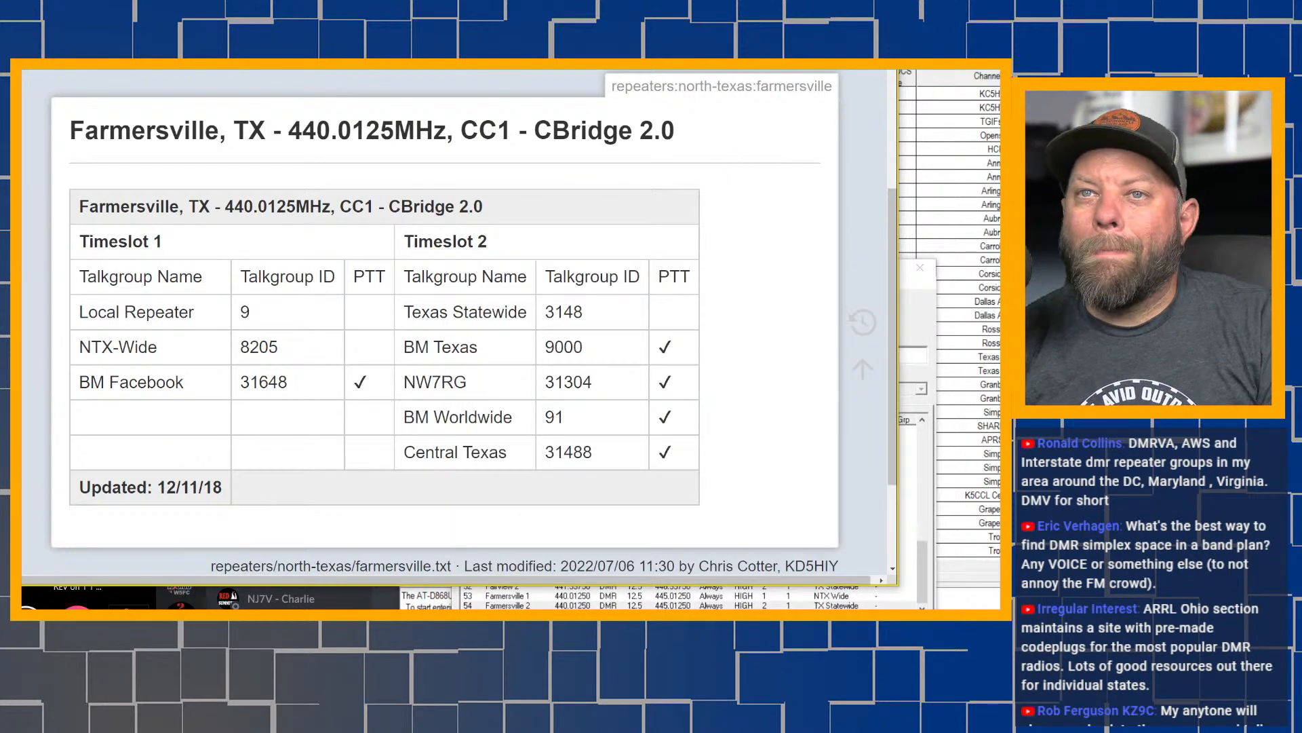
{"action": "key", "text": "alt+Left"}
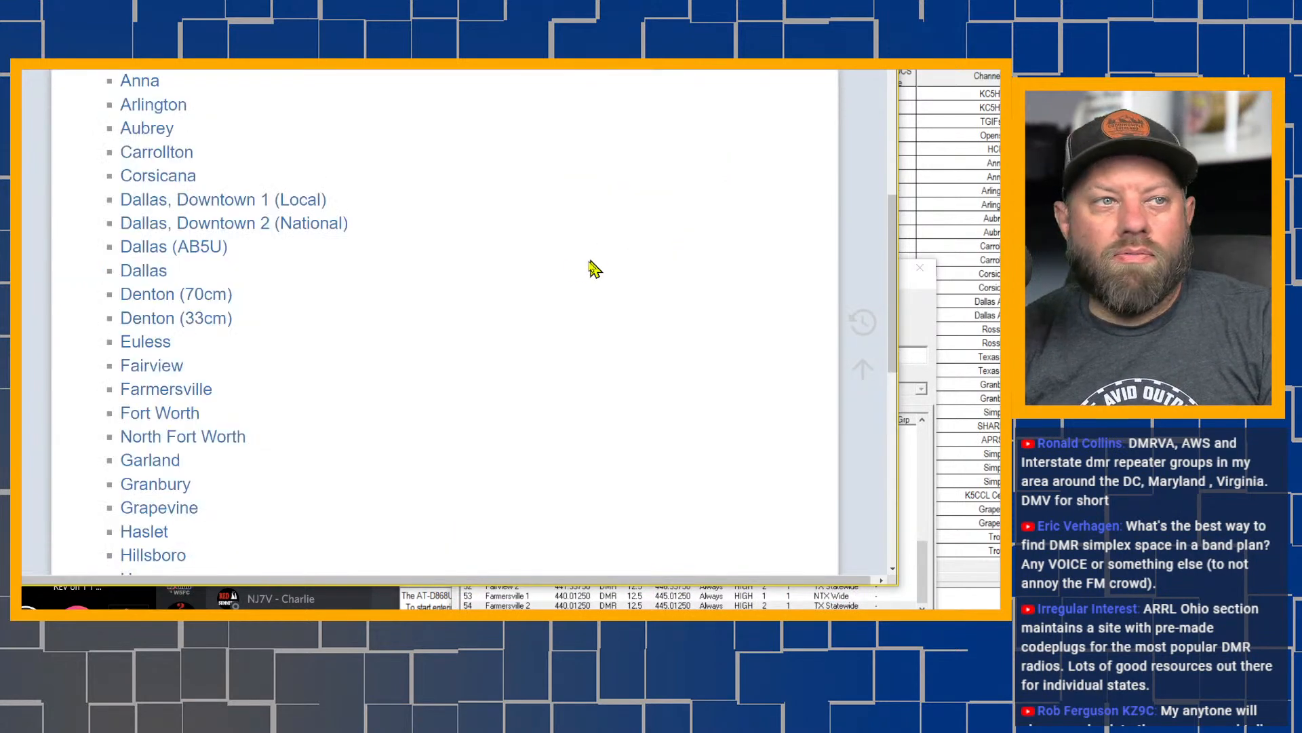
{"action": "left_click", "coordinate": [172, 415]}
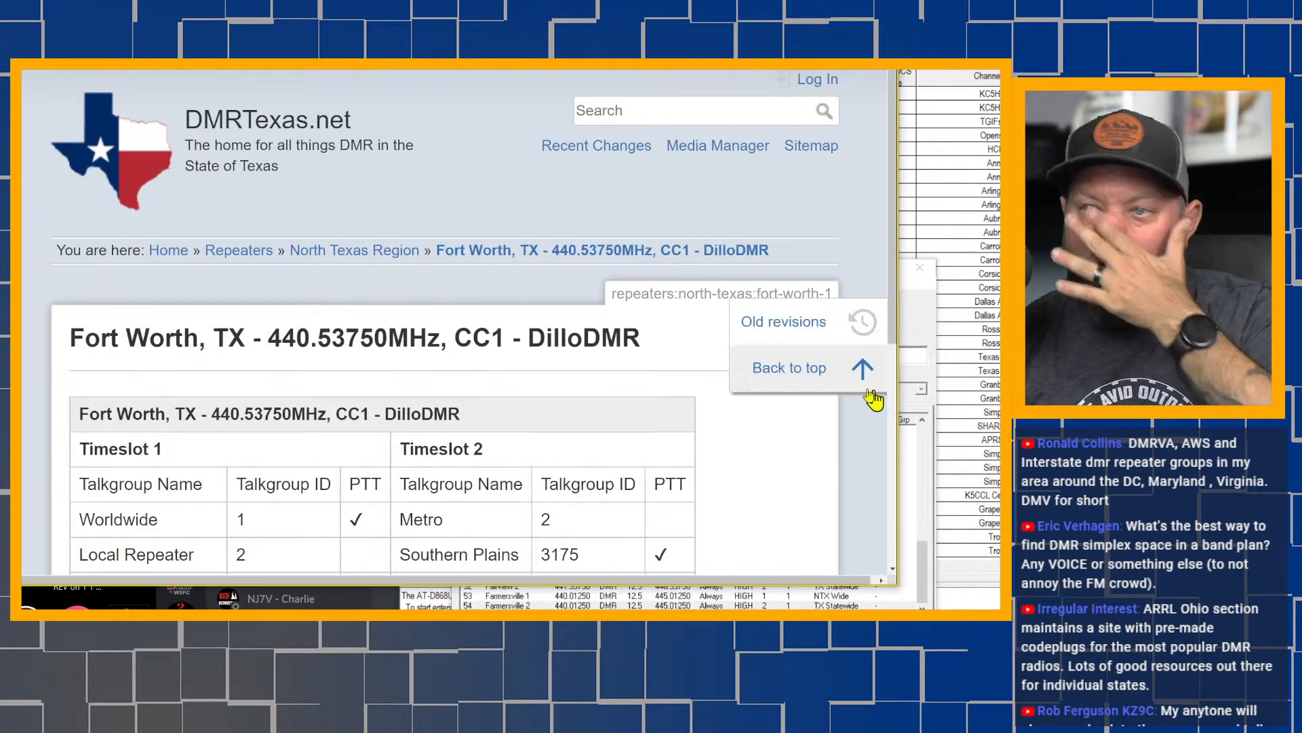
{"action": "scroll", "coordinate": [790, 405], "scroll_direction": "down", "scroll_amount": 2}
{"action": "scroll", "coordinate": [790, 406], "scroll_direction": "down", "scroll_amount": 1}
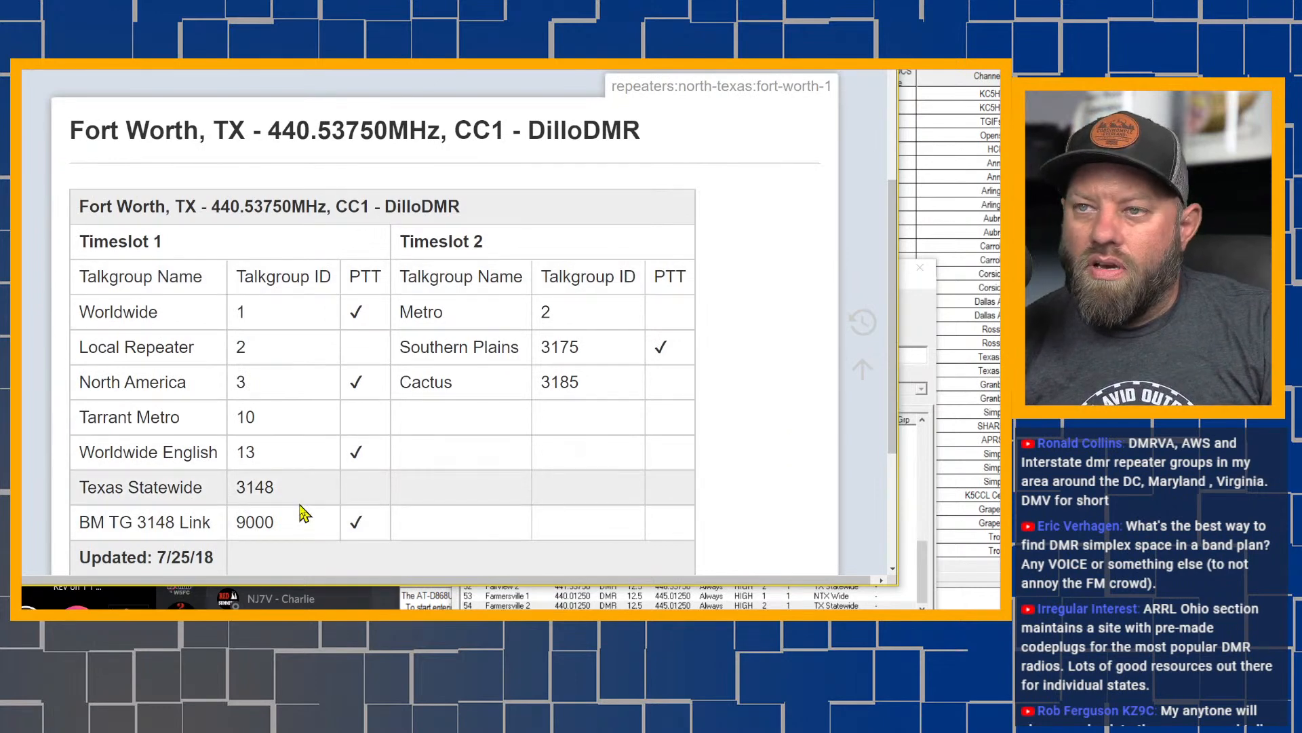
{"action": "scroll", "coordinate": [302, 513], "scroll_direction": "down", "scroll_amount": 2}
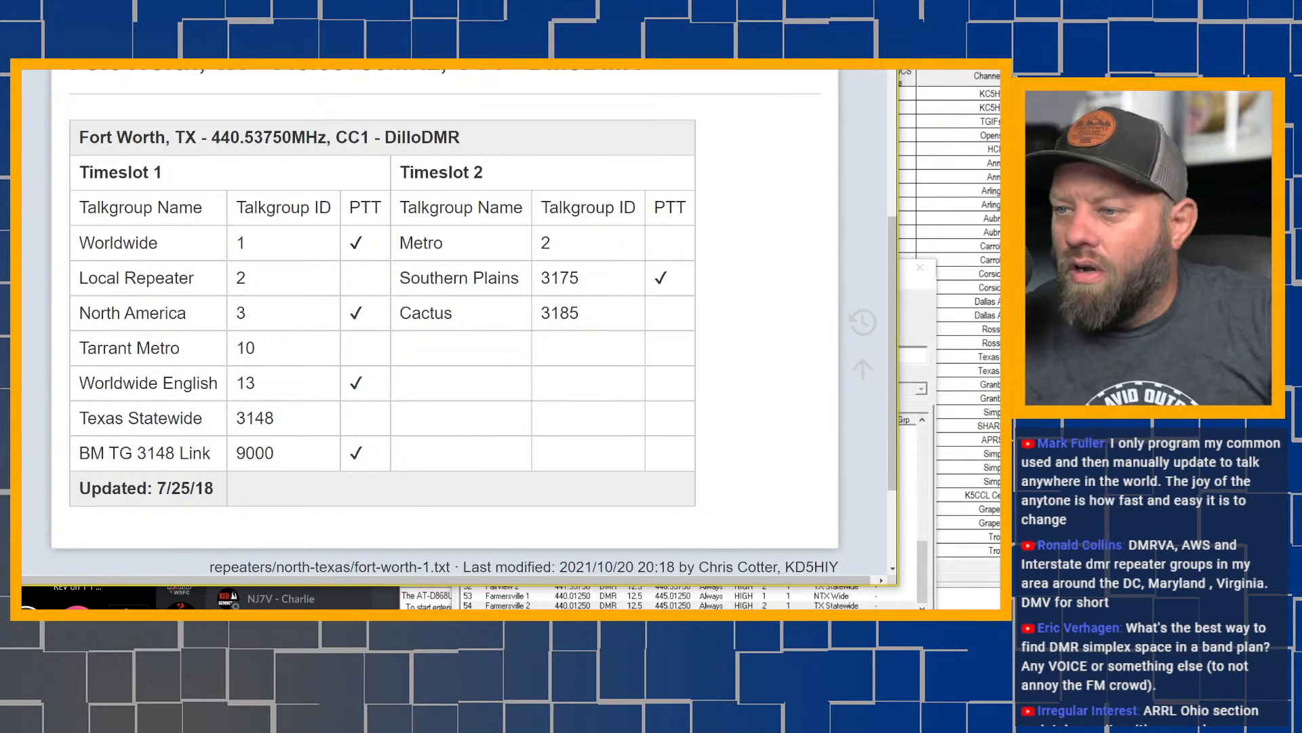
Switch to DMR Contact Manager and add a new DMR channel named "Fort Worth 1" with HIGH power
{"action": "key", "text": "alt+Tab"}
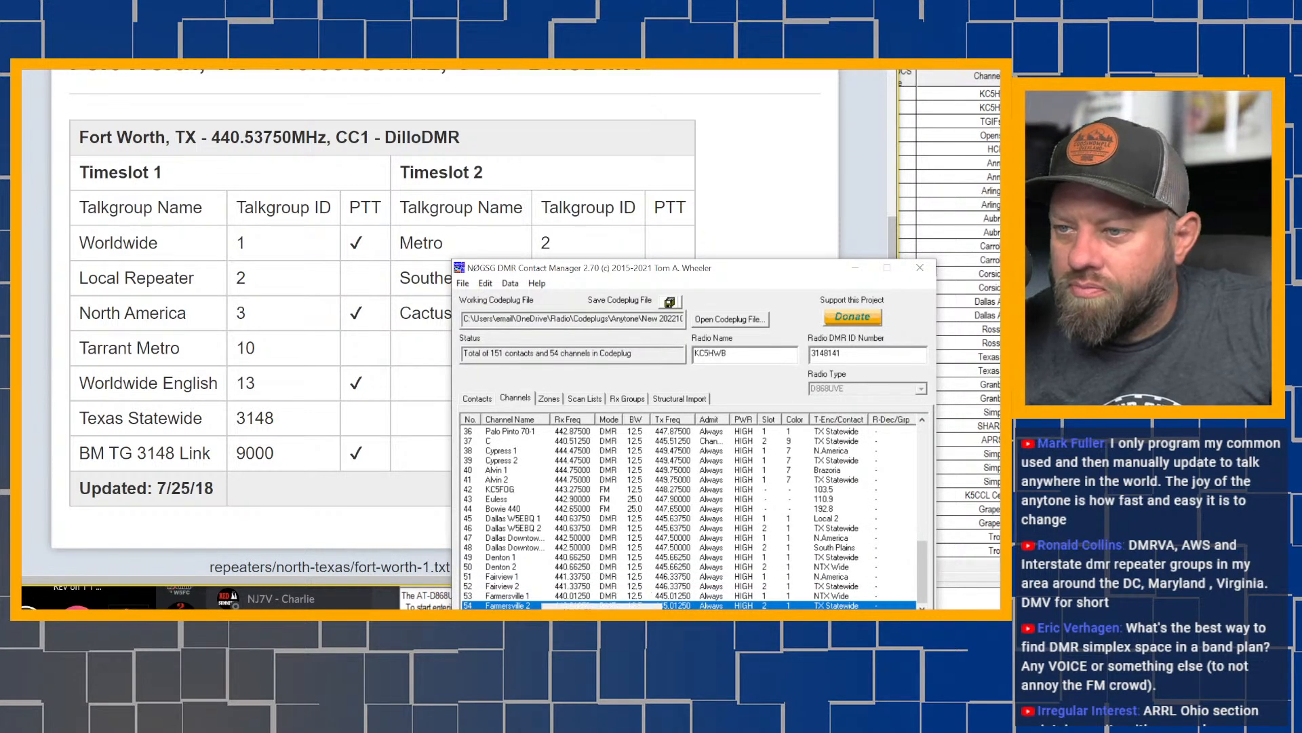
{"action": "left_click", "coordinate": [577, 608]}
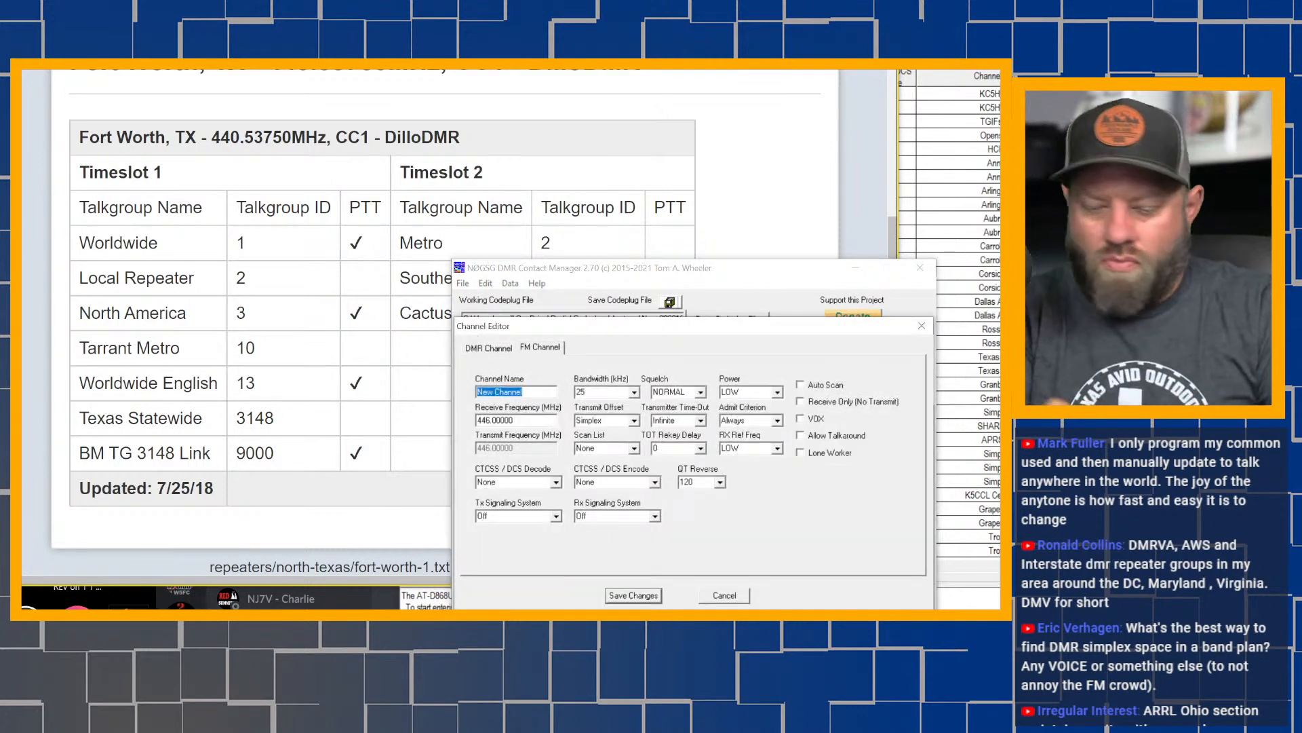
{"action": "type", "text": "Fort Worth 1"}
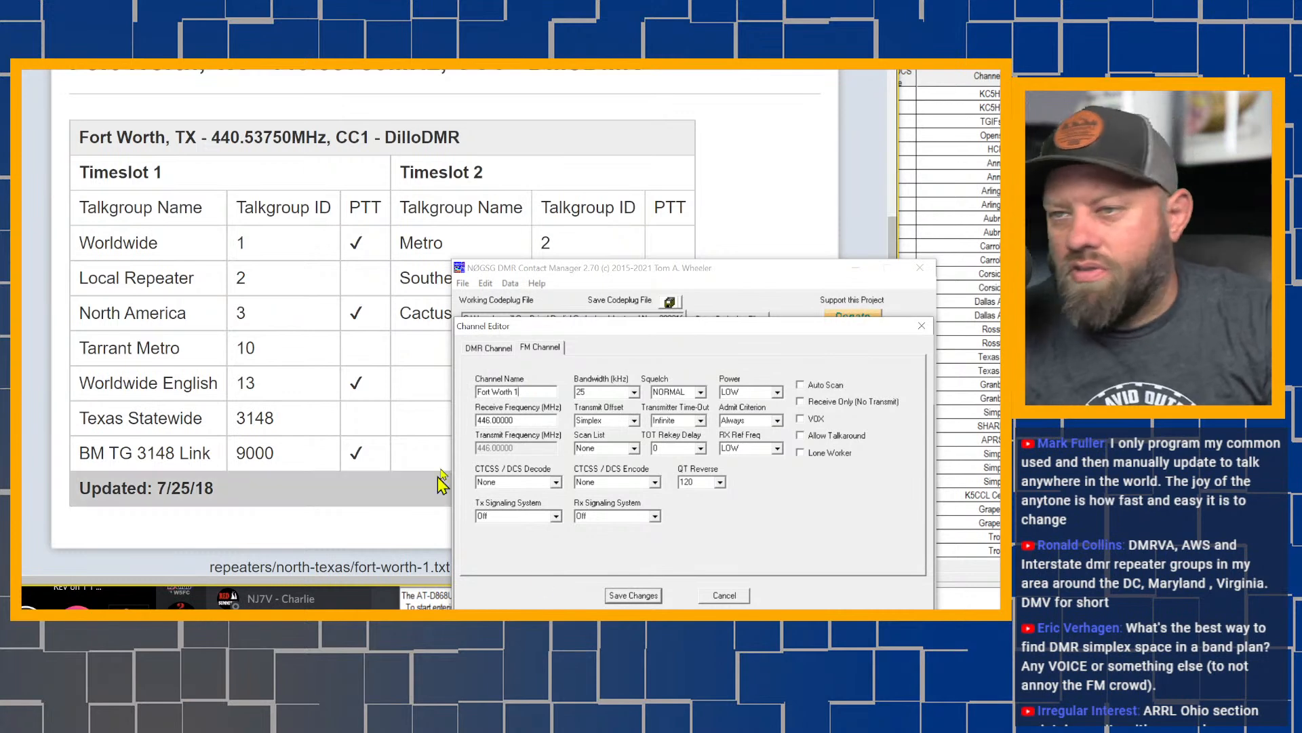
{"action": "left_click", "coordinate": [503, 348]}
{"action": "left_click_drag", "start_coordinate": [543, 391], "coordinate": [399, 375]}
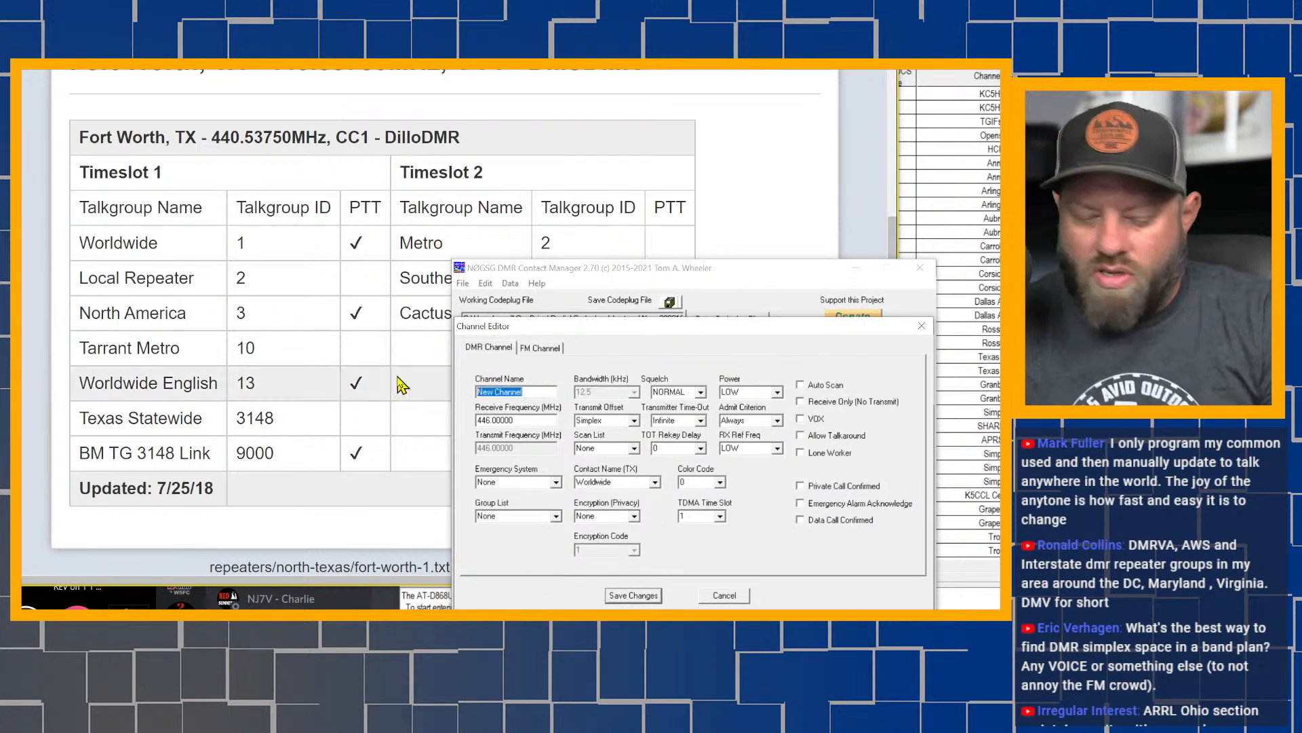
{"action": "type", "text": "Fort Worth 1"}
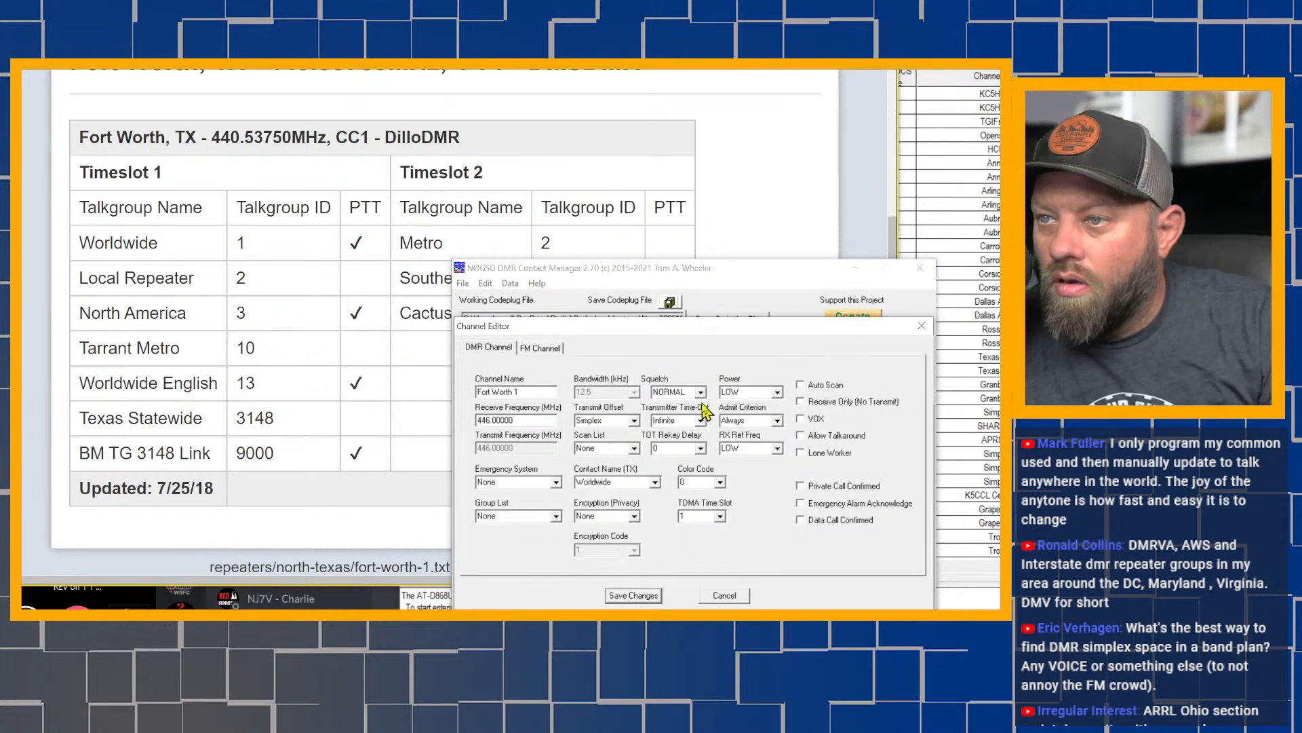
{"action": "left_click", "coordinate": [777, 393]}
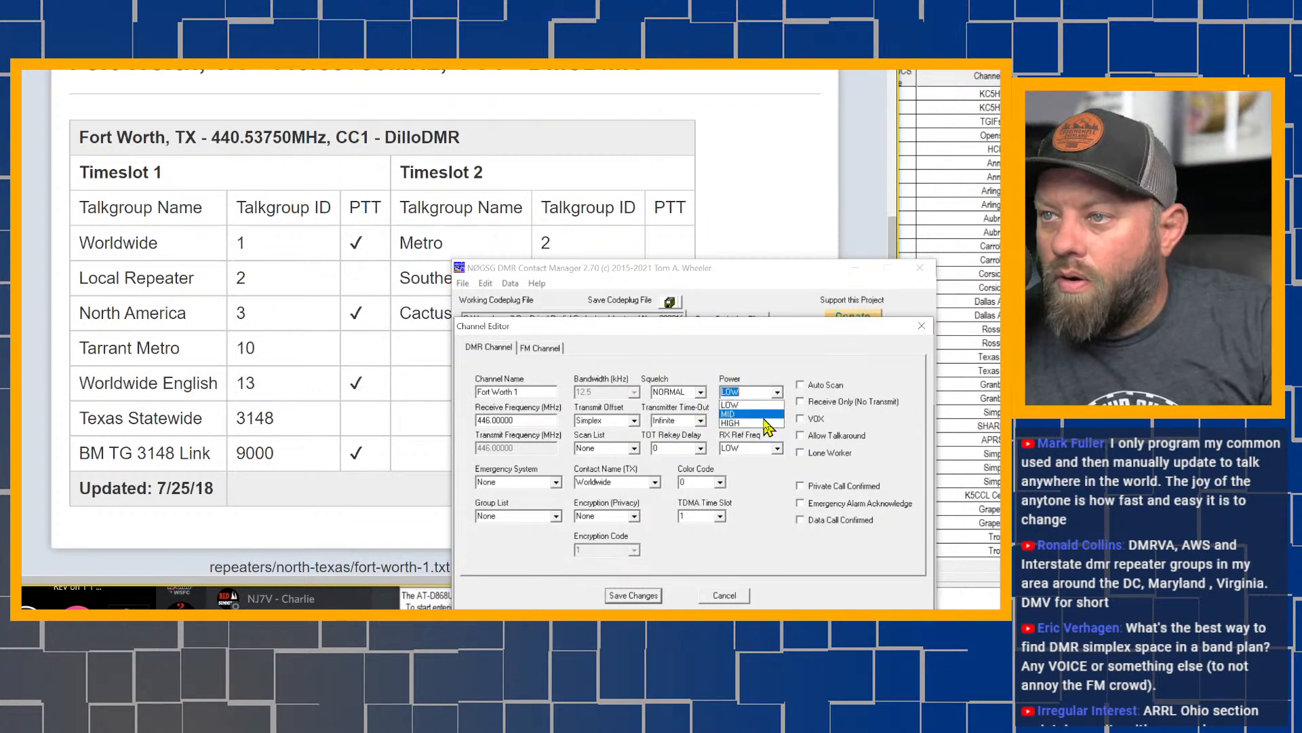
{"action": "left_click", "coordinate": [746, 423]}
Set Fort Worth 1's receive frequency to 440.5375 MHz, as listed on the repeater page, with a positive transmit offset
{"action": "double_click", "coordinate": [544, 419]}
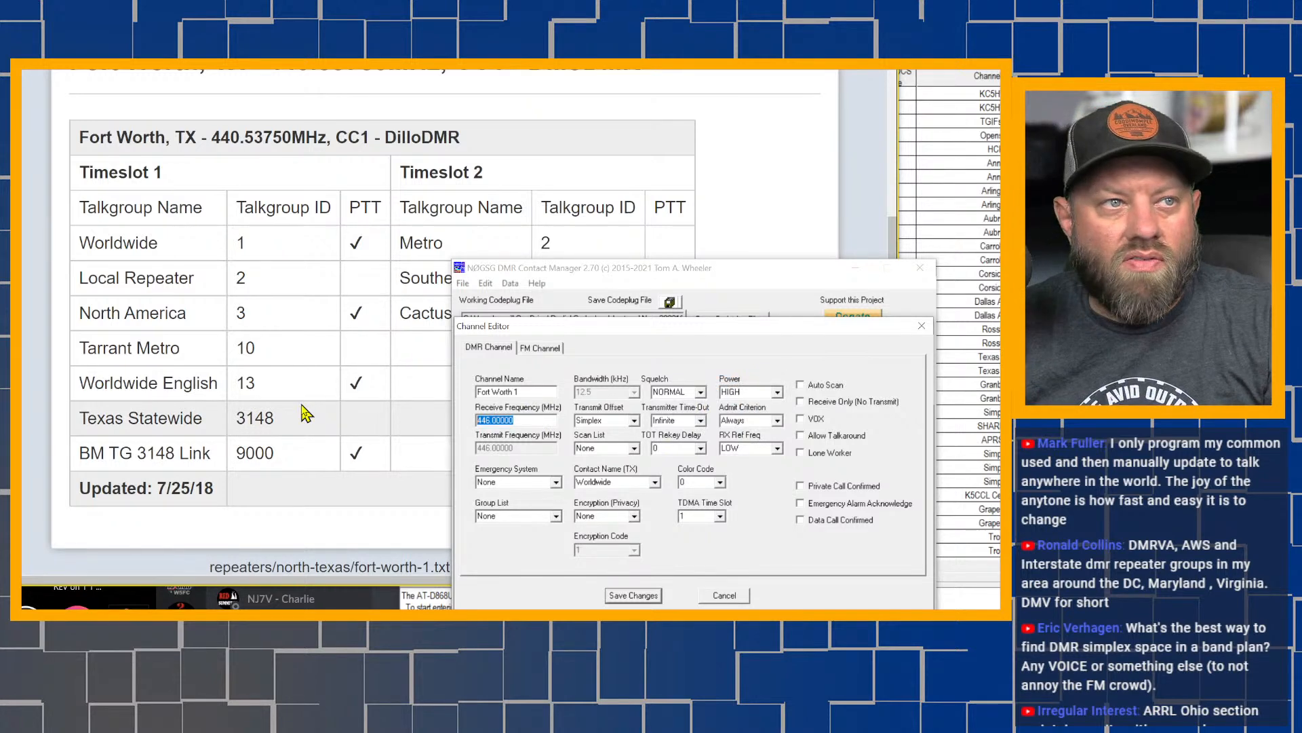
{"action": "scroll", "coordinate": [307, 412], "scroll_direction": "up", "scroll_amount": 3}
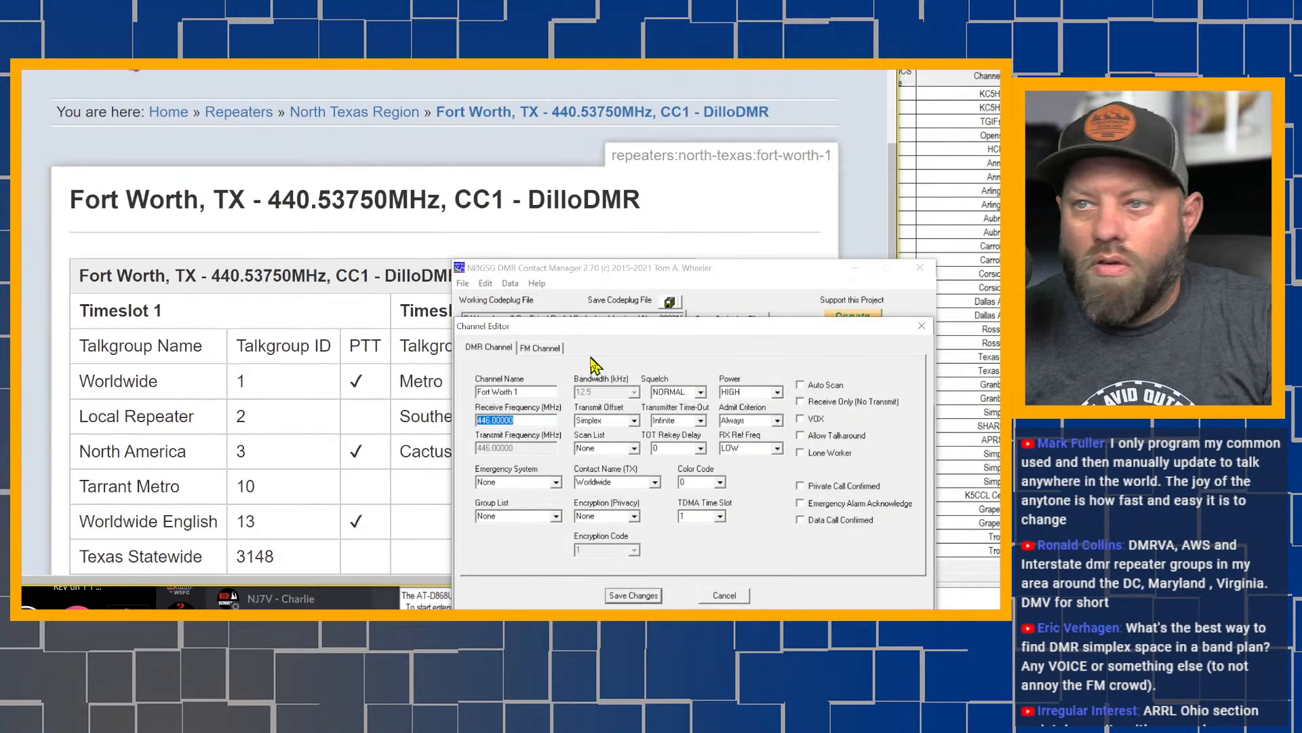
{"action": "left_click_drag", "start_coordinate": [539, 417], "coordinate": [407, 415]}
{"action": "type", "text": "4"}
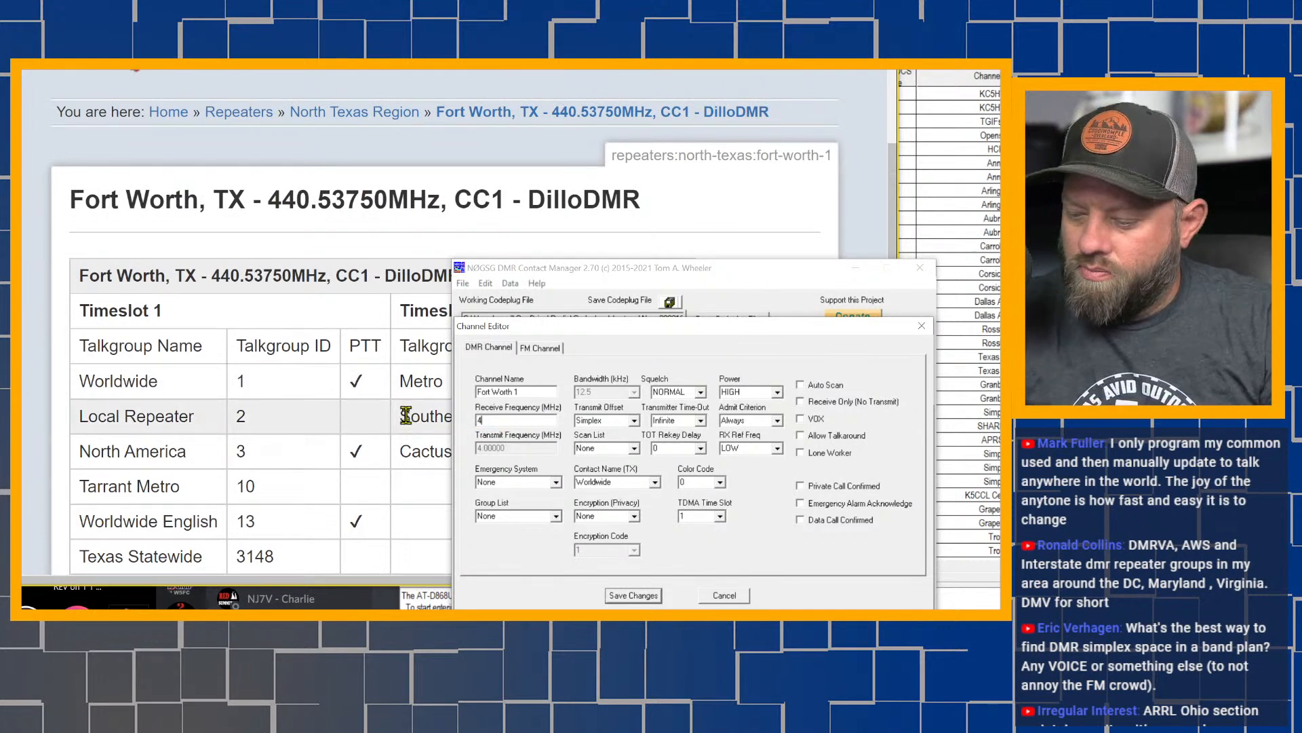
{"action": "type", "text": "40.534"}
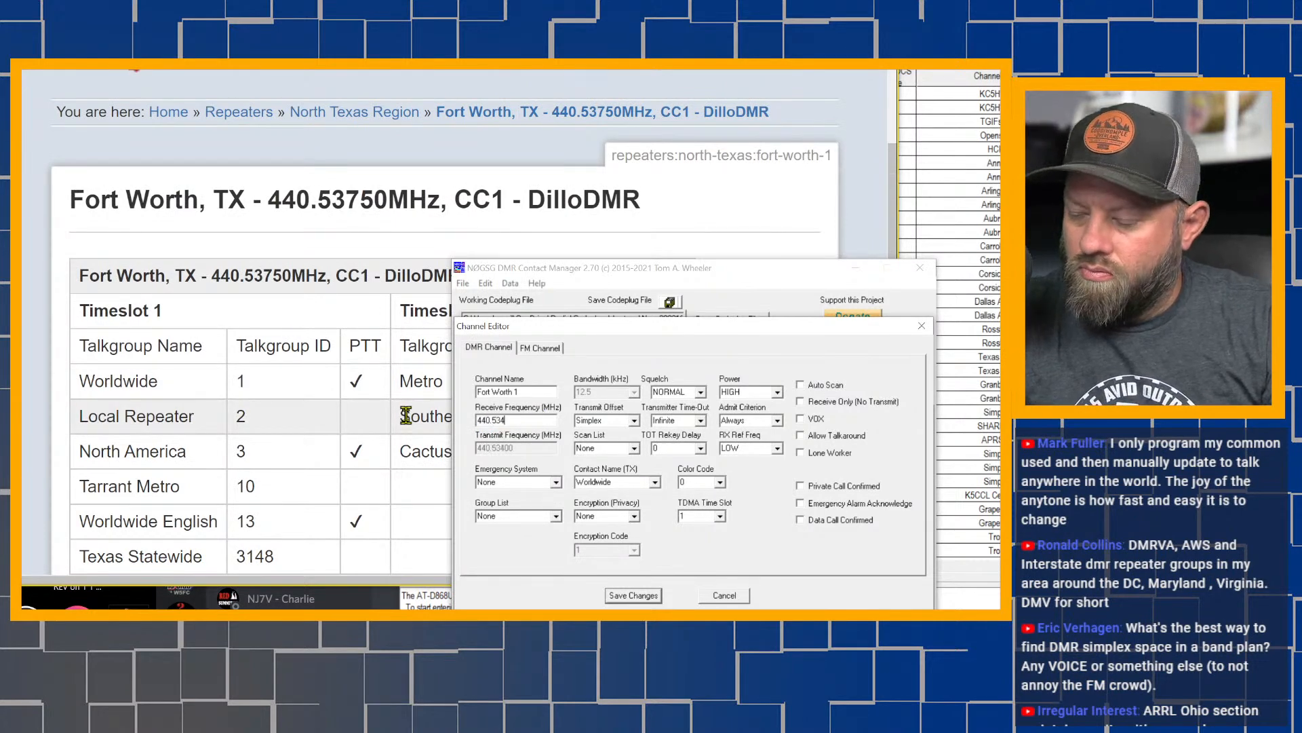
{"action": "key", "text": "BackSpace"}
{"action": "type", "text": "75"}
{"action": "key", "text": "Tab"}
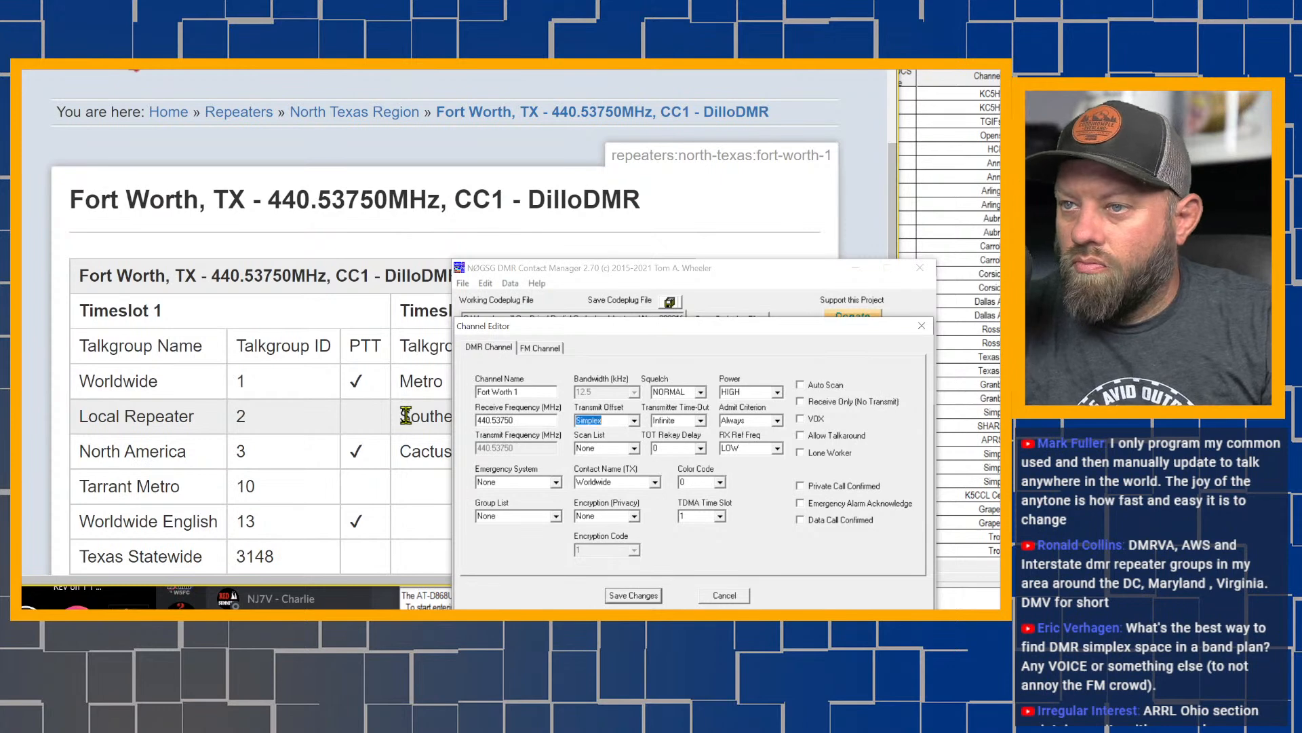
{"action": "left_click", "coordinate": [634, 422]}
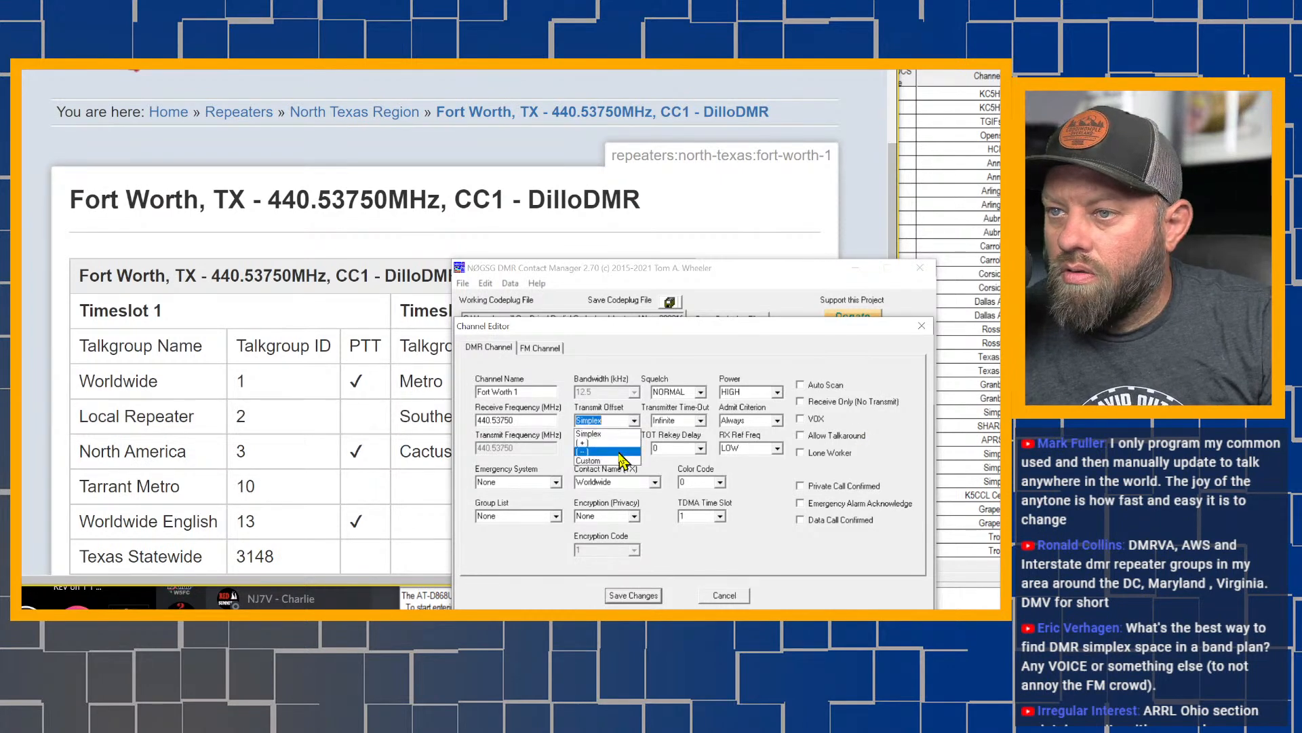
{"action": "left_click", "coordinate": [607, 438]}
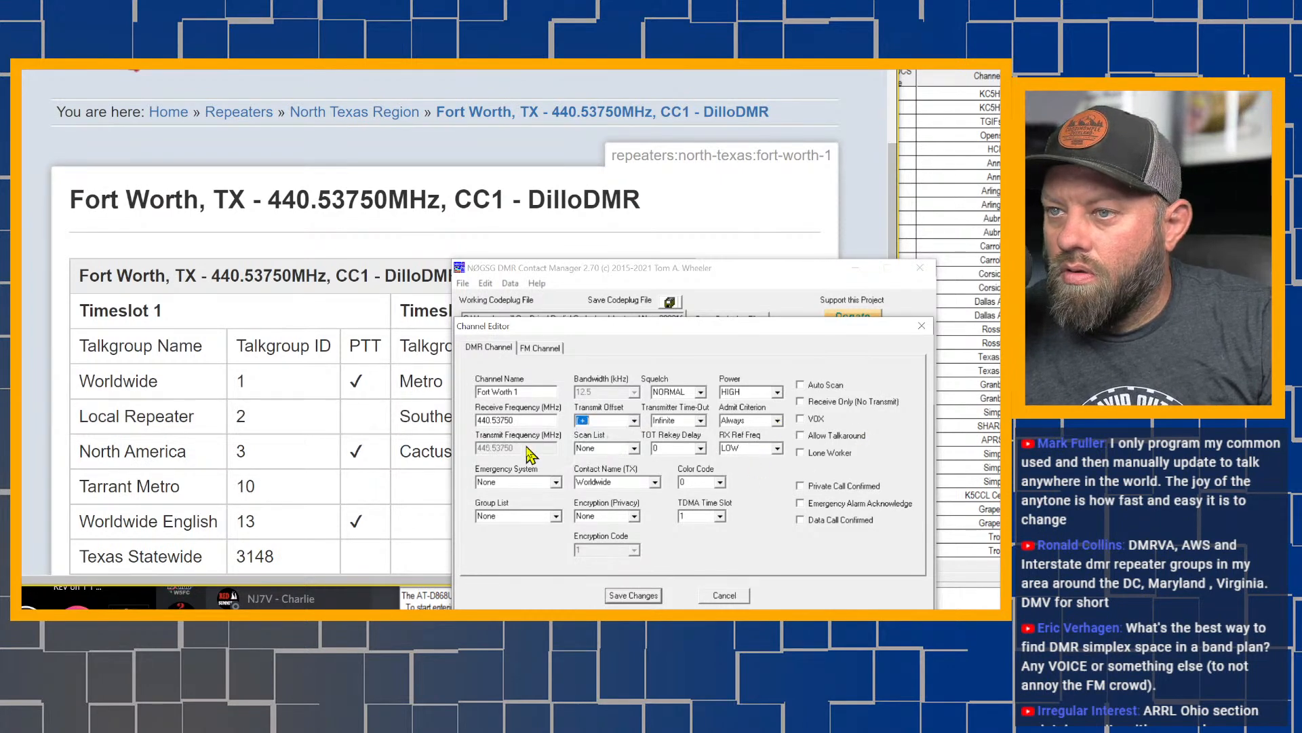
Assign color code 1 and the TX Statewide transmit contact to Fort Worth 1, and save the channel
{"action": "left_click", "coordinate": [721, 483]}
{"action": "left_click", "coordinate": [690, 500]}
{"action": "scroll", "coordinate": [357, 505], "scroll_direction": "down", "scroll_amount": 1}
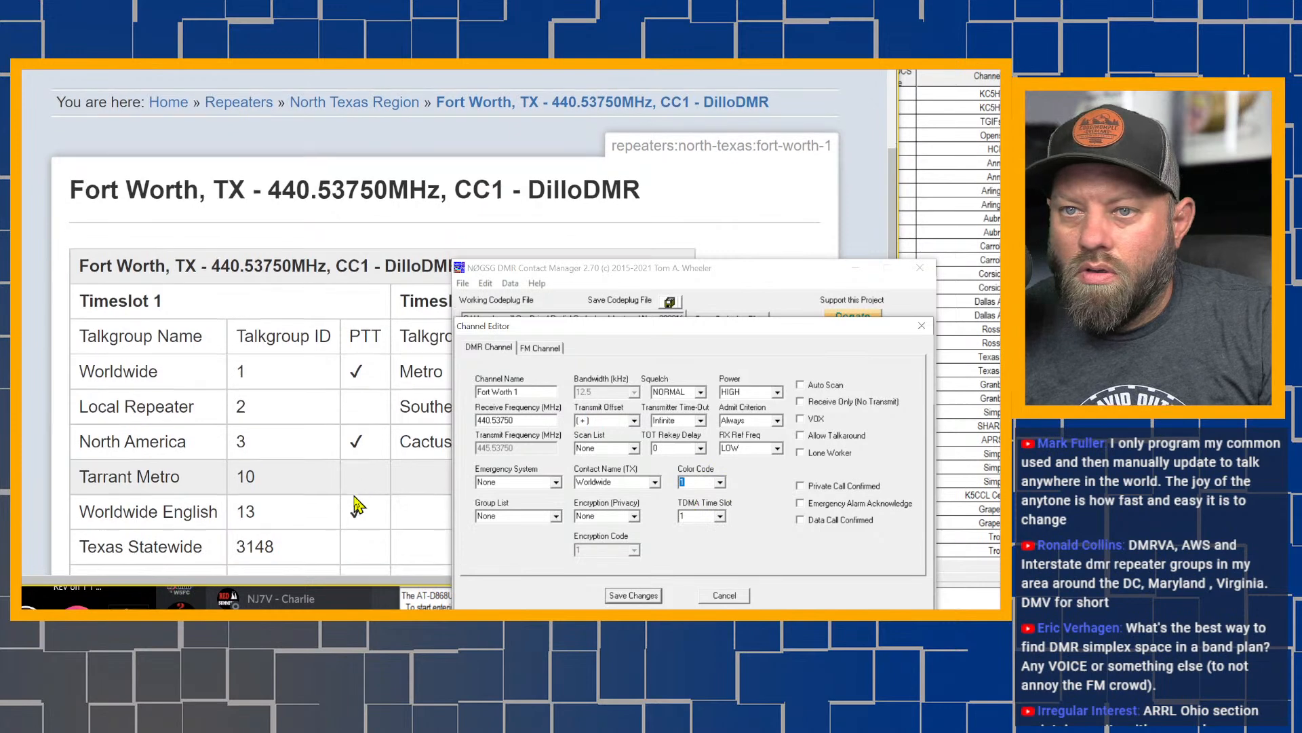
{"action": "scroll", "coordinate": [358, 505], "scroll_direction": "down", "scroll_amount": 1}
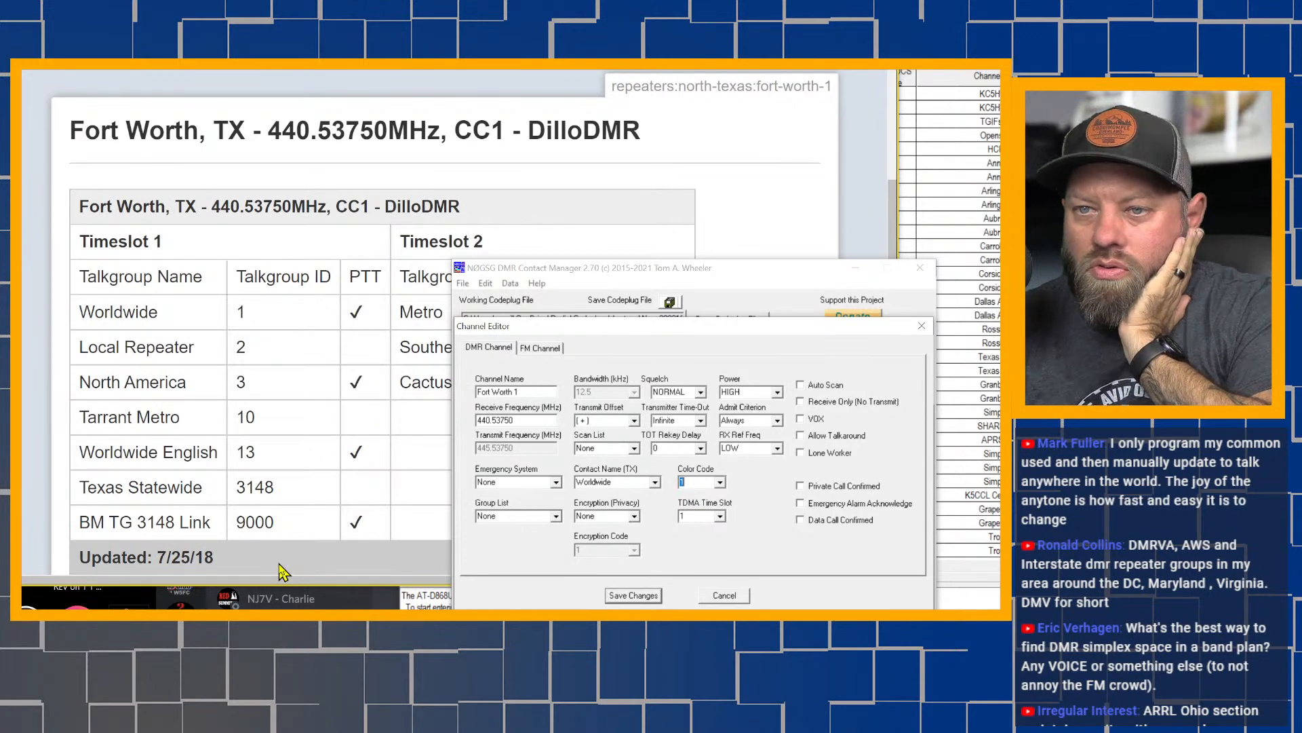
{"action": "left_click", "coordinate": [655, 482]}
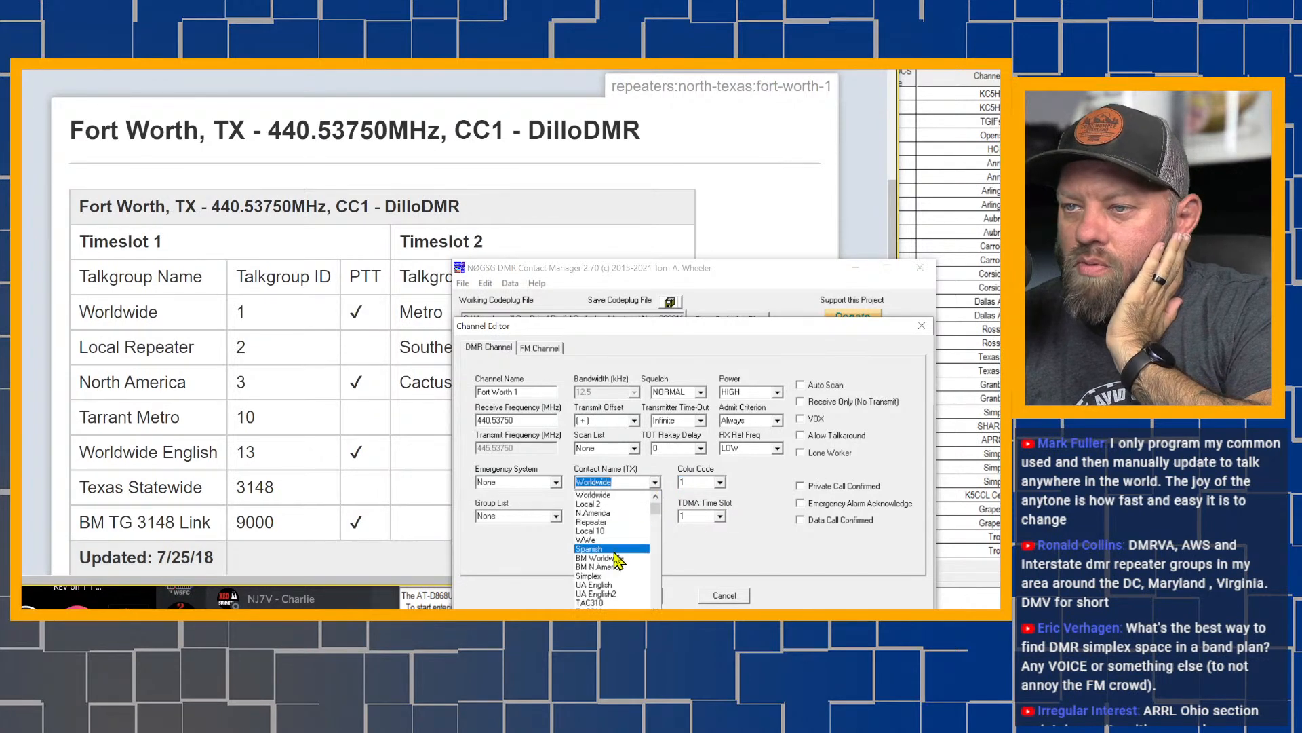
{"action": "scroll", "coordinate": [617, 560], "scroll_direction": "down", "scroll_amount": 12}
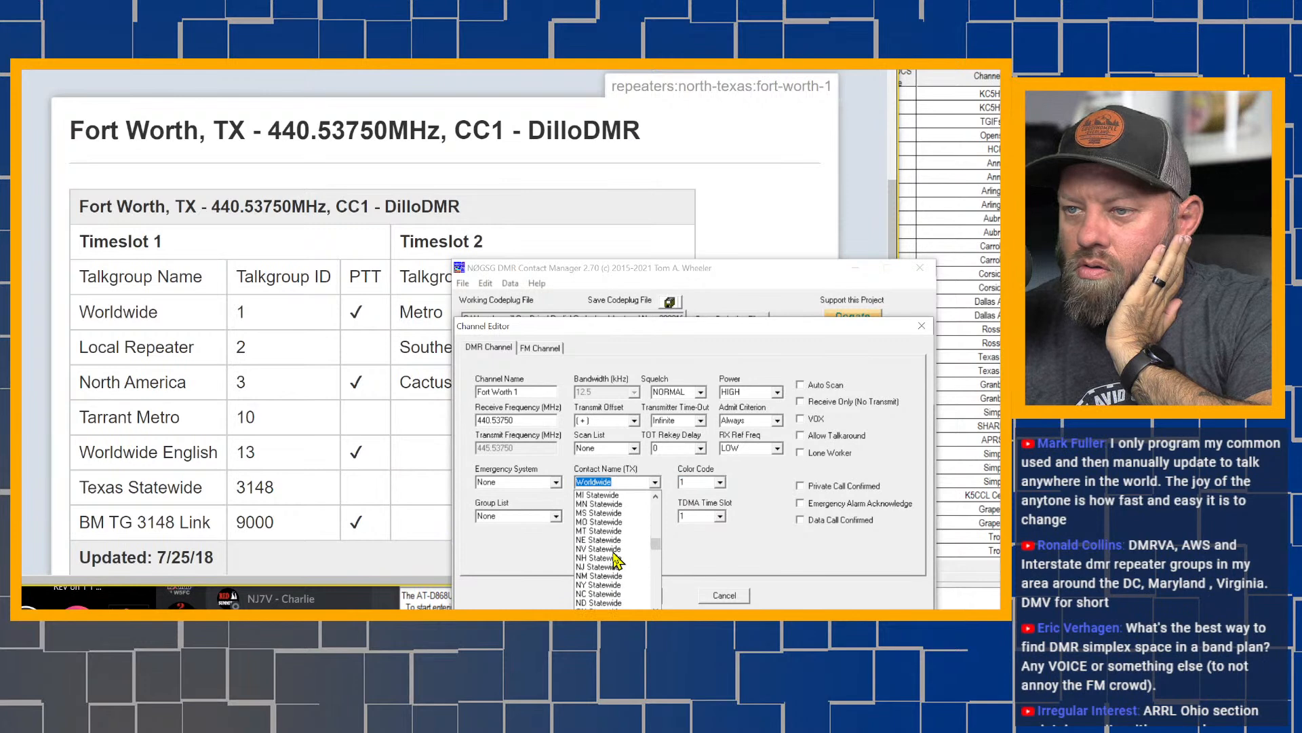
{"action": "scroll", "coordinate": [617, 559], "scroll_direction": "down", "scroll_amount": 3}
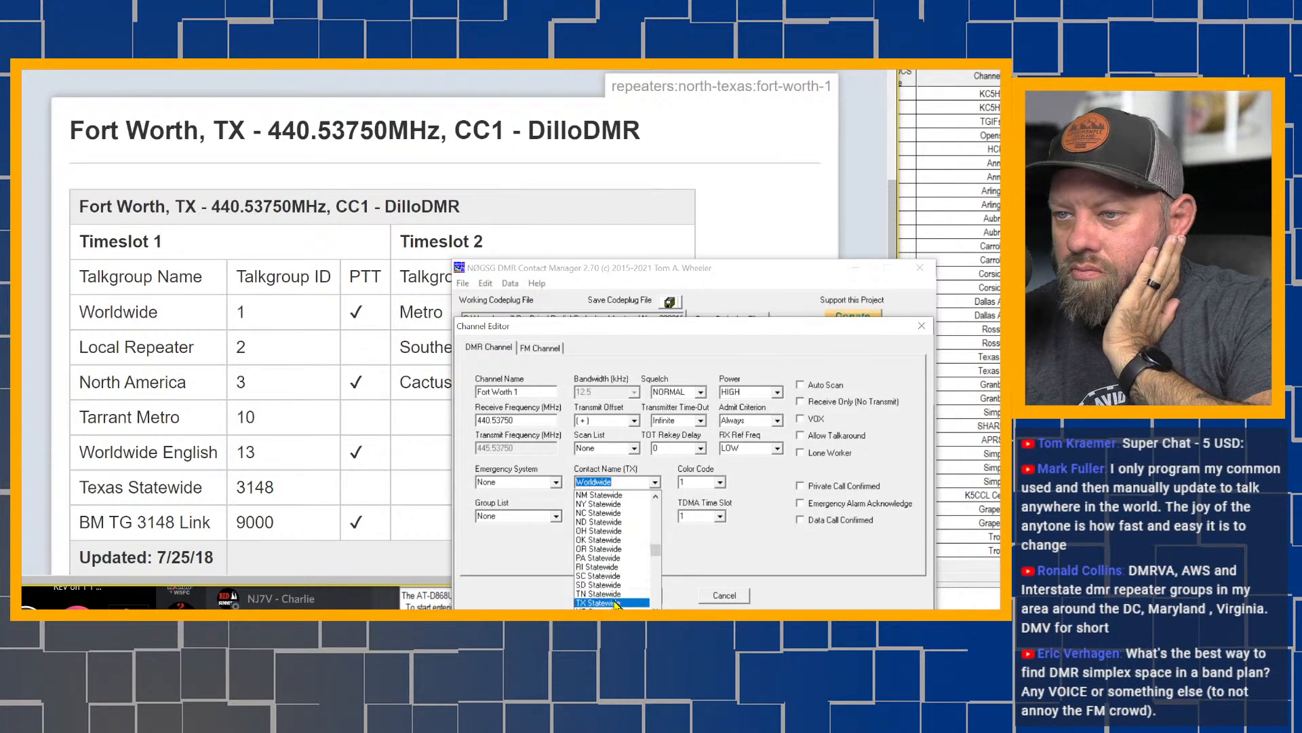
{"action": "left_click", "coordinate": [614, 603]}
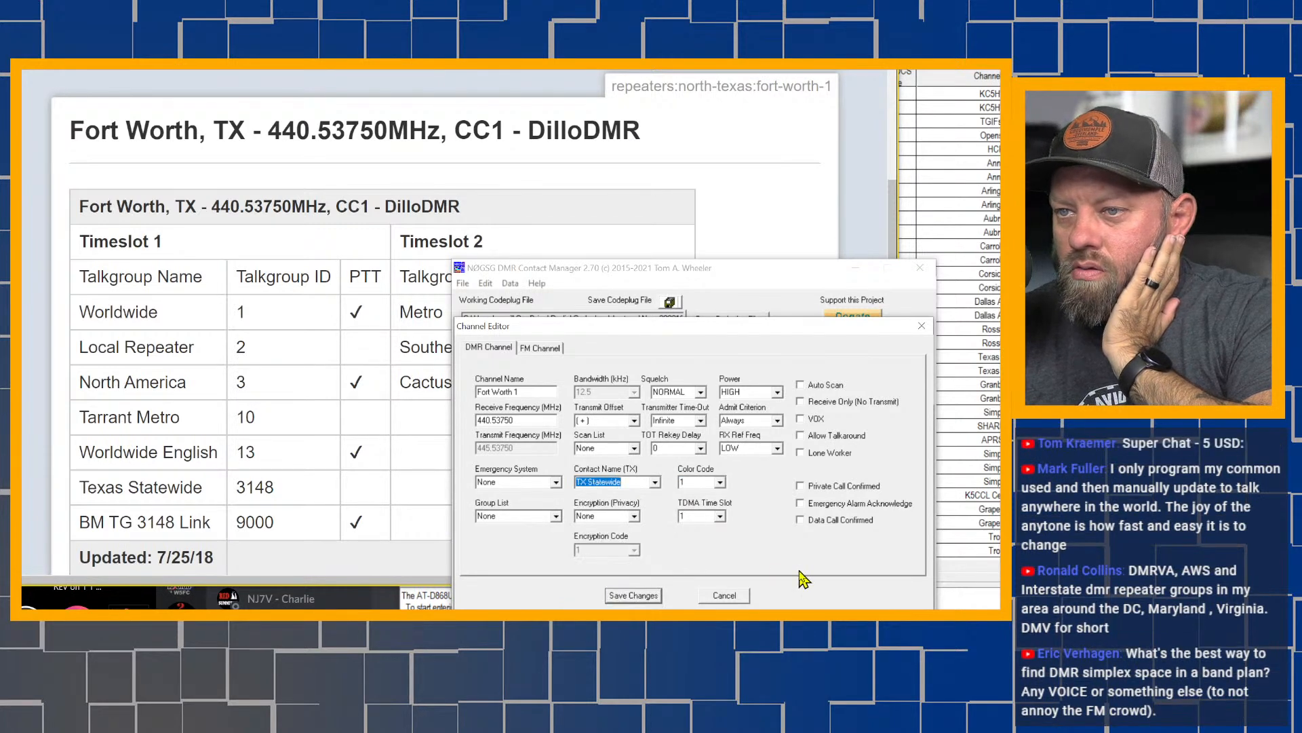
{"action": "left_click", "coordinate": [633, 595]}
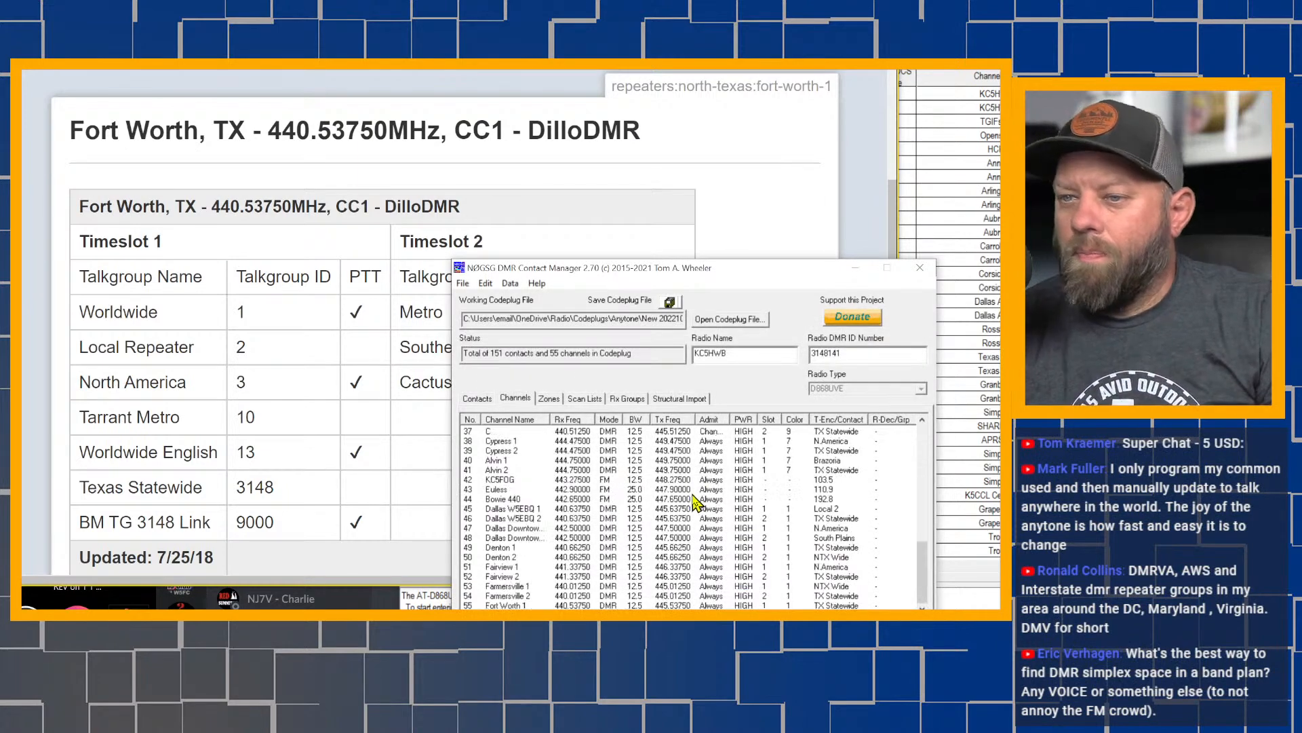
Duplicate the Fort Worth 1 channel at the end of the channel list under the name "Fort Worth 2"
{"action": "left_click", "coordinate": [527, 605]}
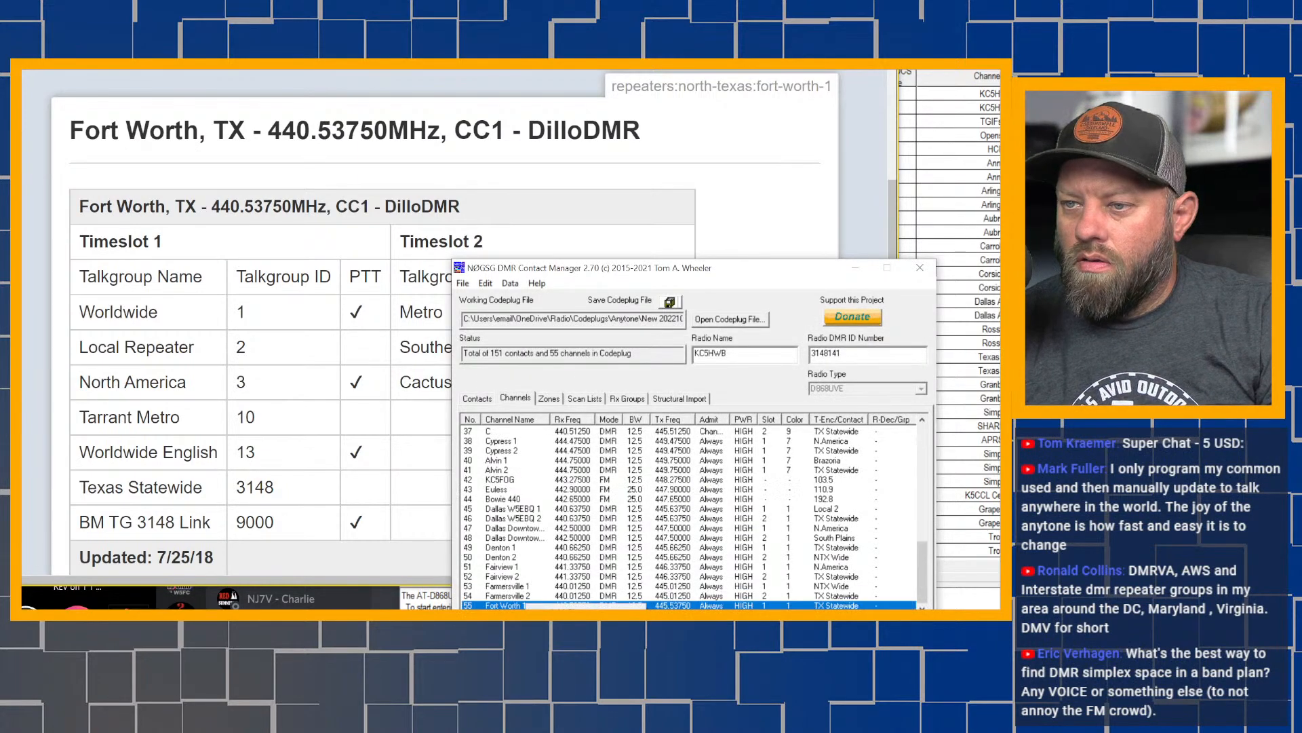
{"action": "right_click", "coordinate": [516, 607]}
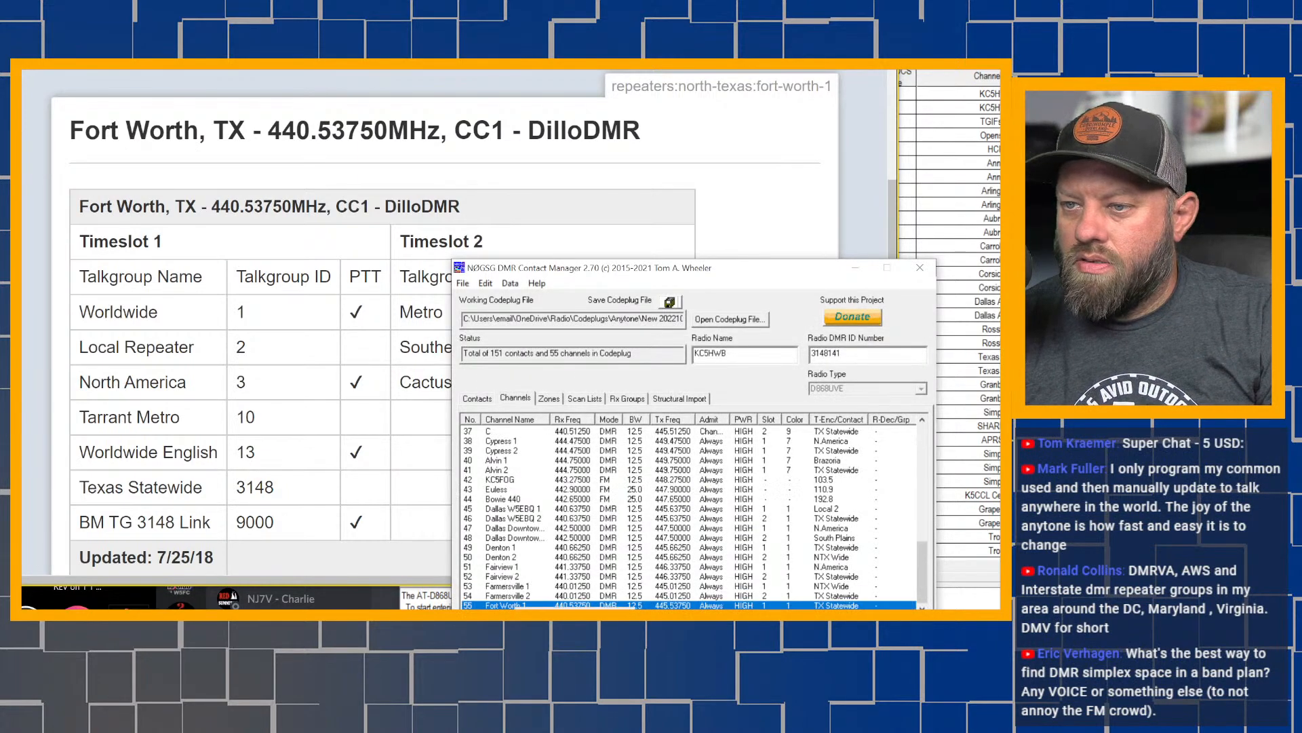
{"action": "left_click", "coordinate": [556, 638]}
{"action": "left_click", "coordinate": [744, 506]}
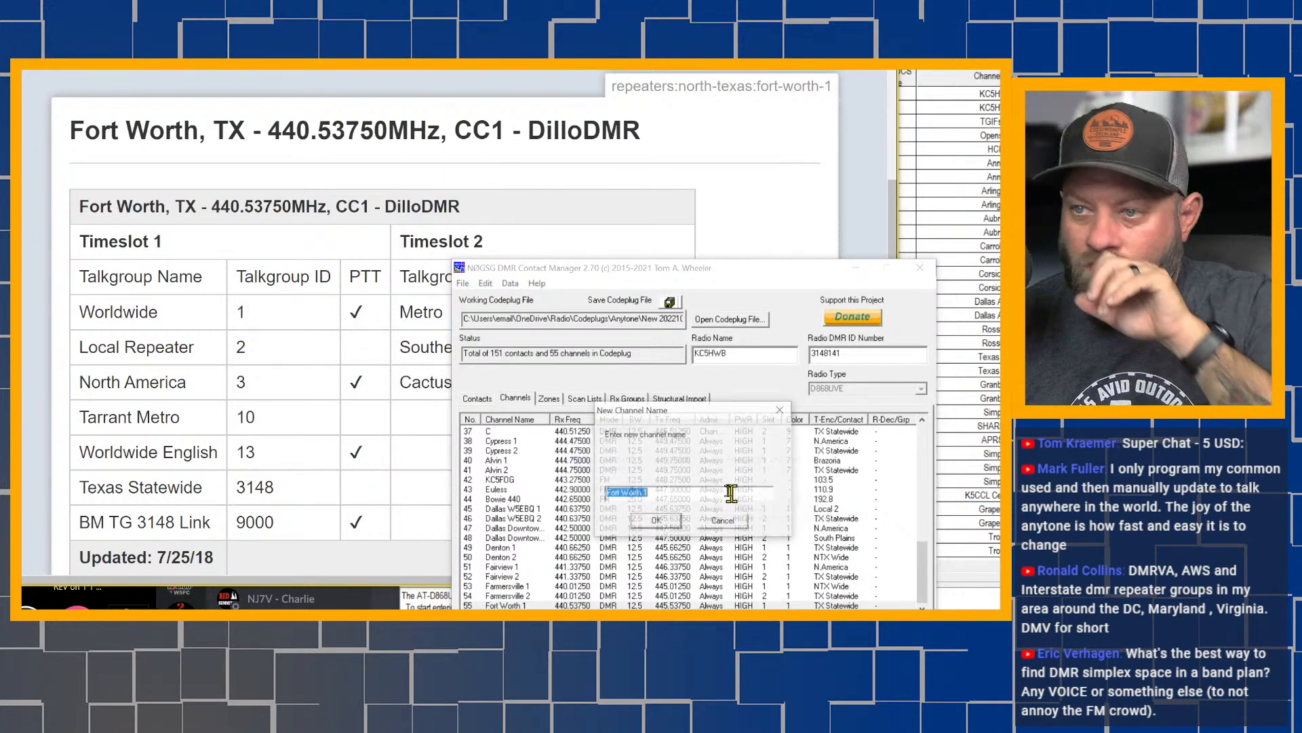
{"action": "left_click", "coordinate": [680, 491]}
{"action": "key", "text": "BackSpace"}
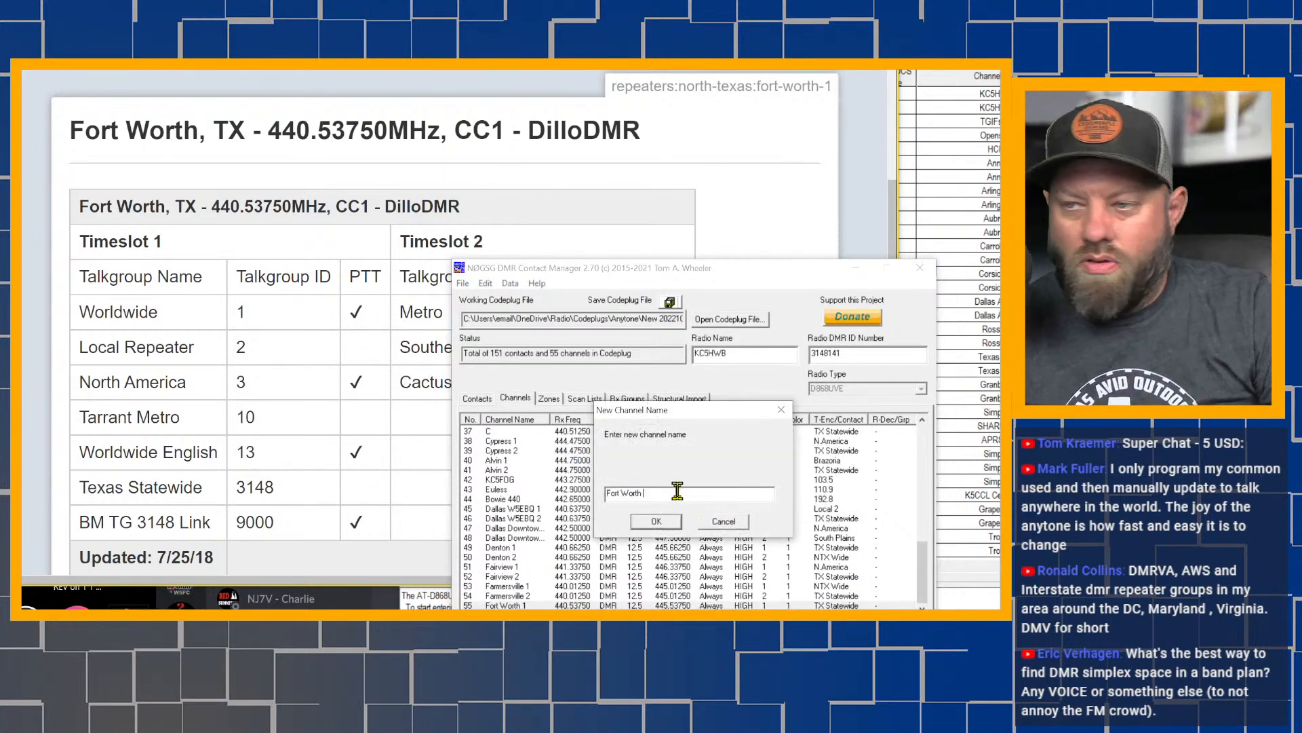
{"action": "type", "text": "2"}
{"action": "left_click", "coordinate": [656, 521]}
{"action": "left_click", "coordinate": [774, 517]}
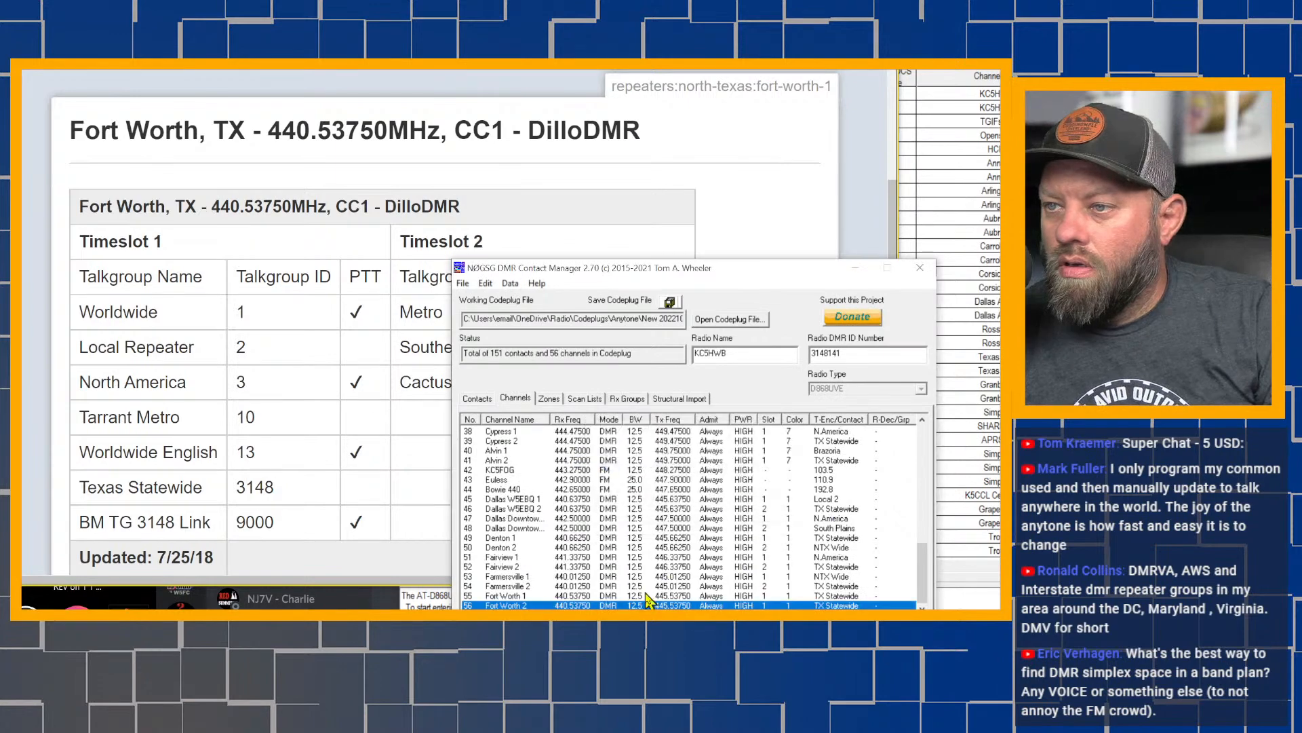
Open the Fort Worth 2 channel for editing and set its TDMA time slot to 2
{"action": "double_click", "coordinate": [544, 606]}
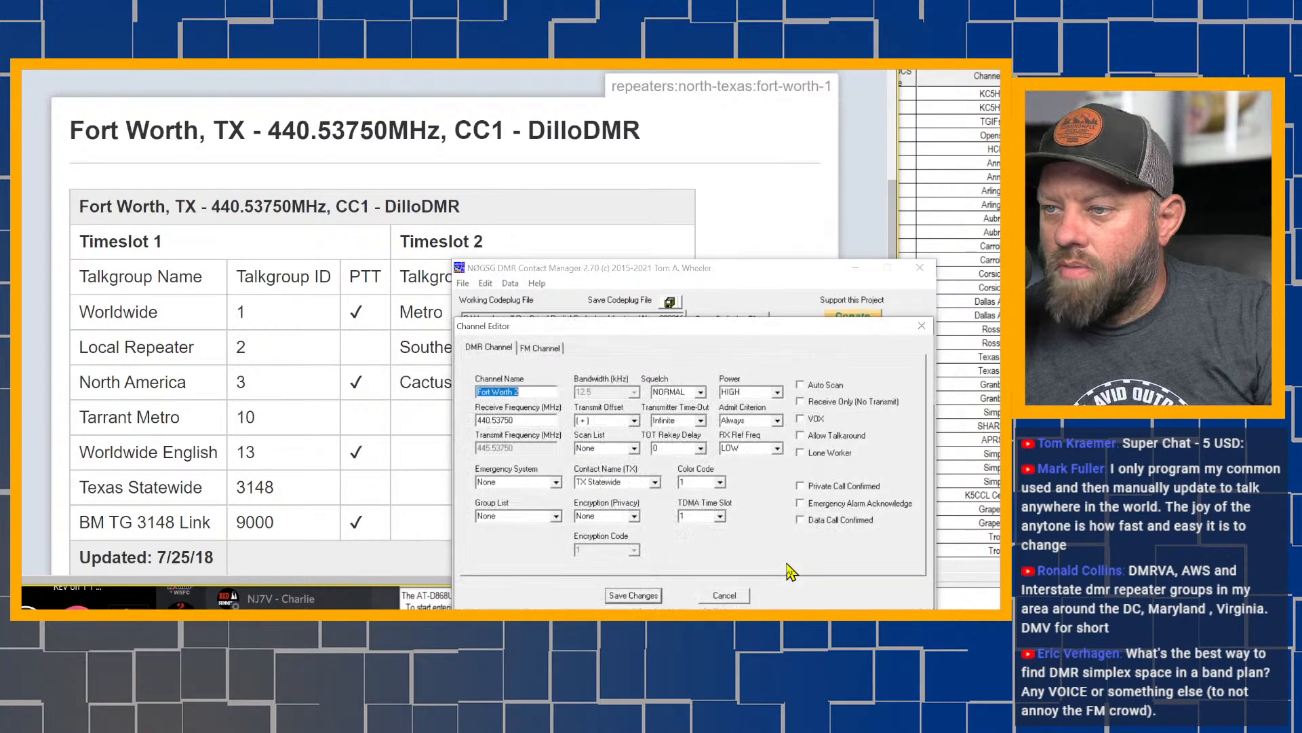
{"action": "left_click", "coordinate": [720, 516]}
{"action": "left_click", "coordinate": [706, 538]}
Assign the Local 2 transmit contact to Fort Worth 2, after checking the Timeslot 2 talkgroups on the repeater page, and save the channel
{"action": "left_click", "coordinate": [325, 506]}
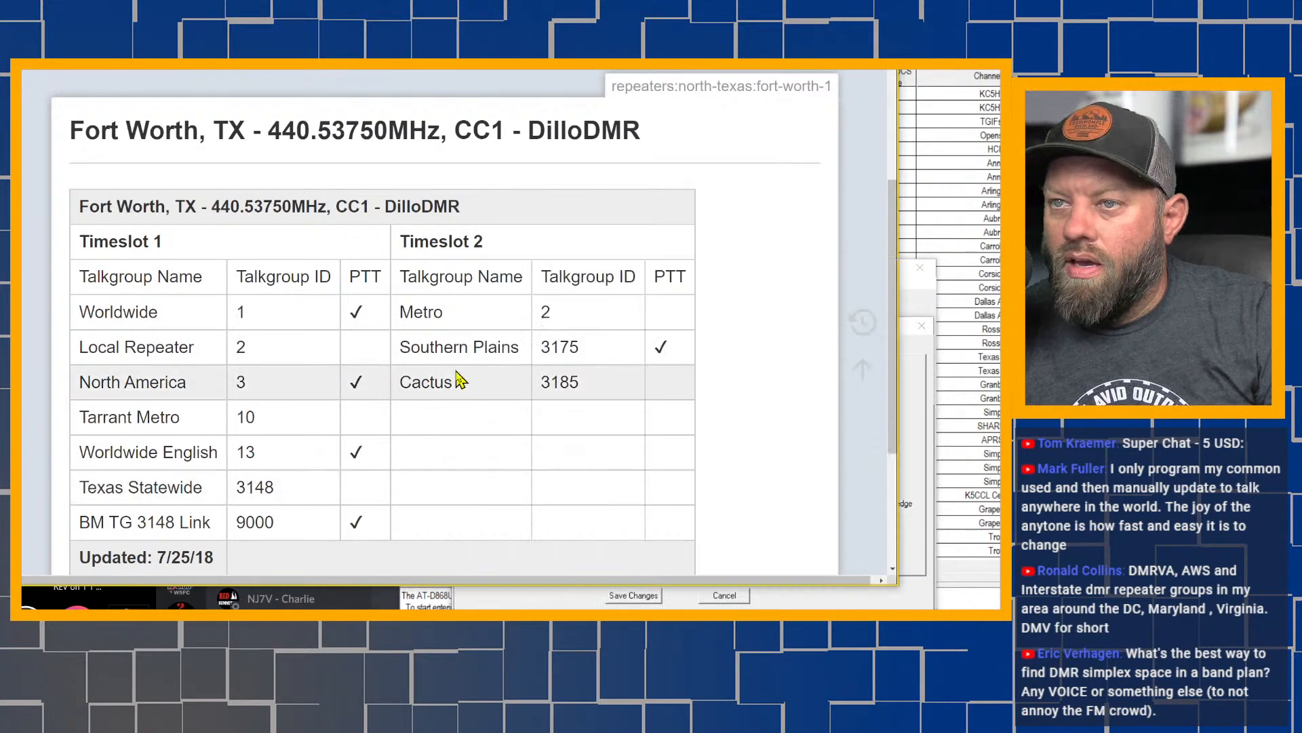
{"action": "key", "text": "alt+Tab"}
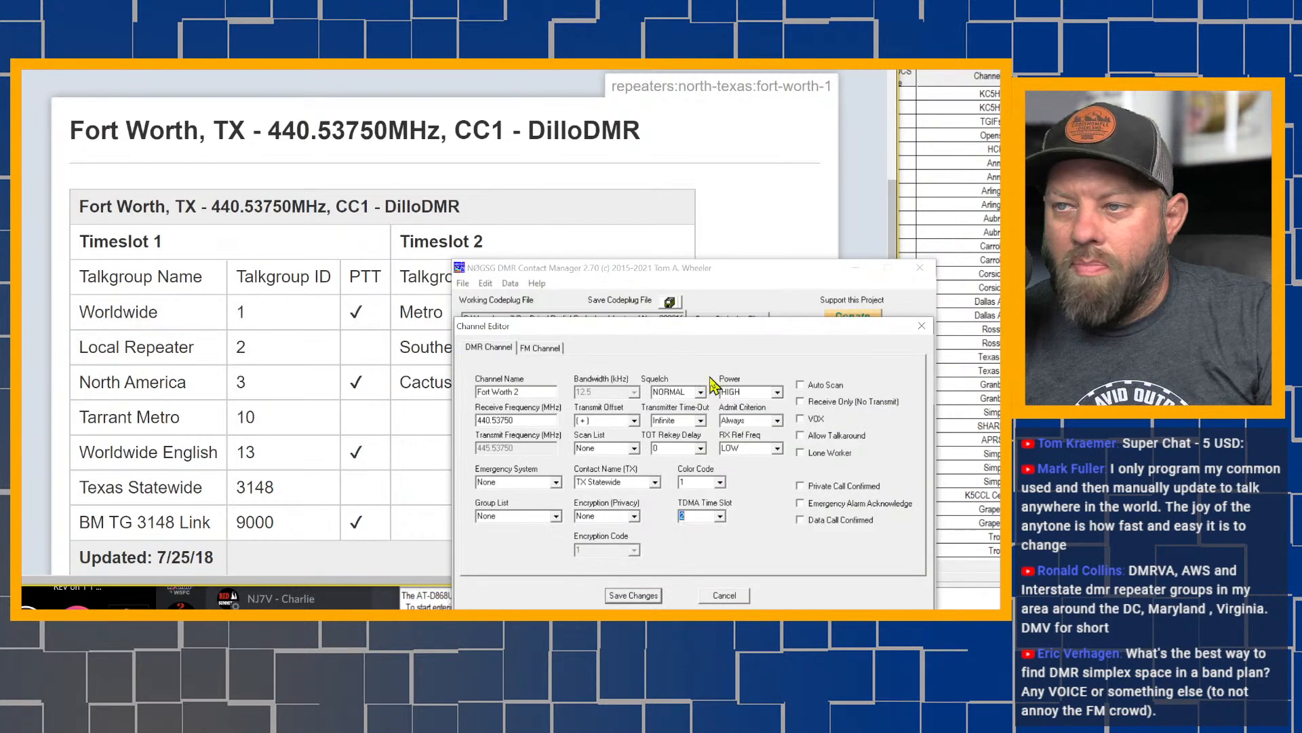
{"action": "left_click", "coordinate": [655, 483]}
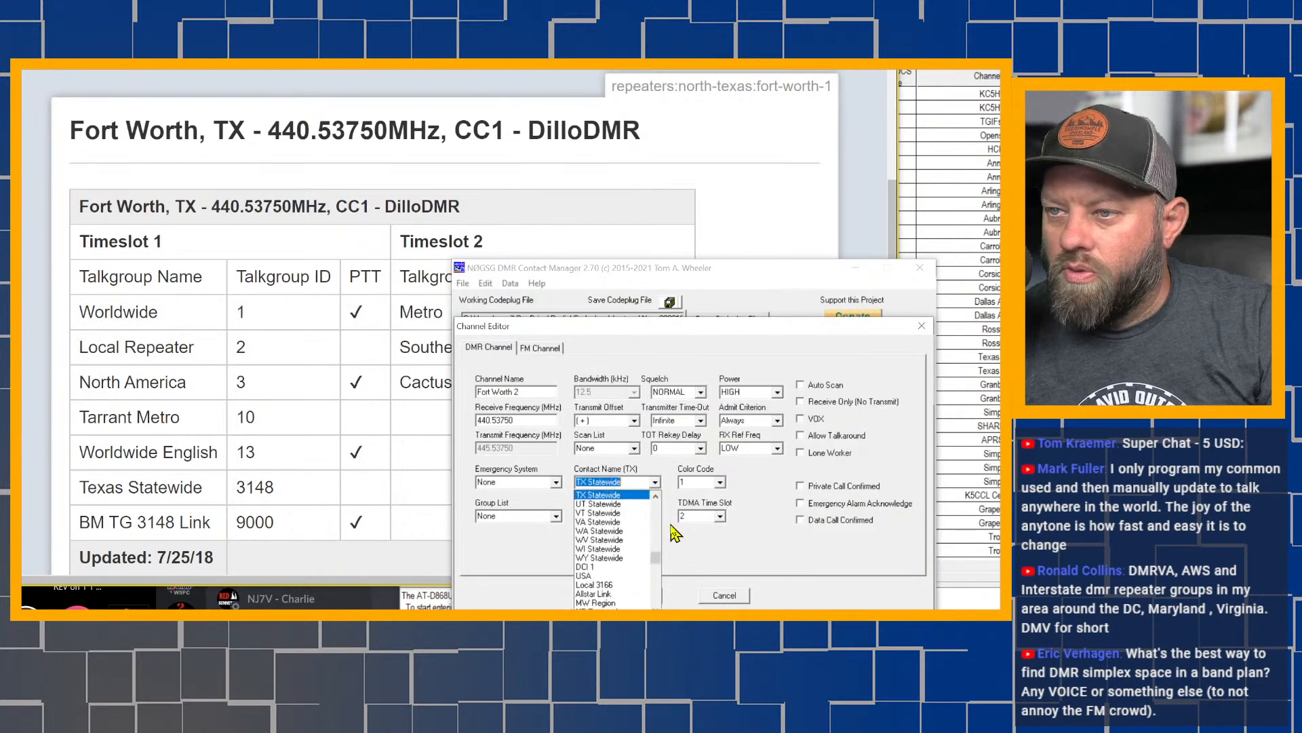
{"action": "left_click_drag", "start_coordinate": [665, 473], "coordinate": [665, 468]}
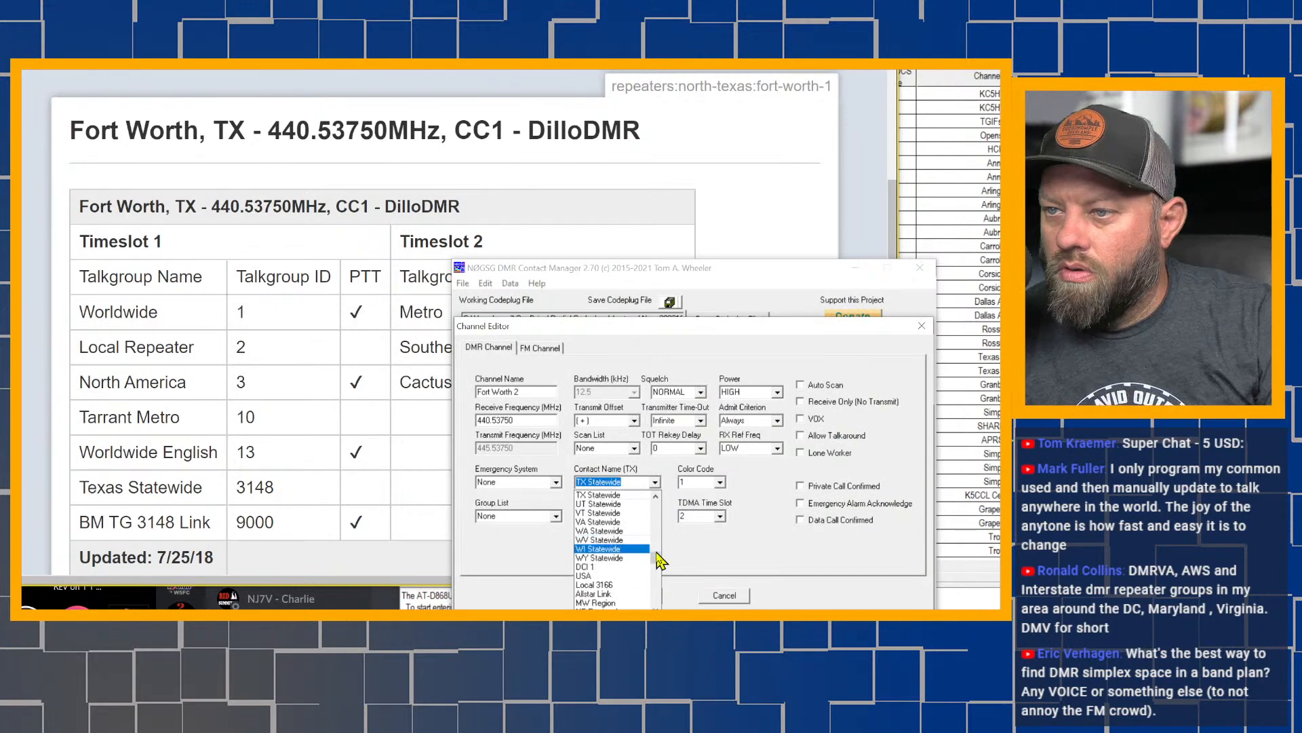
{"action": "left_click_drag", "start_coordinate": [656, 558], "coordinate": [657, 503]}
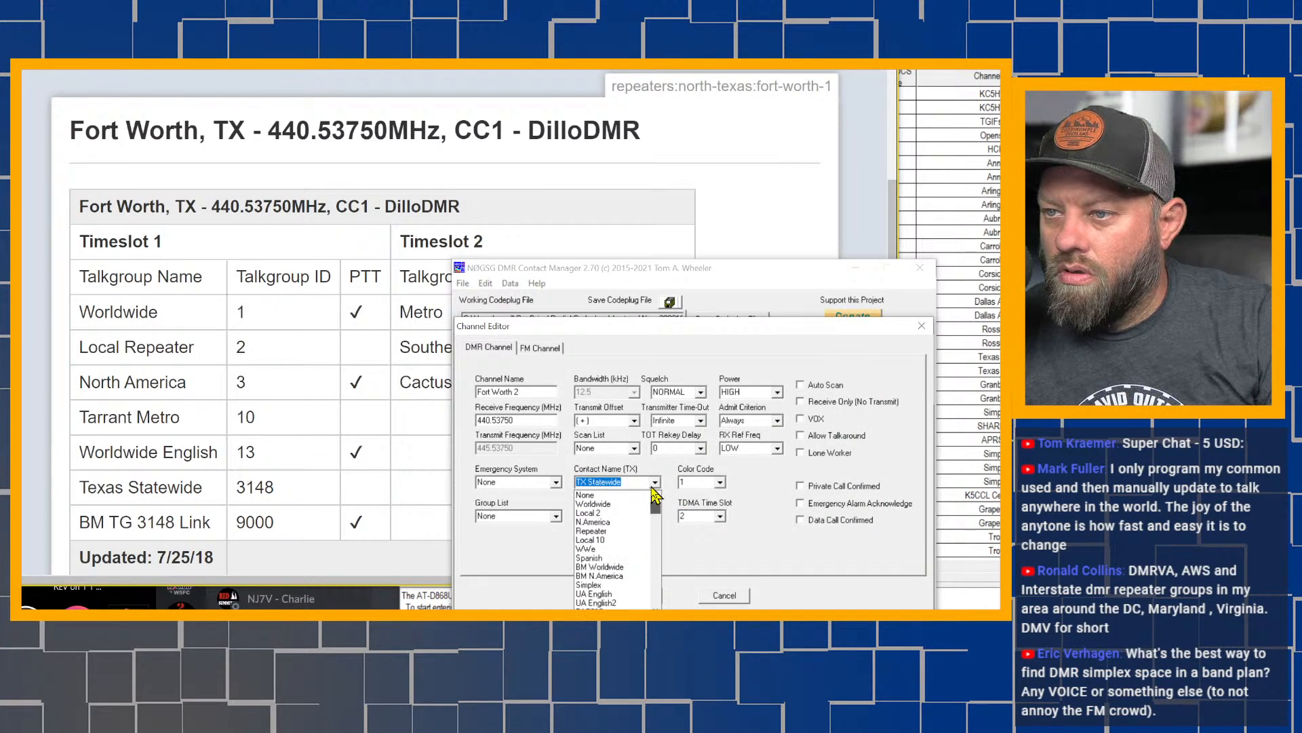
{"action": "left_click", "coordinate": [604, 512]}
{"action": "left_click", "coordinate": [648, 596]}
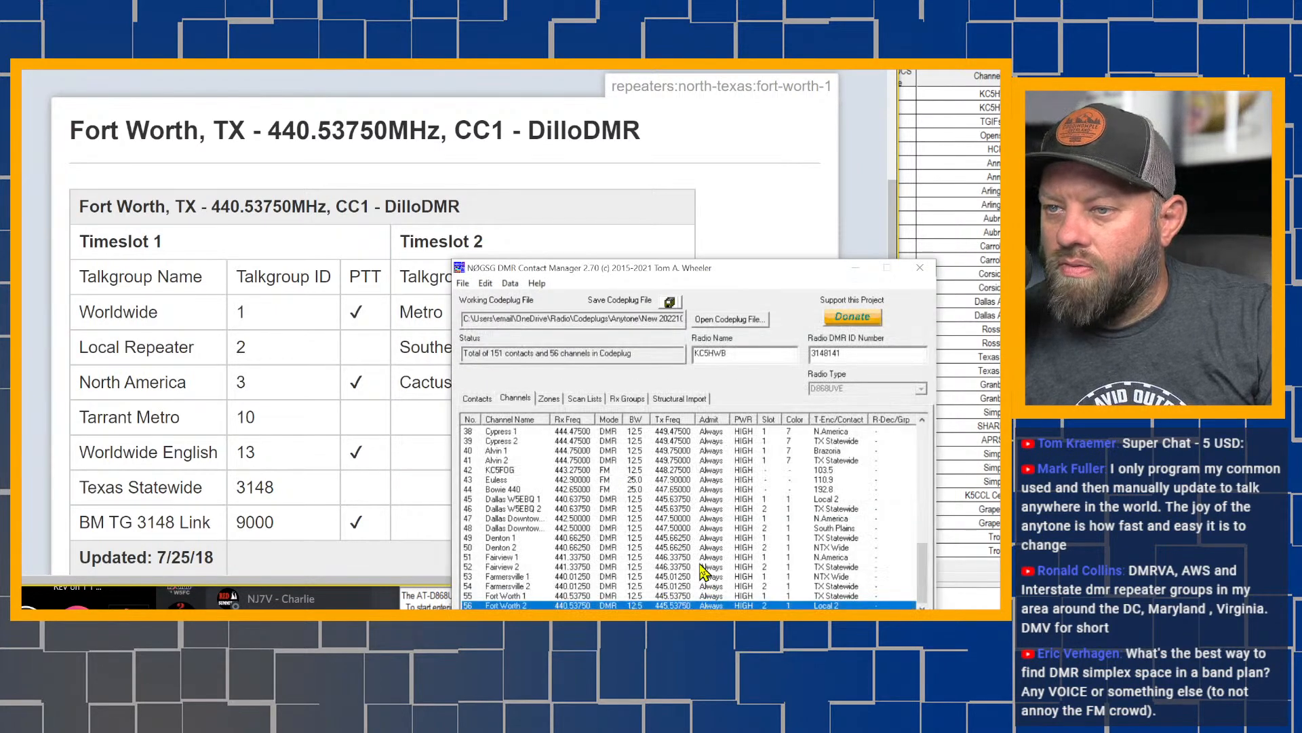
{"action": "left_click", "coordinate": [519, 596], "text": "shift"}
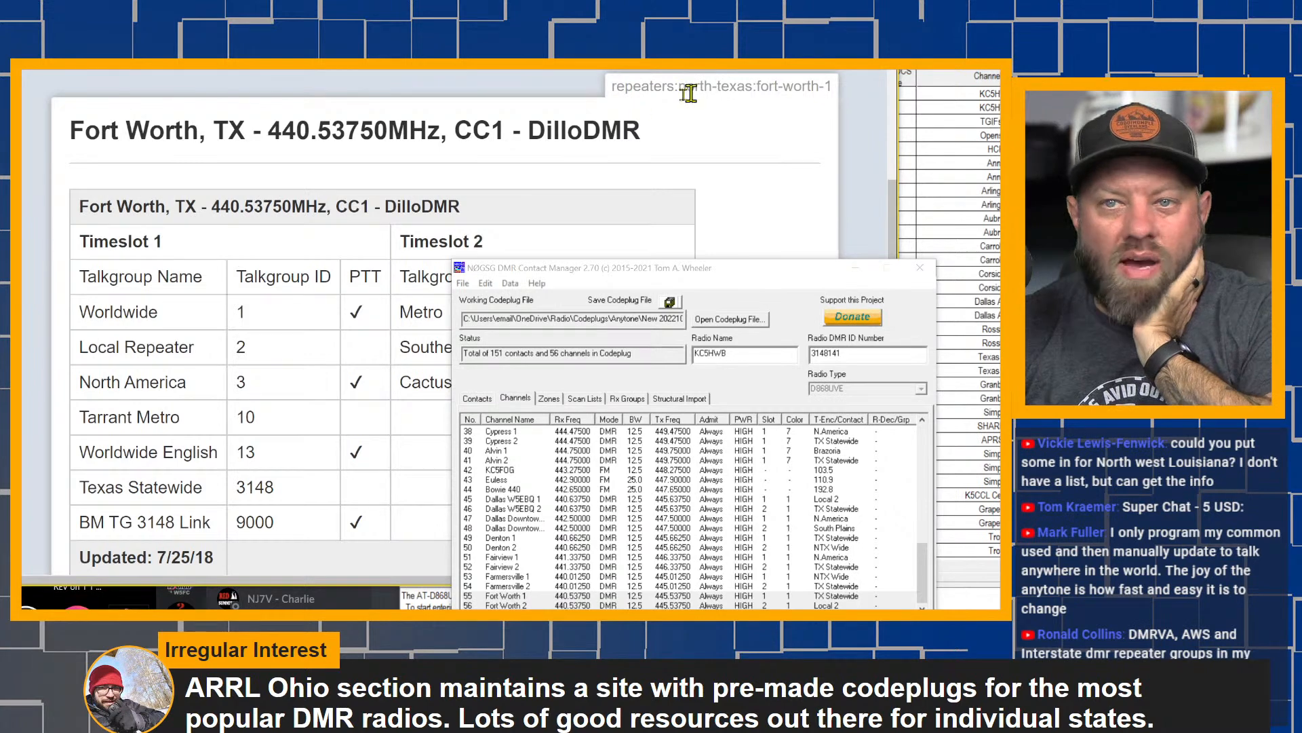
Switch to the DMRTexas.net site in the browser and browse the user-submitted codeplug folders linked from its Codeplugs page
{"action": "left_click", "coordinate": [836, 231]}
{"action": "scroll", "coordinate": [610, 312], "scroll_direction": "up", "scroll_amount": 3}
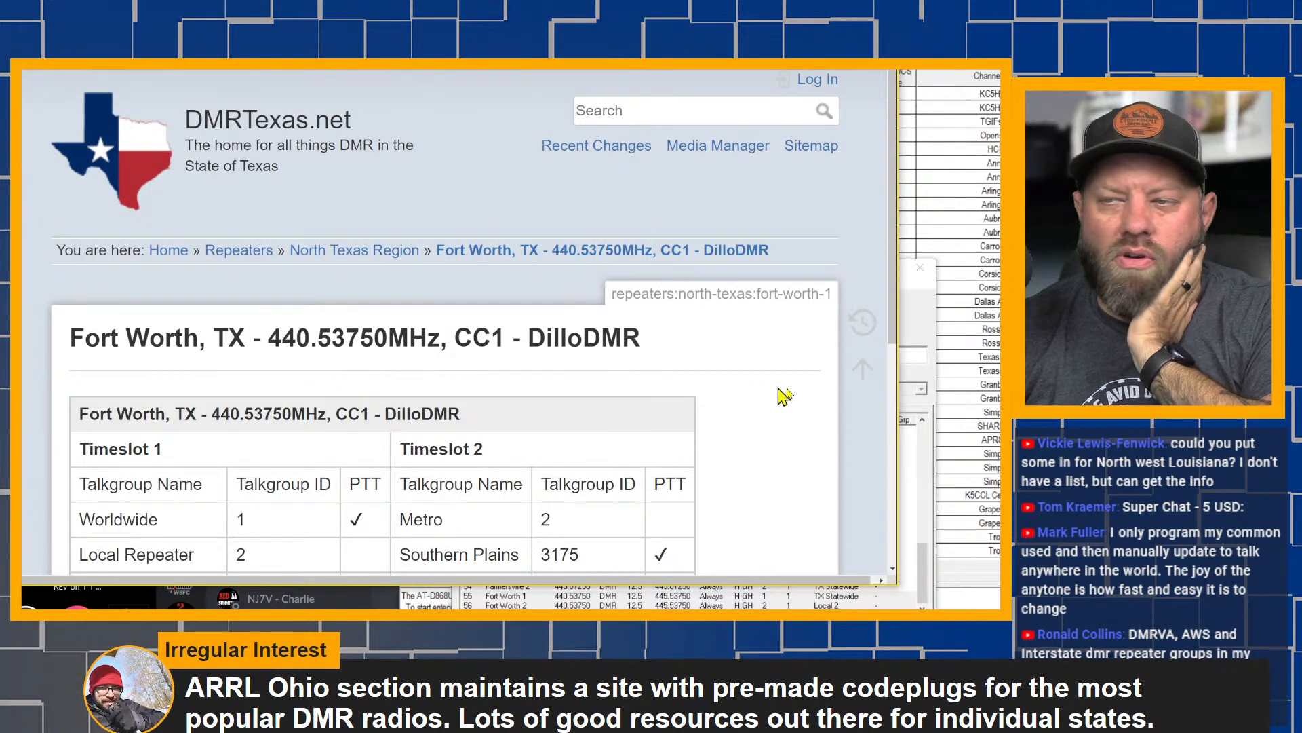
{"action": "left_click", "coordinate": [155, 150]}
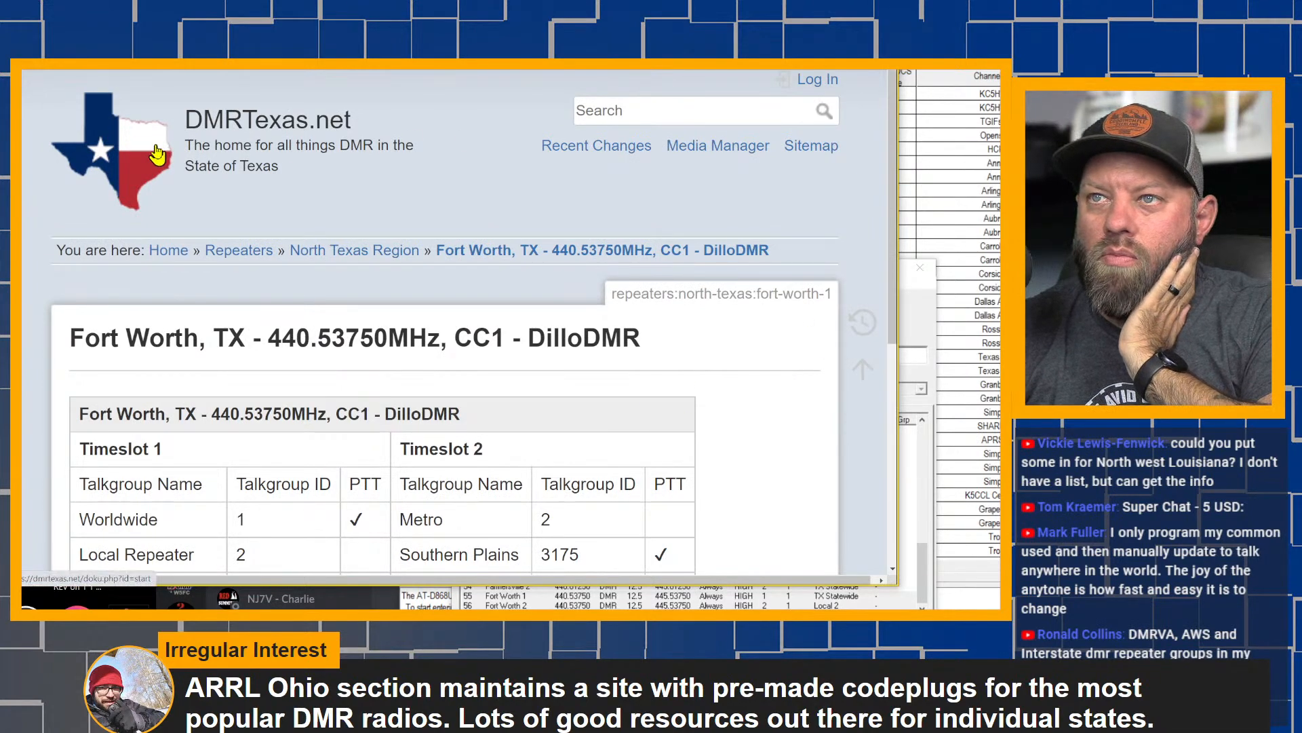
{"action": "scroll", "coordinate": [758, 312], "scroll_direction": "down", "scroll_amount": 4}
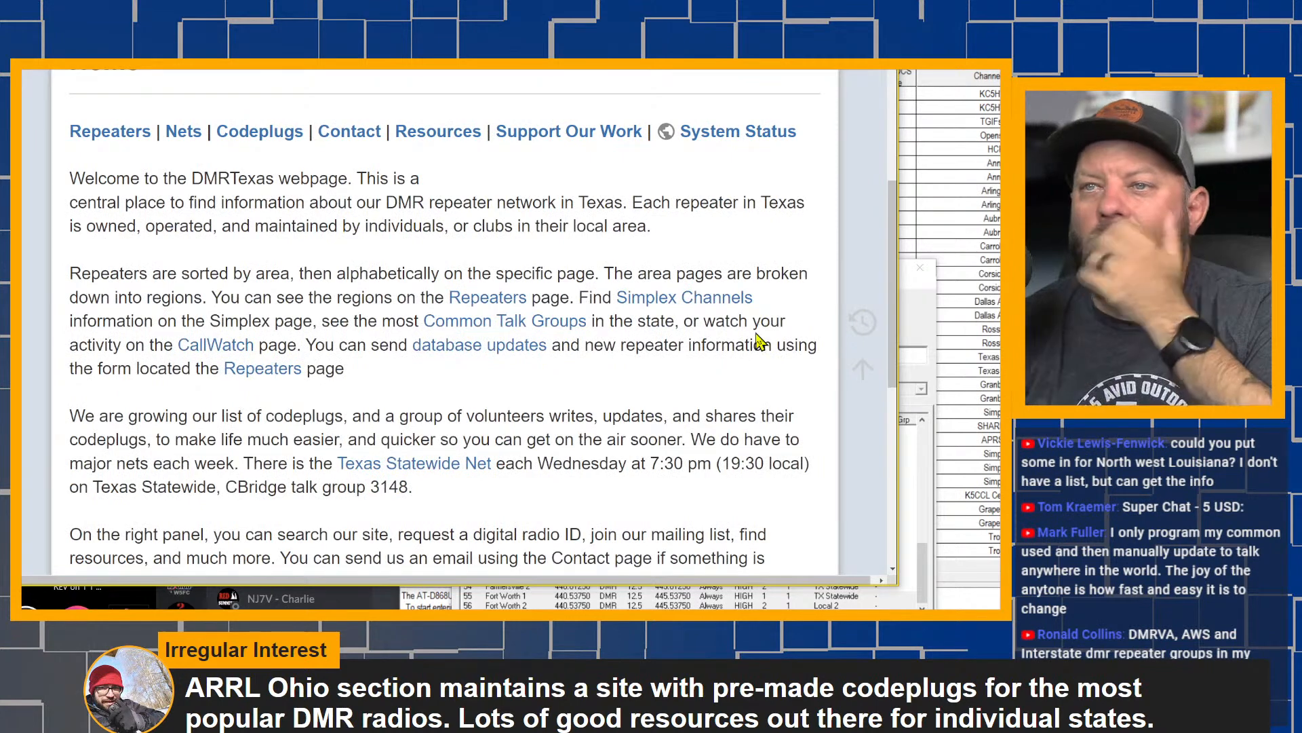
{"action": "scroll", "coordinate": [755, 333], "scroll_direction": "up", "scroll_amount": 2}
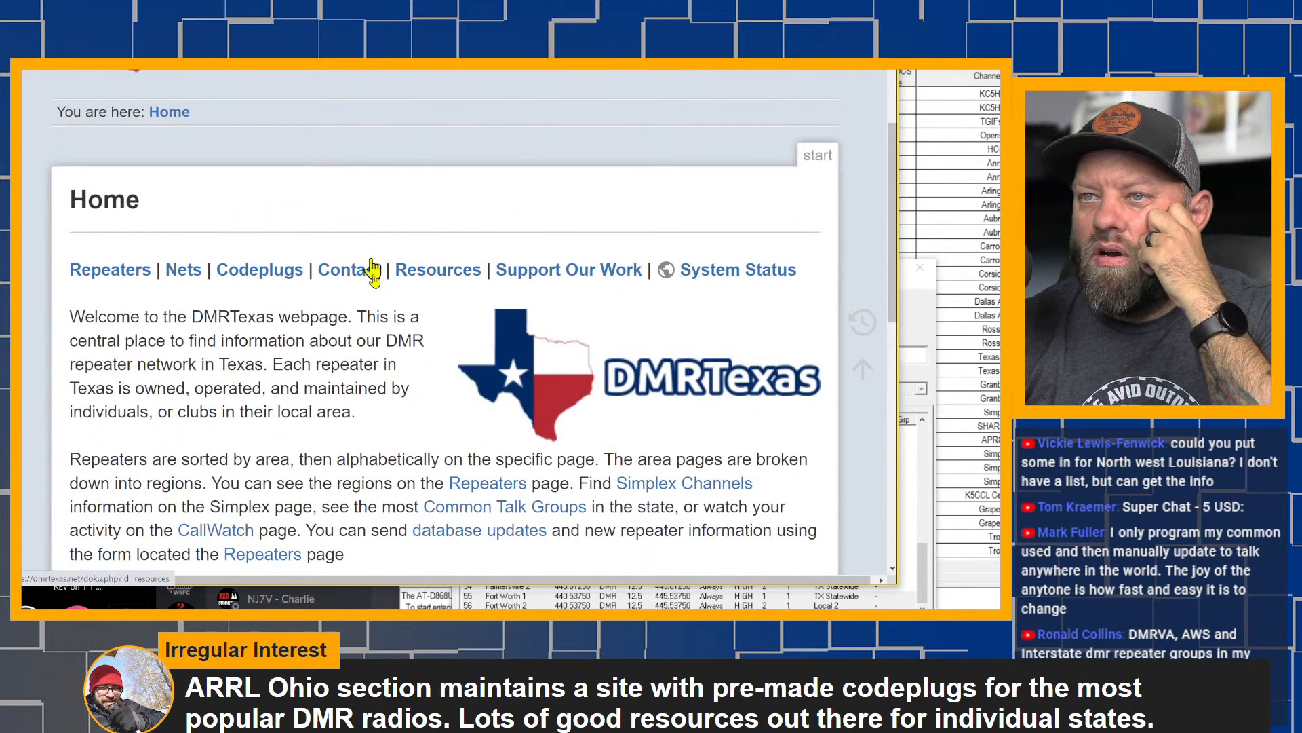
{"action": "left_click", "coordinate": [234, 272]}
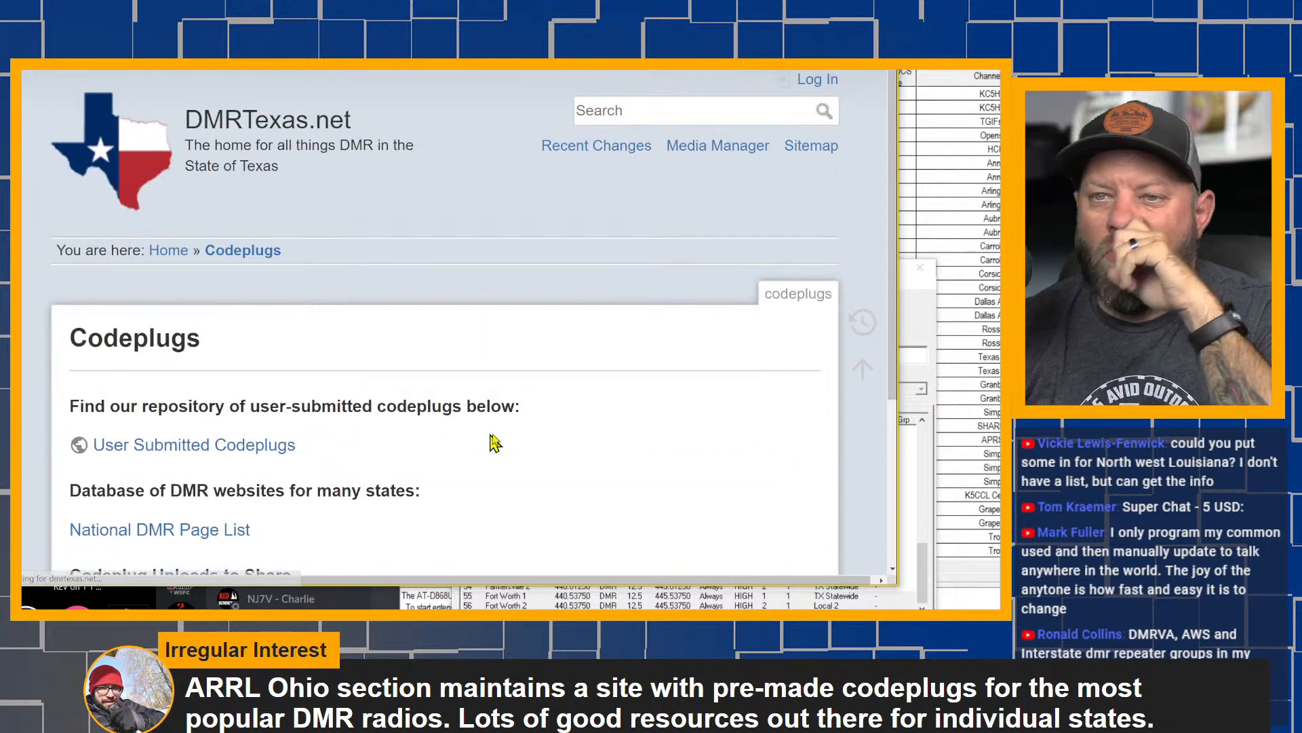
{"action": "scroll", "coordinate": [494, 441], "scroll_direction": "down", "scroll_amount": 3}
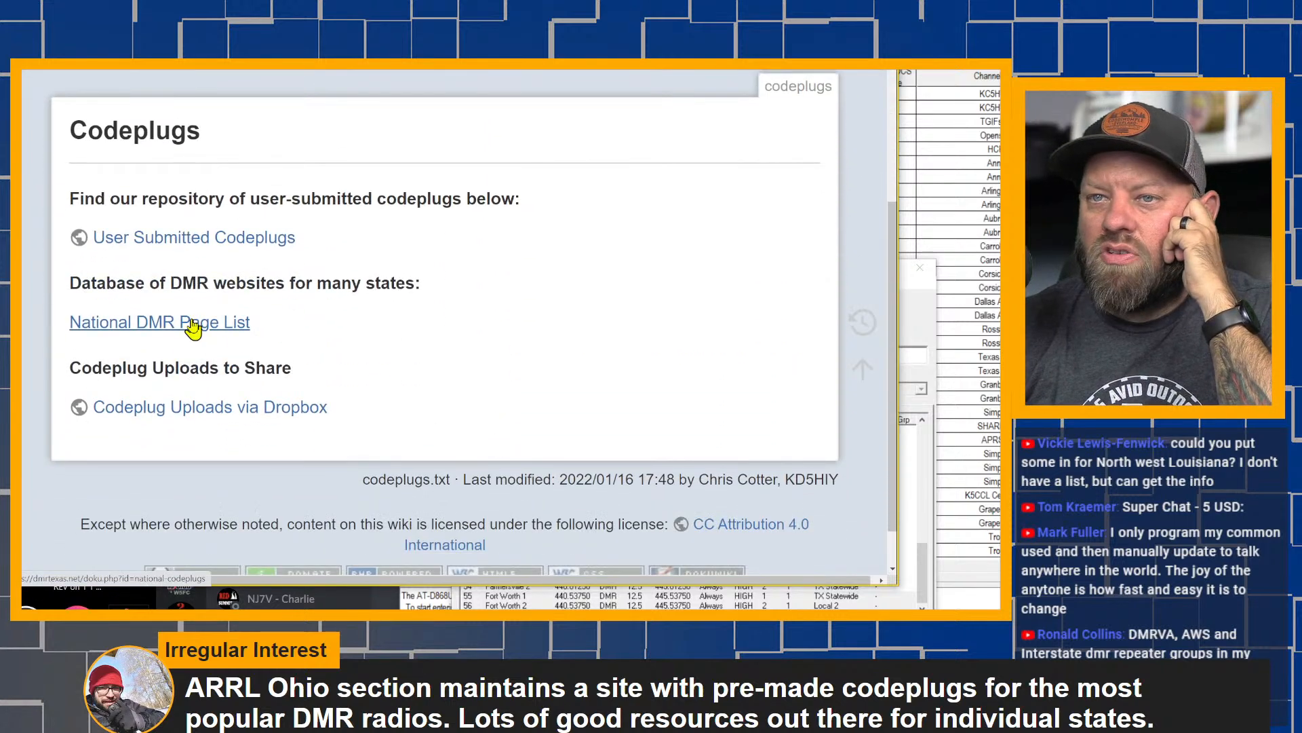
{"action": "left_click", "coordinate": [163, 239]}
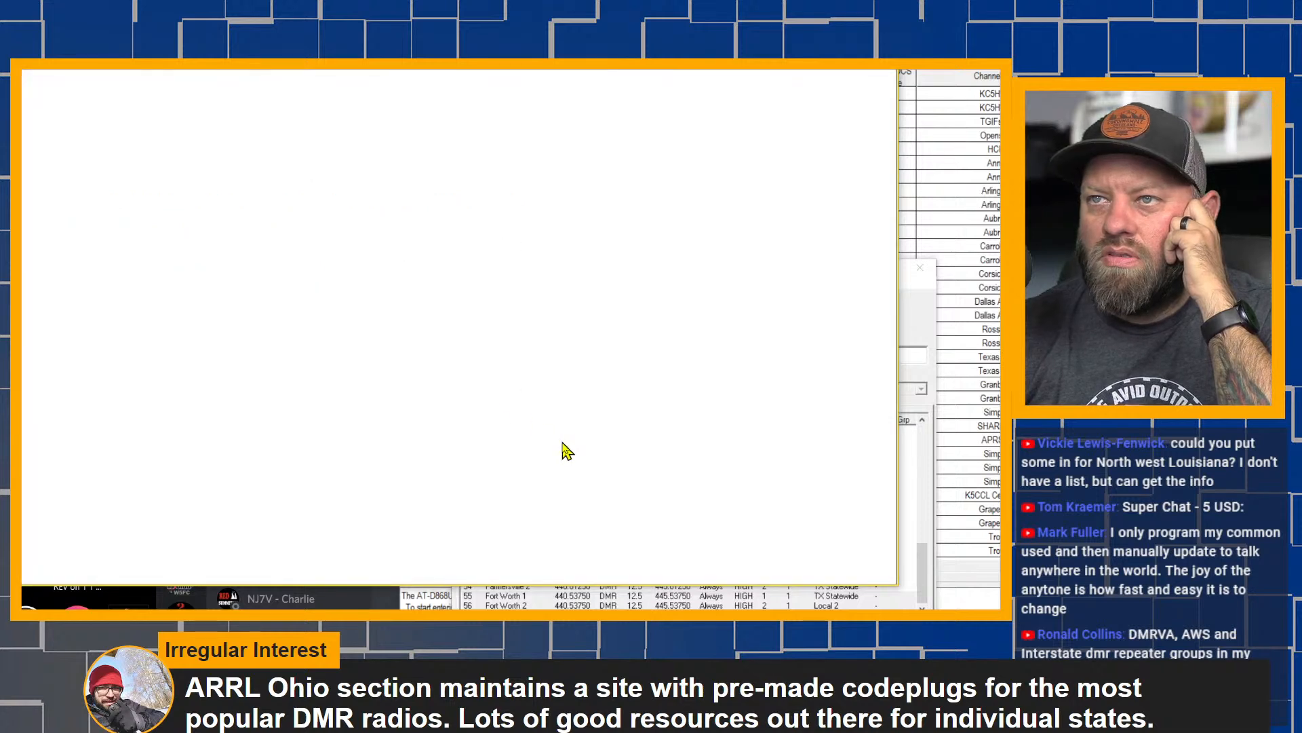
{"action": "scroll", "coordinate": [395, 352], "scroll_direction": "down", "scroll_amount": 2}
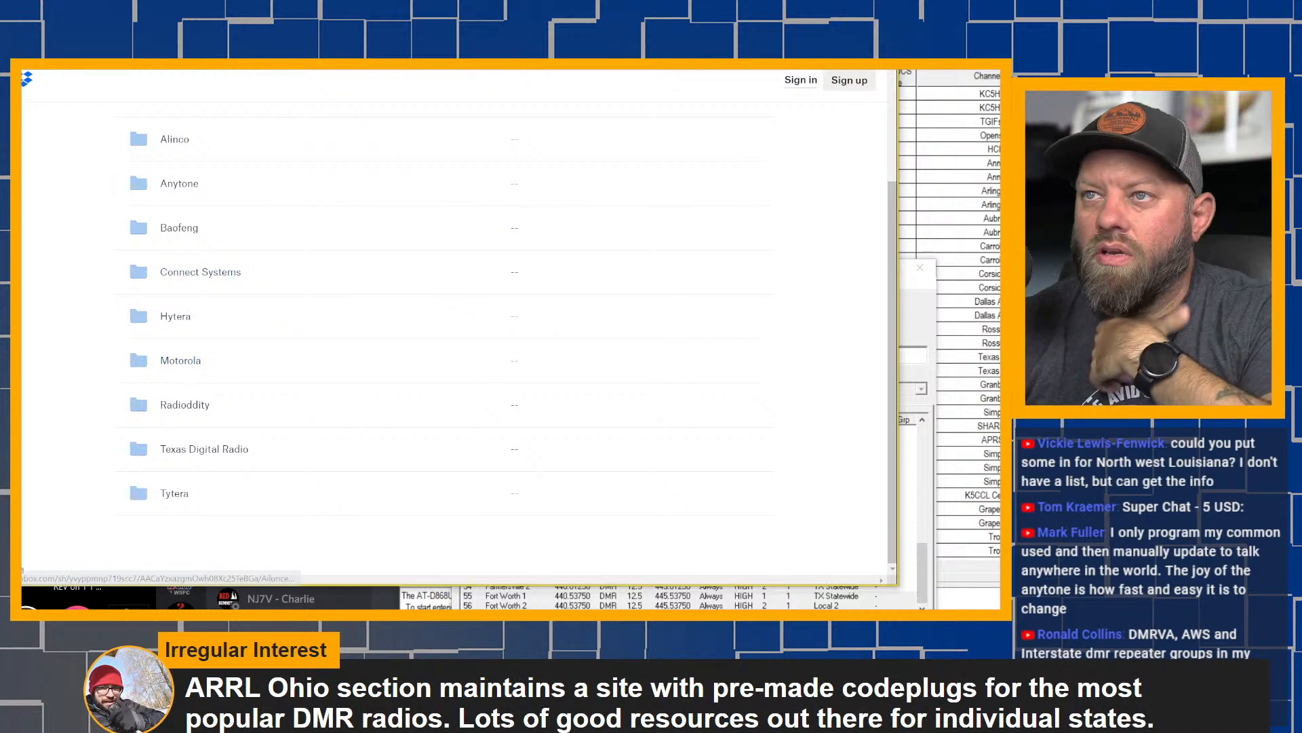
{"action": "key", "text": "alt+Left"}
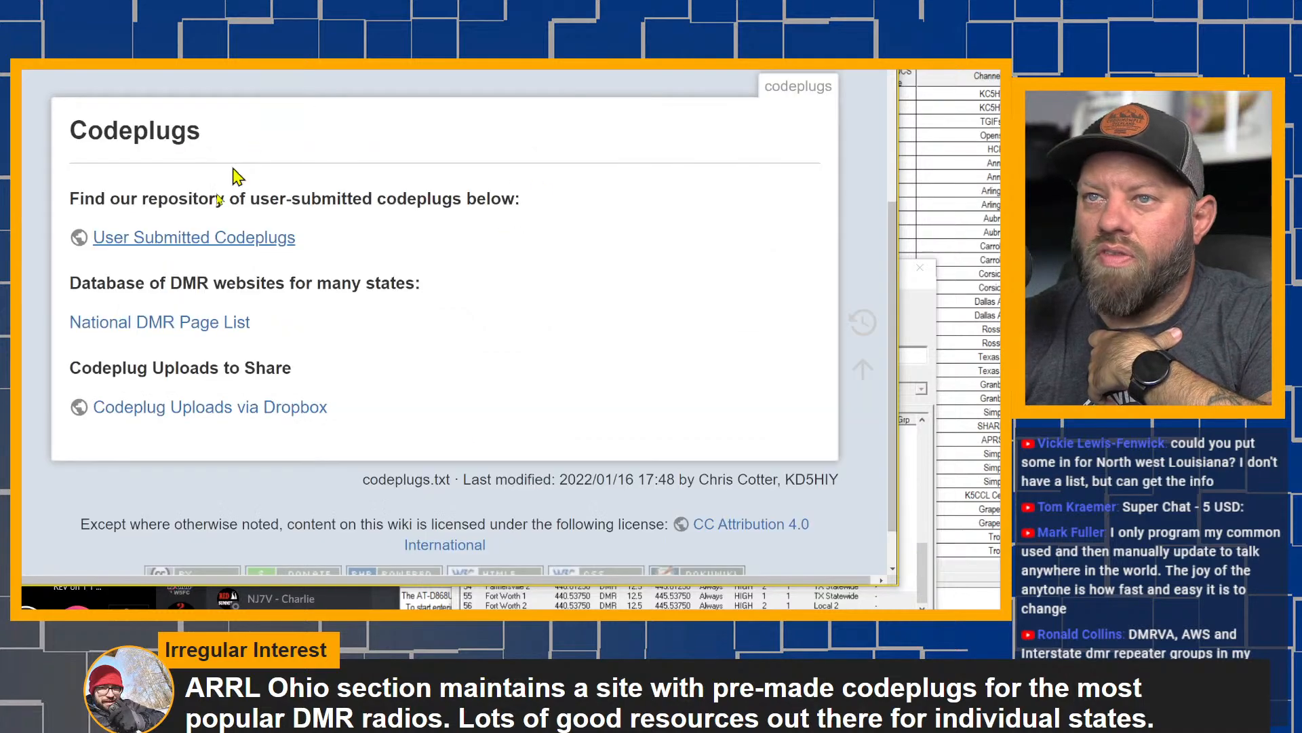
Open the National DMR Page List and look through its state-by-state table of DMR and codeplug websites
{"action": "left_click", "coordinate": [156, 328]}
{"action": "scroll", "coordinate": [506, 403], "scroll_direction": "down", "scroll_amount": 10}
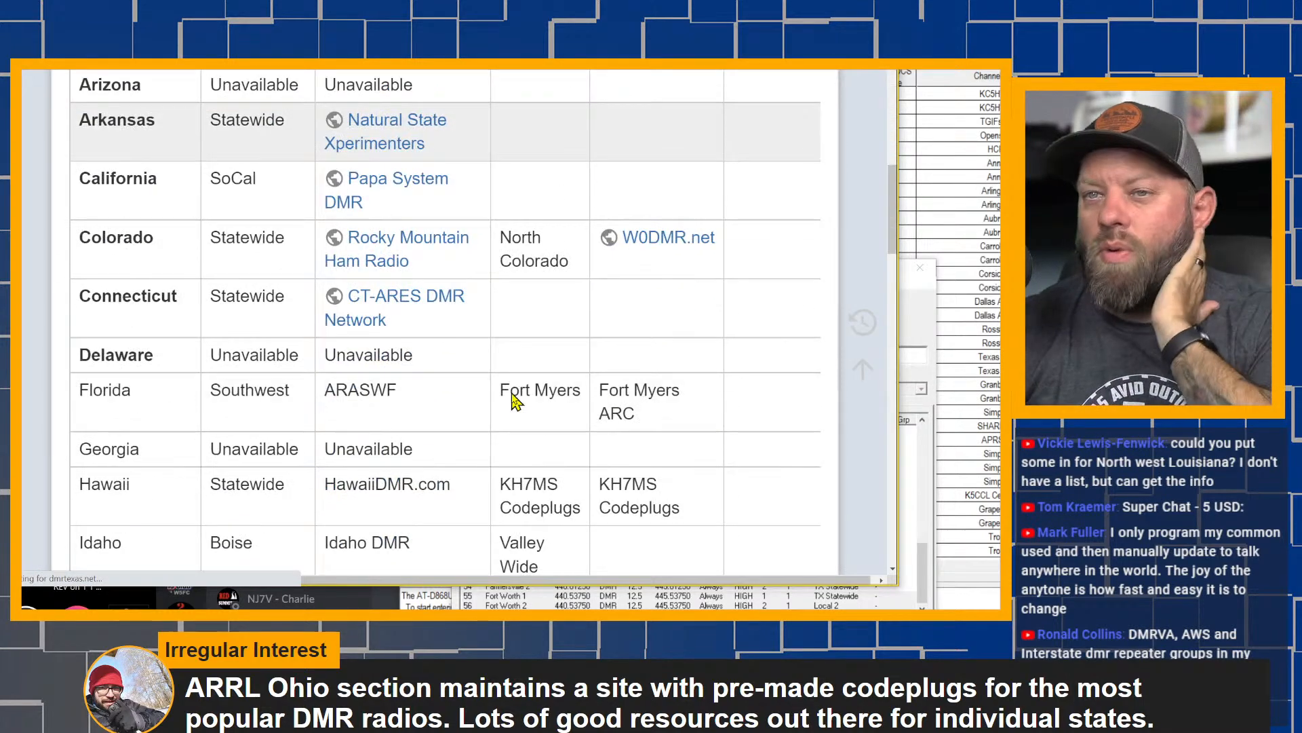
{"action": "scroll", "coordinate": [511, 392], "scroll_direction": "down", "scroll_amount": 4}
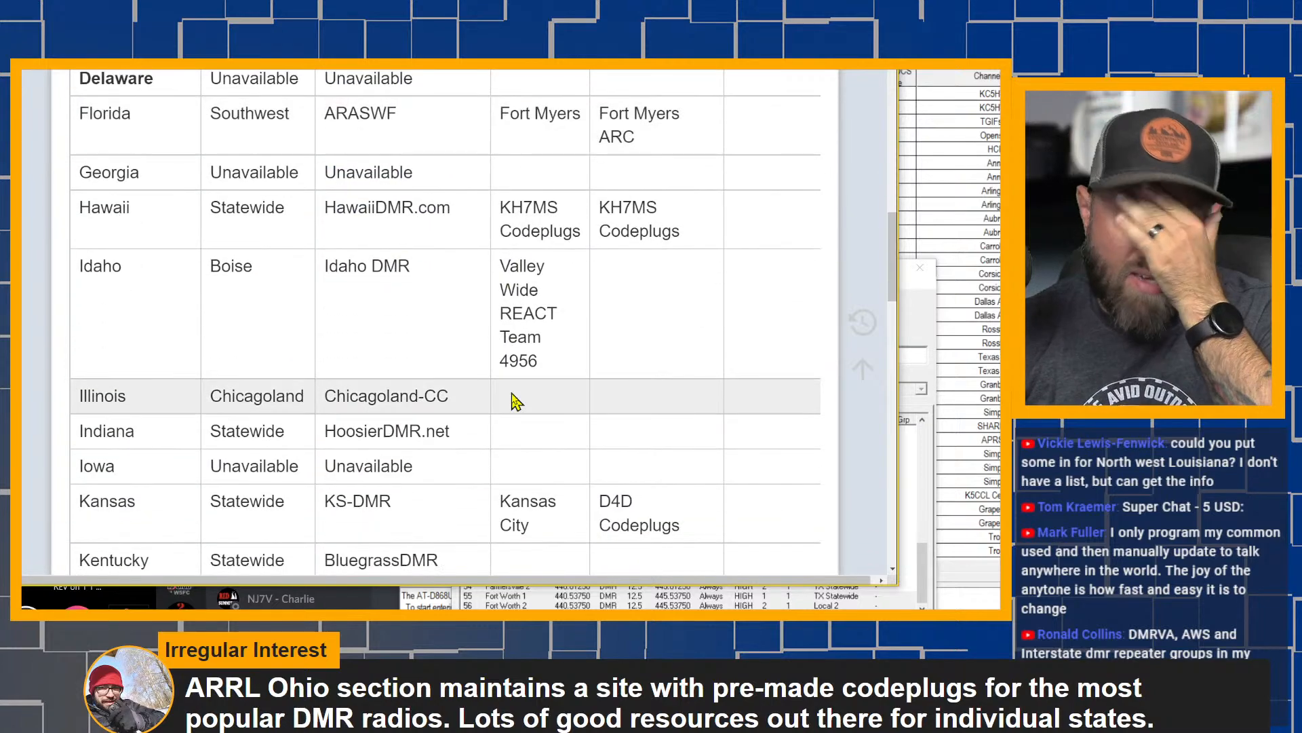
{"action": "scroll", "coordinate": [519, 398], "scroll_direction": "down", "scroll_amount": 7}
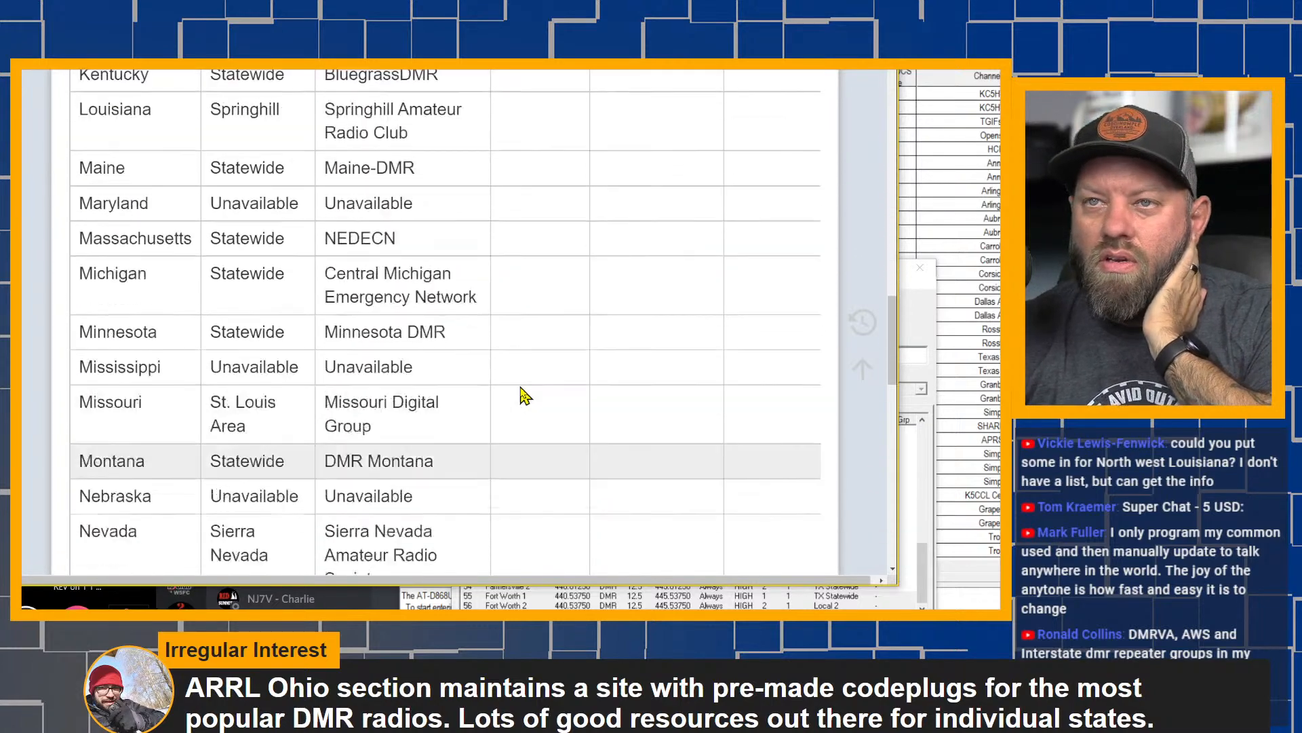
{"action": "scroll", "coordinate": [524, 393], "scroll_direction": "up", "scroll_amount": 20}
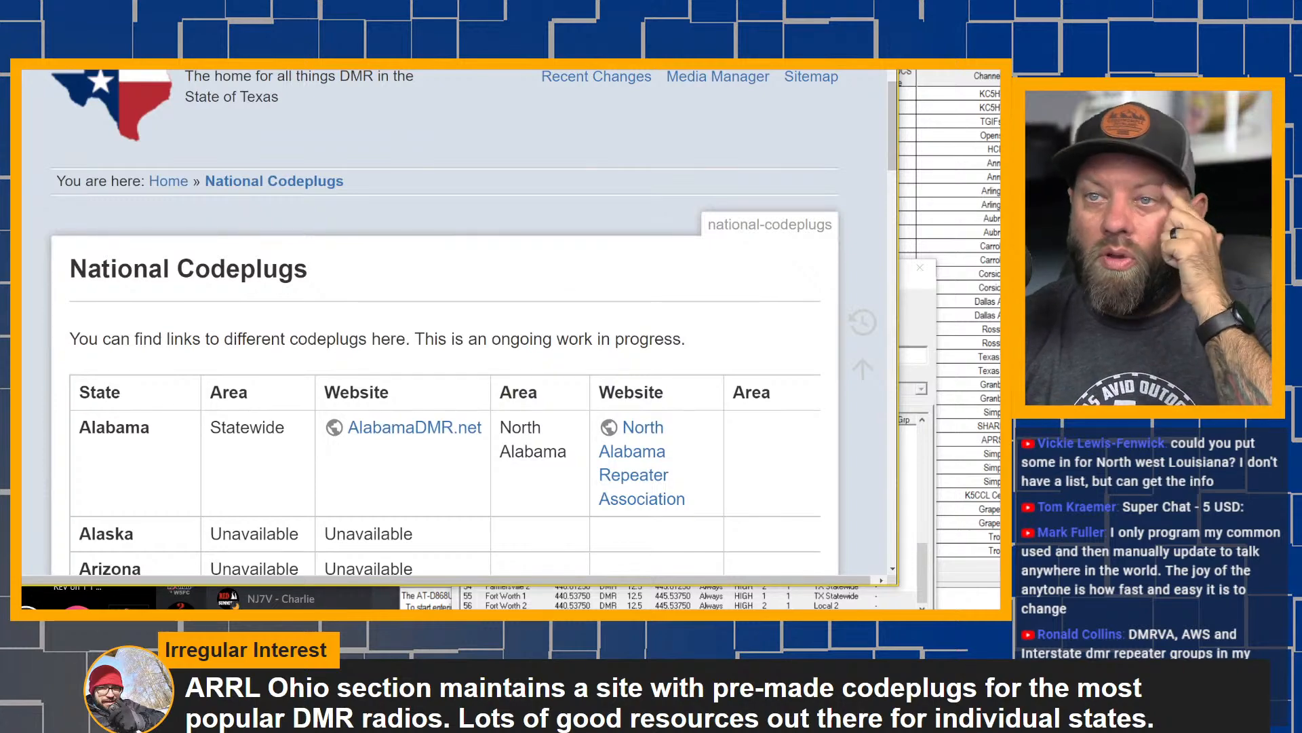
{"action": "scroll", "coordinate": [488, 391], "scroll_direction": "down", "scroll_amount": 4}
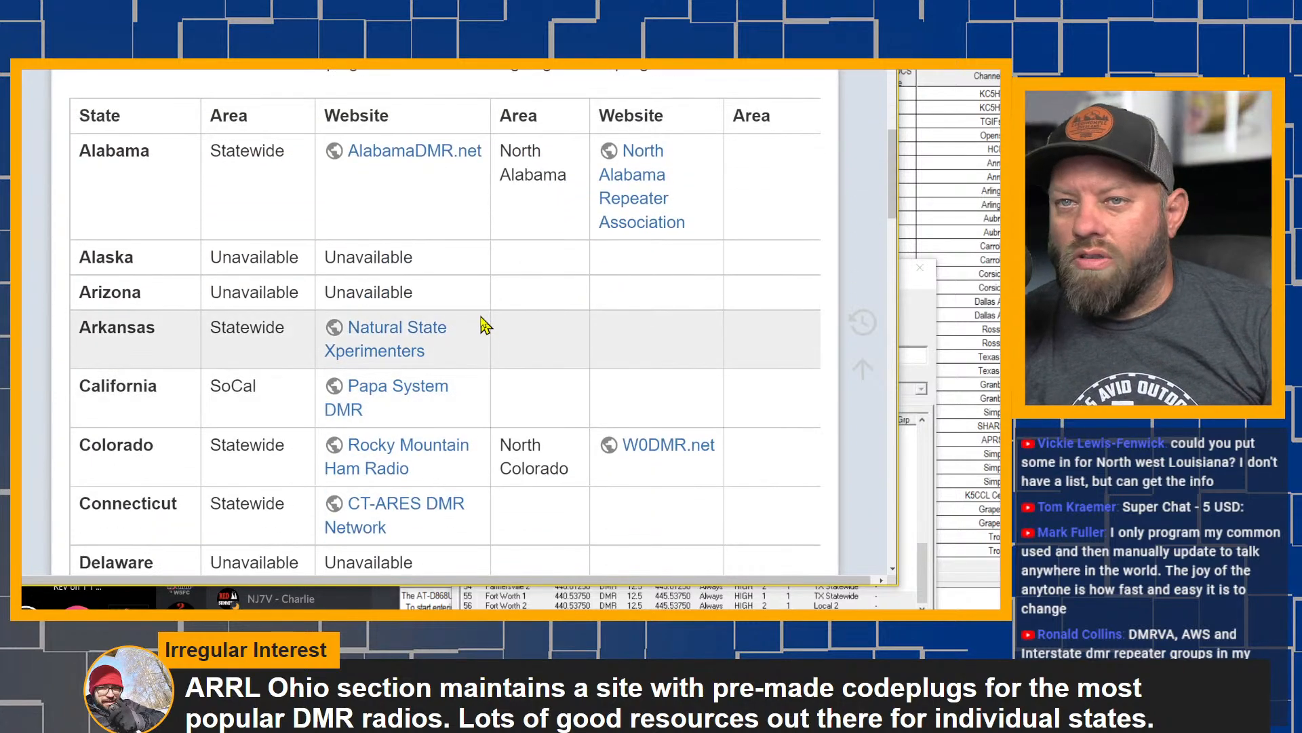
{"action": "scroll", "coordinate": [486, 325], "scroll_direction": "down", "scroll_amount": 20}
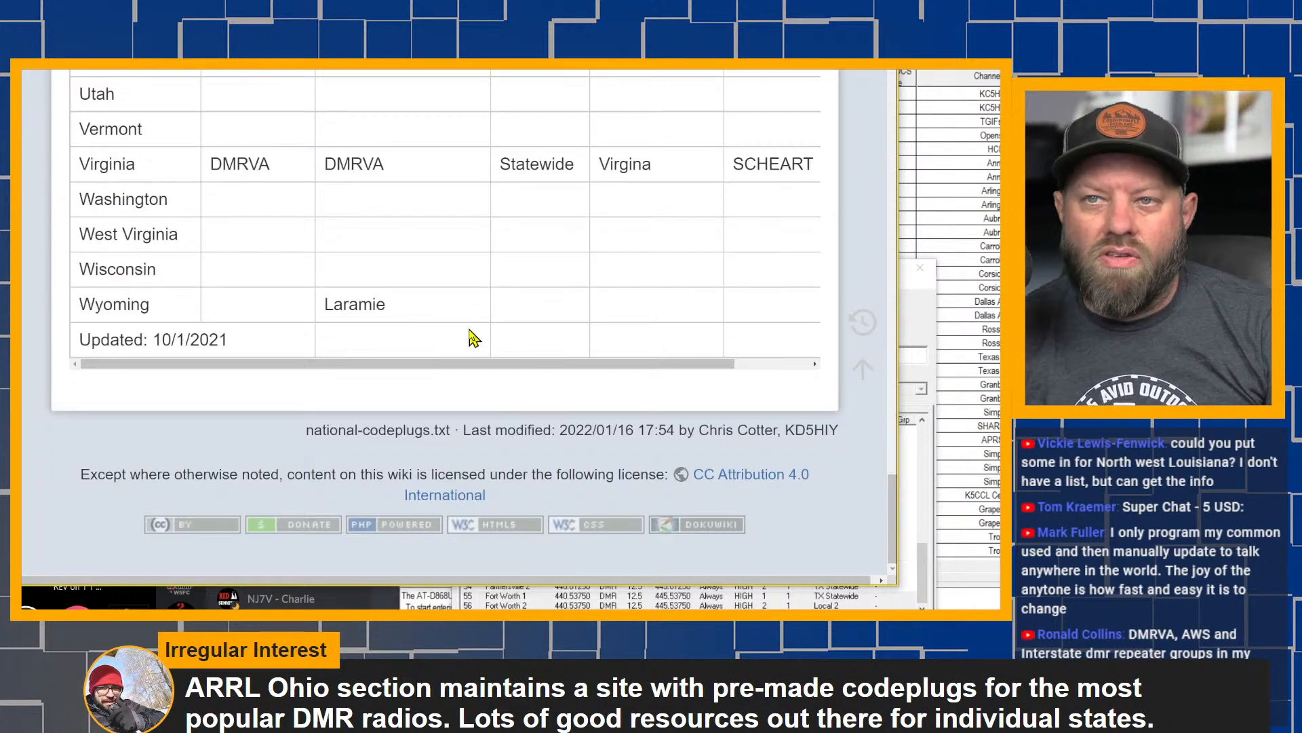
{"action": "scroll", "coordinate": [474, 337], "scroll_direction": "up", "scroll_amount": 20}
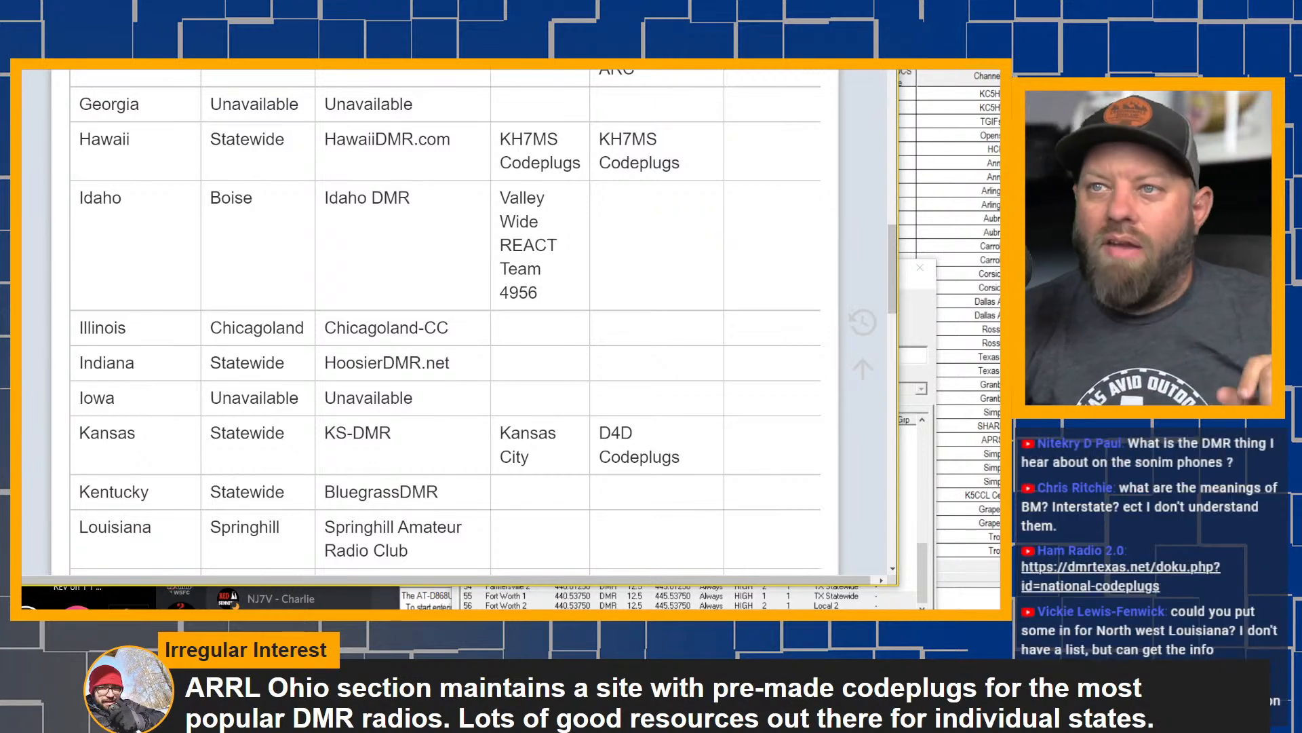
{"action": "scroll", "coordinate": [645, 369], "scroll_direction": "up", "scroll_amount": 10}
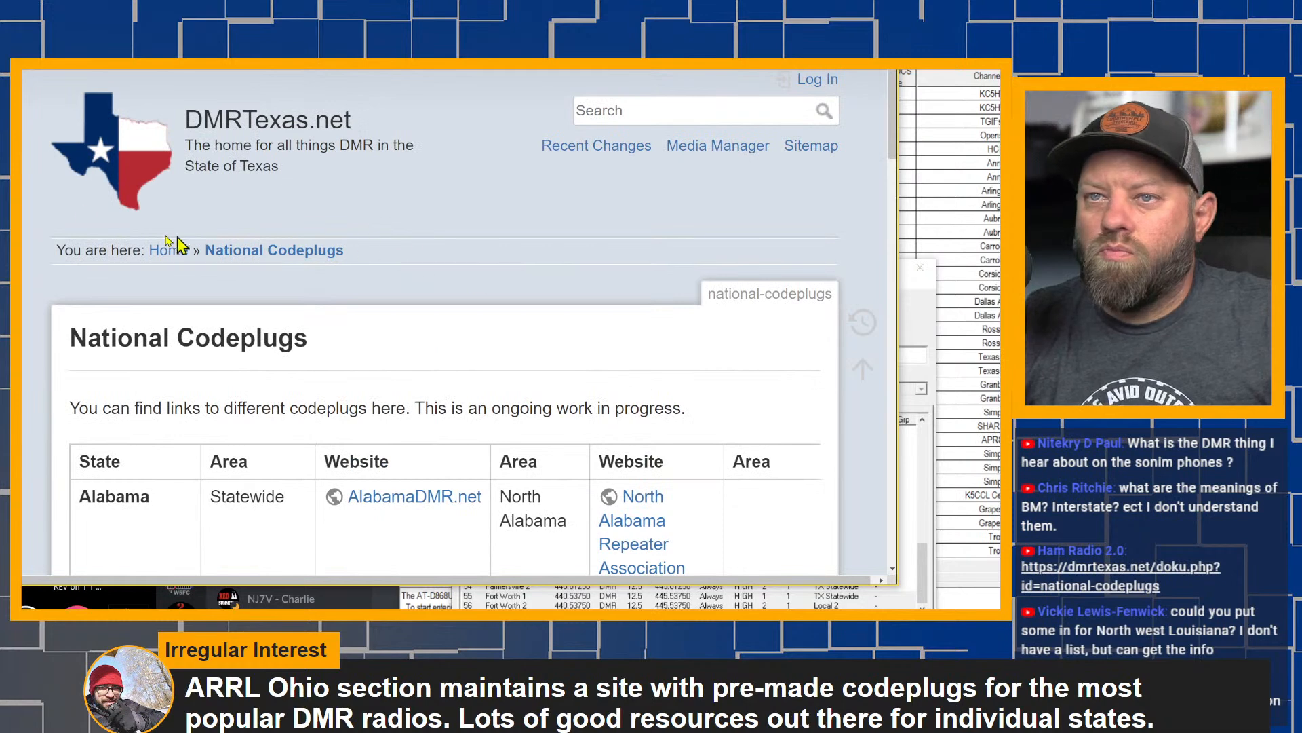
Revisit the Codeplugs page by way of the DMRTexas home page, and return to the home page
{"action": "left_click", "coordinate": [169, 252]}
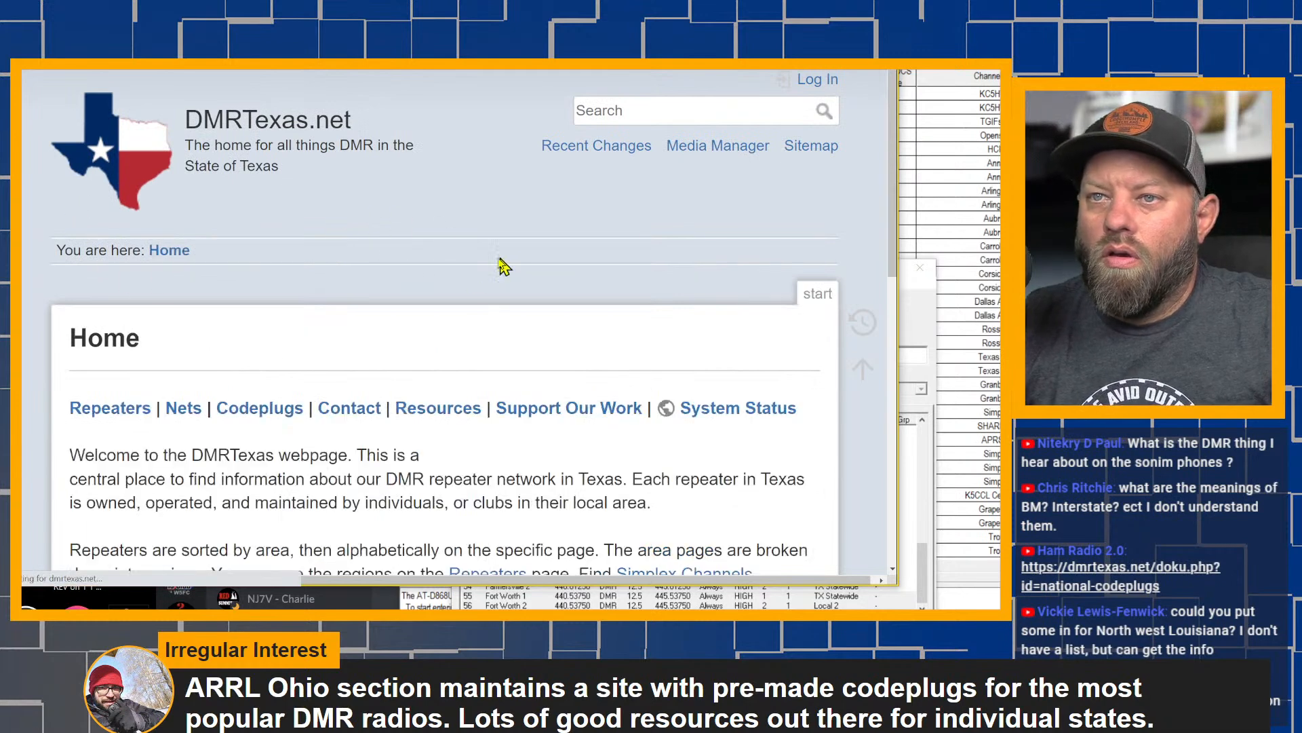
{"action": "left_click", "coordinate": [260, 411]}
{"action": "scroll", "coordinate": [576, 468], "scroll_direction": "down", "scroll_amount": 2}
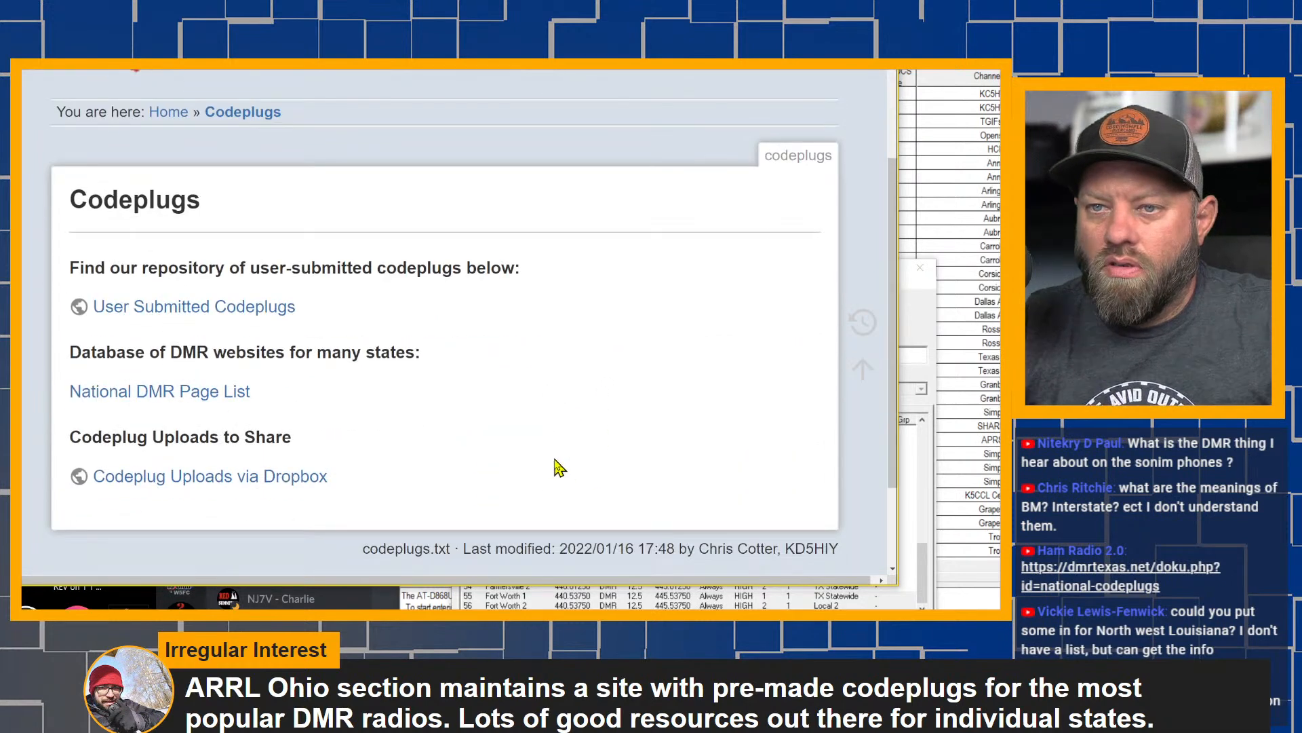
{"action": "left_click", "coordinate": [178, 123]}
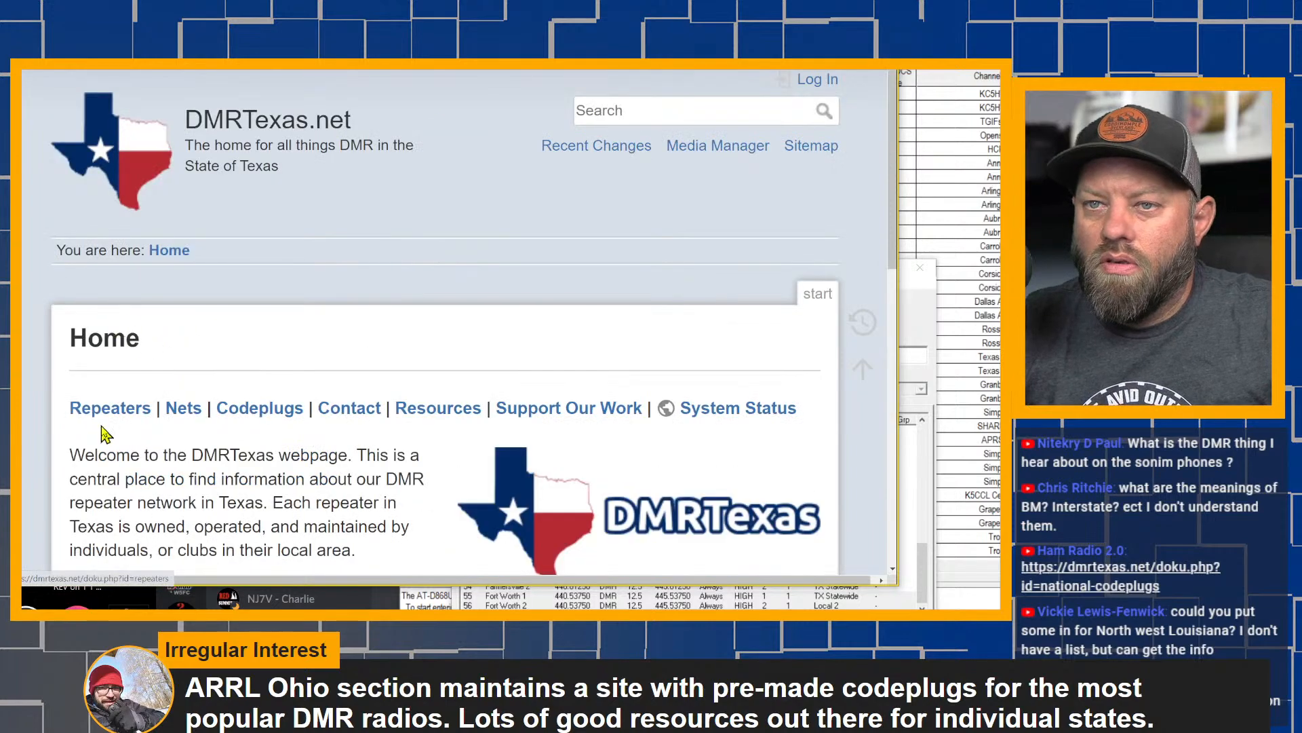
Open the North Fort Worth repeater page under the North Texas Region and review its frequency, color code and timeslot talkgroups
{"action": "left_click", "coordinate": [106, 424]}
{"action": "scroll", "coordinate": [421, 340], "scroll_direction": "down", "scroll_amount": 4}
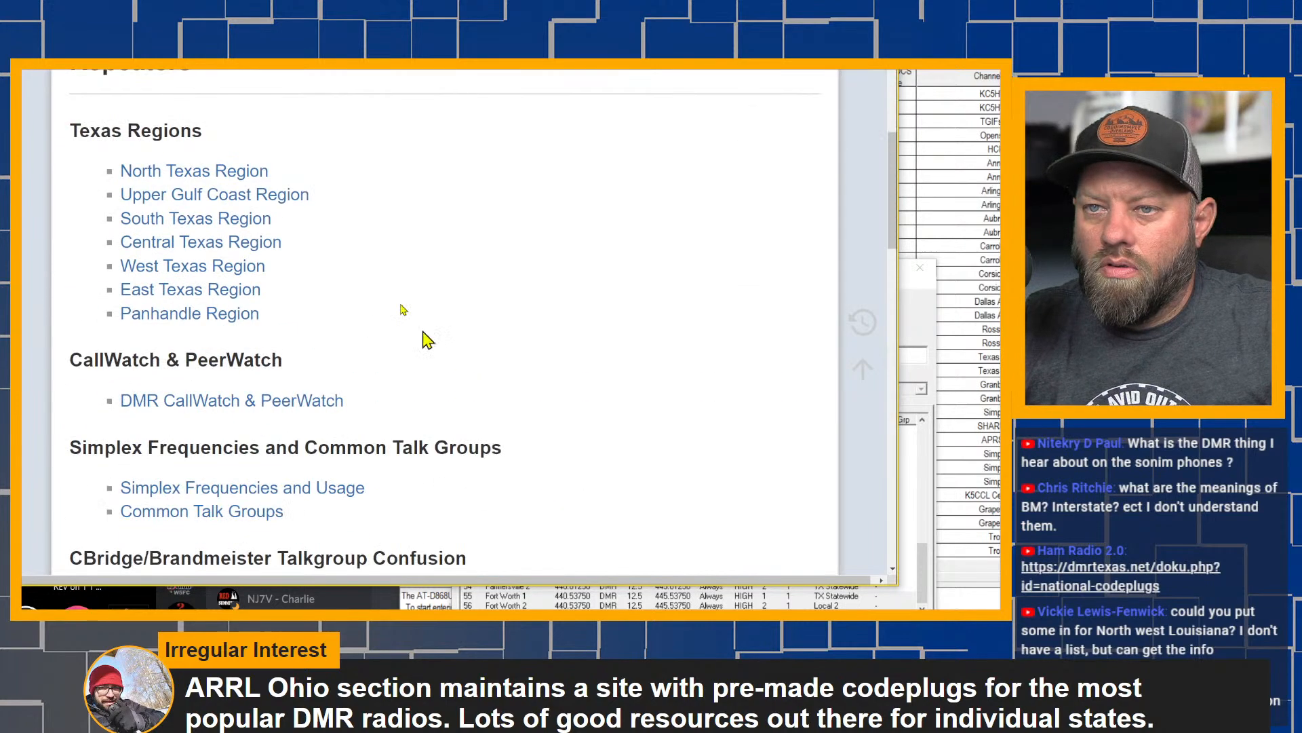
{"action": "left_click", "coordinate": [222, 177]}
{"action": "scroll", "coordinate": [549, 387], "scroll_direction": "down", "scroll_amount": 10}
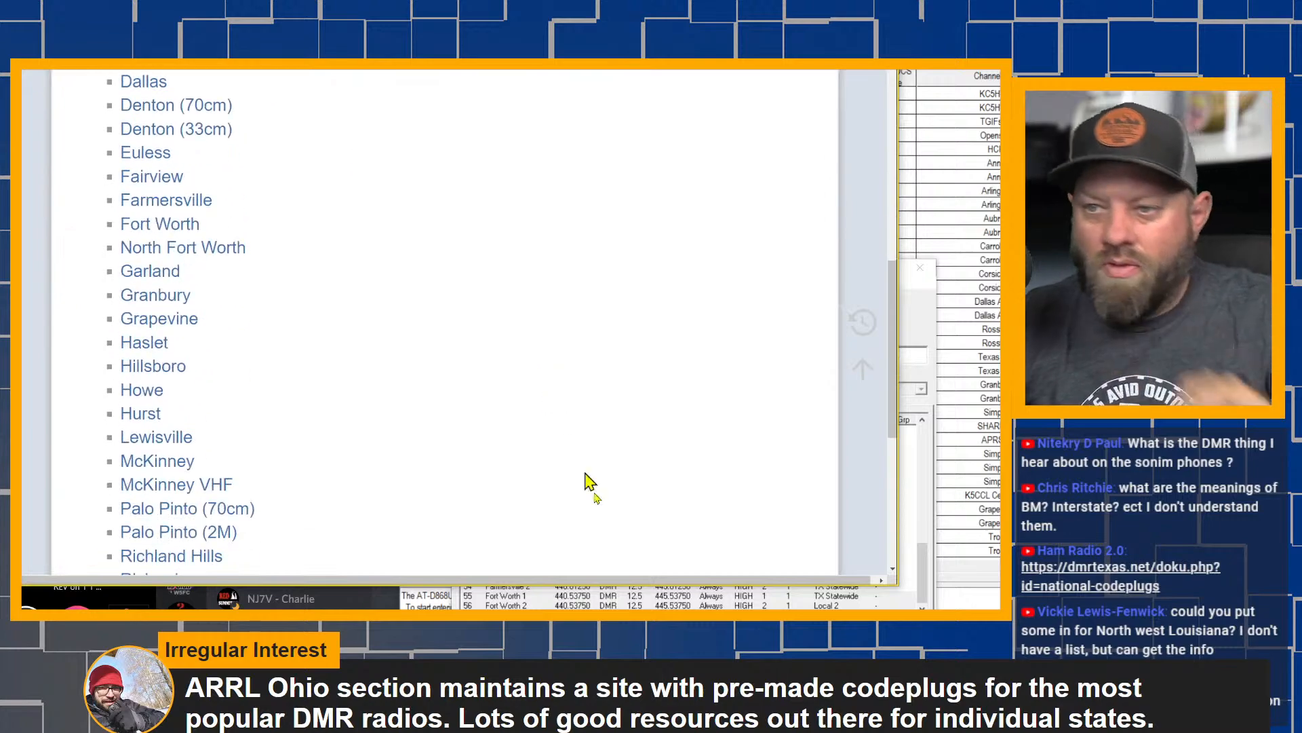
{"action": "left_click", "coordinate": [567, 591]}
{"action": "left_click", "coordinate": [301, 478]}
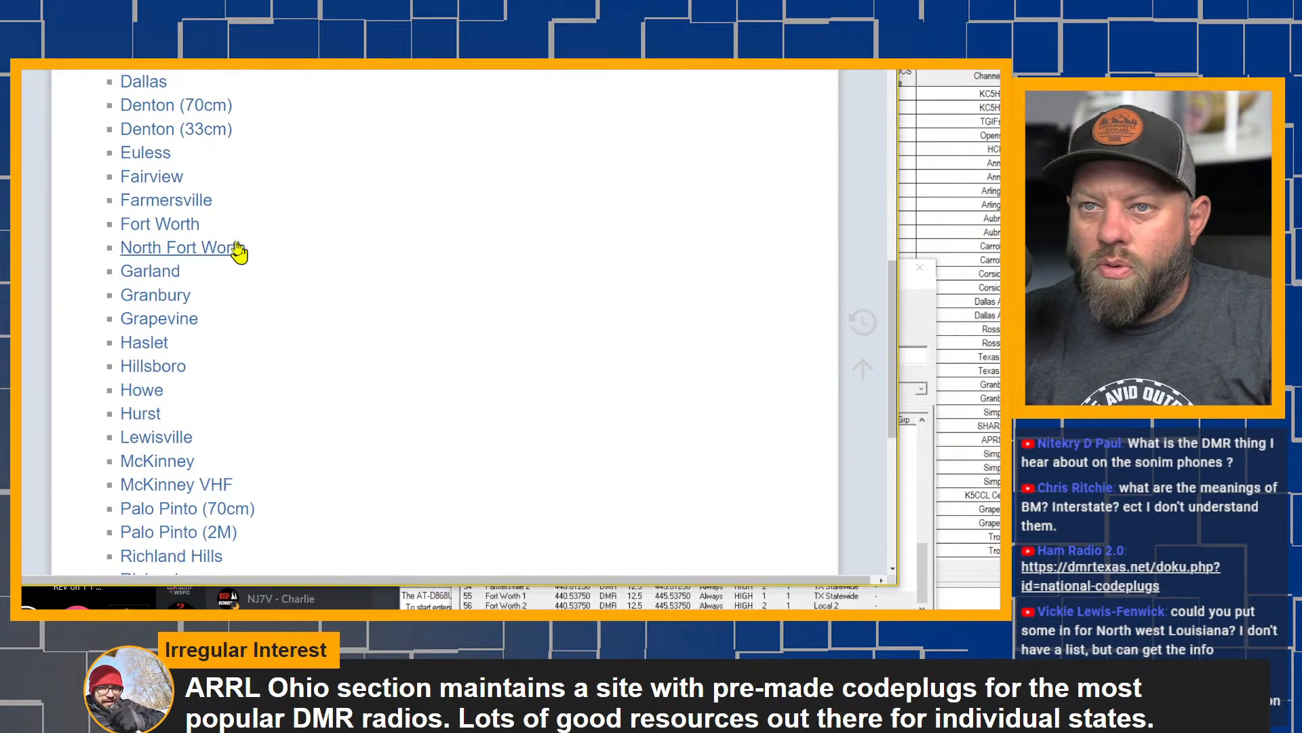
{"action": "left_click", "coordinate": [164, 249]}
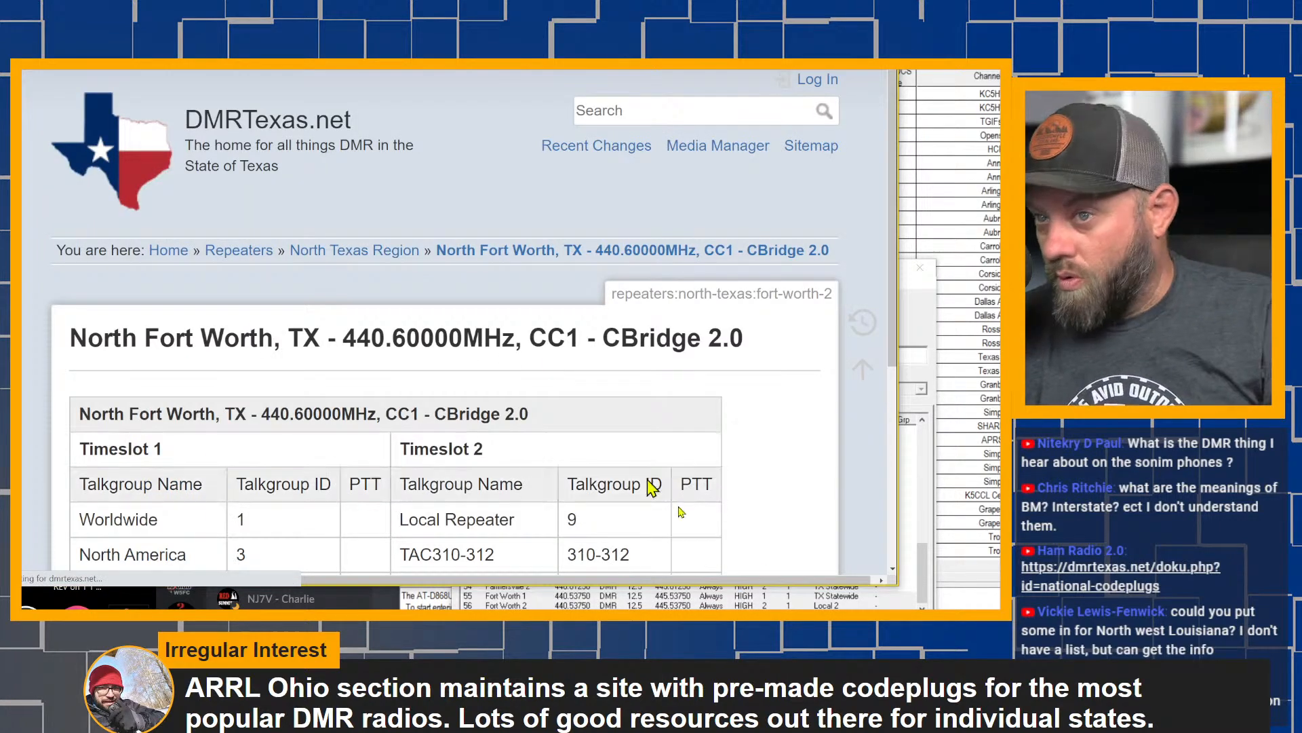
{"action": "scroll", "coordinate": [678, 502], "scroll_direction": "down", "scroll_amount": 4}
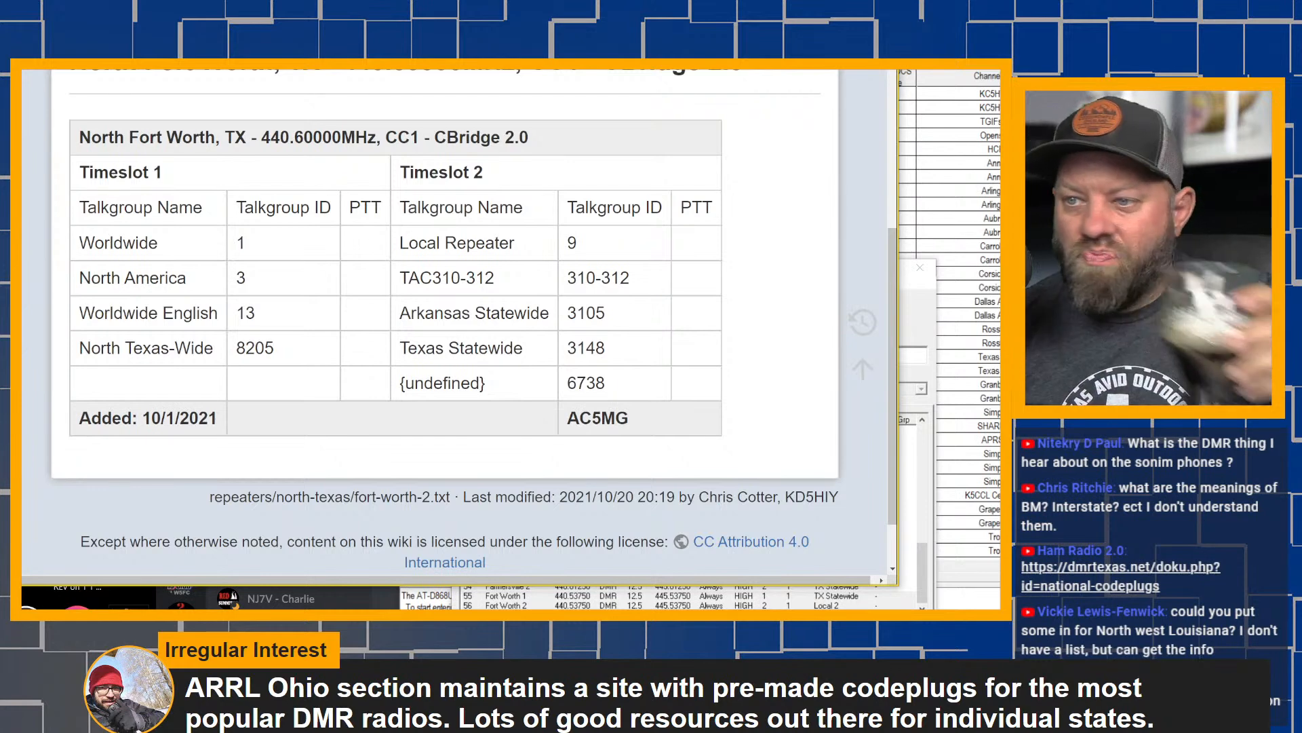
Switch to the DMR Contact Manager and add a DMR channel after Fort Worth 2, named N.Fort Worth 1 with HIGH power
{"action": "key", "text": "alt+Tab"}
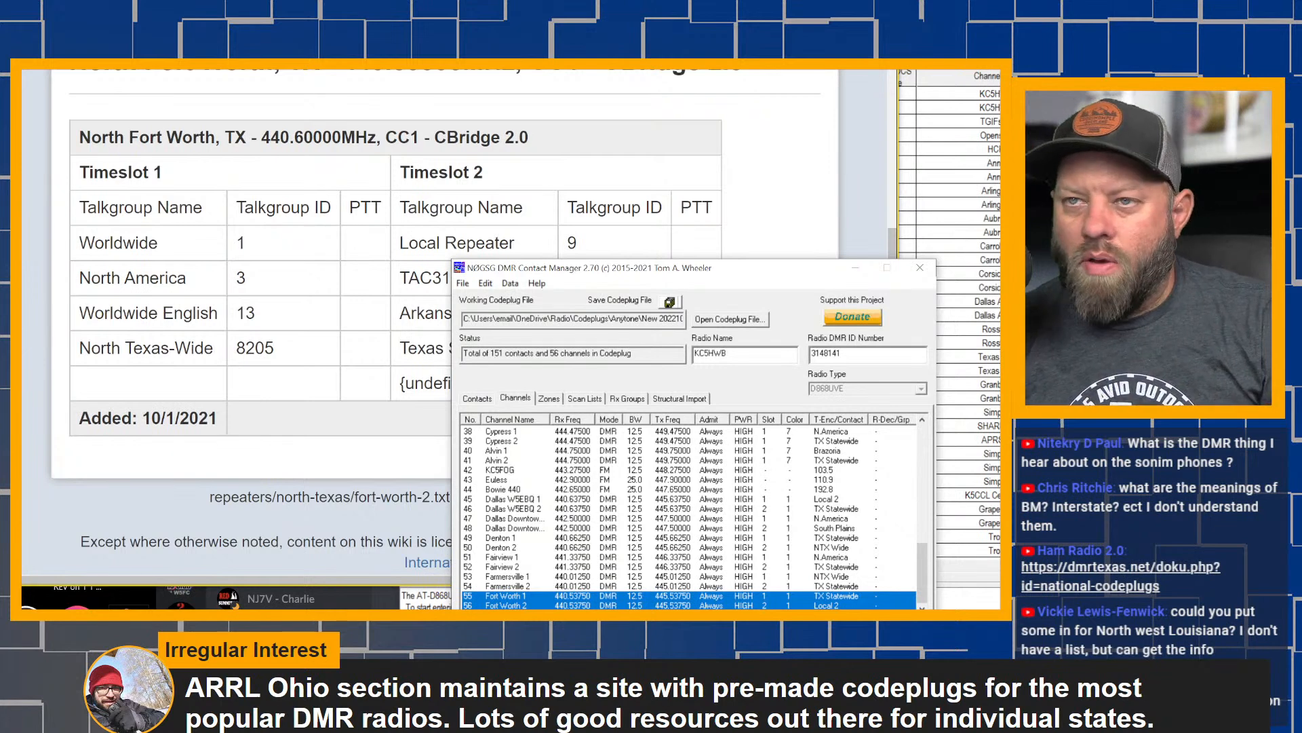
{"action": "left_click", "coordinate": [502, 606]}
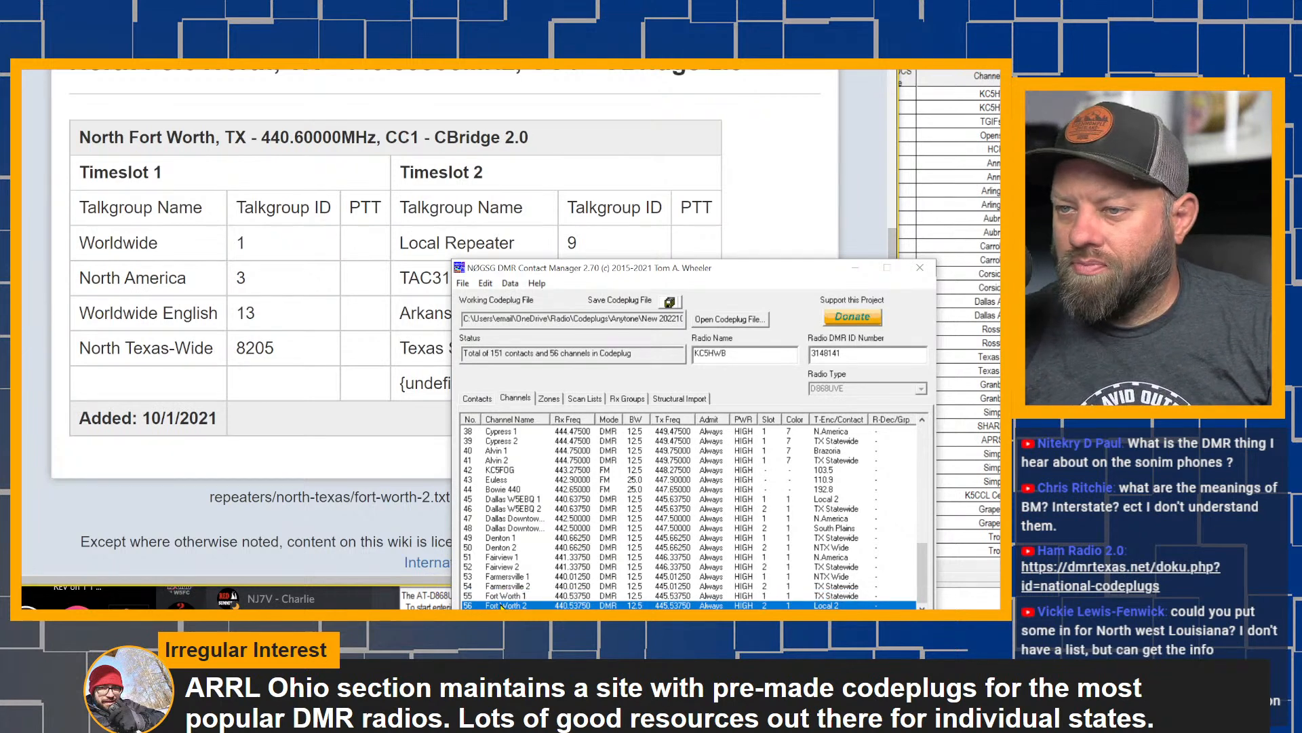
{"action": "scroll", "coordinate": [266, 476], "scroll_direction": "up", "scroll_amount": 1}
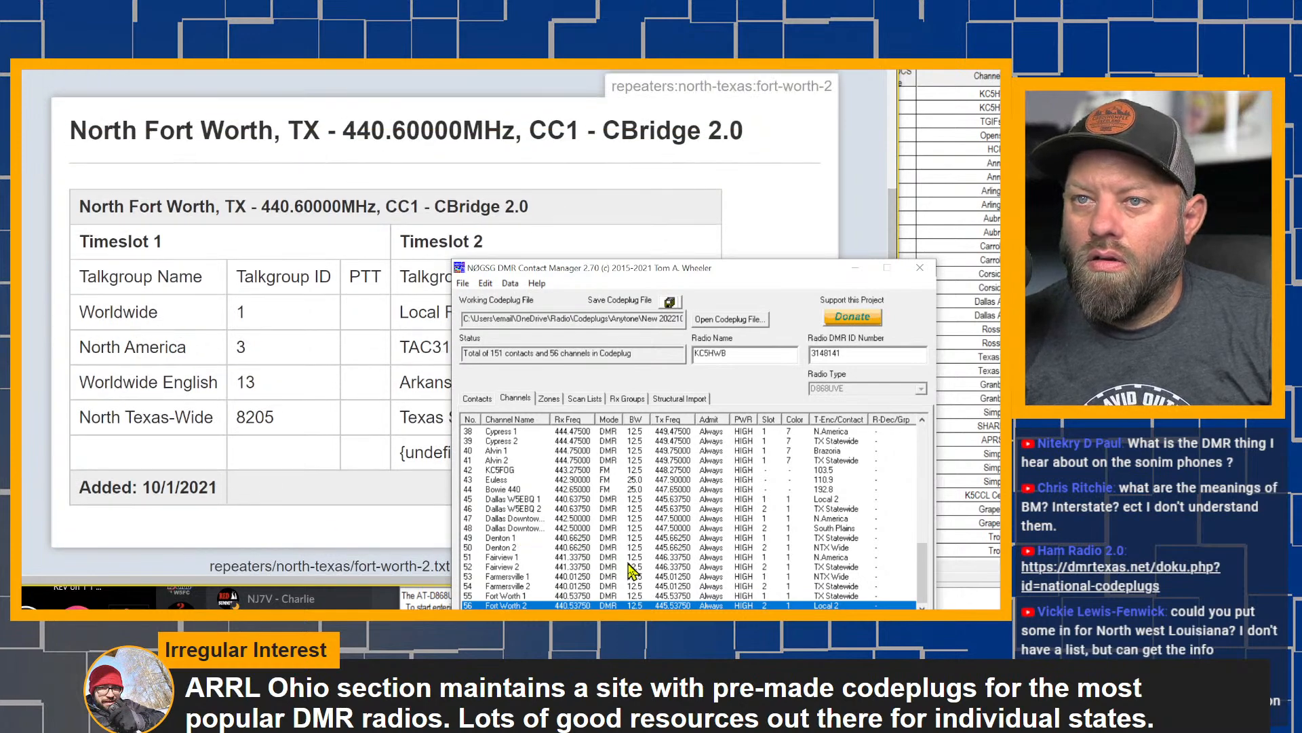
{"action": "right_click", "coordinate": [497, 605]}
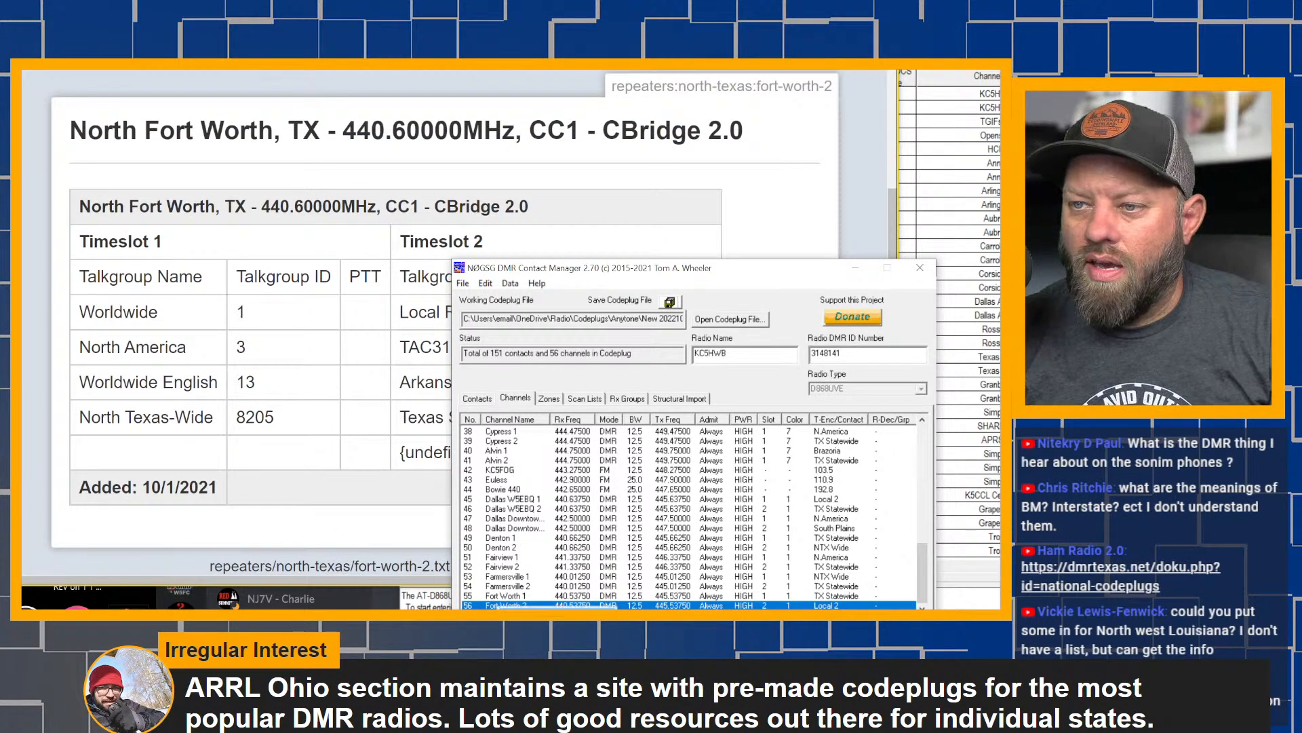
{"action": "left_click", "coordinate": [521, 615]}
{"action": "left_click", "coordinate": [510, 347]}
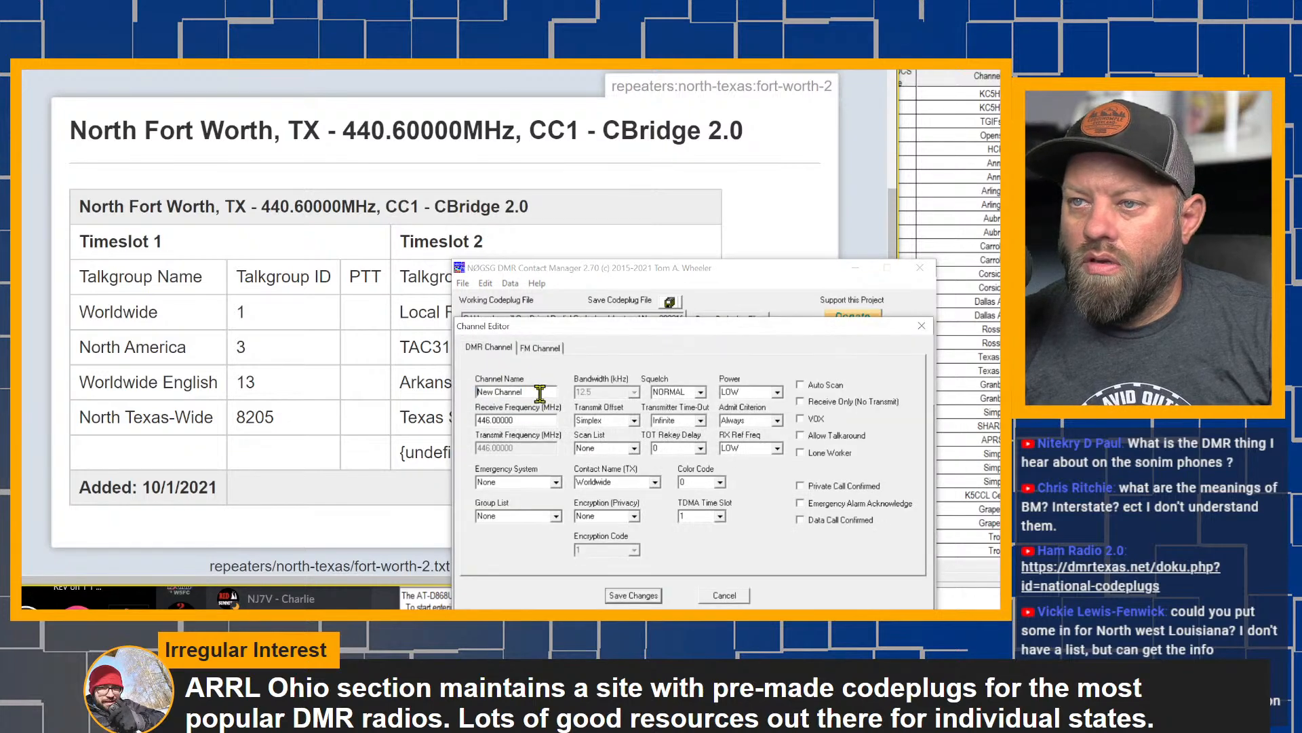
{"action": "type", "text": "N."}
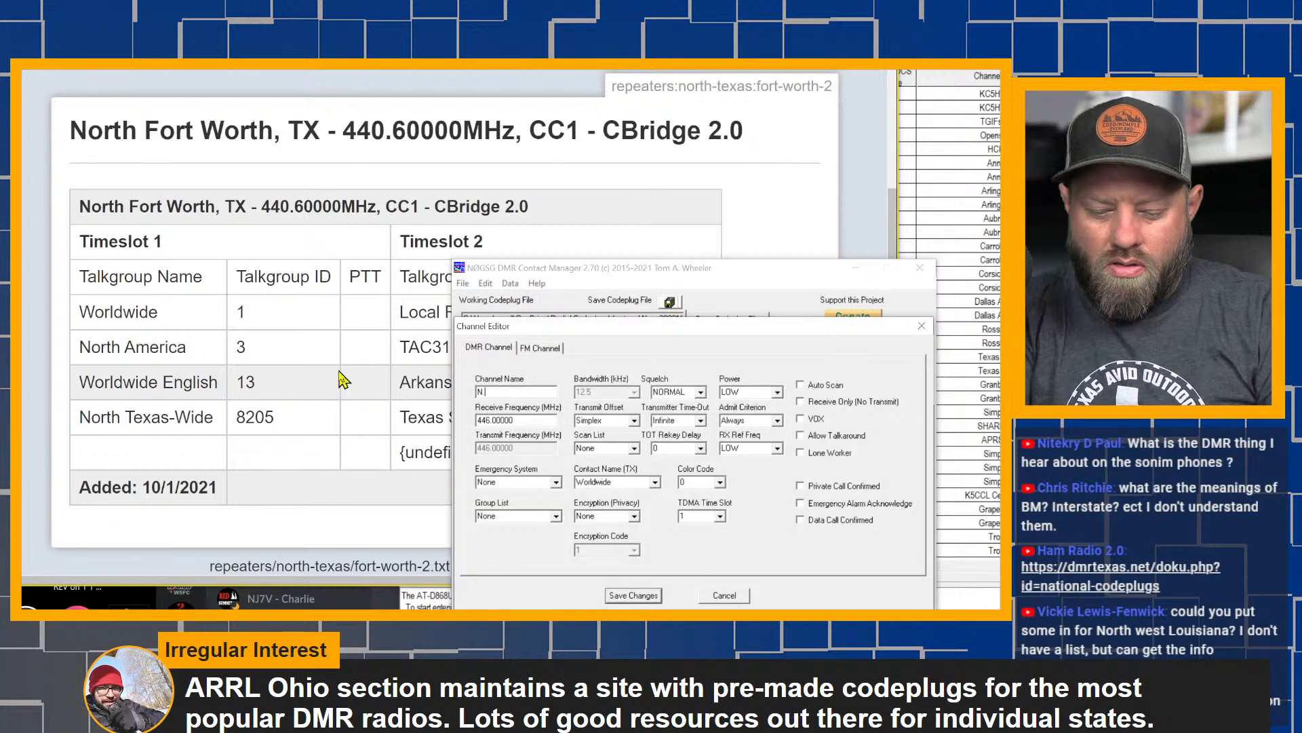
{"action": "type", "text": "Fort Worth 1"}
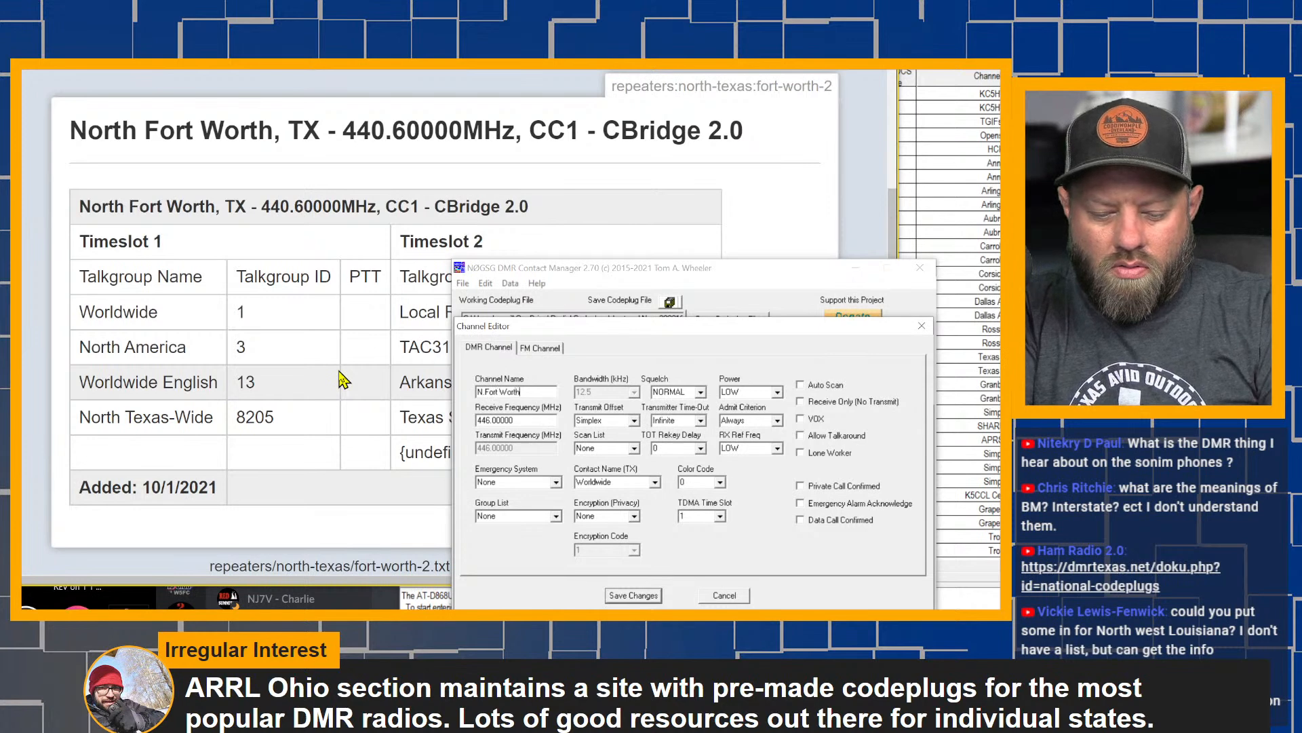
{"action": "left_click", "coordinate": [766, 392]}
{"action": "left_click", "coordinate": [761, 424]}
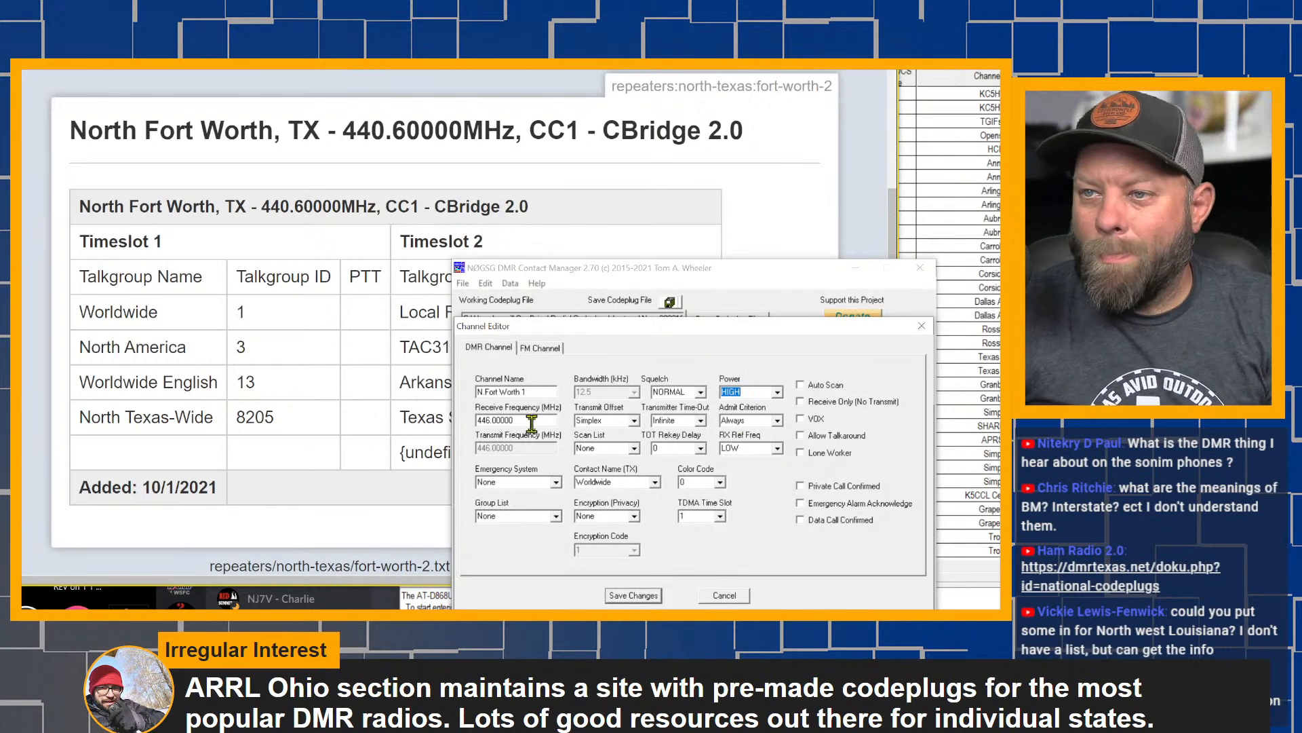
Set the new channel's receive frequency to 440.60000 MHz with a positive transmit offset
{"action": "left_click_drag", "start_coordinate": [530, 421], "coordinate": [467, 418]}
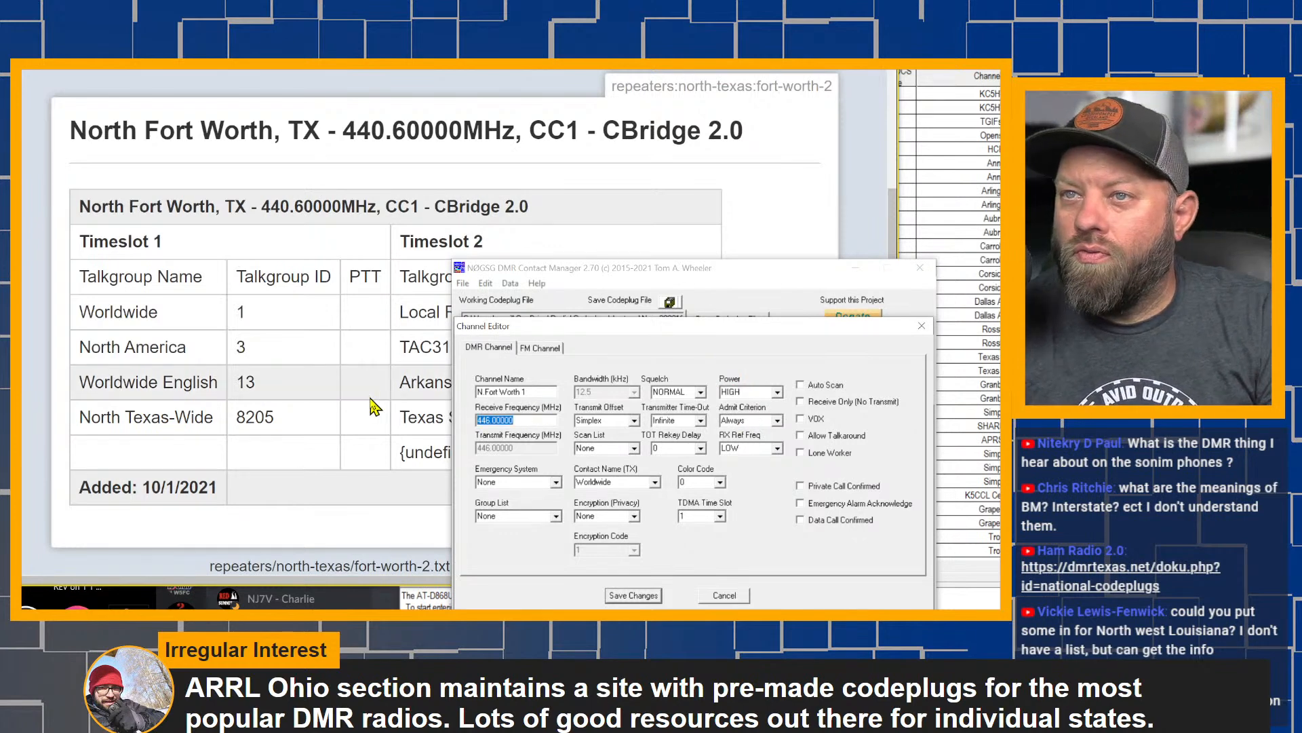
{"action": "type", "text": "440.6"}
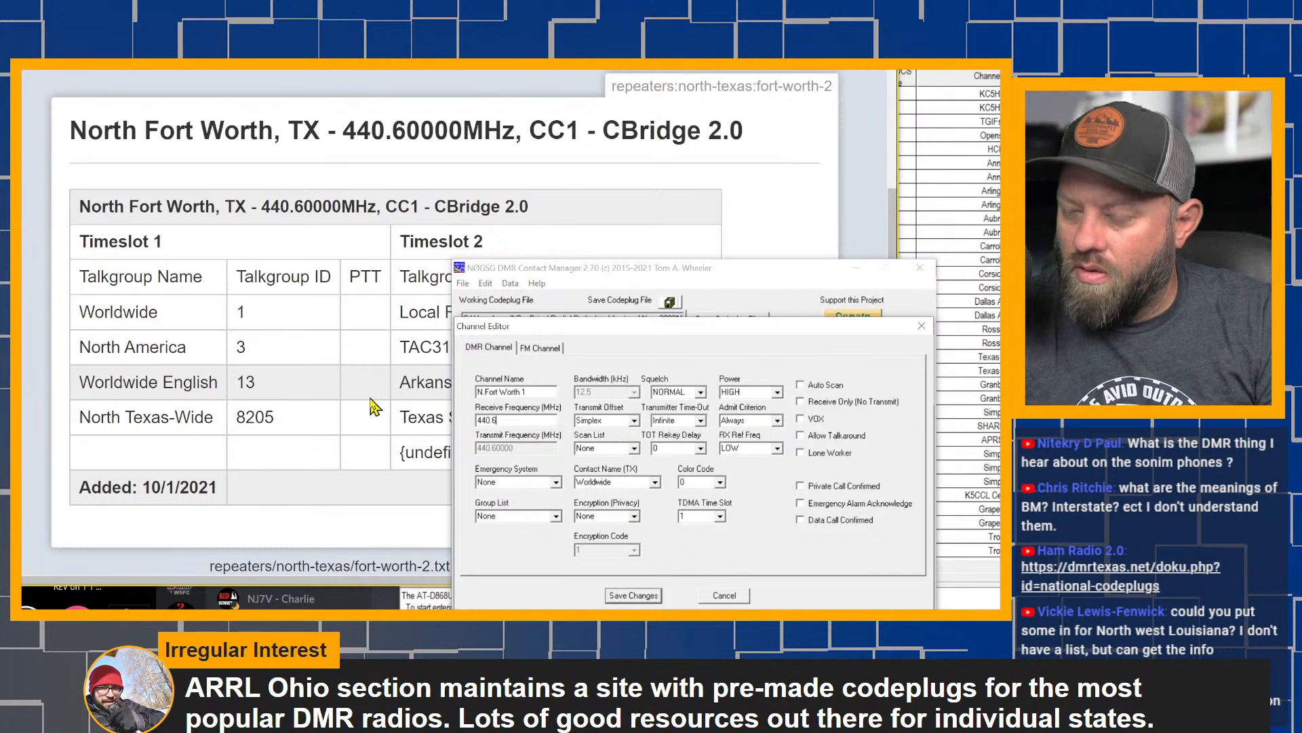
{"action": "type", "text": "0000"}
{"action": "key", "text": "Tab"}
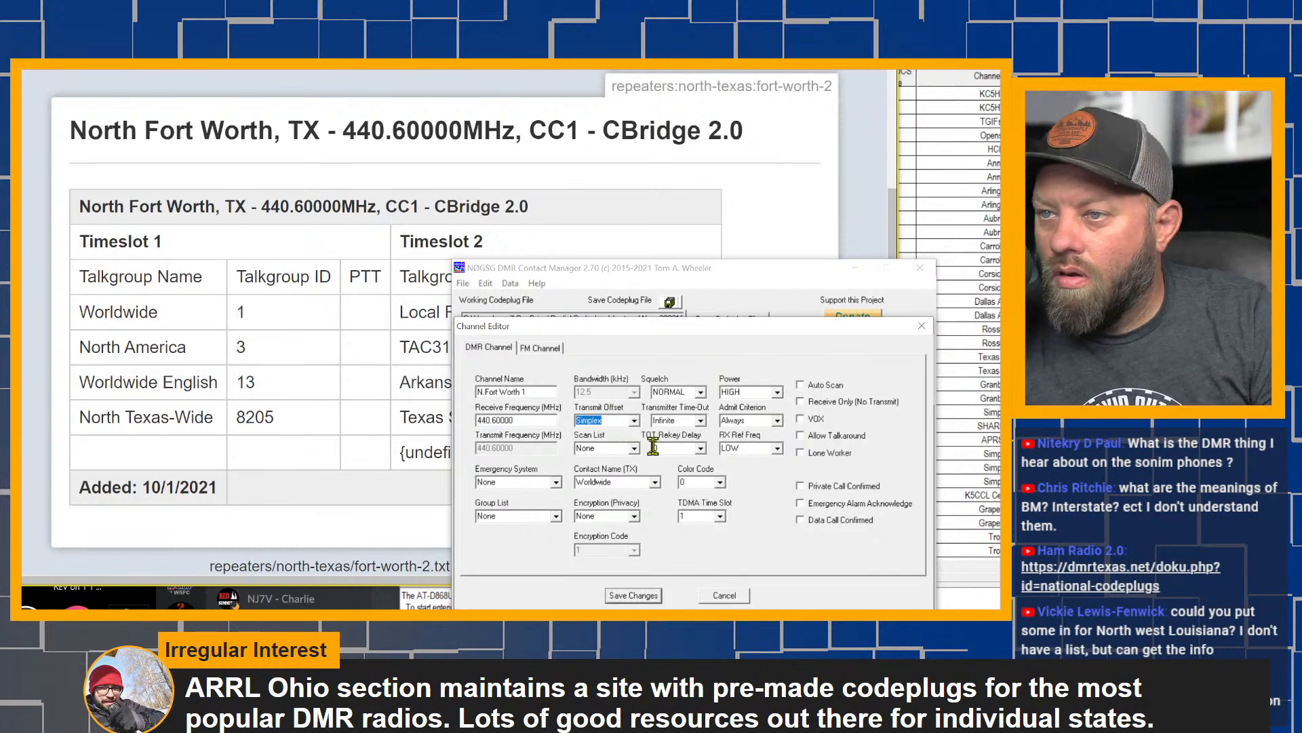
{"action": "left_click", "coordinate": [633, 420]}
{"action": "left_click", "coordinate": [614, 442]}
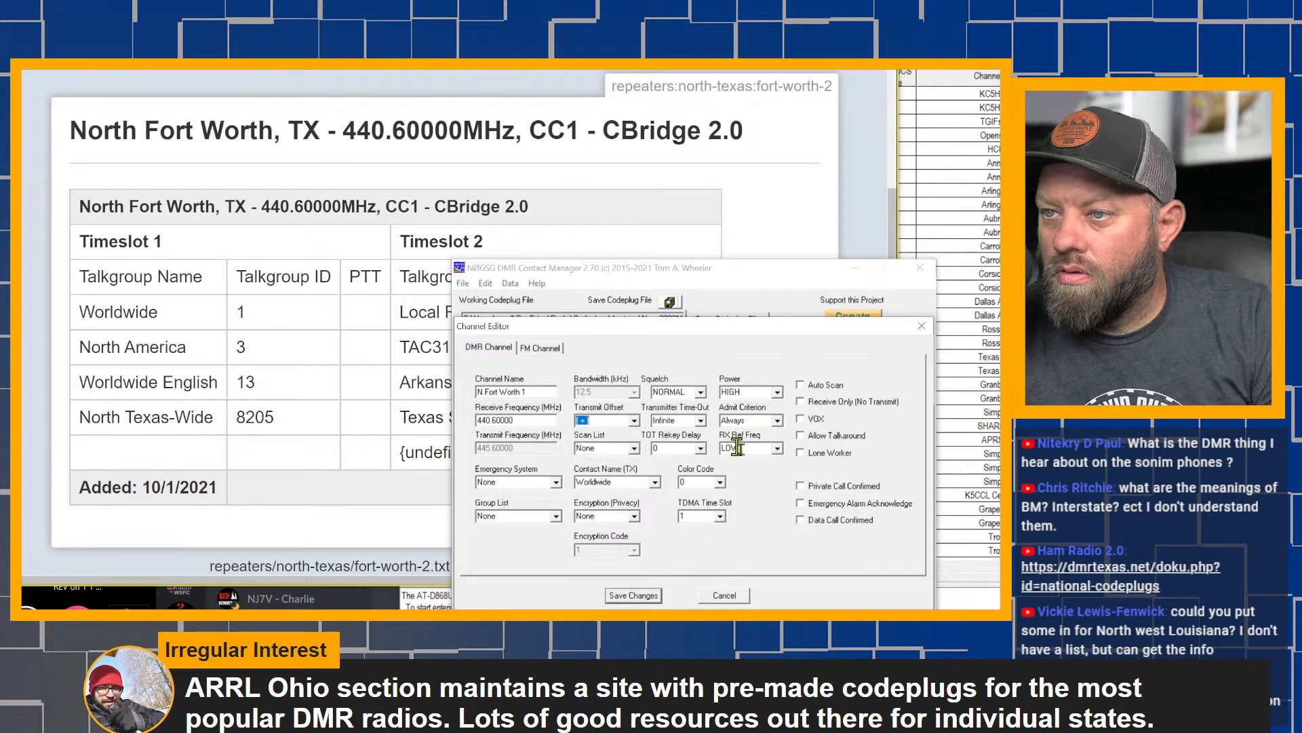
Give the channel color code 1 and the NTX Wide transmit contact, and save it
{"action": "left_click", "coordinate": [720, 481]}
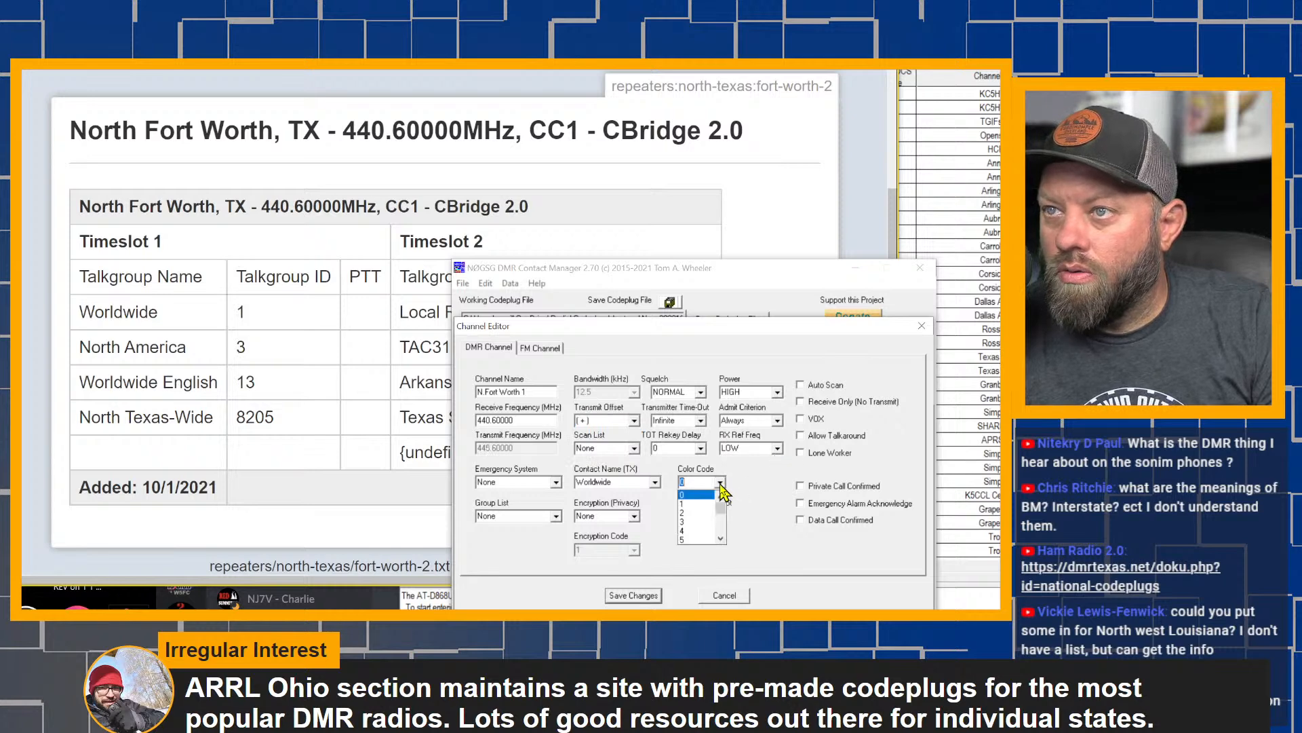
{"action": "left_click", "coordinate": [703, 505]}
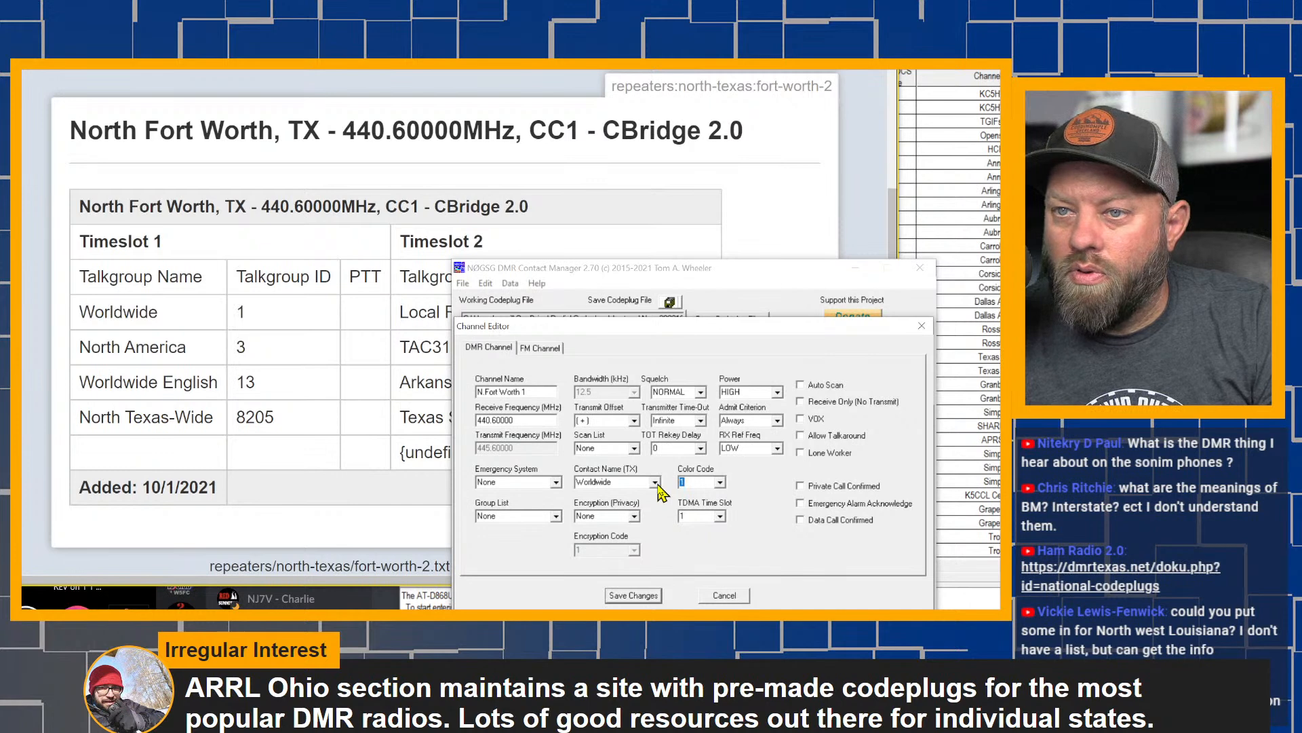
{"action": "left_click", "coordinate": [655, 482]}
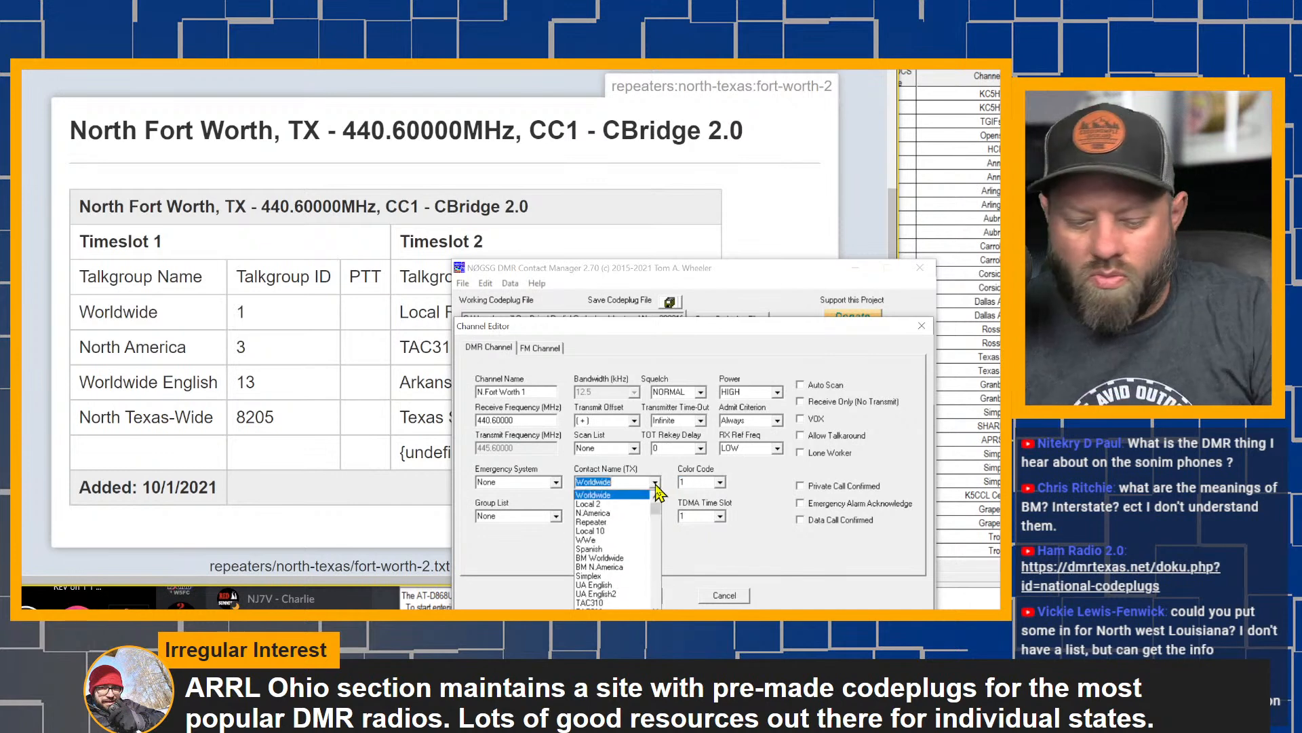
{"action": "type", "text": "nt"}
{"action": "left_click", "coordinate": [638, 495]}
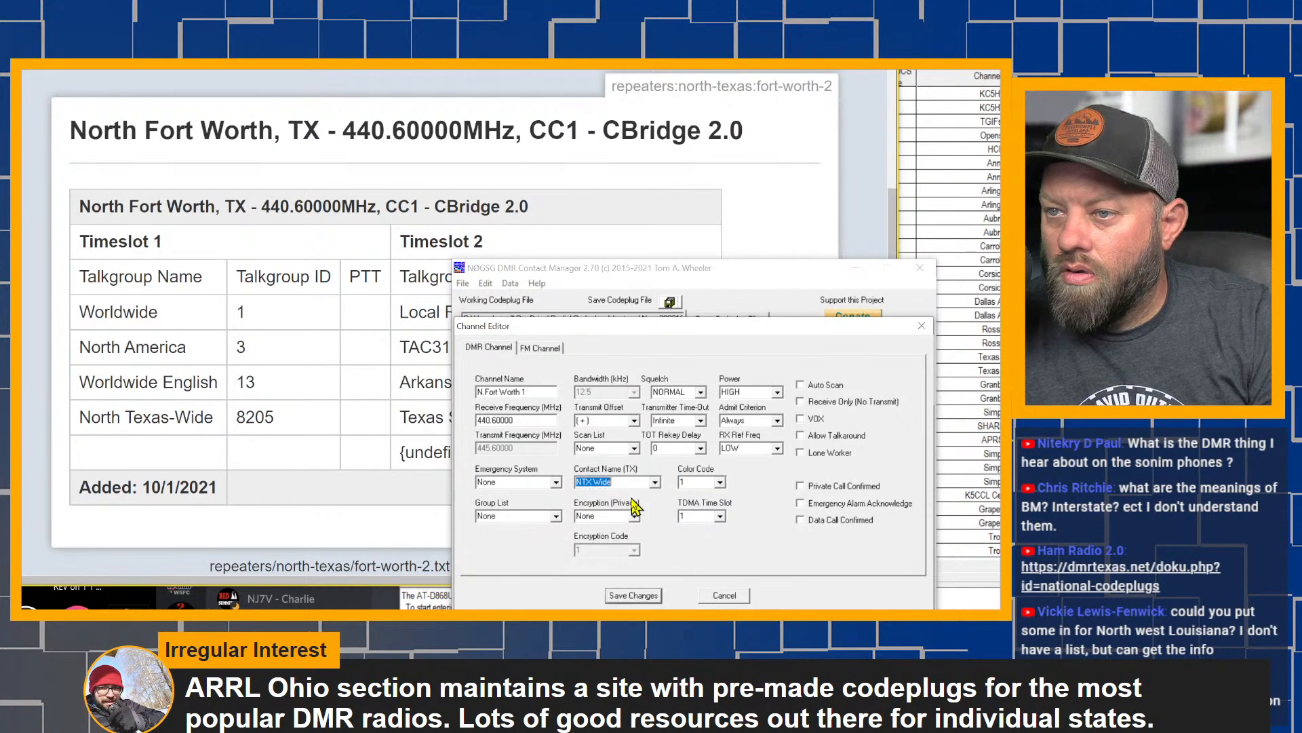
{"action": "left_click", "coordinate": [634, 595]}
Duplicate the N.Fort Worth 1 channel under the name N.Fort Worth 2
{"action": "scroll", "coordinate": [516, 597], "scroll_direction": "down", "scroll_amount": 10}
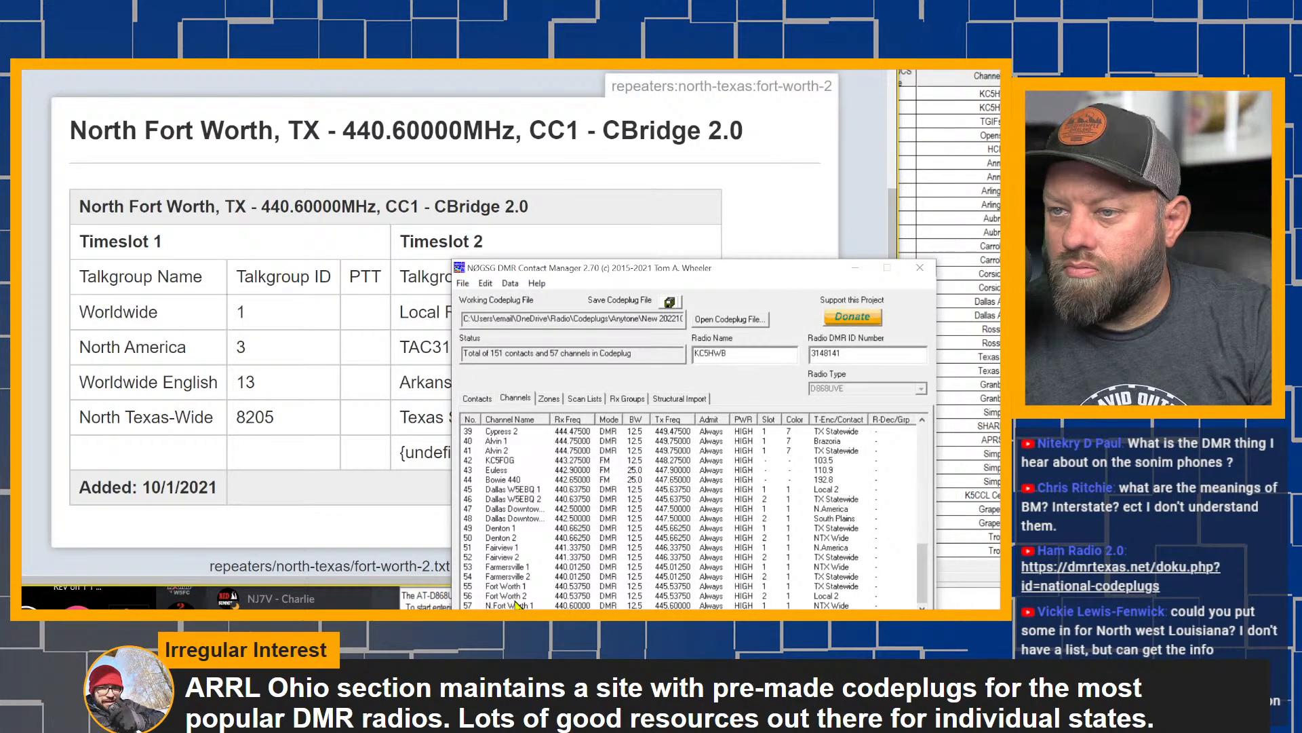
{"action": "left_click", "coordinate": [518, 605]}
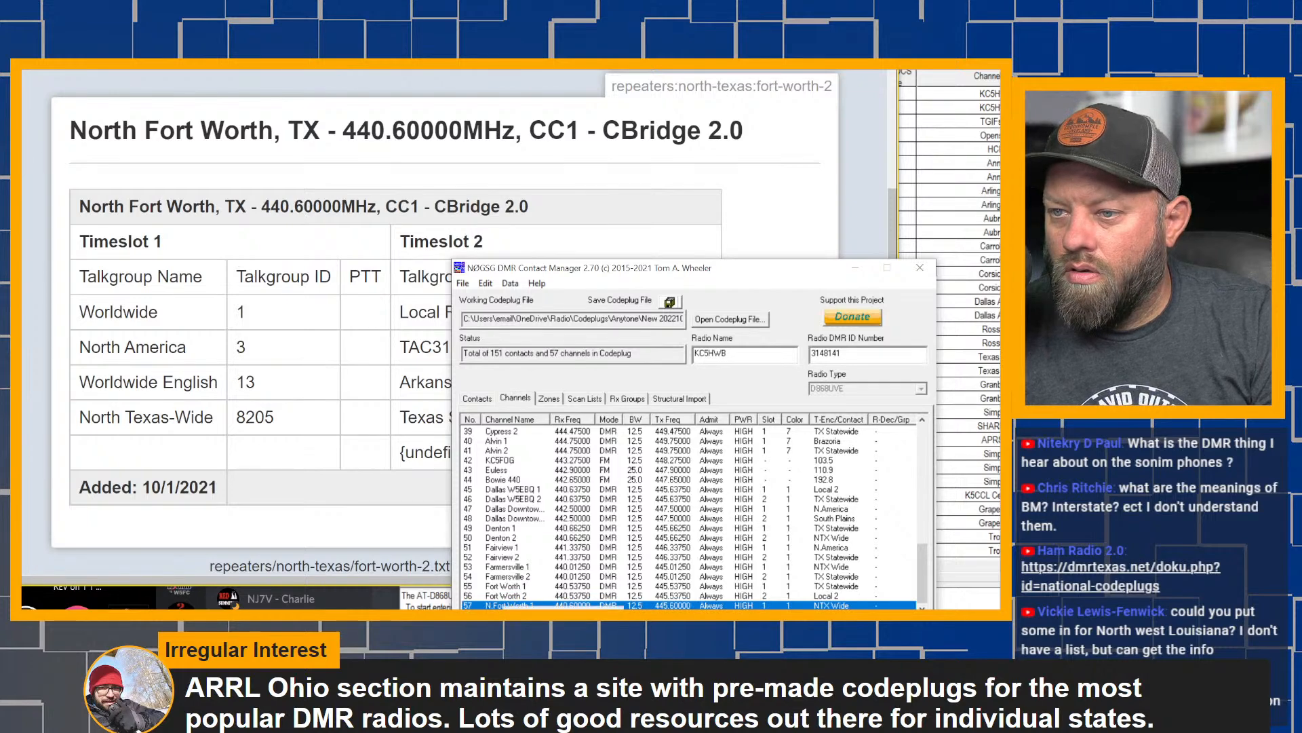
{"action": "left_click", "coordinate": [543, 631]}
{"action": "left_click", "coordinate": [739, 507]}
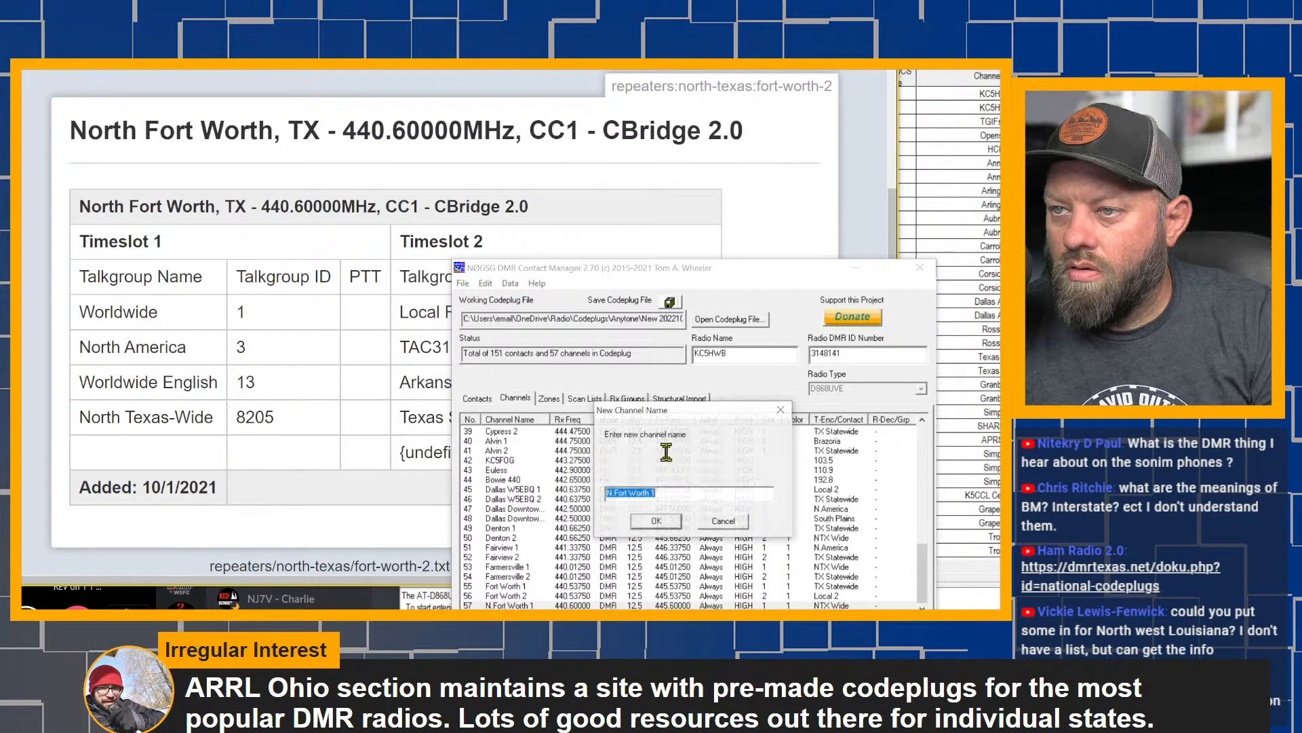
{"action": "left_click", "coordinate": [675, 495]}
{"action": "key", "text": "BackSpace"}
{"action": "type", "text": "2"}
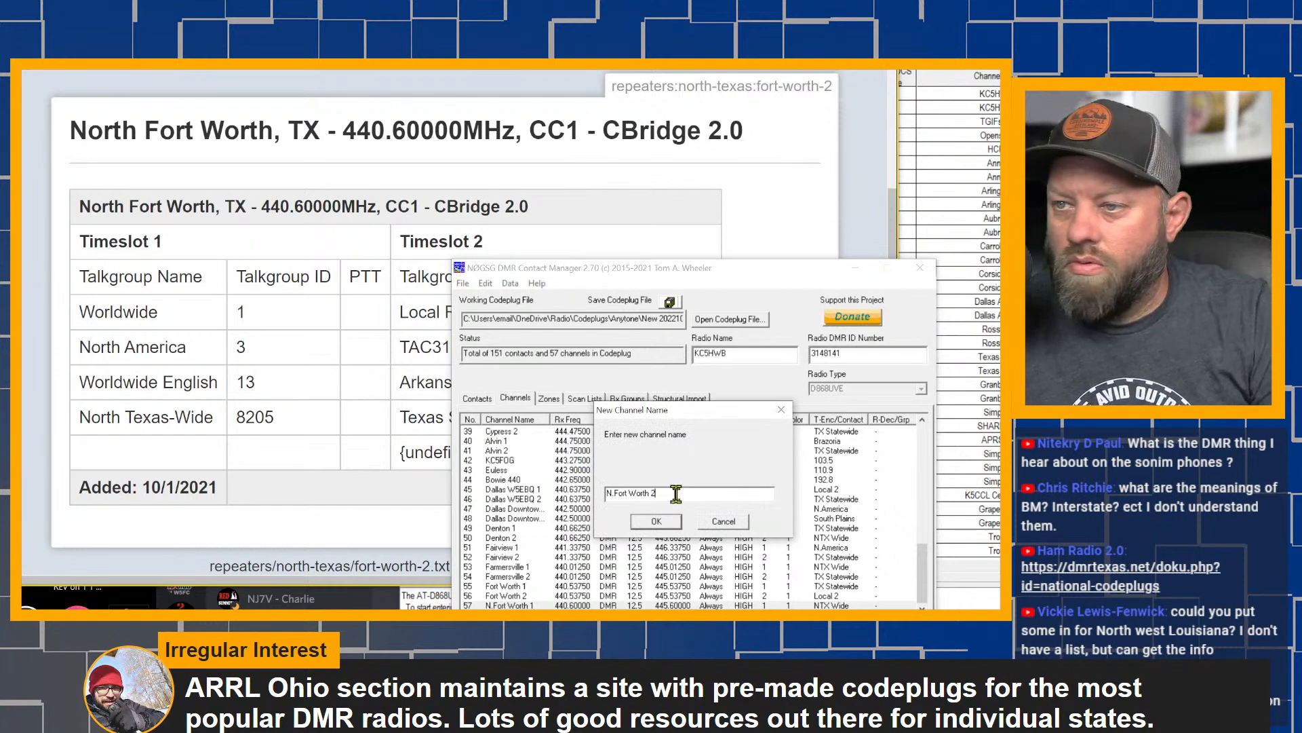
{"action": "left_click", "coordinate": [661, 522]}
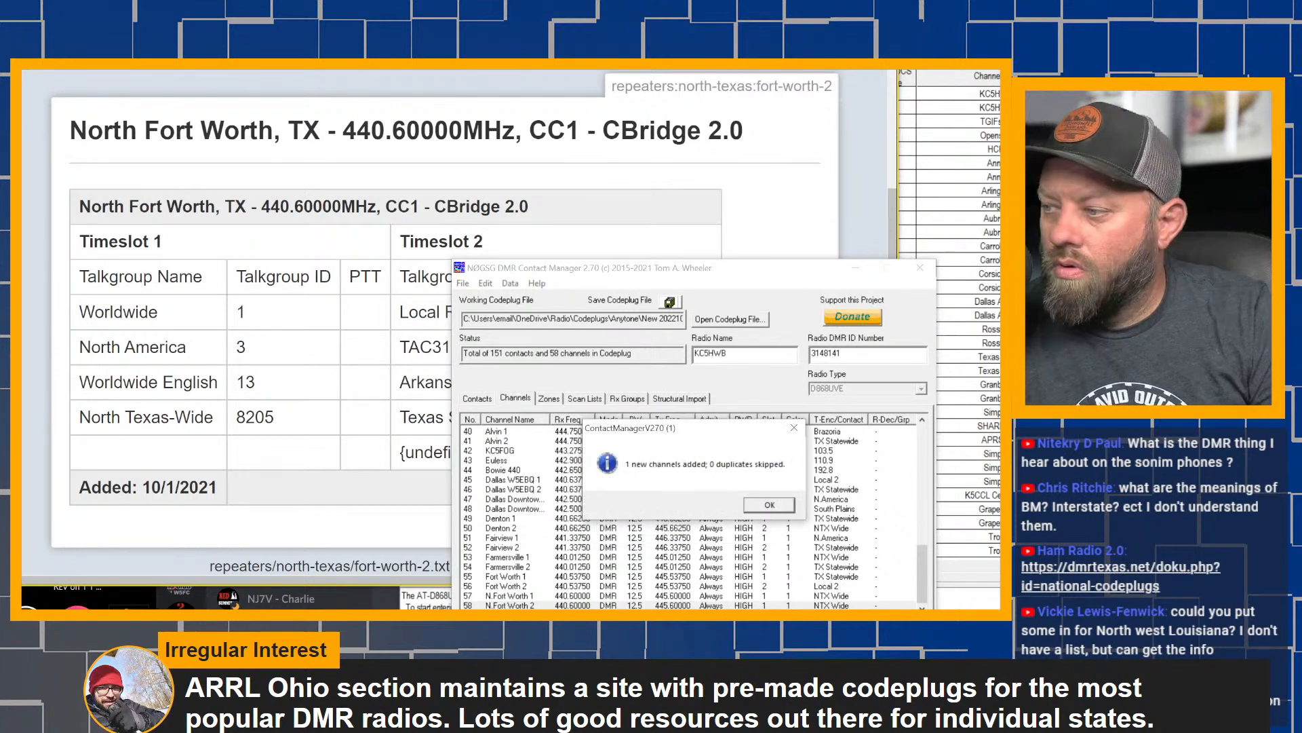
{"action": "left_click", "coordinate": [772, 506]}
Change N.Fort Worth 2 to time slot 2 with the TX Statewide transmit contact, using the repeater's talkgroup table, and save it
{"action": "double_click", "coordinate": [572, 606]}
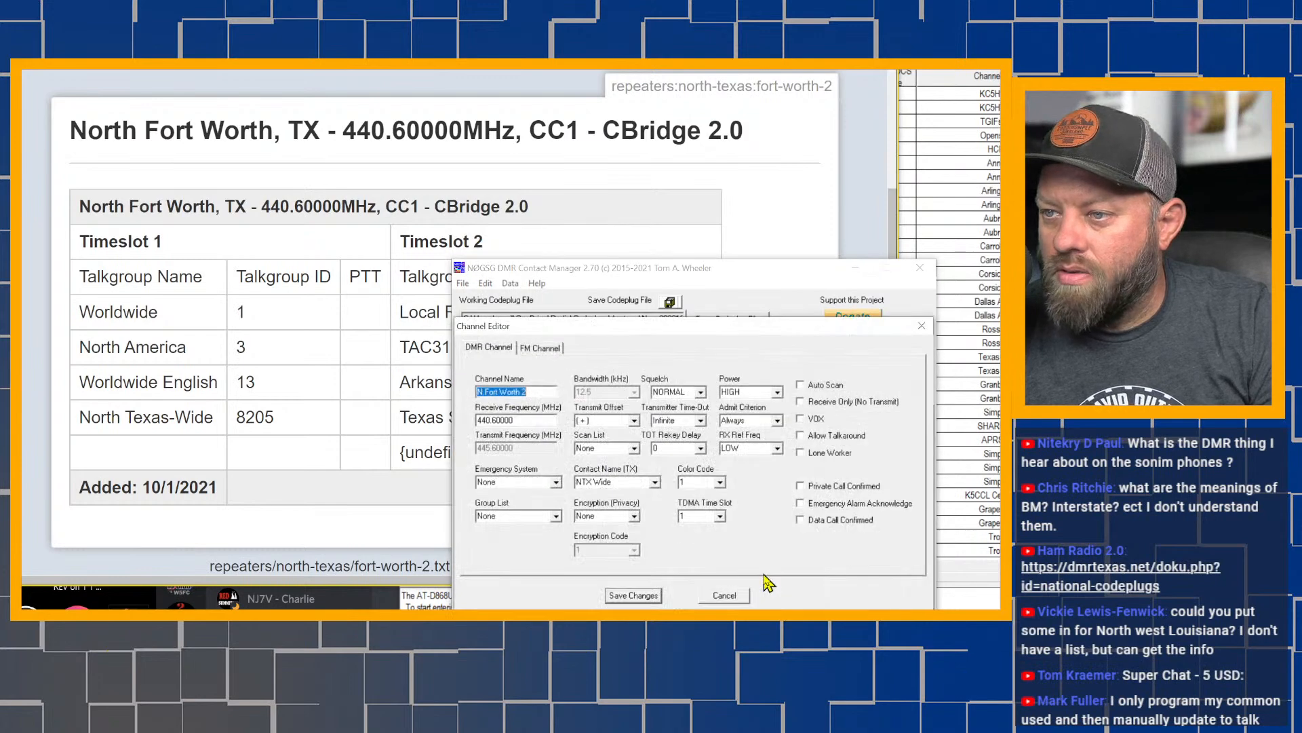
{"action": "left_click", "coordinate": [719, 516]}
{"action": "left_click", "coordinate": [702, 538]}
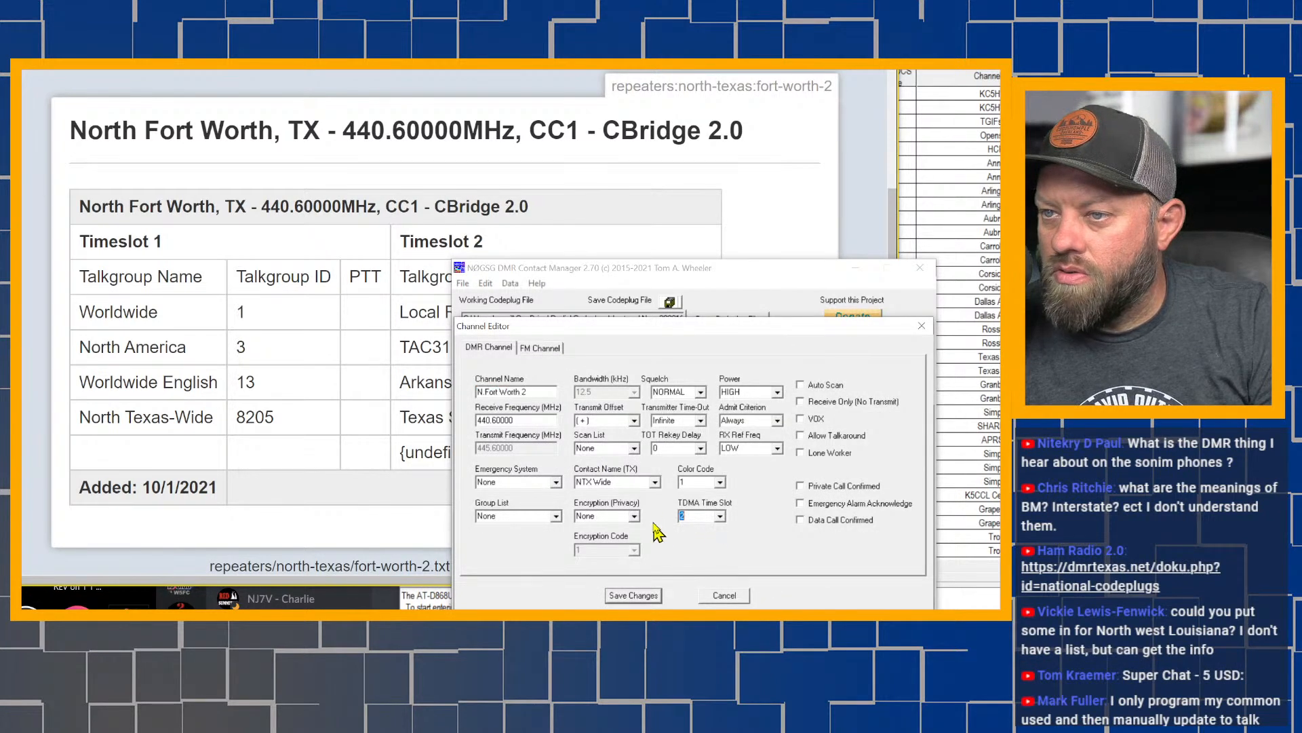
{"action": "left_click", "coordinate": [305, 523]}
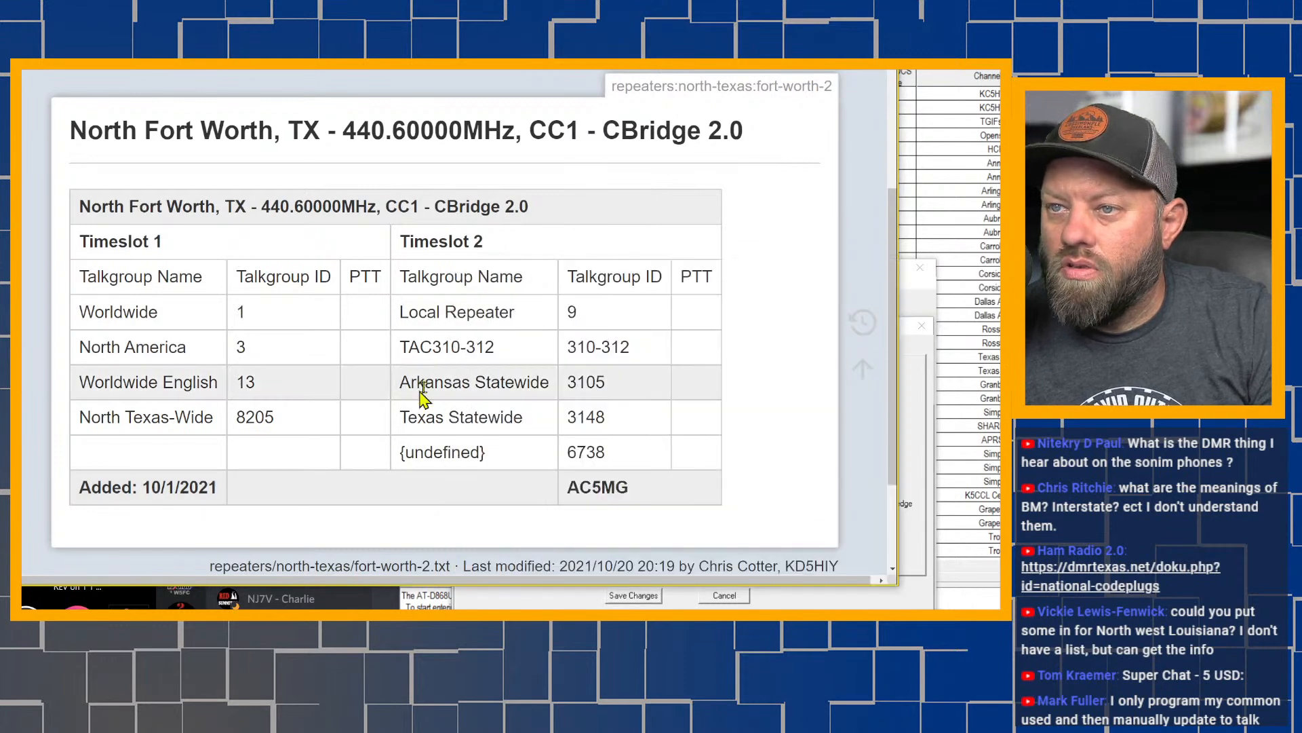
{"action": "key", "text": "alt+Tab"}
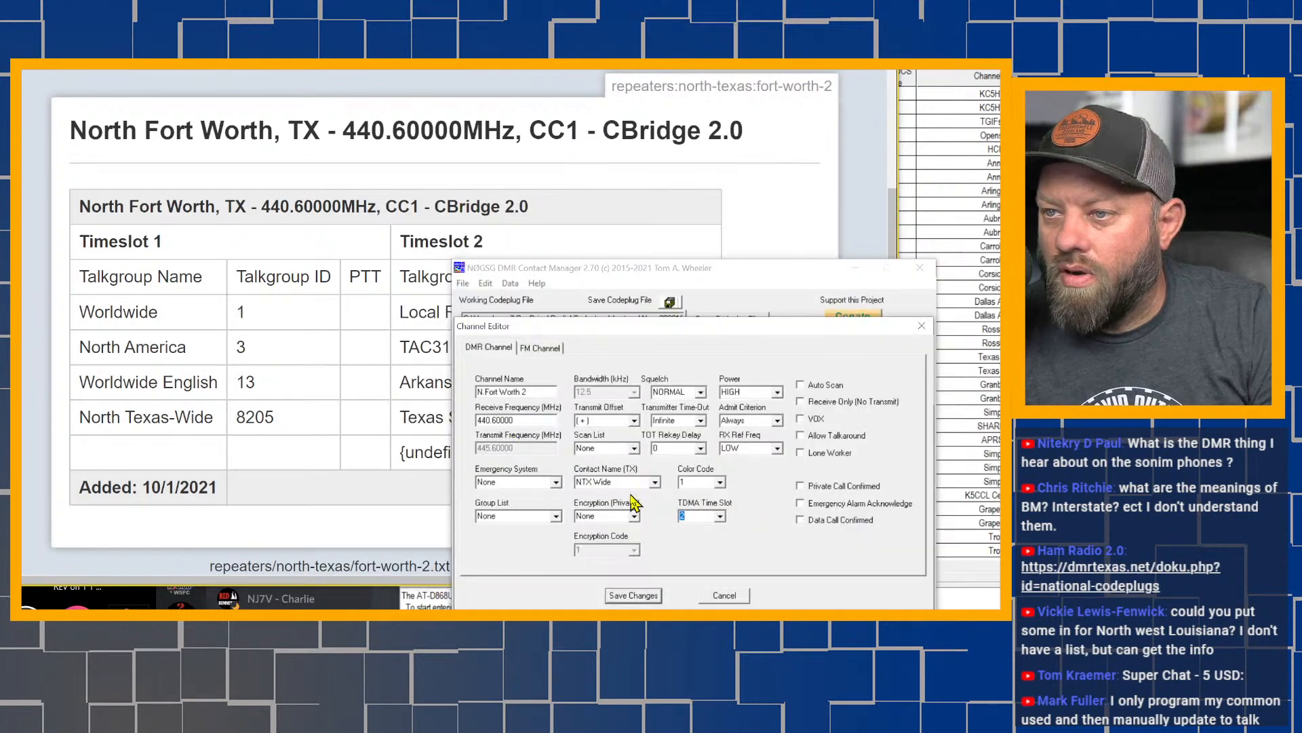
{"action": "left_click", "coordinate": [654, 482]}
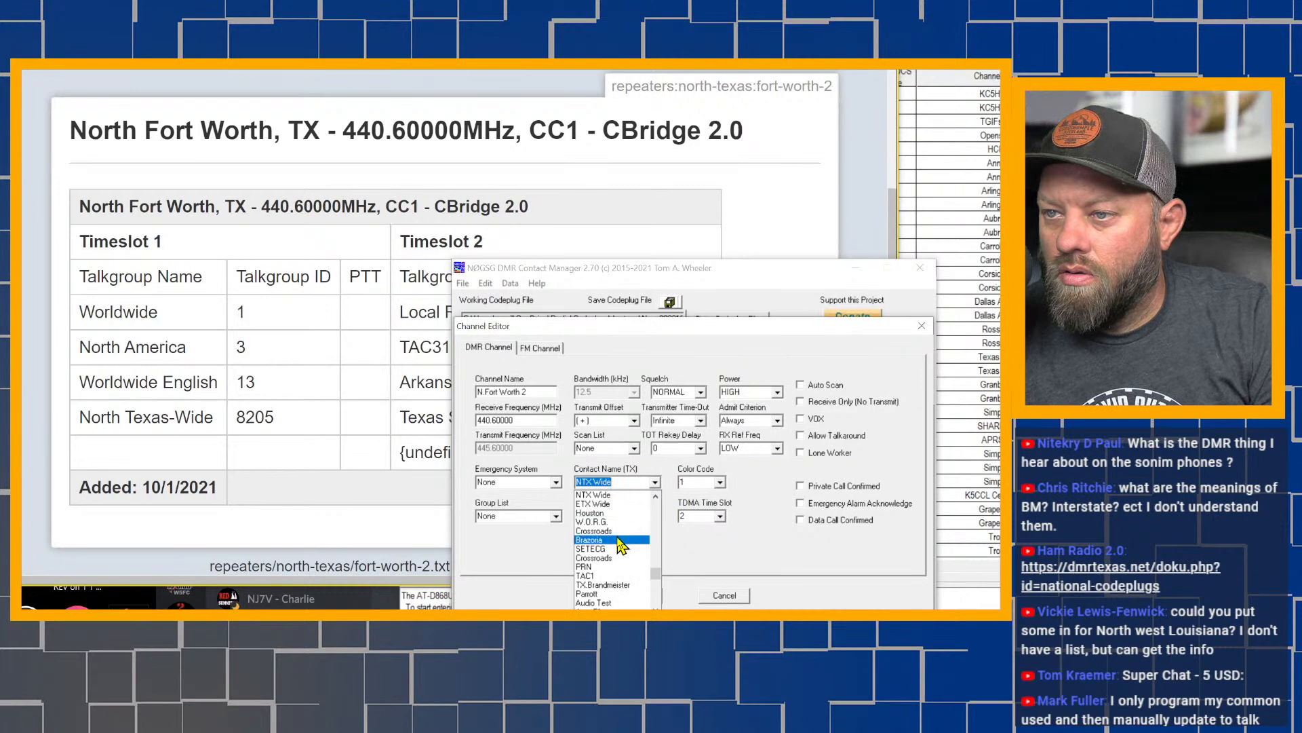
{"action": "scroll", "coordinate": [618, 537], "scroll_direction": "down", "scroll_amount": 7}
{"action": "left_click_drag", "start_coordinate": [655, 586], "coordinate": [651, 554]}
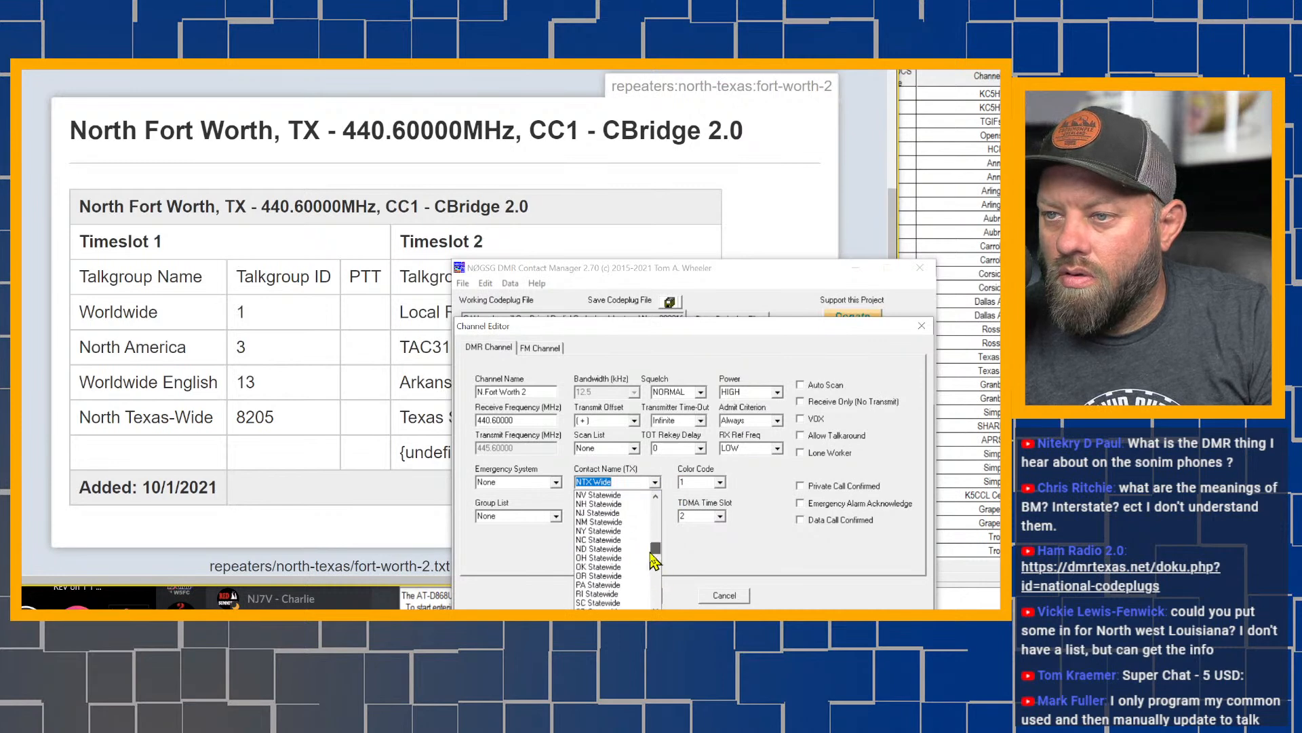
{"action": "scroll", "coordinate": [652, 561], "scroll_direction": "down", "scroll_amount": 4}
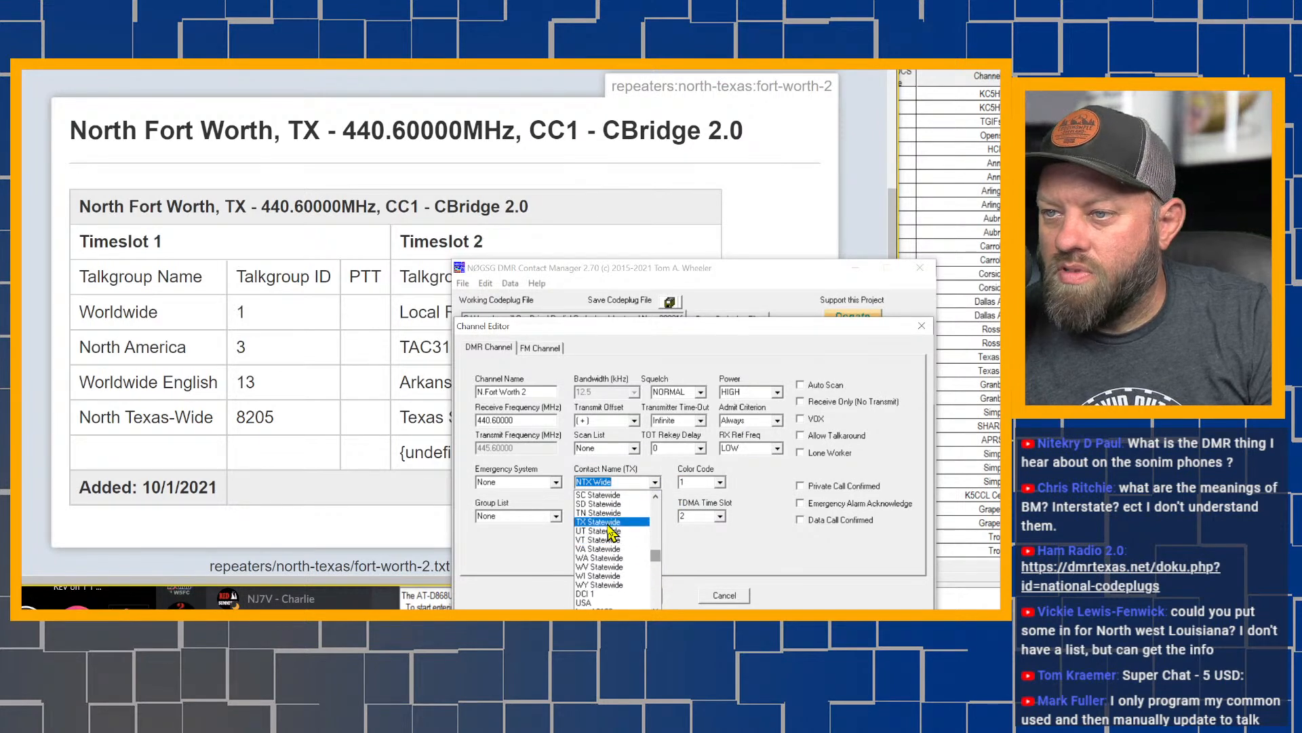
{"action": "left_click", "coordinate": [609, 523]}
{"action": "left_click", "coordinate": [655, 595]}
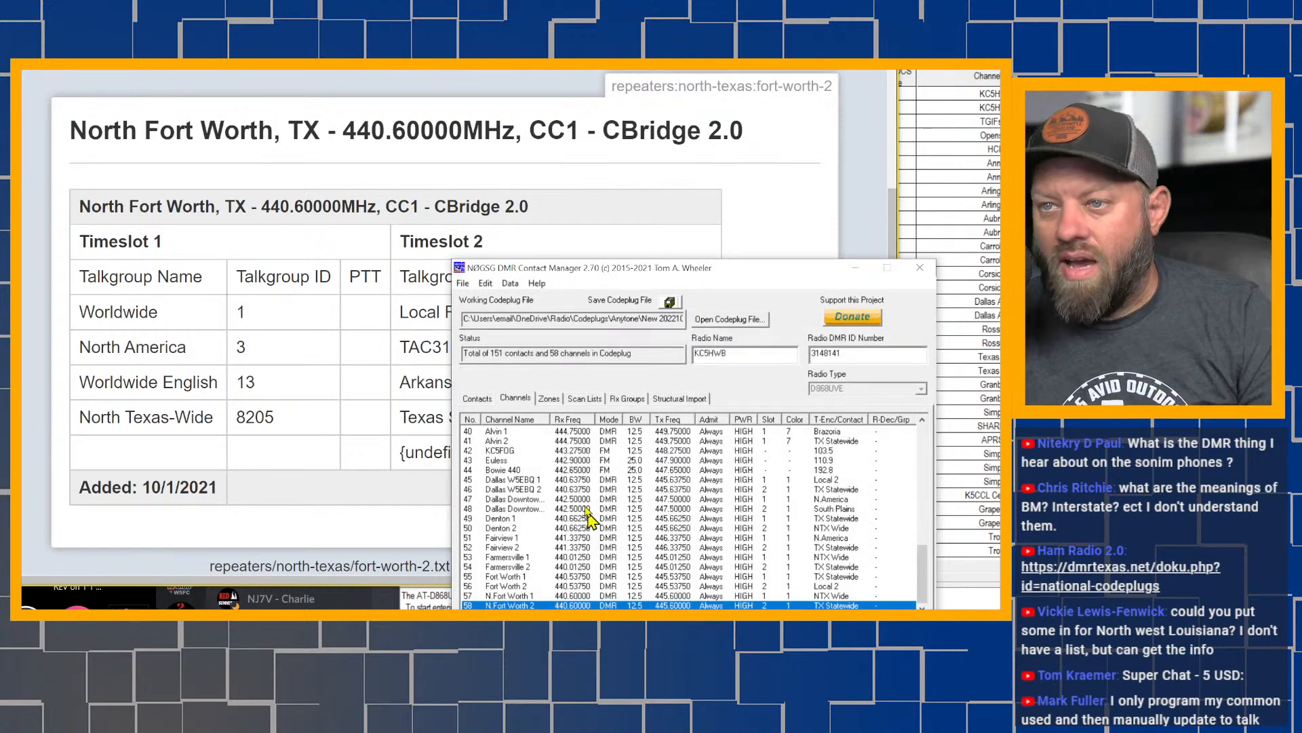
Review the new channels from Dallas W5EBQ 1 to N.Fort Worth 2, and compare the North Texas zone's members against the master channel list
{"action": "left_click", "coordinate": [521, 479]}
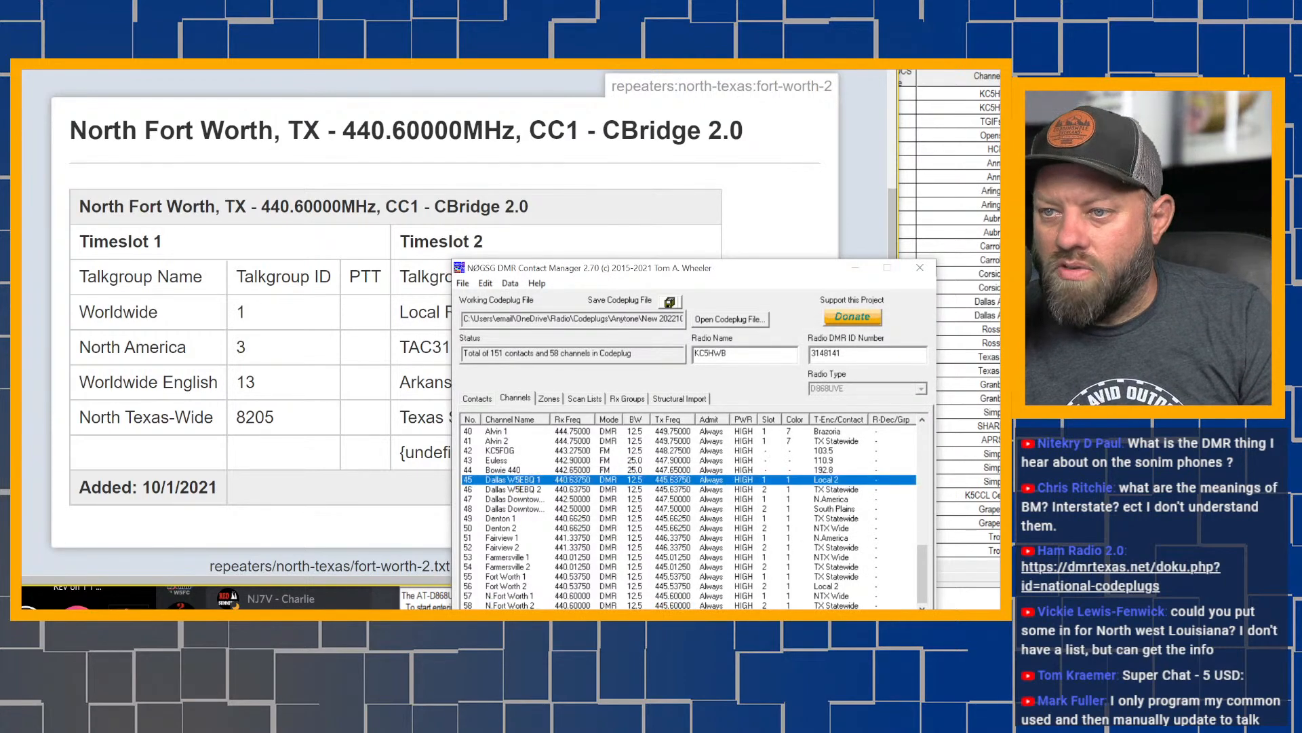
{"action": "left_click", "coordinate": [513, 606], "text": "shift"}
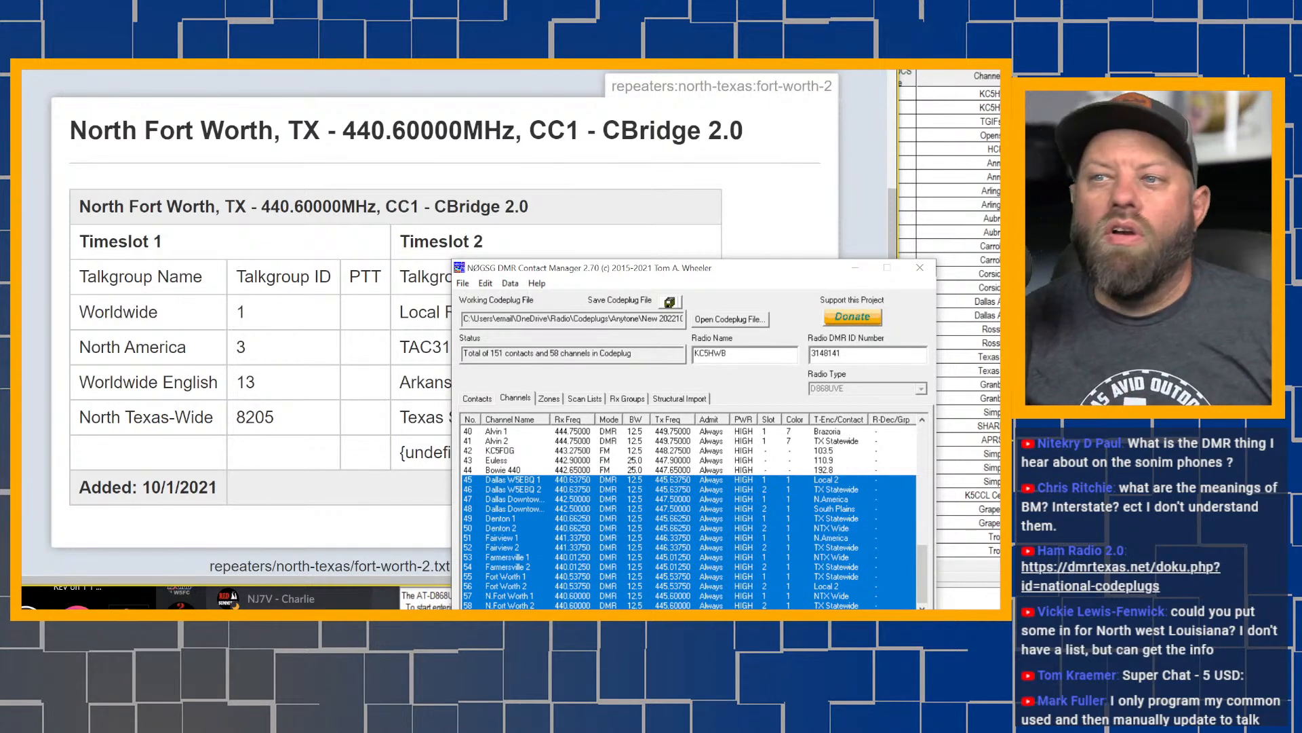
{"action": "left_click", "coordinate": [549, 399]}
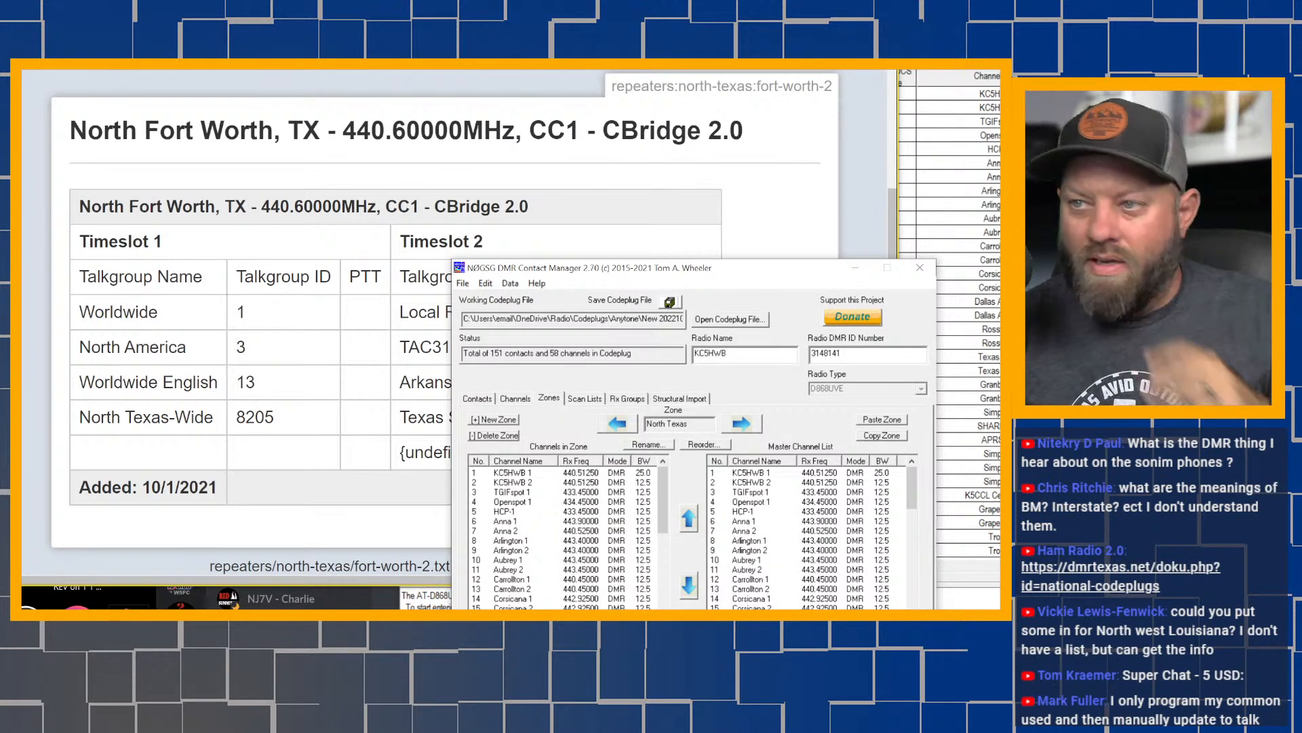
{"action": "scroll", "coordinate": [821, 606], "scroll_direction": "down", "scroll_amount": 14}
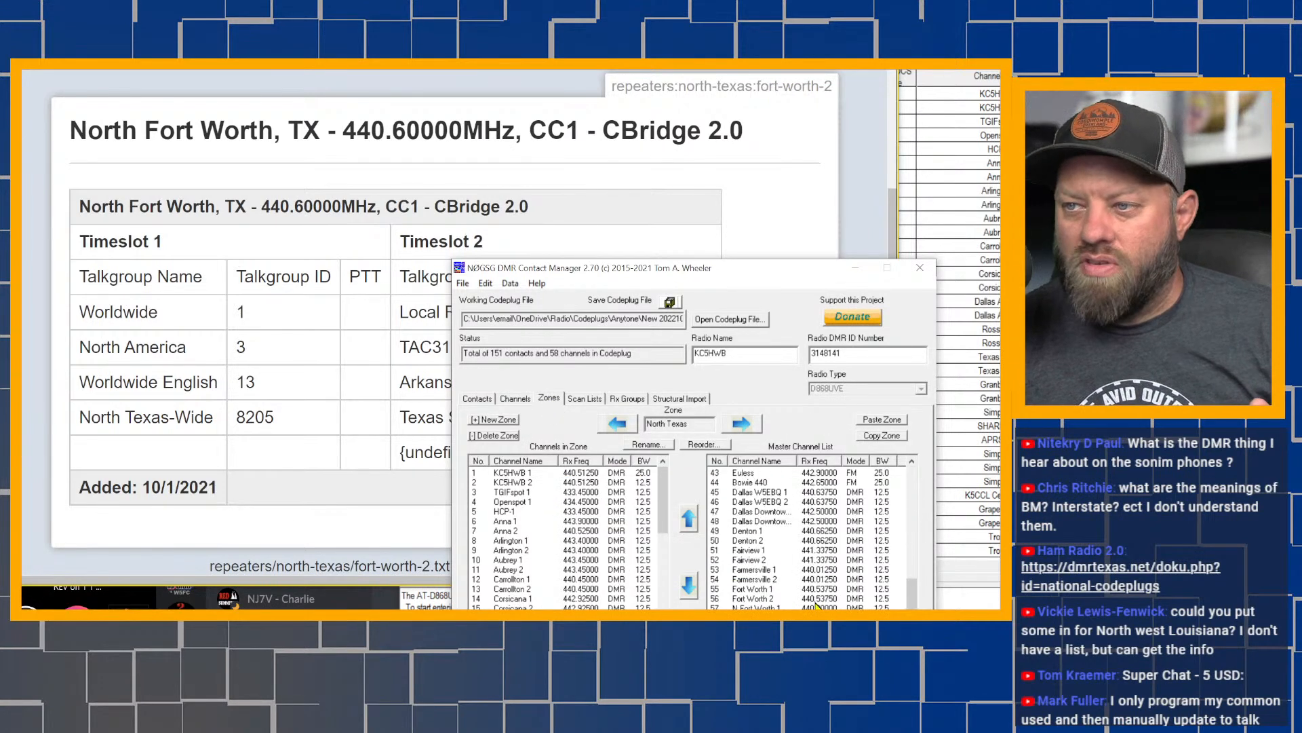
{"action": "scroll", "coordinate": [584, 549], "scroll_direction": "down", "scroll_amount": 6}
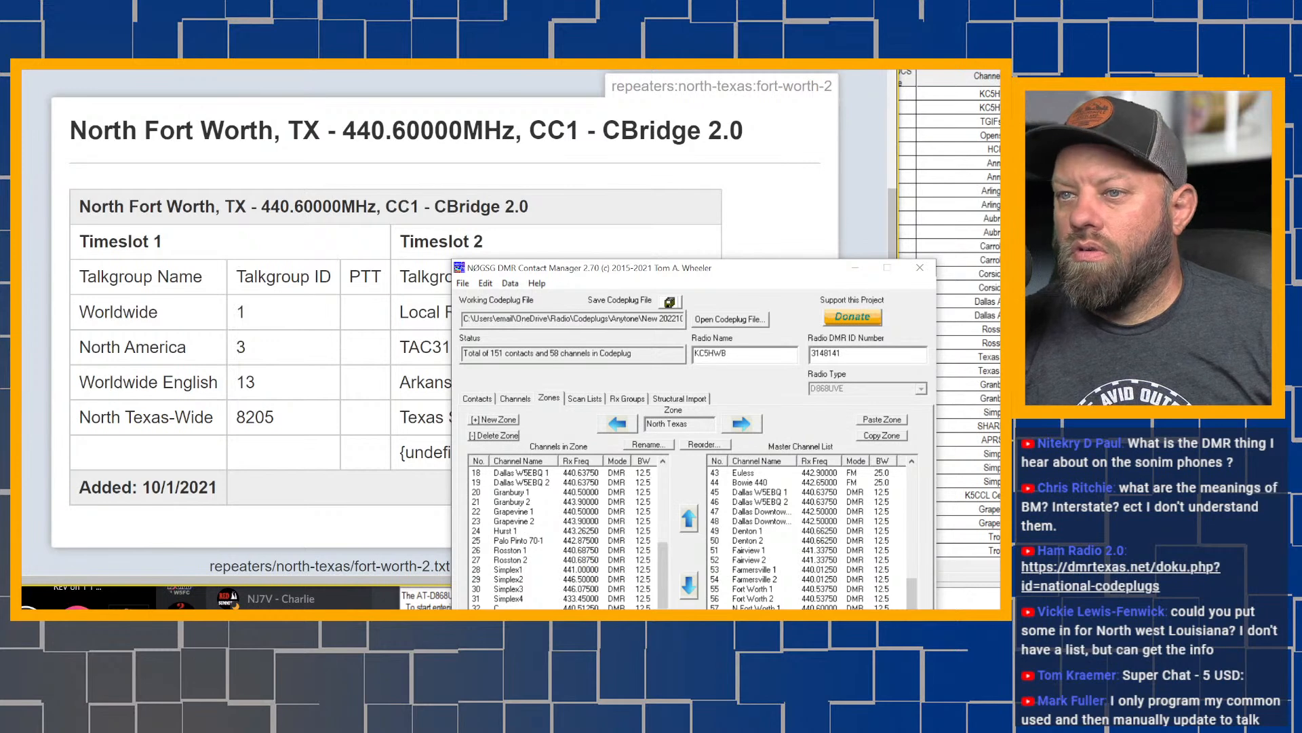
{"action": "left_click", "coordinate": [567, 606]}
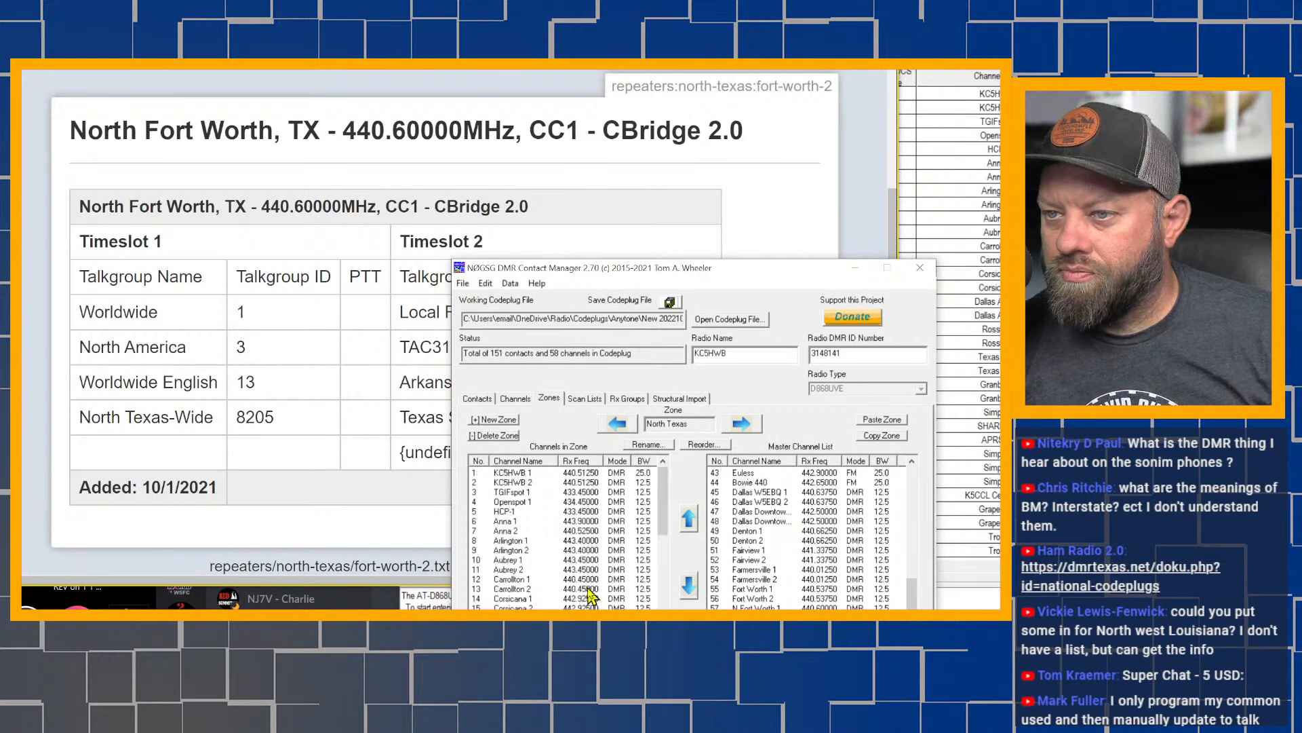
{"action": "scroll", "coordinate": [591, 597], "scroll_direction": "up", "scroll_amount": 1}
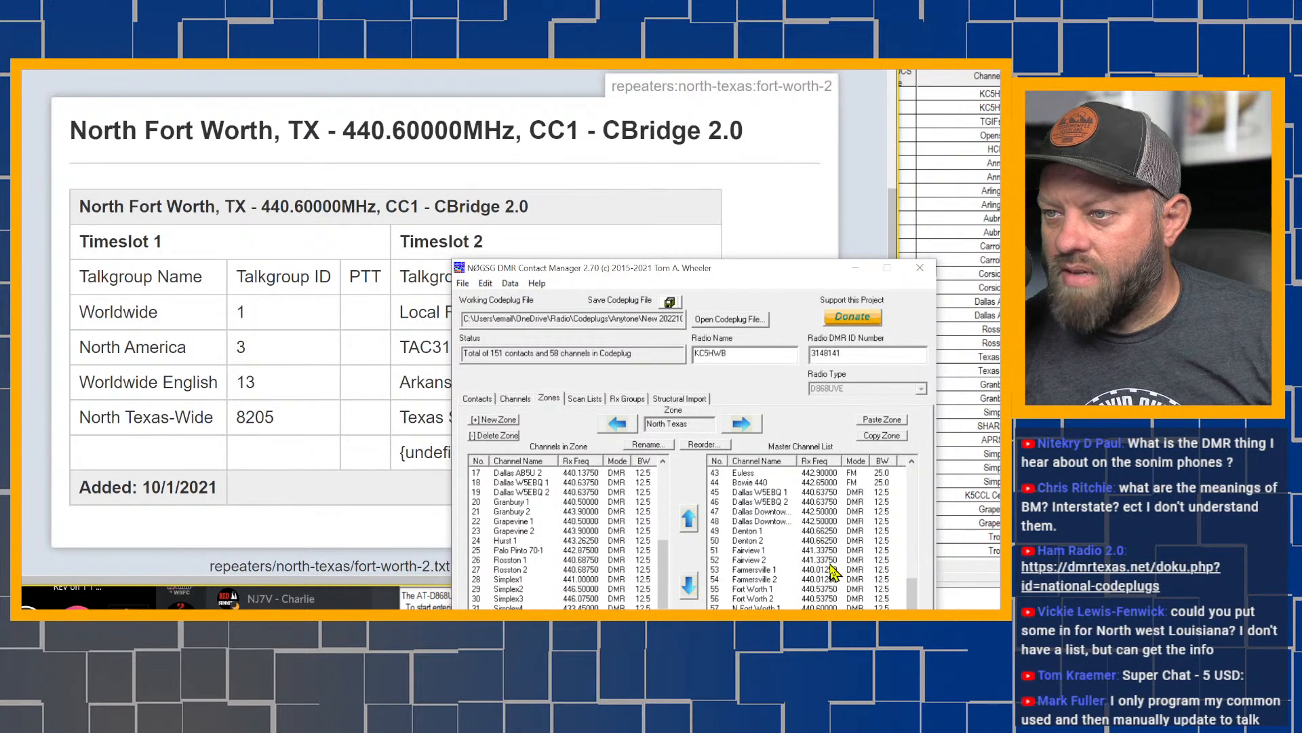
{"action": "scroll", "coordinate": [836, 573], "scroll_direction": "up", "scroll_amount": 1}
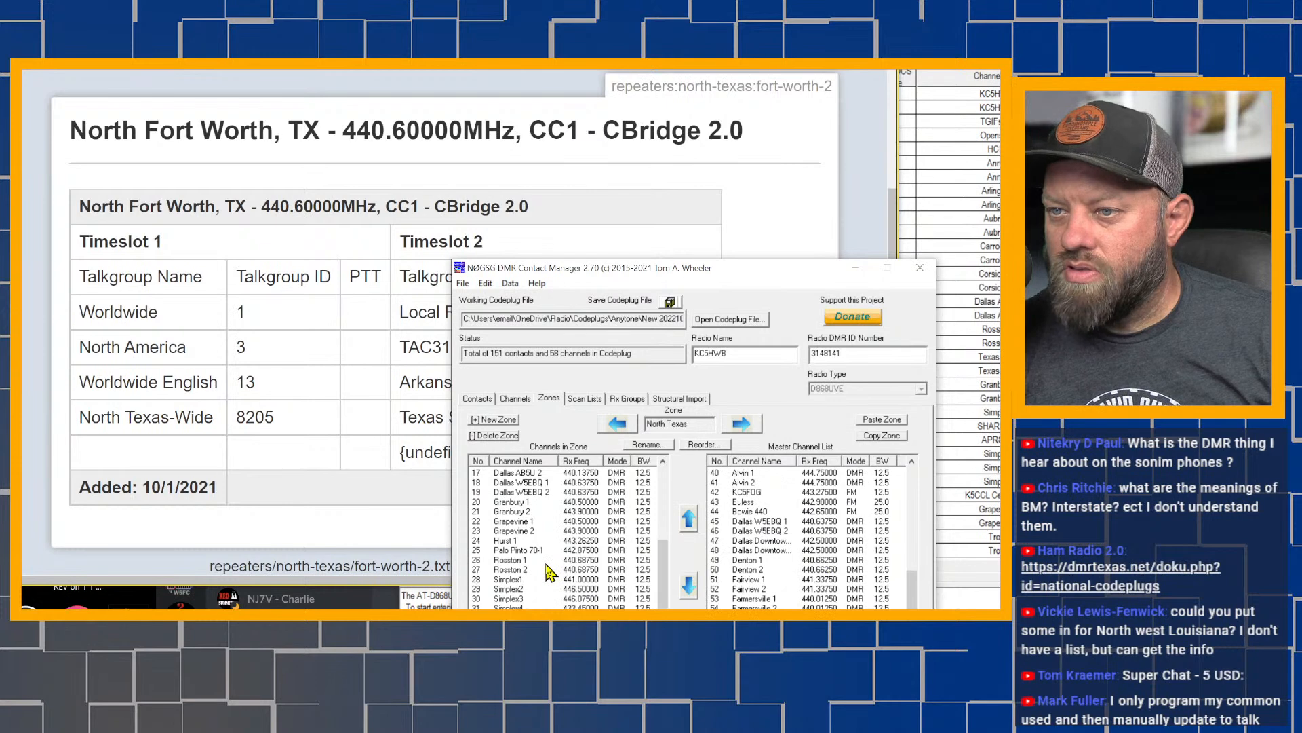
{"action": "scroll", "coordinate": [550, 573], "scroll_direction": "up", "scroll_amount": 1}
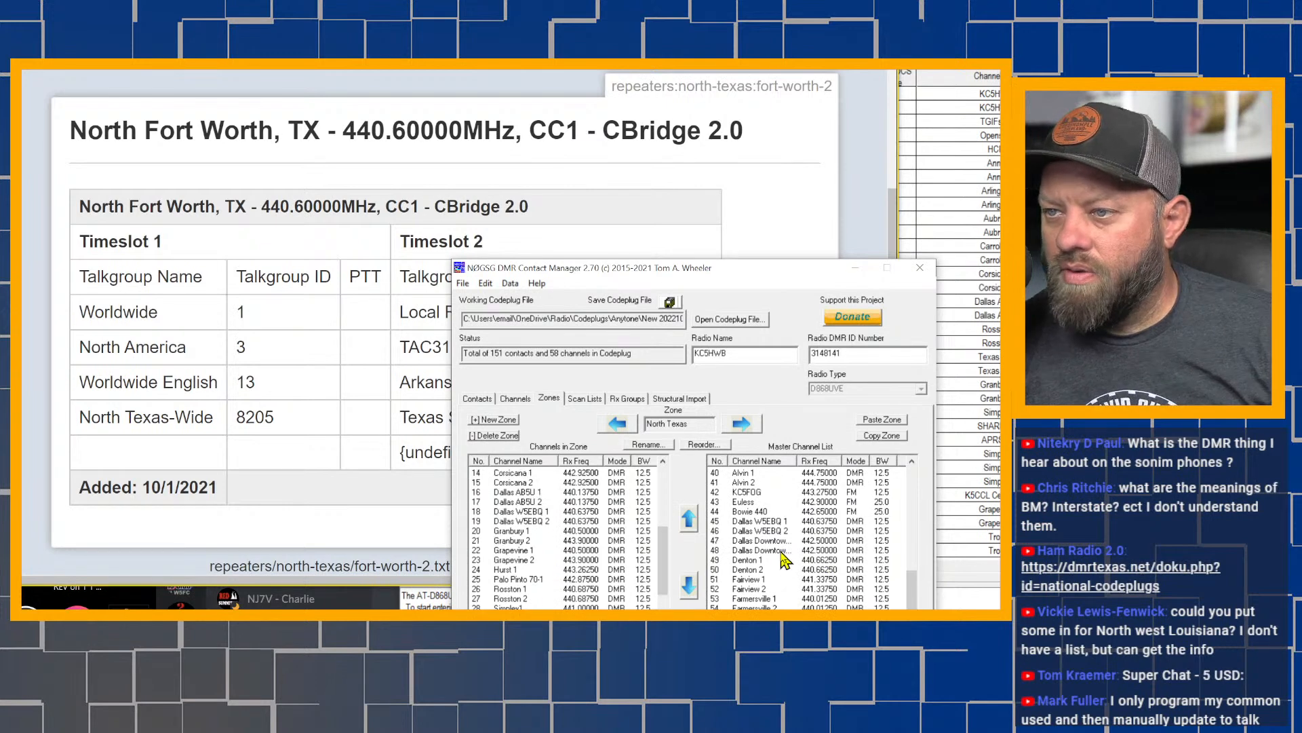
Add the Denton 2 channel from the master channel list to the North Texas zone
{"action": "left_click", "coordinate": [760, 540]}
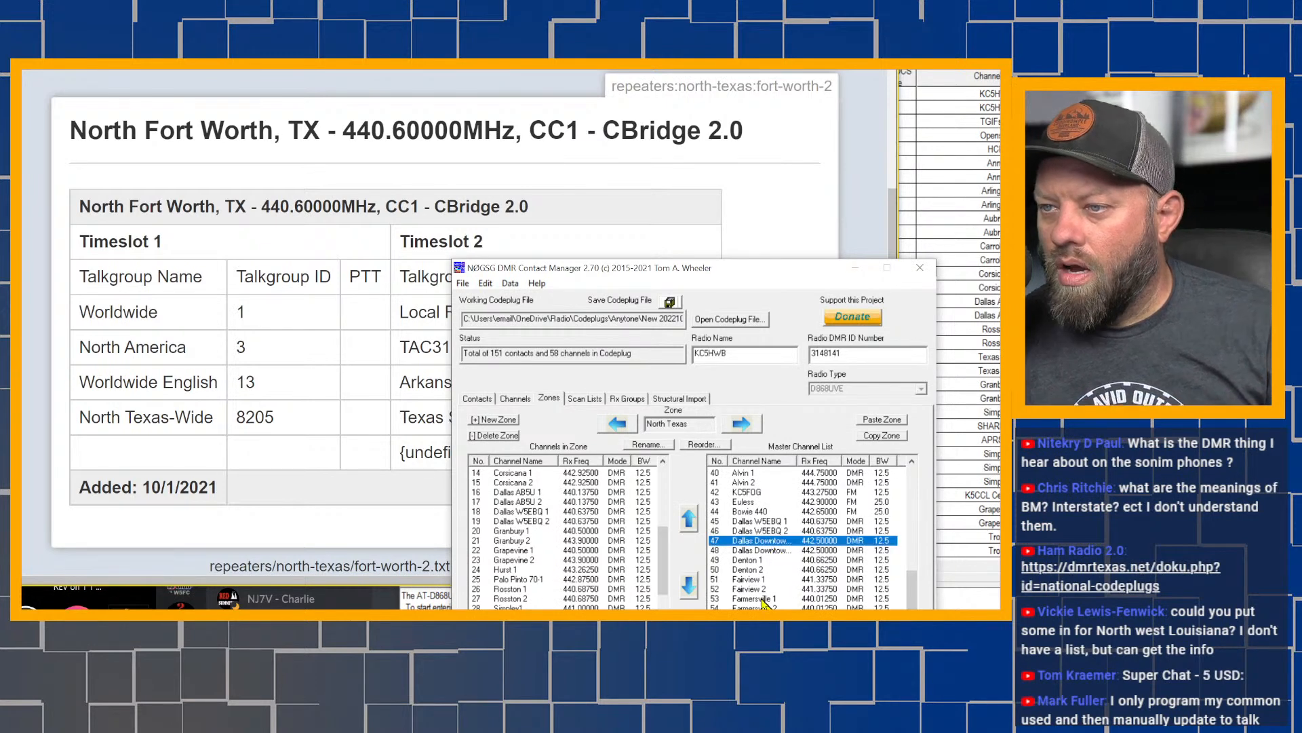
{"action": "scroll", "coordinate": [773, 574], "scroll_direction": "down", "scroll_amount": 1}
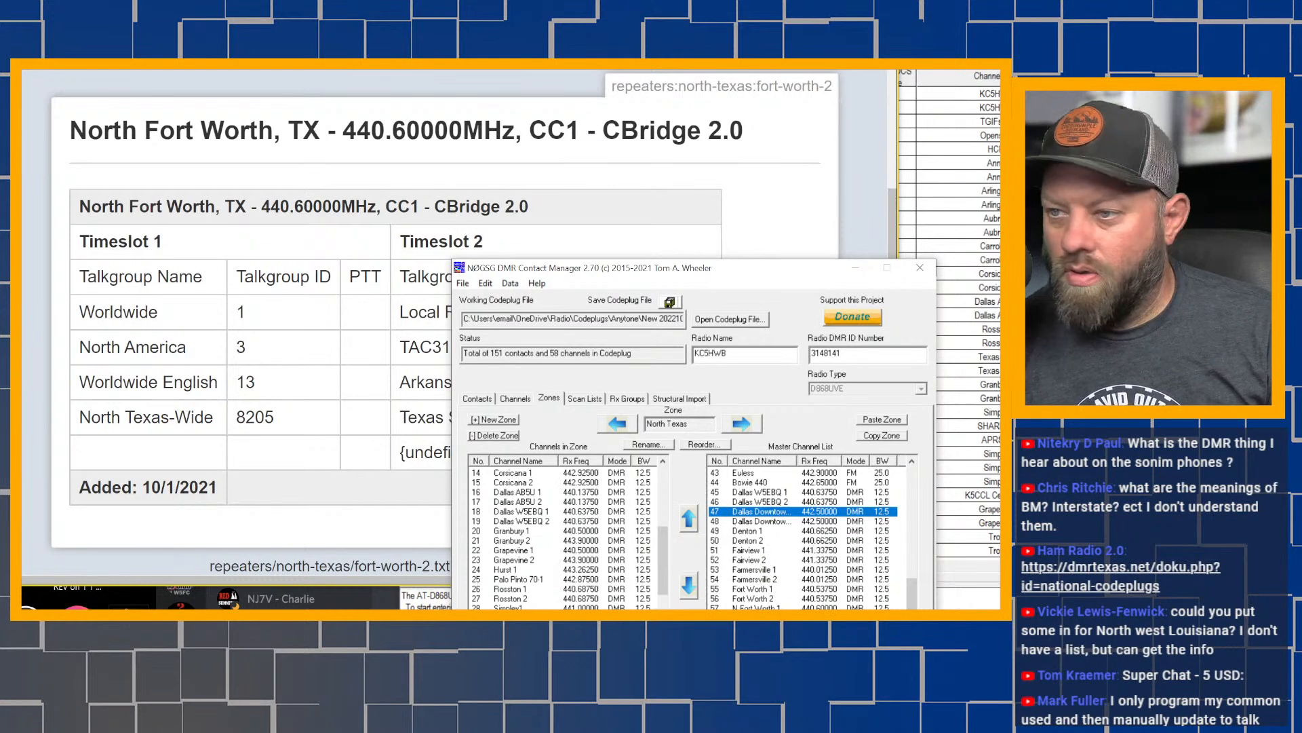
{"action": "left_click", "coordinate": [760, 616], "text": "shift"}
{"action": "left_click", "coordinate": [773, 542]}
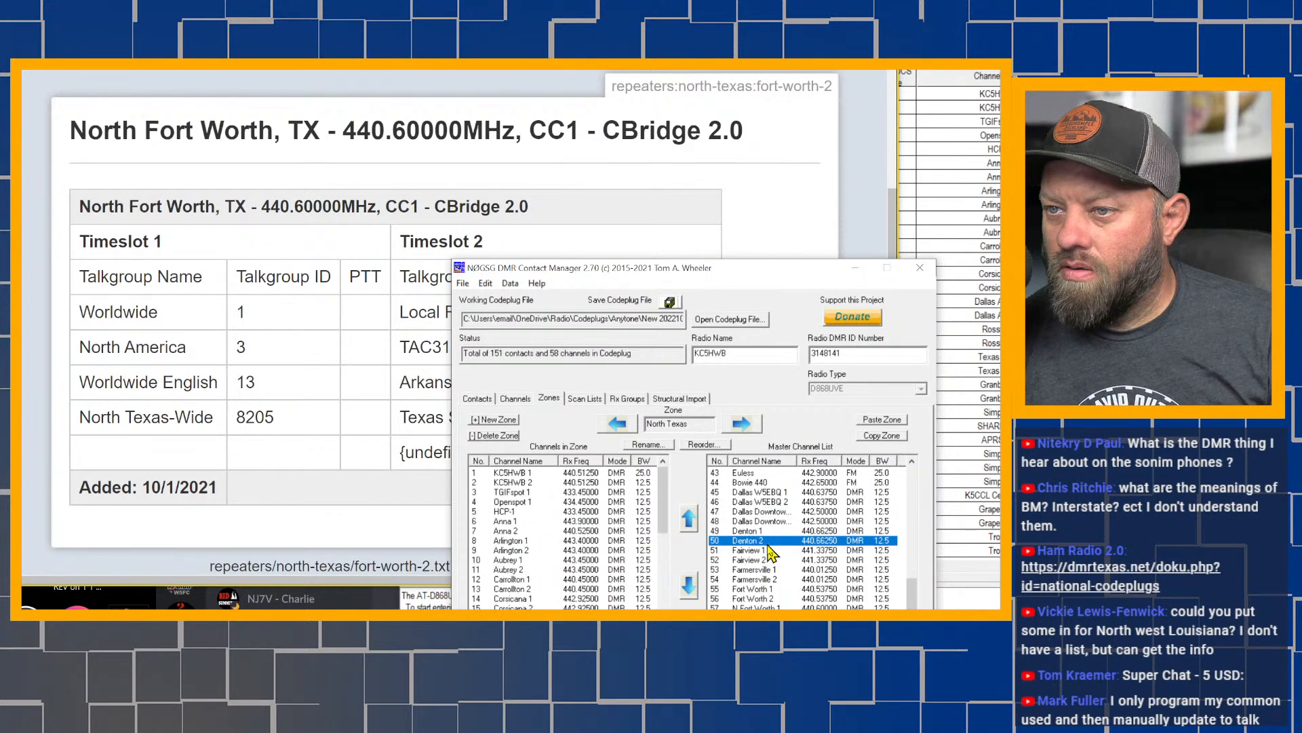
{"action": "left_click", "coordinate": [688, 519]}
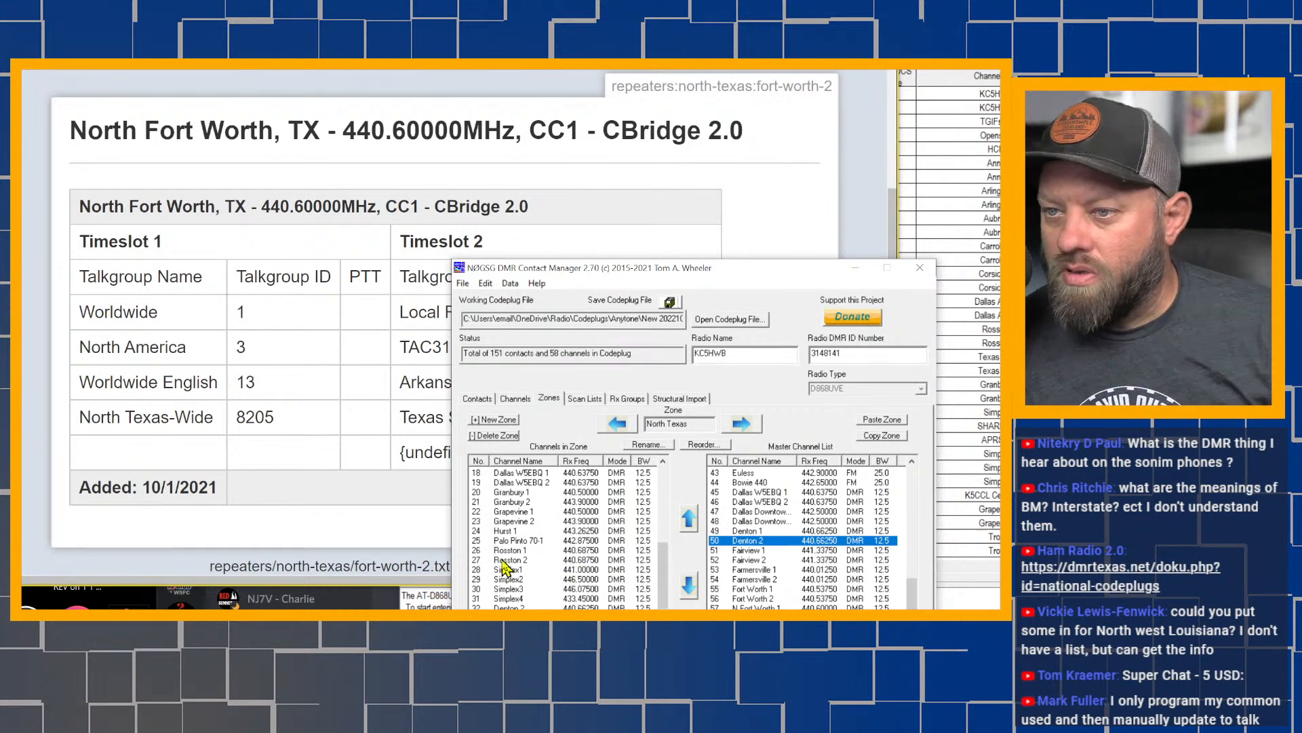
Add both Dallas Downtown channels and Denton 1 from the master channel list to the North Texas zone
{"action": "left_click", "coordinate": [762, 513]}
{"action": "left_click", "coordinate": [764, 522]}
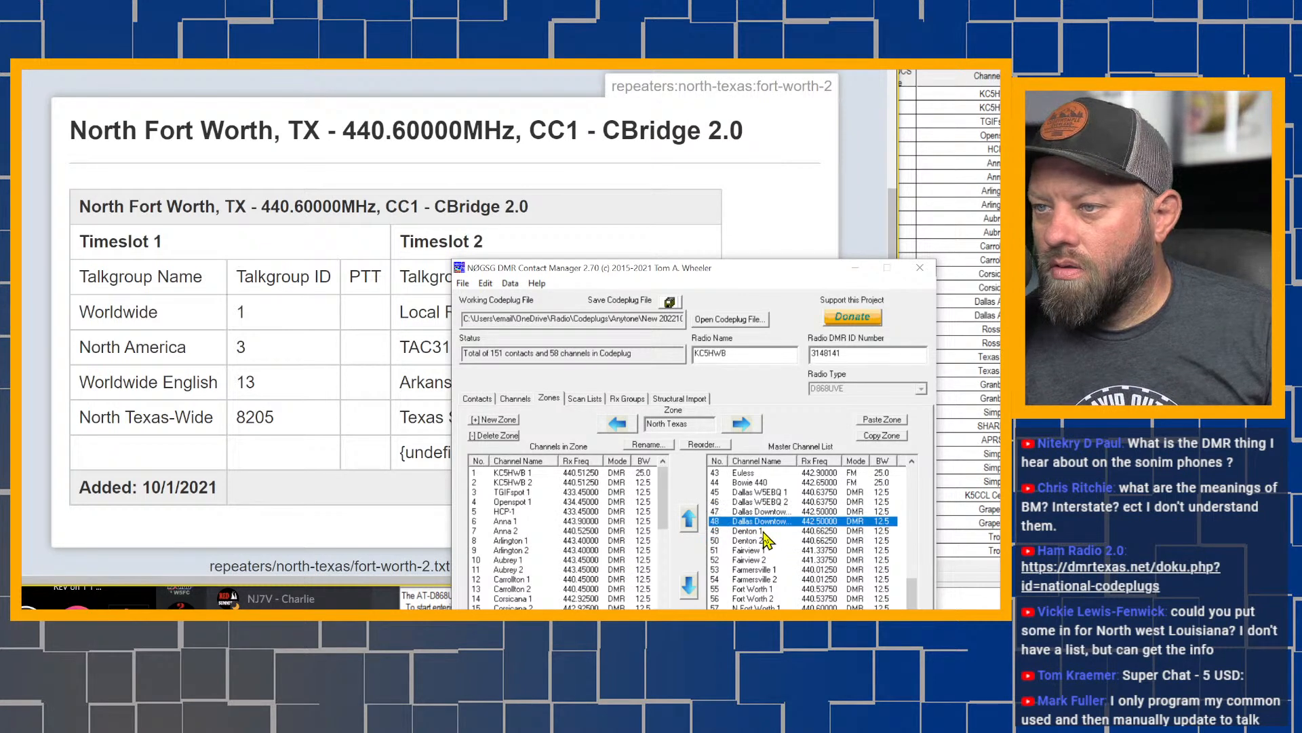
{"action": "left_click", "coordinate": [763, 532]}
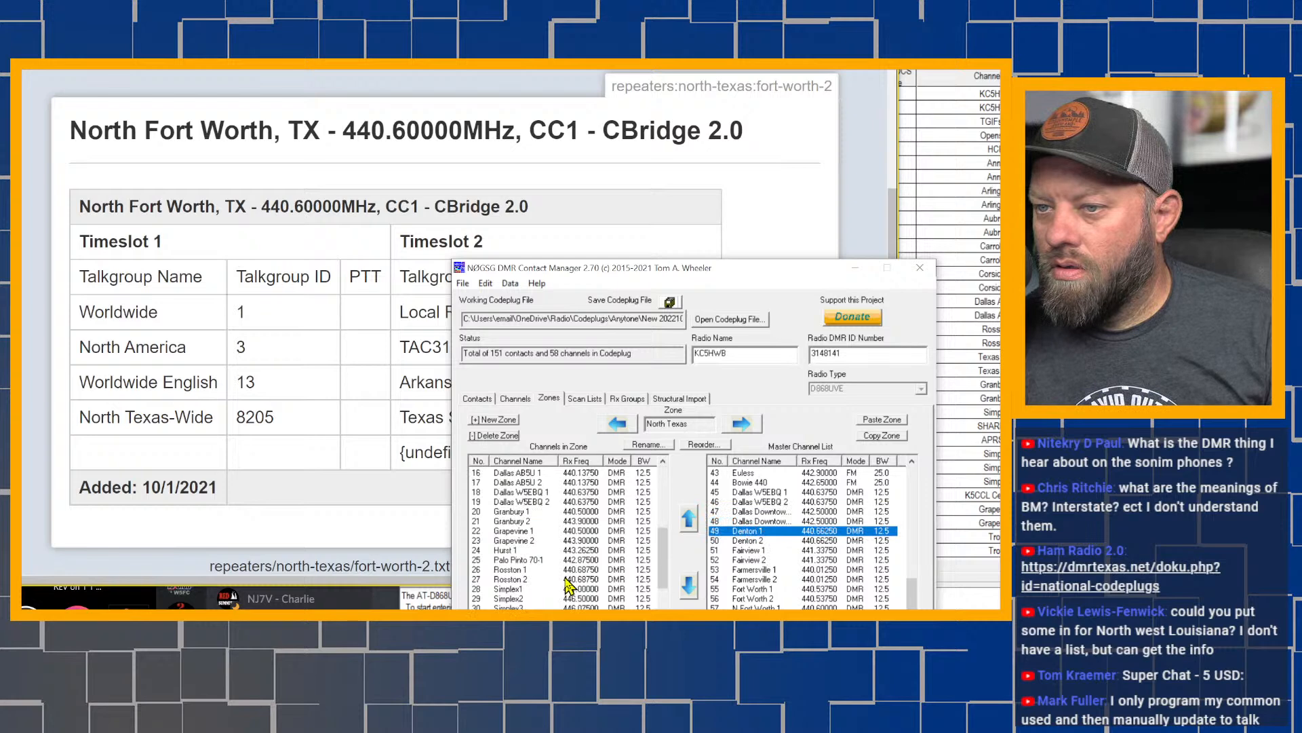
{"action": "scroll", "coordinate": [566, 578], "scroll_direction": "down", "scroll_amount": 7}
{"action": "left_click", "coordinate": [537, 580]}
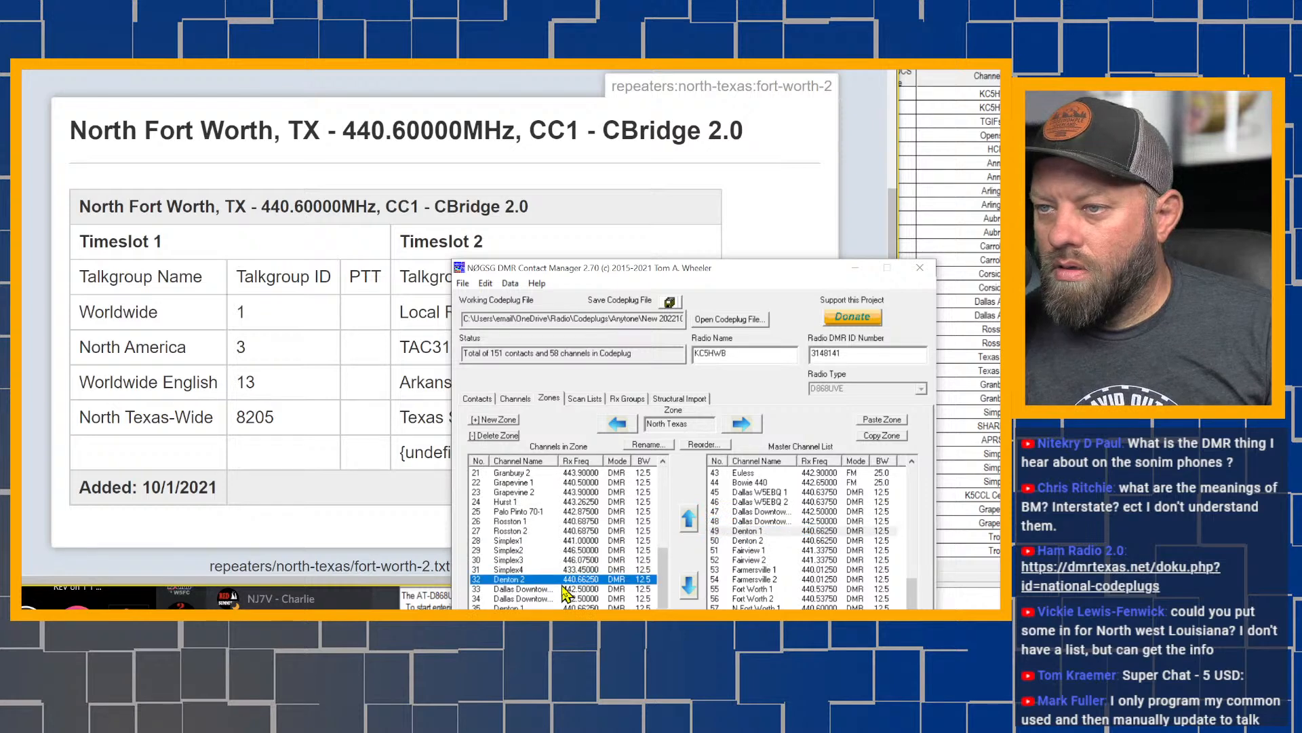
Add the Fairview, Farmersville, Fort Worth and N.Fort Worth channel pairs from the master list to the North Texas zone
{"action": "left_click", "coordinate": [770, 550]}
{"action": "left_click", "coordinate": [770, 560]}
{"action": "left_click", "coordinate": [771, 569]}
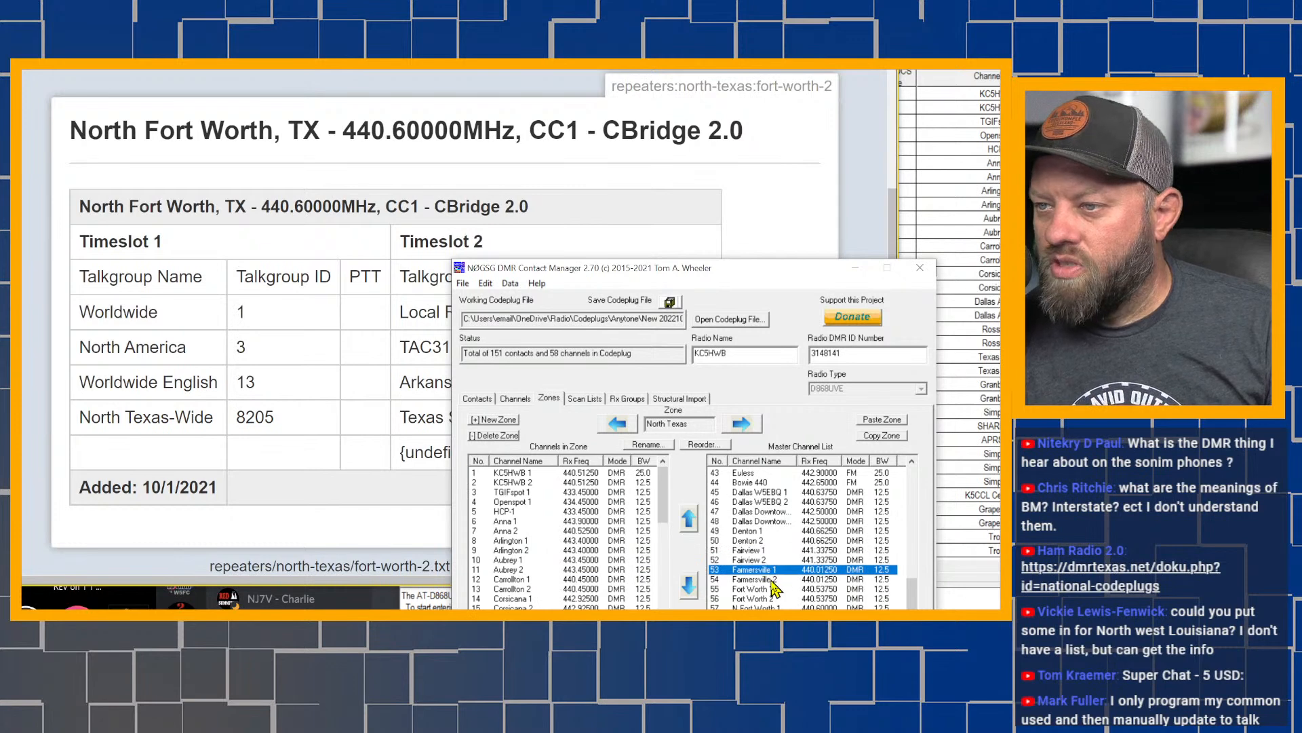
{"action": "left_click", "coordinate": [772, 579]}
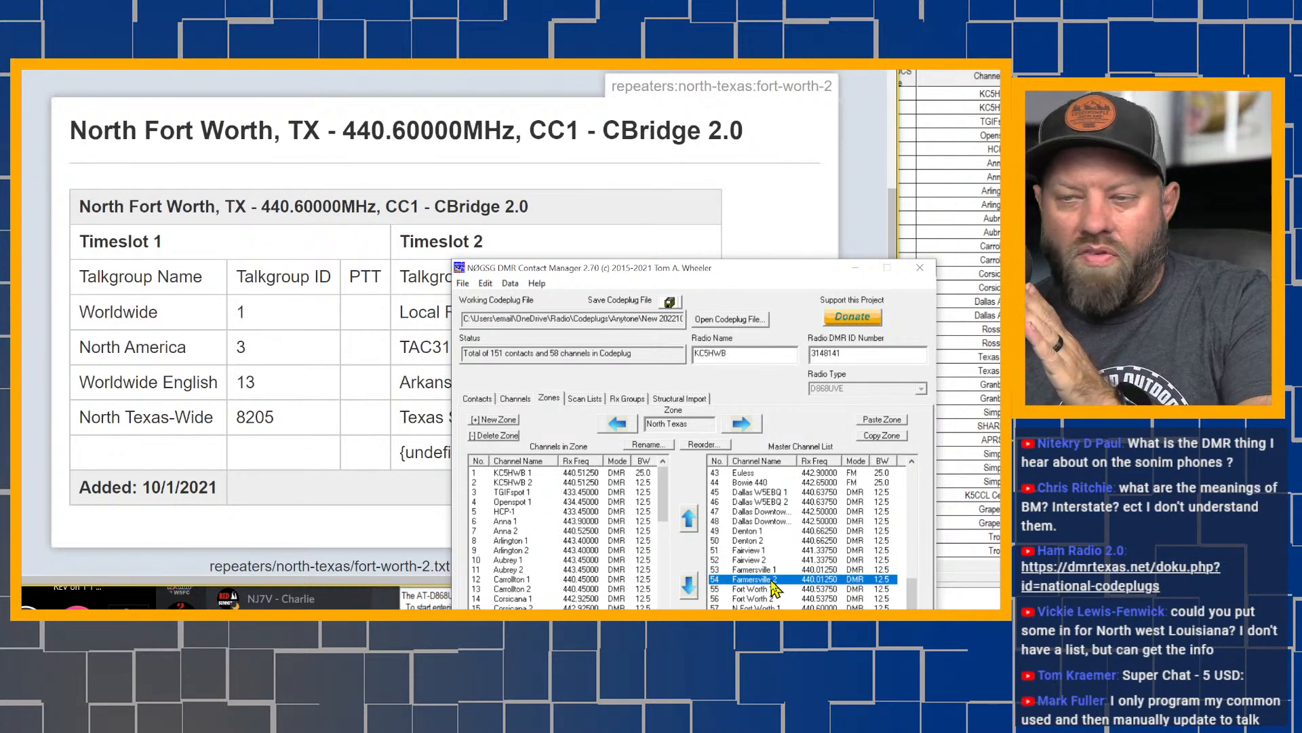
{"action": "left_click", "coordinate": [771, 589]}
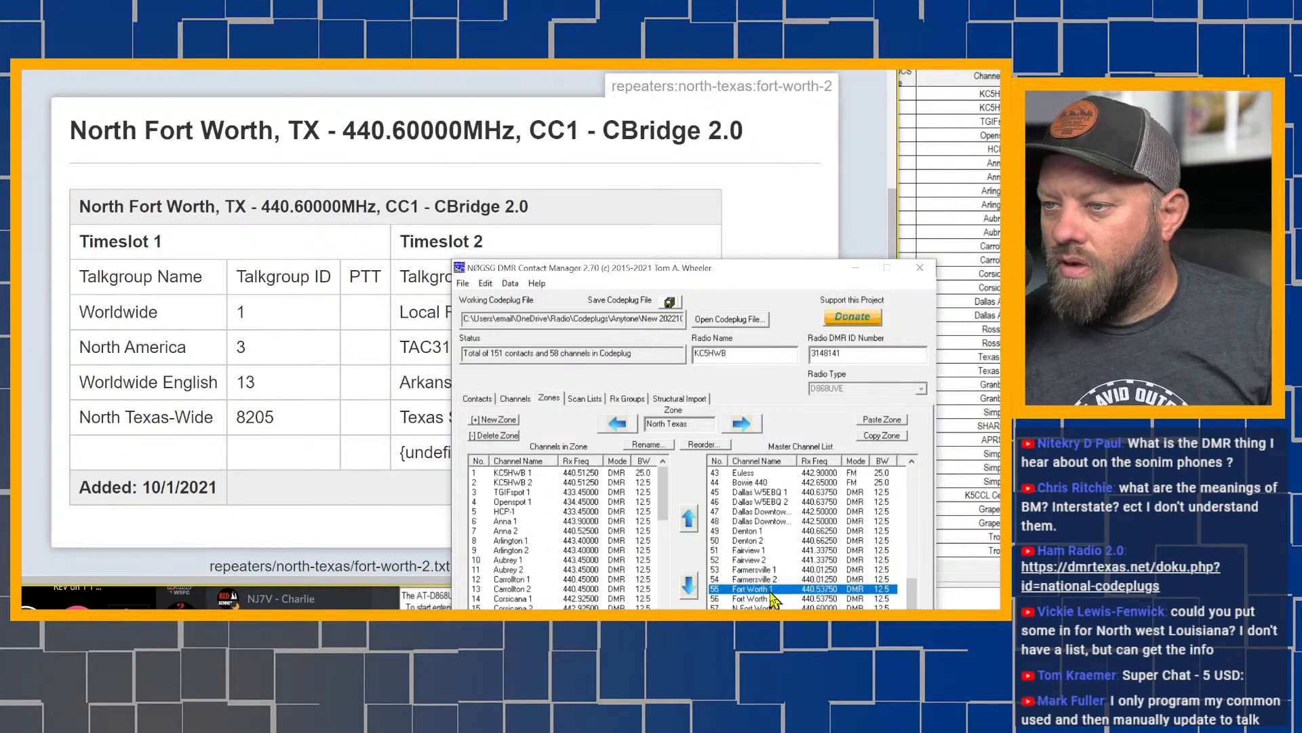
{"action": "left_click", "coordinate": [767, 599]}
{"action": "left_click", "coordinate": [766, 607]}
{"action": "left_click", "coordinate": [765, 616]}
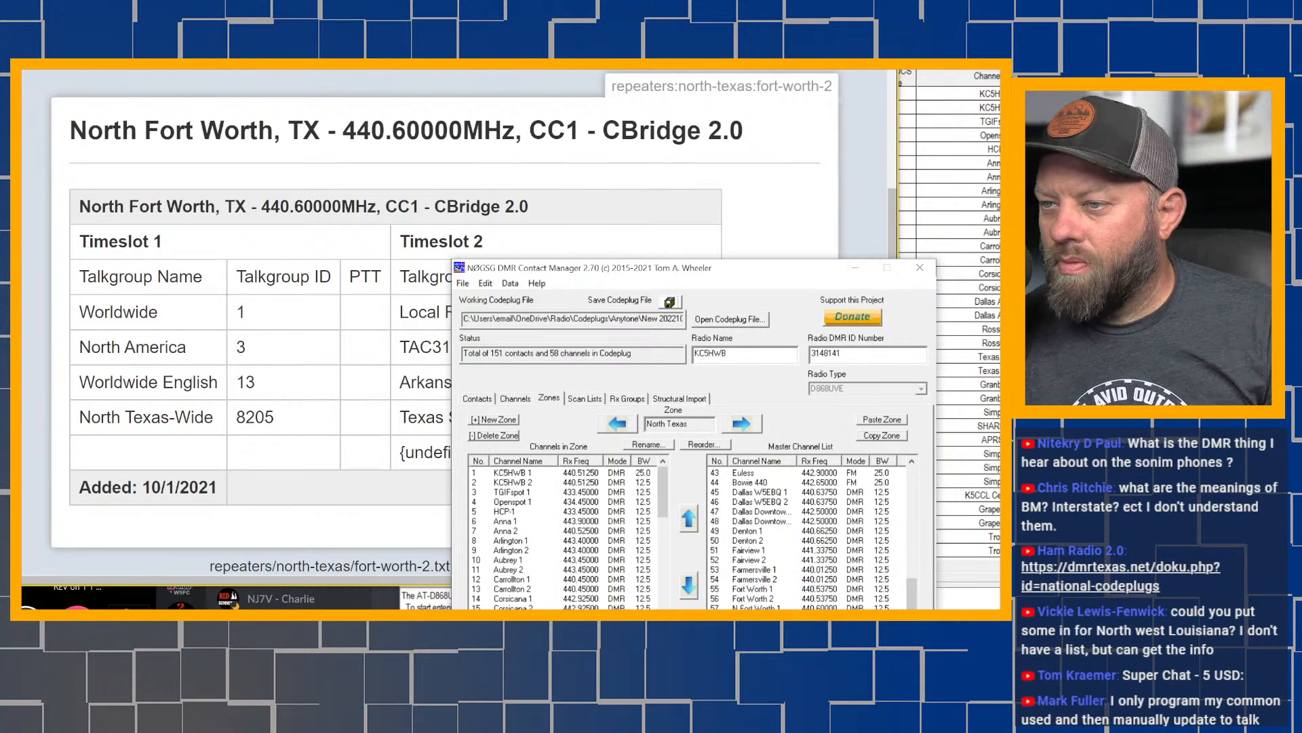
Move Denton 2 up in the North Texas zone to sit directly below Dallas W5EBQ 2, above Granbury 1
{"action": "left_click_drag", "start_coordinate": [663, 498], "coordinate": [664, 614]}
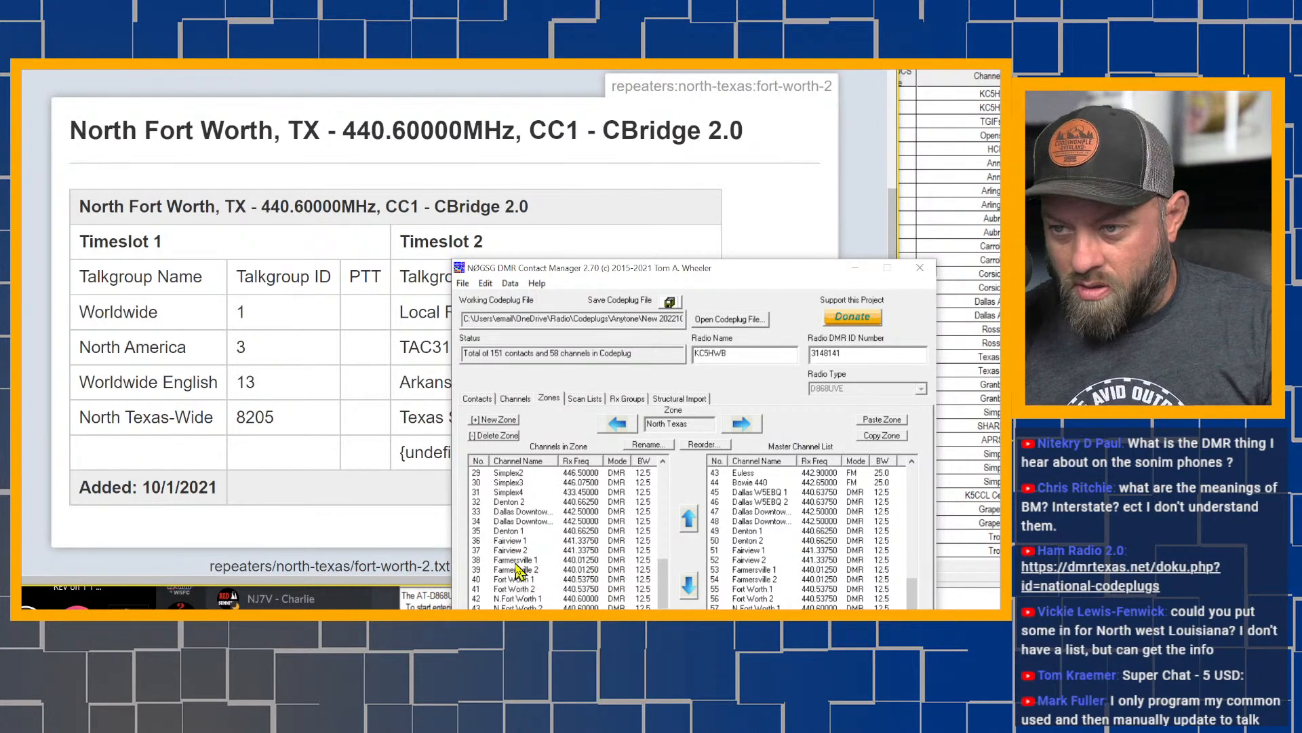
{"action": "scroll", "coordinate": [522, 597], "scroll_direction": "up", "scroll_amount": 1}
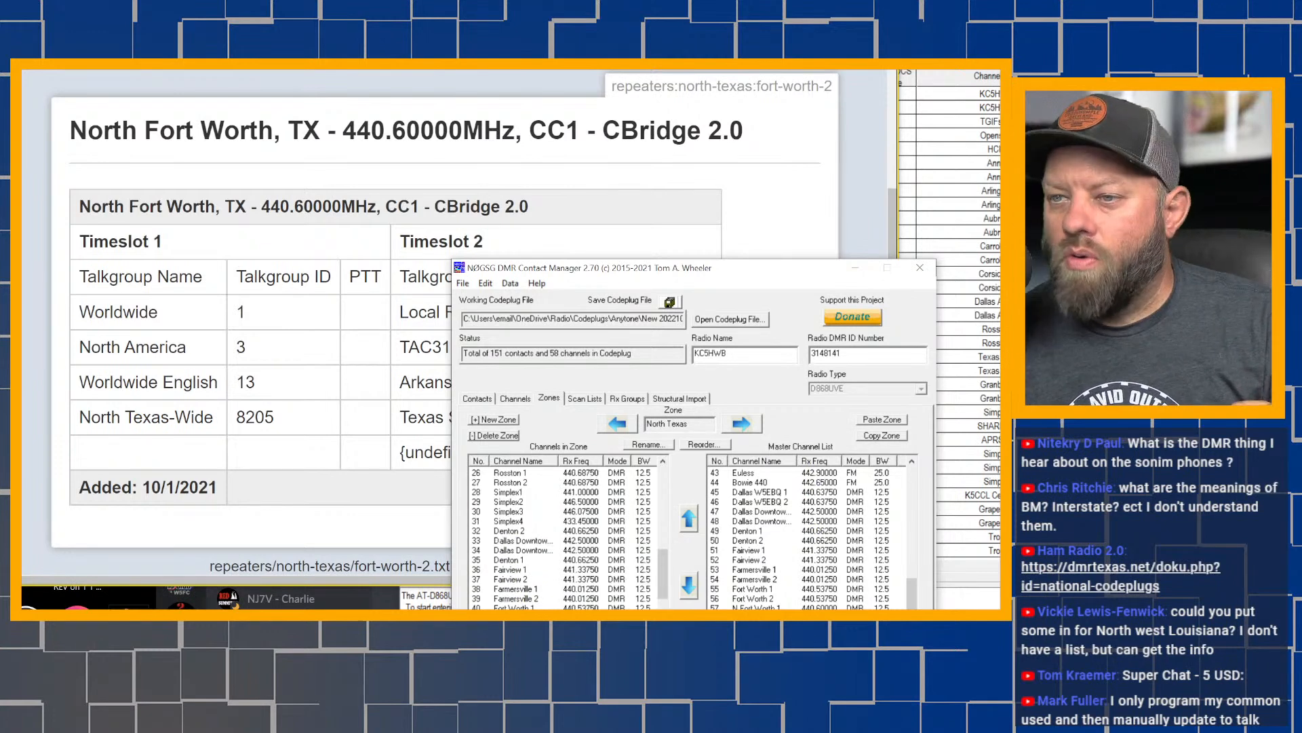
{"action": "left_click", "coordinate": [529, 531]}
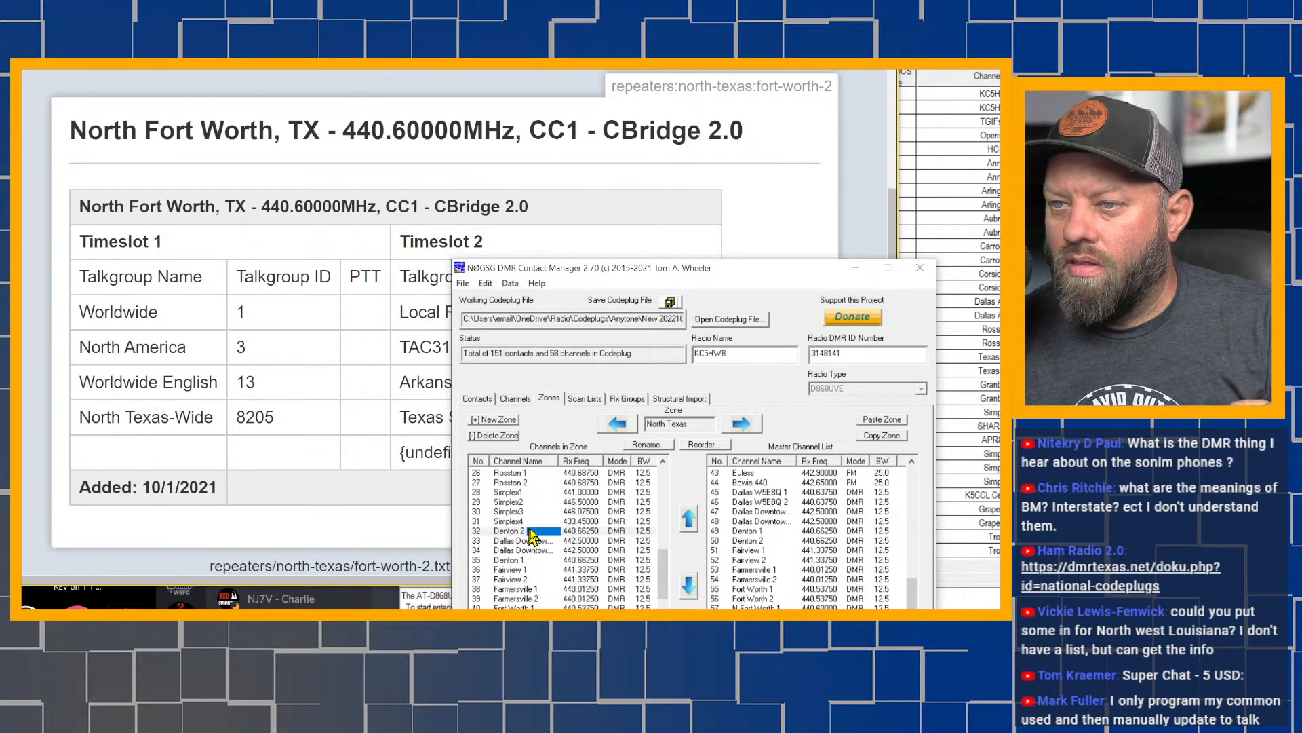
{"action": "scroll", "coordinate": [600, 546], "scroll_direction": "up", "scroll_amount": 2}
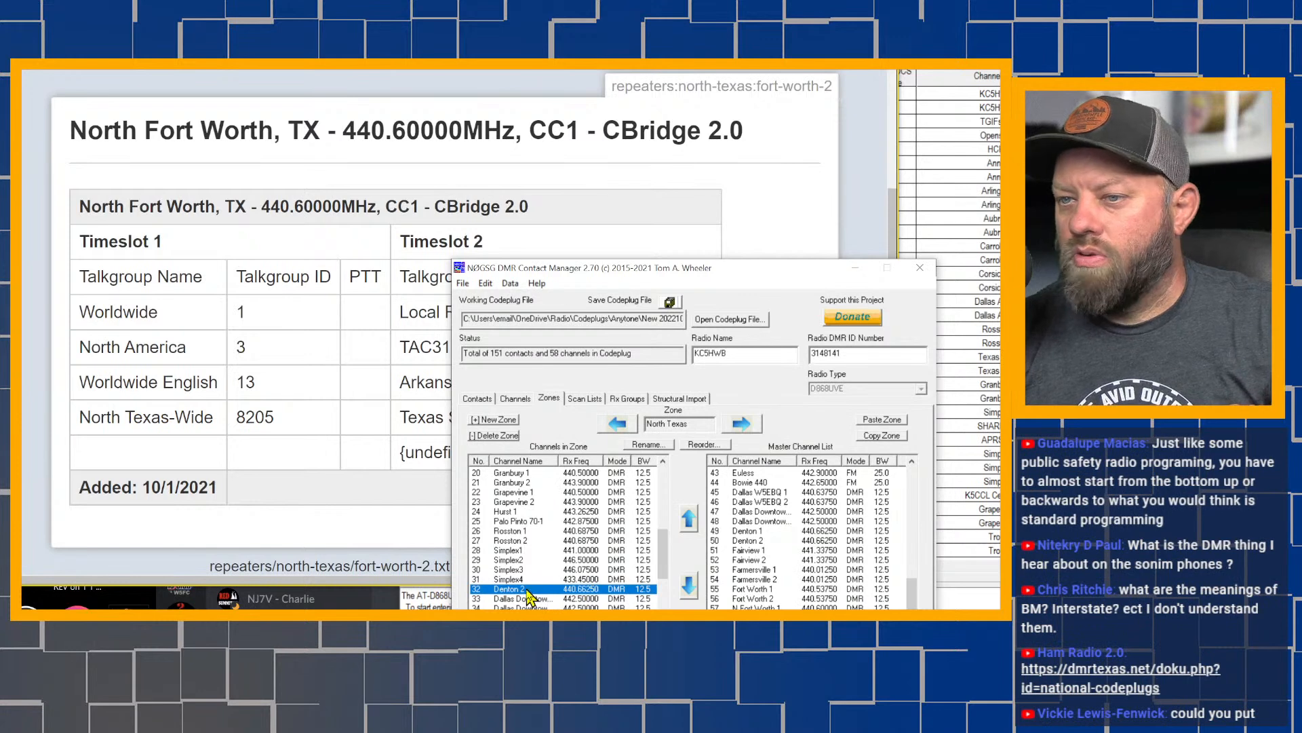
{"action": "left_click", "coordinate": [689, 520]}
{"action": "left_click", "coordinate": [690, 518]}
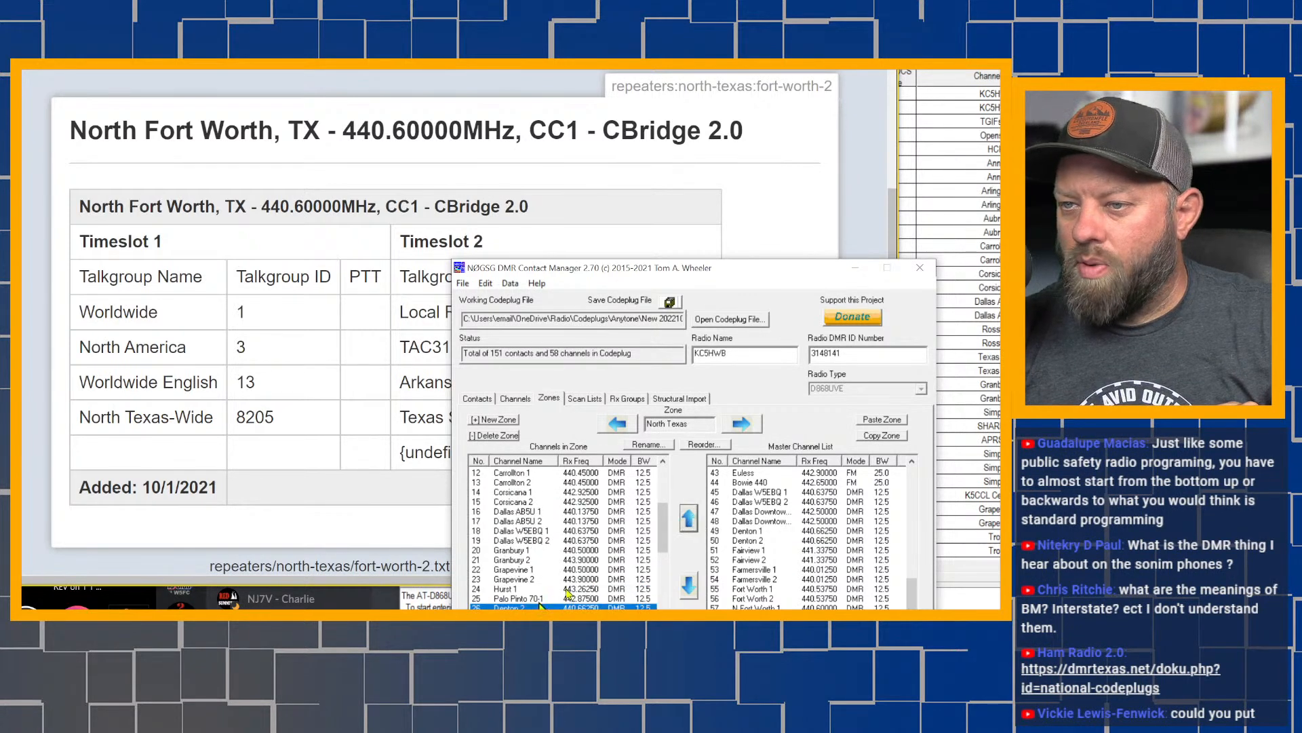
{"action": "left_click", "coordinate": [690, 519]}
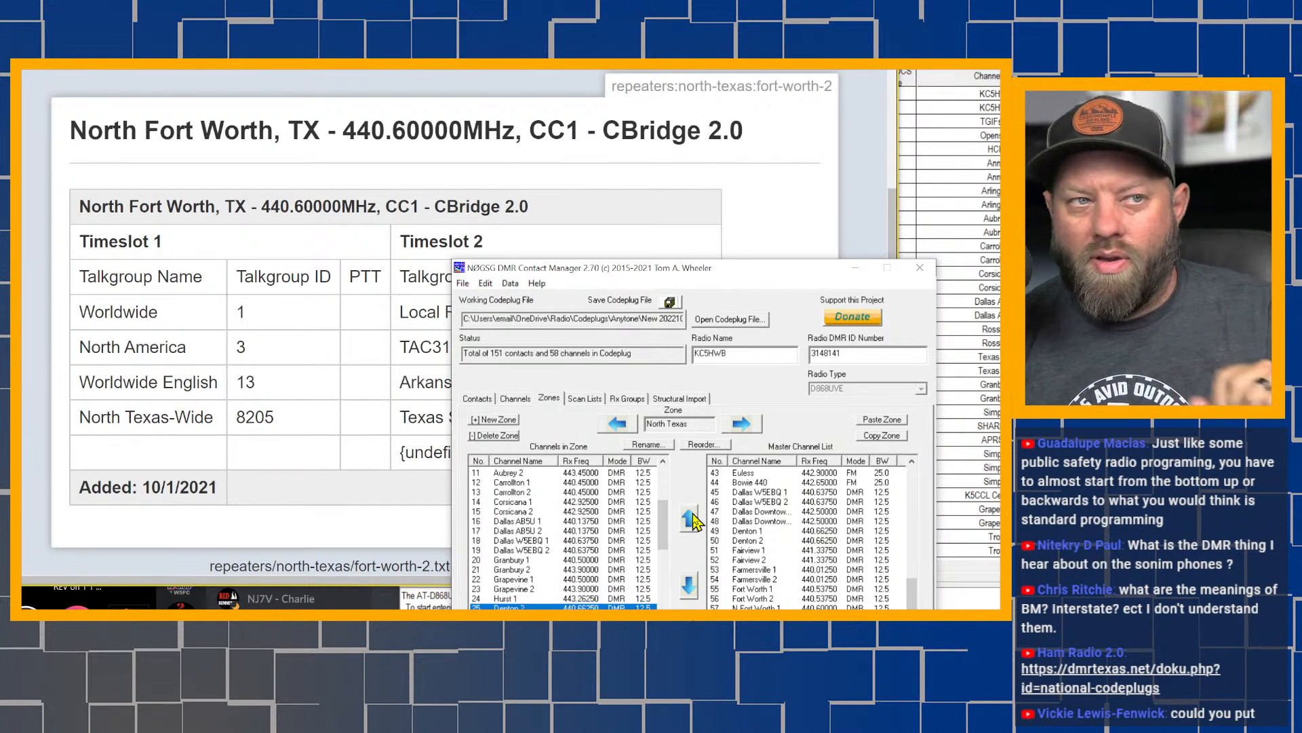
{"action": "left_click", "coordinate": [691, 519]}
{"action": "left_click", "coordinate": [692, 519]}
{"action": "left_click", "coordinate": [690, 519]}
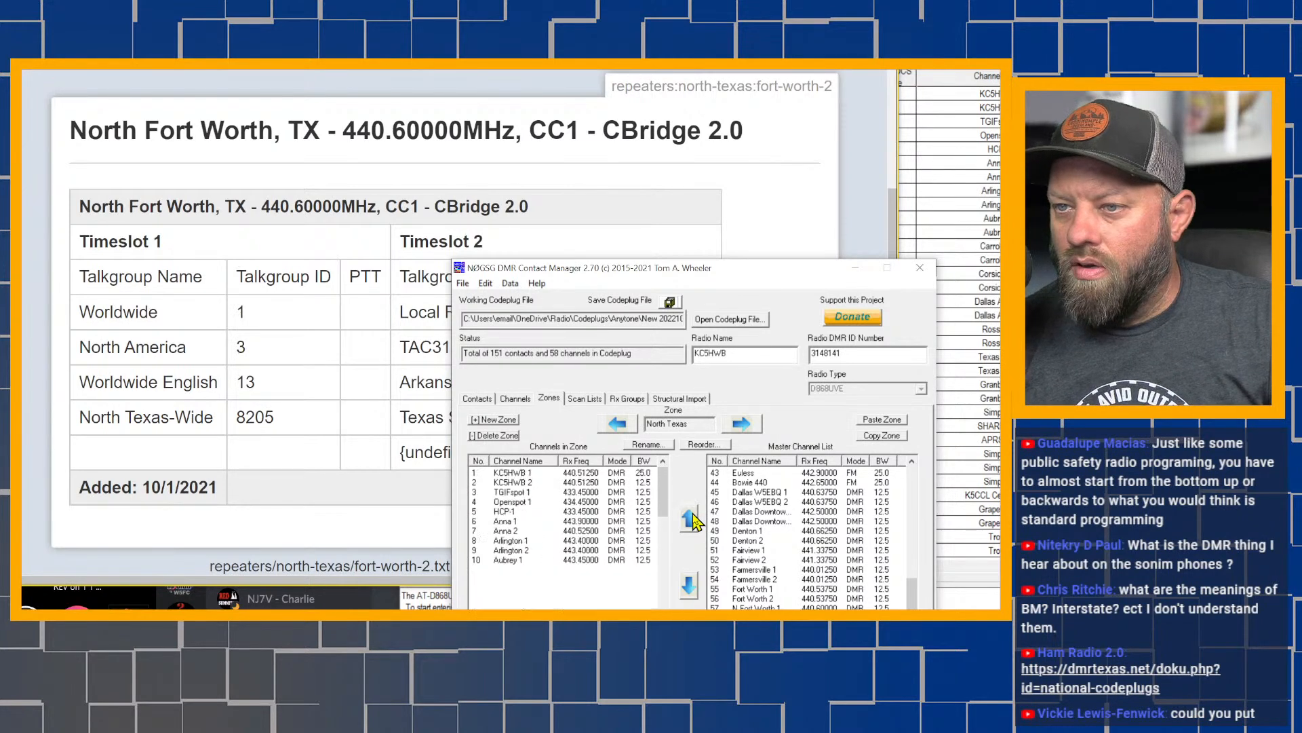
{"action": "left_click", "coordinate": [691, 519]}
{"action": "left_click", "coordinate": [691, 519]}
Move the first Dallas Downtown channel up in the zone to sit between Dallas AB5U 2 and Dallas W5EBQ 1
{"action": "scroll", "coordinate": [574, 533], "scroll_direction": "down", "scroll_amount": 5}
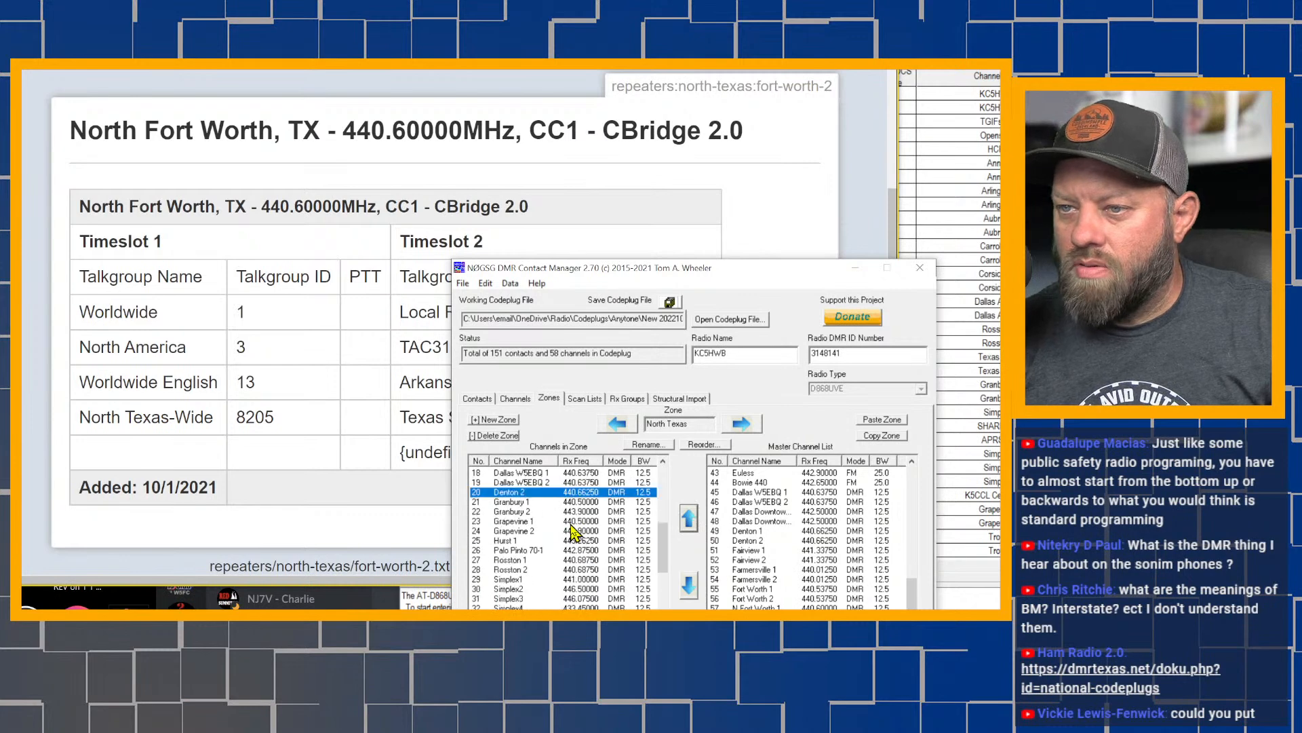
{"action": "left_click", "coordinate": [689, 521]}
{"action": "left_click", "coordinate": [690, 521]}
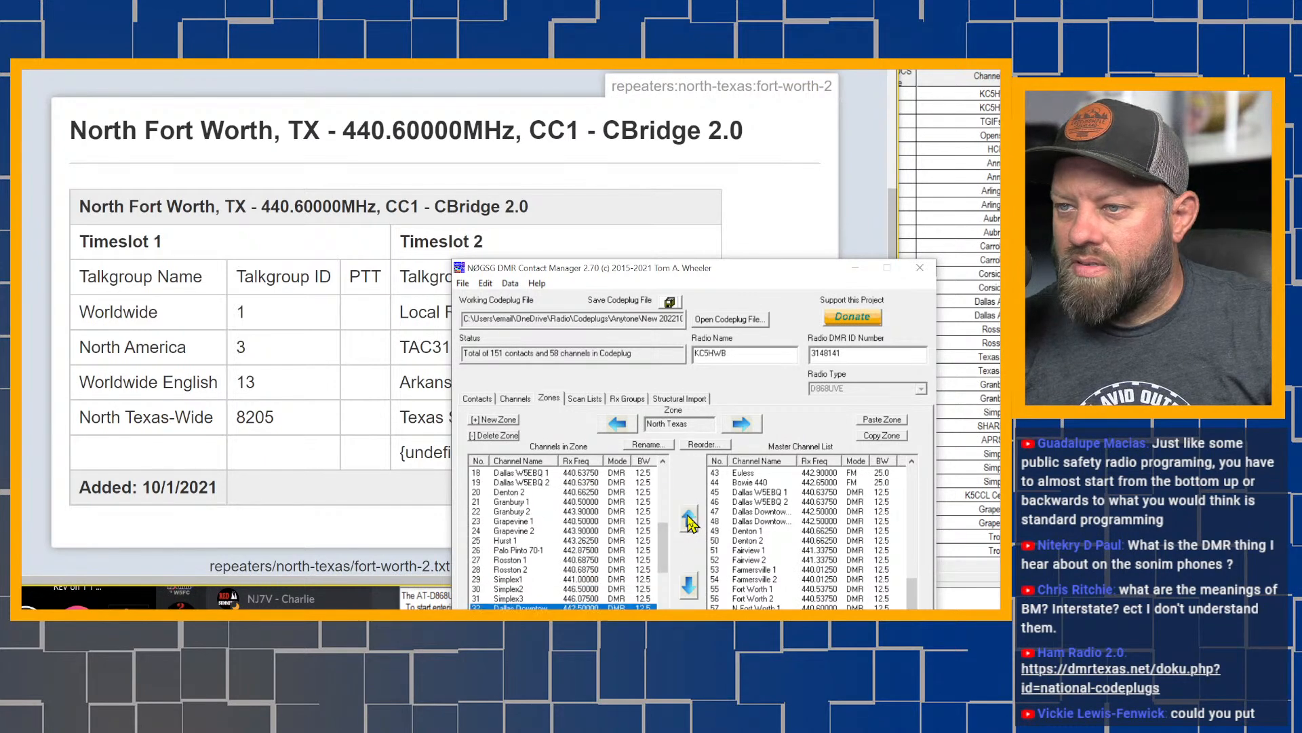
{"action": "left_click", "coordinate": [689, 521]}
{"action": "left_click", "coordinate": [690, 521]}
{"action": "left_click", "coordinate": [690, 521]}
{"action": "left_click", "coordinate": [690, 521]}
{"action": "left_click", "coordinate": [690, 521]}
{"action": "left_click", "coordinate": [690, 521]}
{"action": "left_click", "coordinate": [690, 523]}
{"action": "left_click", "coordinate": [691, 522]}
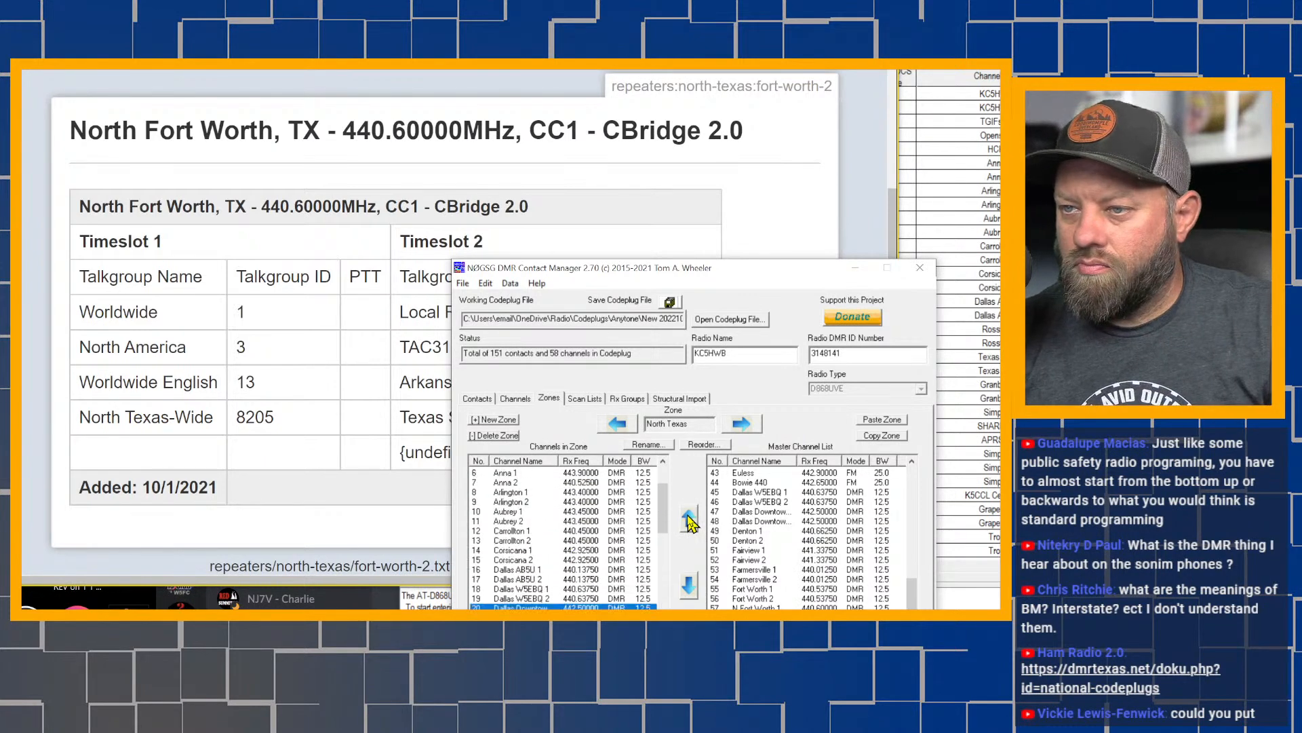
{"action": "left_click", "coordinate": [691, 522]}
{"action": "left_click", "coordinate": [690, 522]}
{"action": "left_click", "coordinate": [690, 523]}
Move the remaining Dallas Downtown channel up from below Simplex4 into the zone's group of Dallas channels
{"action": "scroll", "coordinate": [621, 545], "scroll_direction": "down", "scroll_amount": 5}
{"action": "scroll", "coordinate": [622, 545], "scroll_direction": "down", "scroll_amount": 2}
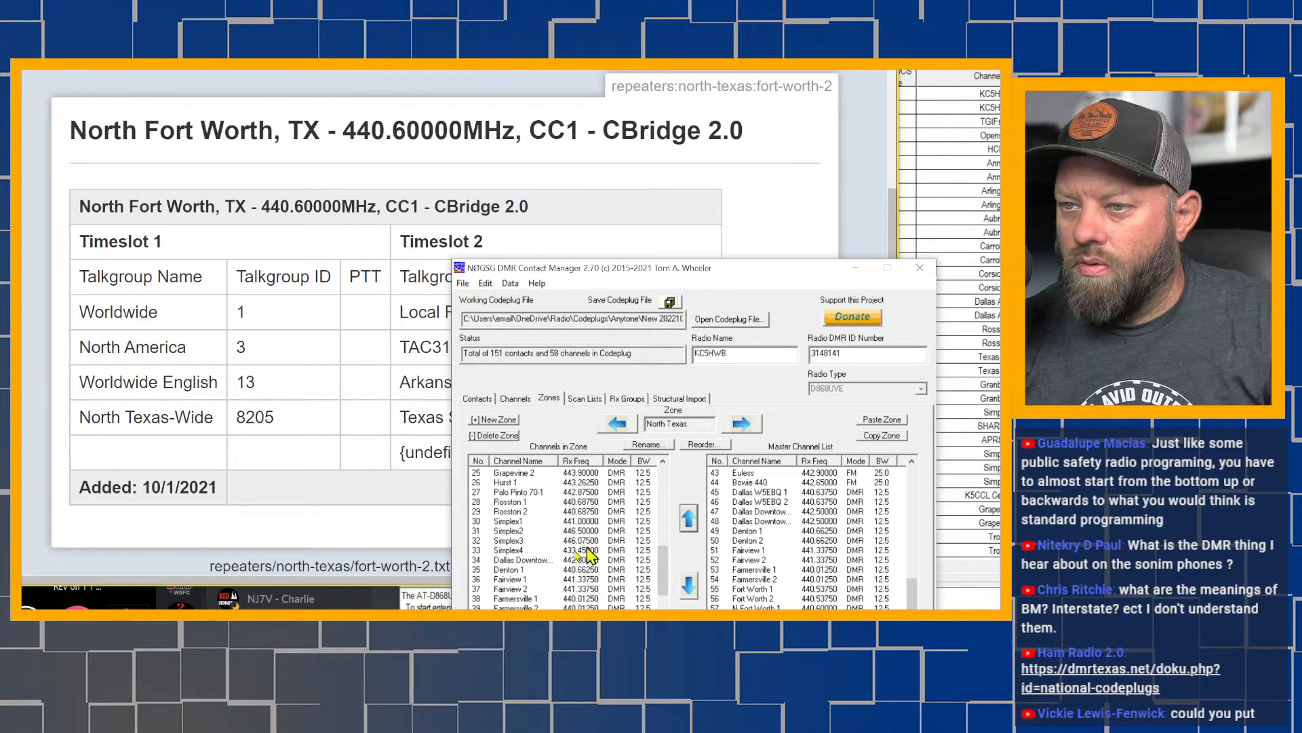
{"action": "left_click", "coordinate": [539, 561]}
{"action": "left_click", "coordinate": [689, 520]}
{"action": "left_click", "coordinate": [688, 521]}
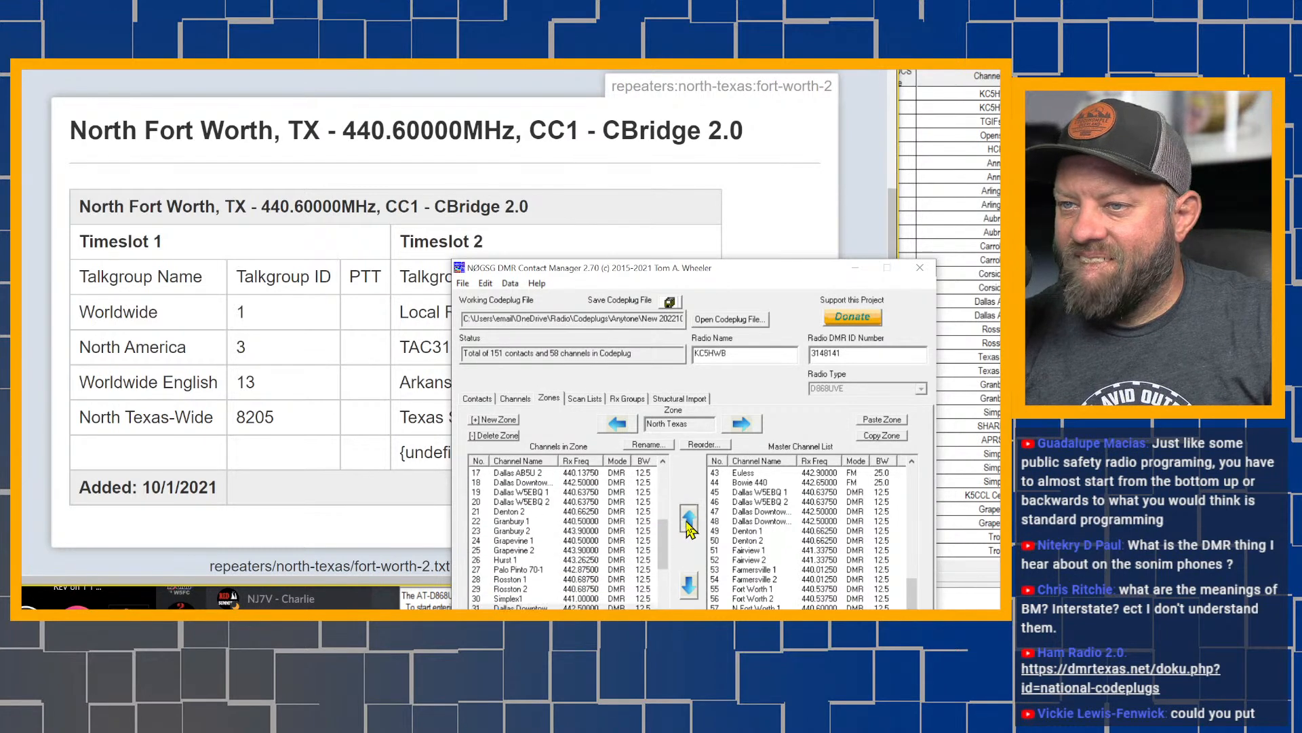
{"action": "left_click", "coordinate": [689, 521]}
{"action": "left_click", "coordinate": [689, 521]}
{"action": "left_click", "coordinate": [688, 521]}
{"action": "left_click", "coordinate": [688, 521]}
{"action": "left_click", "coordinate": [688, 521]}
{"action": "left_click", "coordinate": [688, 521]}
{"action": "left_click", "coordinate": [688, 521]}
{"action": "left_click", "coordinate": [688, 521]}
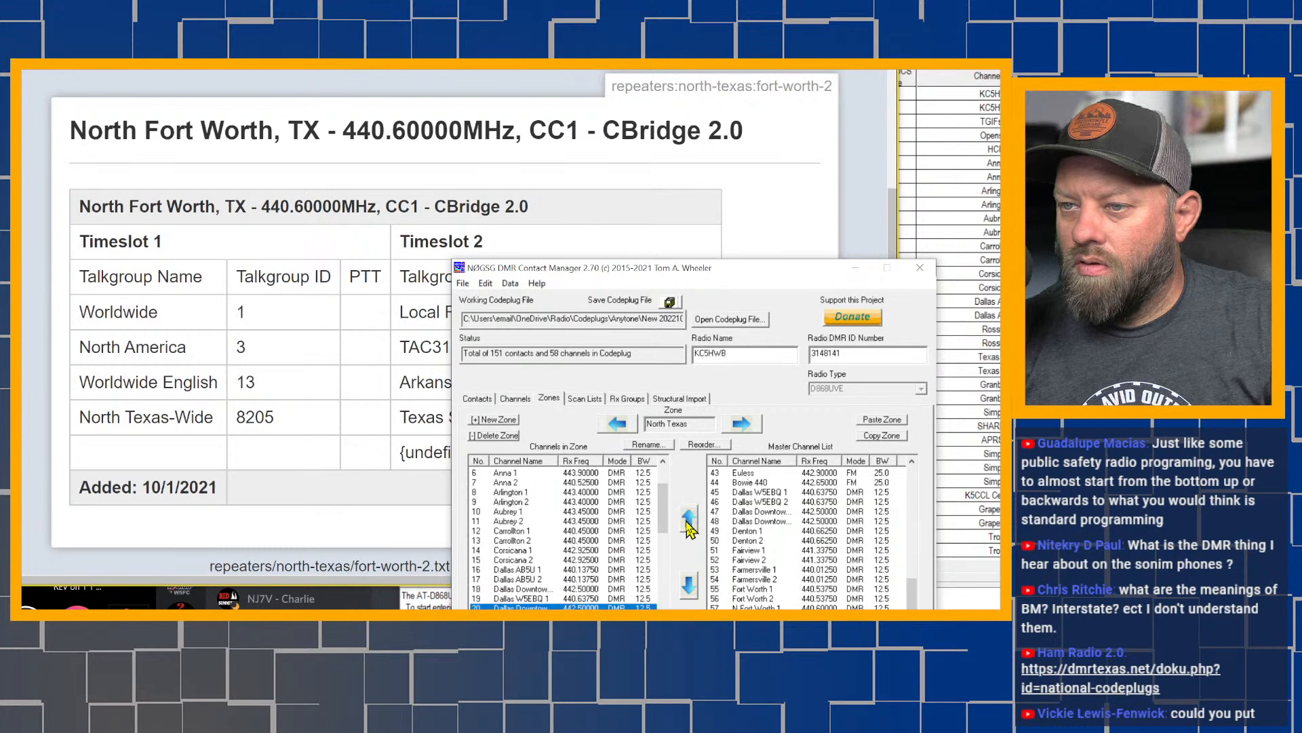
Move Denton 1 up in the North Texas zone from below Simplex4 to sit between Dallas W5EBQ 2 and Denton 2
{"action": "scroll", "coordinate": [600, 538], "scroll_direction": "down", "scroll_amount": 6}
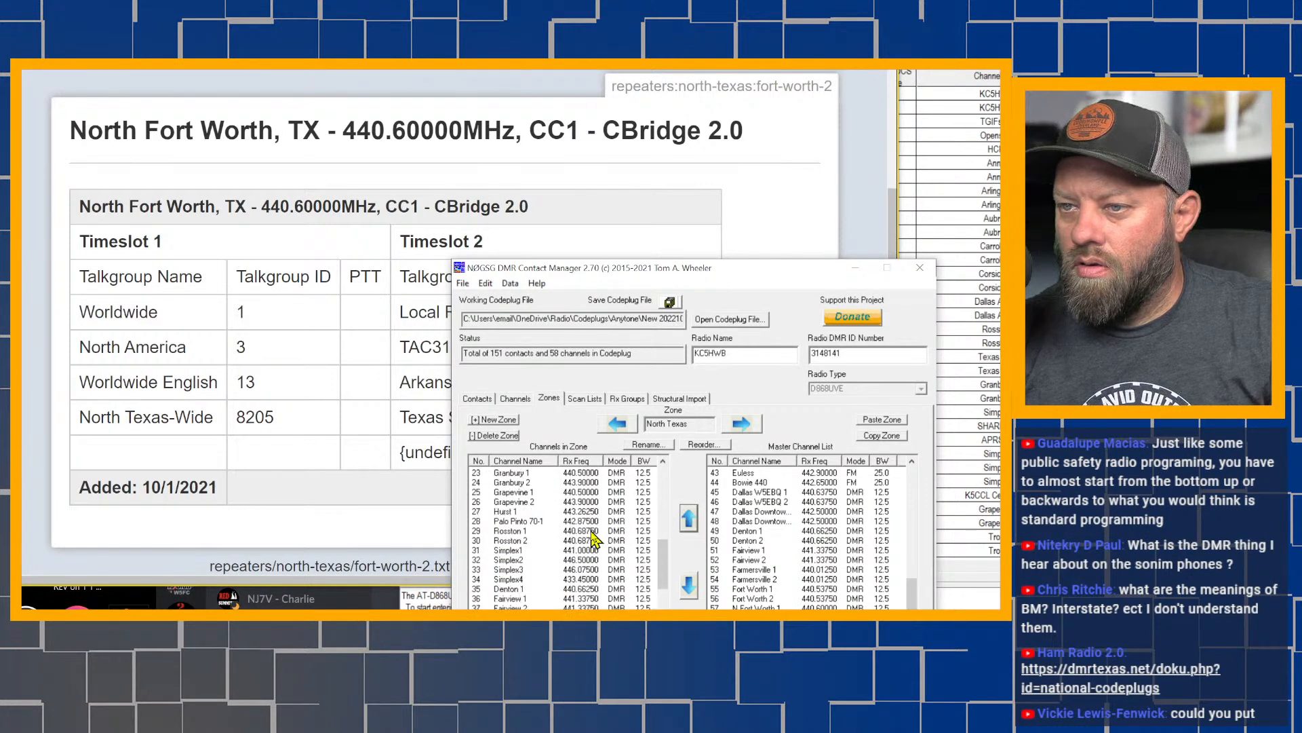
{"action": "left_click", "coordinate": [531, 589]}
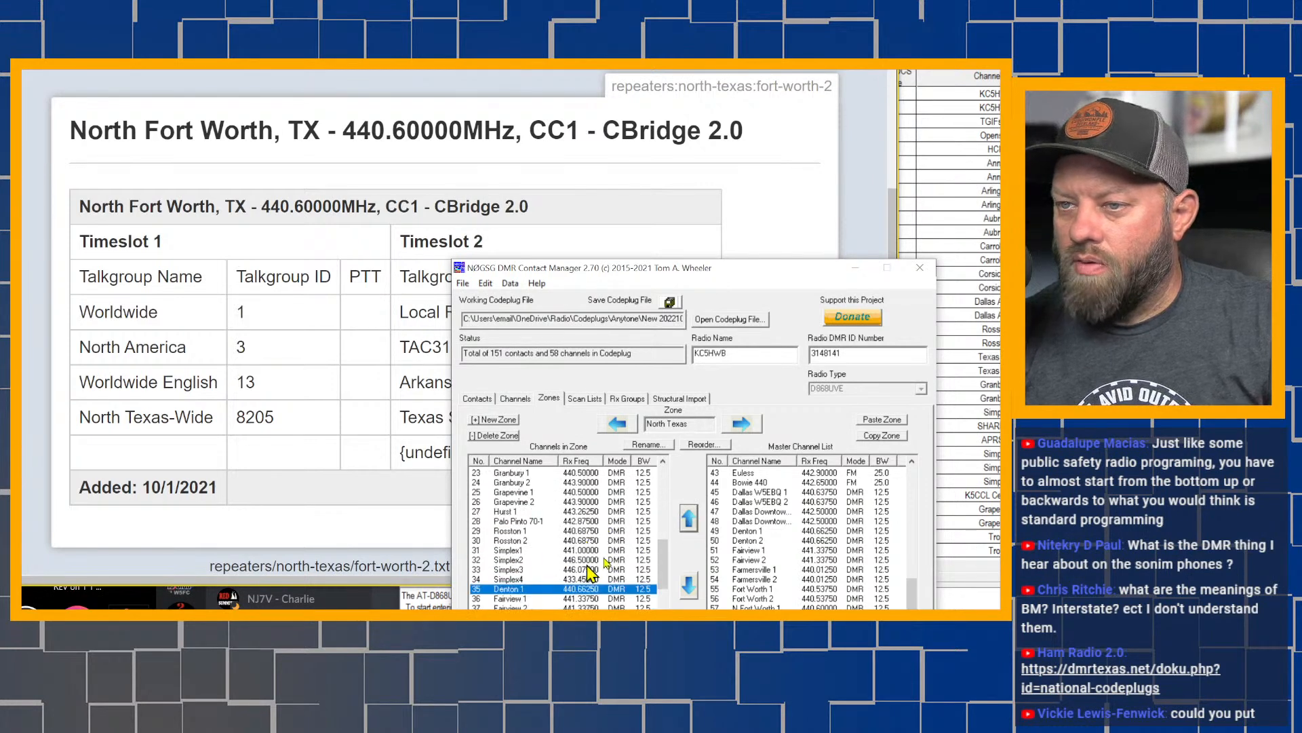
{"action": "left_click", "coordinate": [694, 521]}
{"action": "left_click", "coordinate": [688, 519]}
{"action": "left_click", "coordinate": [688, 520]}
{"action": "left_click", "coordinate": [689, 520]}
{"action": "left_click", "coordinate": [689, 519]}
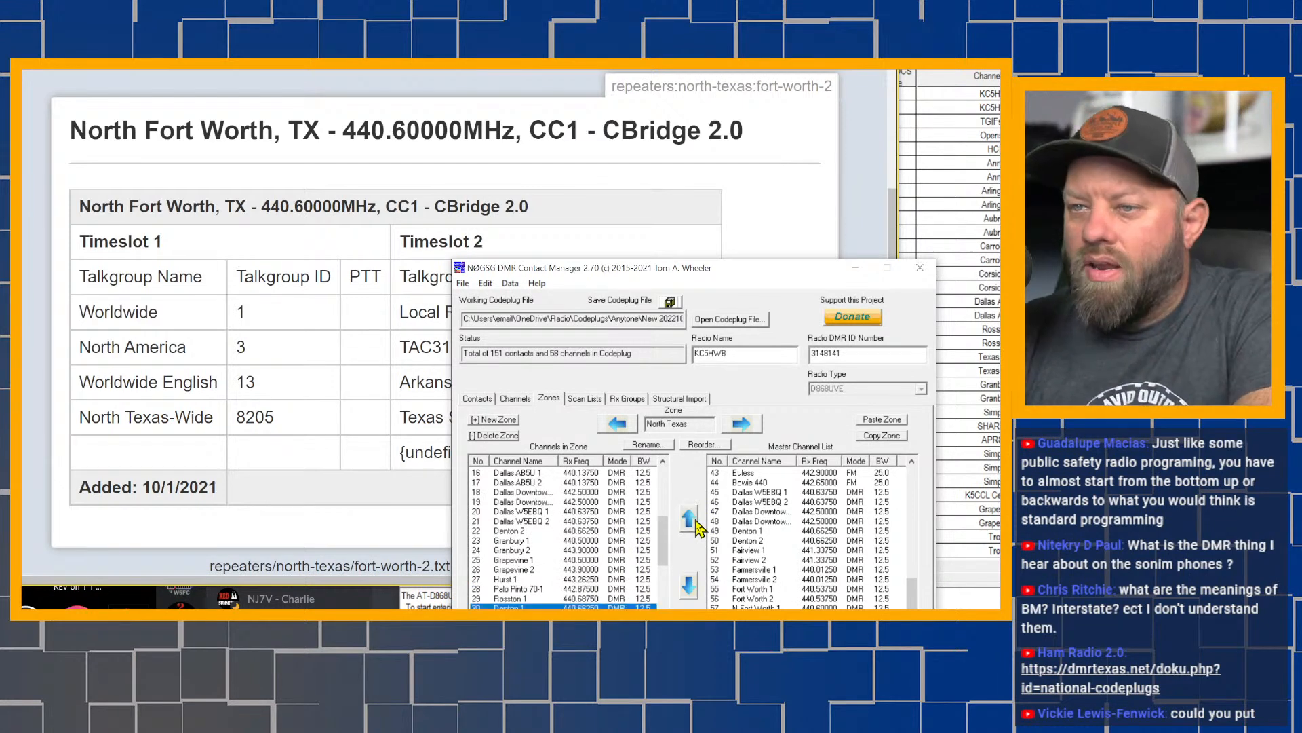
{"action": "left_click", "coordinate": [688, 519]}
{"action": "left_click", "coordinate": [688, 519]}
{"action": "left_click", "coordinate": [695, 521]}
{"action": "left_click", "coordinate": [696, 521]}
{"action": "left_click", "coordinate": [696, 521]}
{"action": "left_click", "coordinate": [696, 520]}
{"action": "left_click", "coordinate": [696, 520]}
{"action": "left_click", "coordinate": [696, 521]}
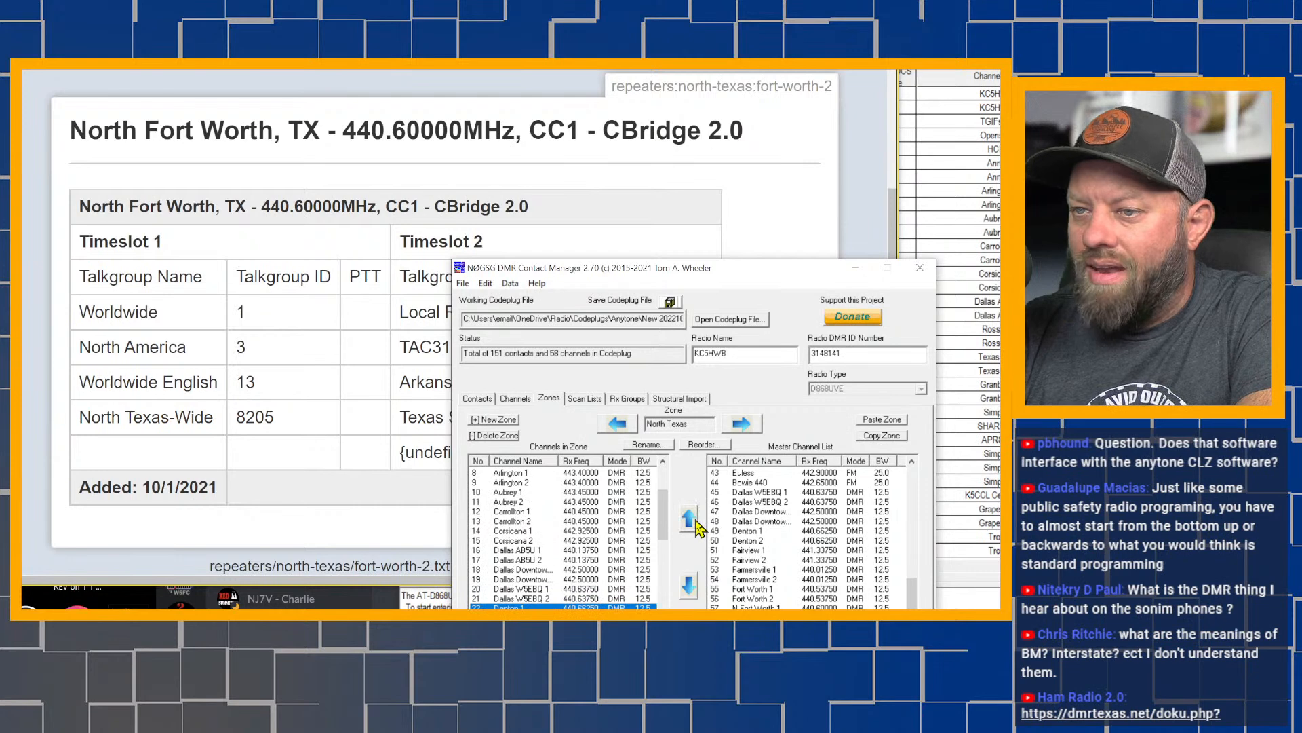
{"action": "scroll", "coordinate": [600, 563], "scroll_direction": "down", "scroll_amount": 2}
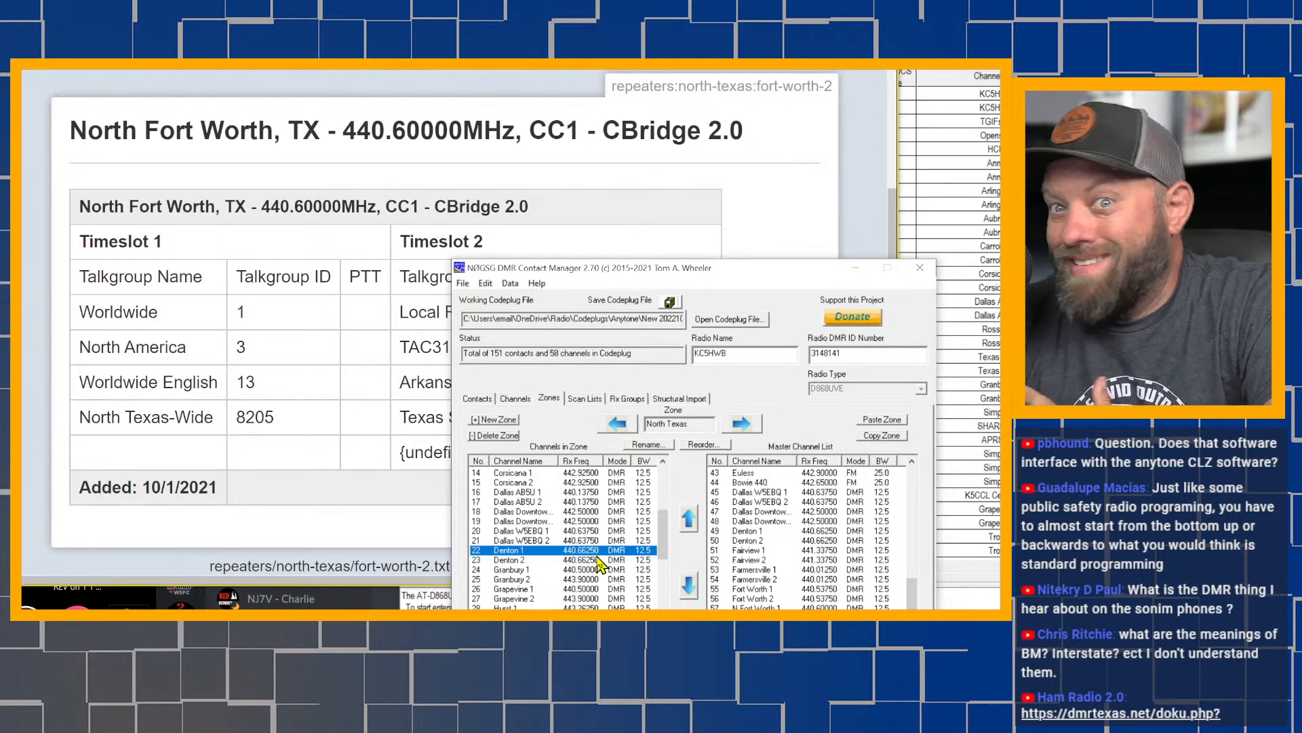
Move Fairview 1 up in the zone from below Simplex4 to sit between Denton 2 and Granbury 1
{"action": "scroll", "coordinate": [599, 563], "scroll_direction": "down", "scroll_amount": 5}
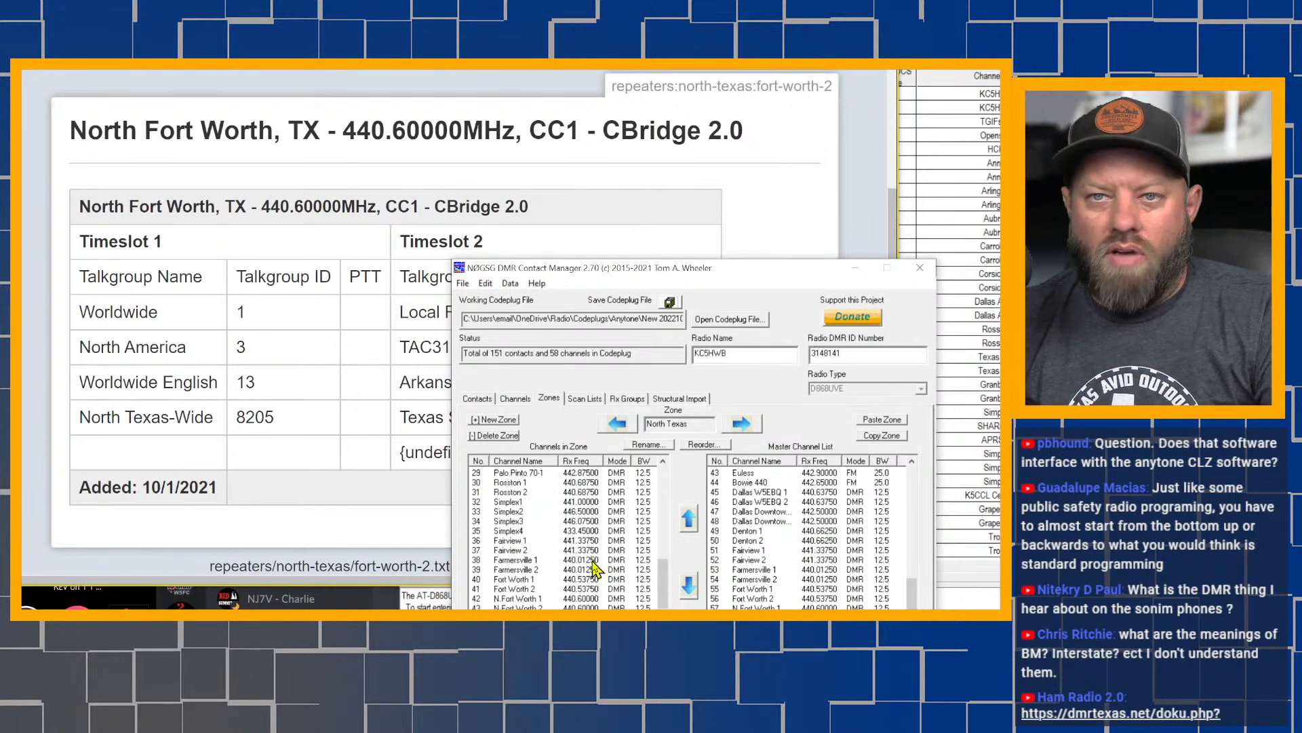
{"action": "scroll", "coordinate": [560, 592], "scroll_direction": "up", "scroll_amount": 2}
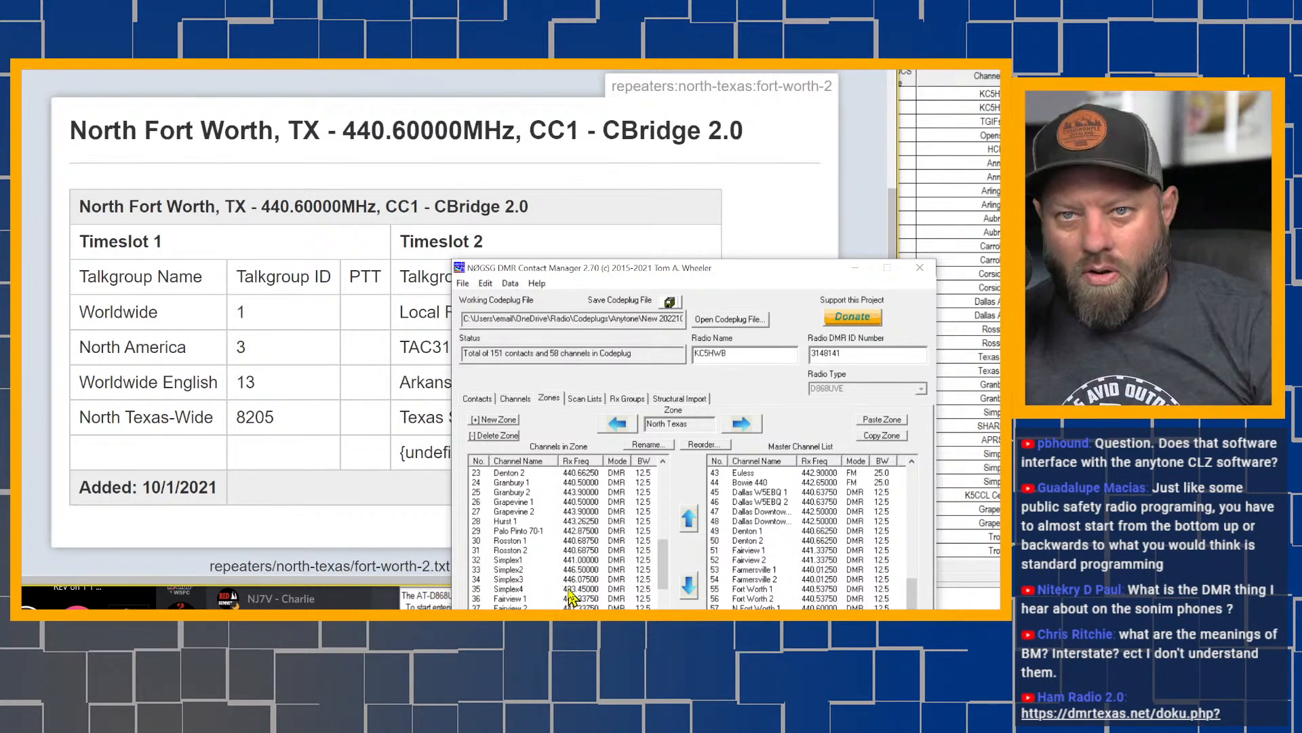
{"action": "scroll", "coordinate": [569, 595], "scroll_direction": "up", "scroll_amount": 2}
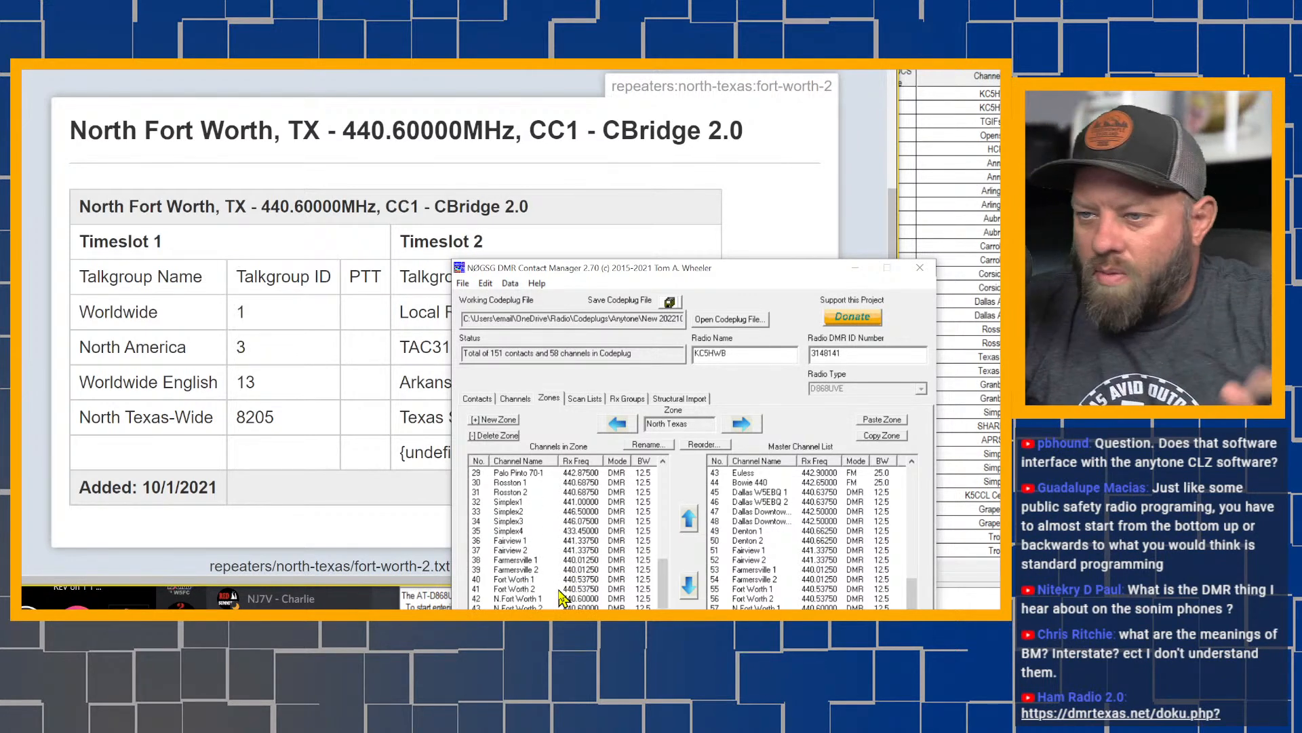
{"action": "scroll", "coordinate": [563, 536], "scroll_direction": "down", "scroll_amount": 1}
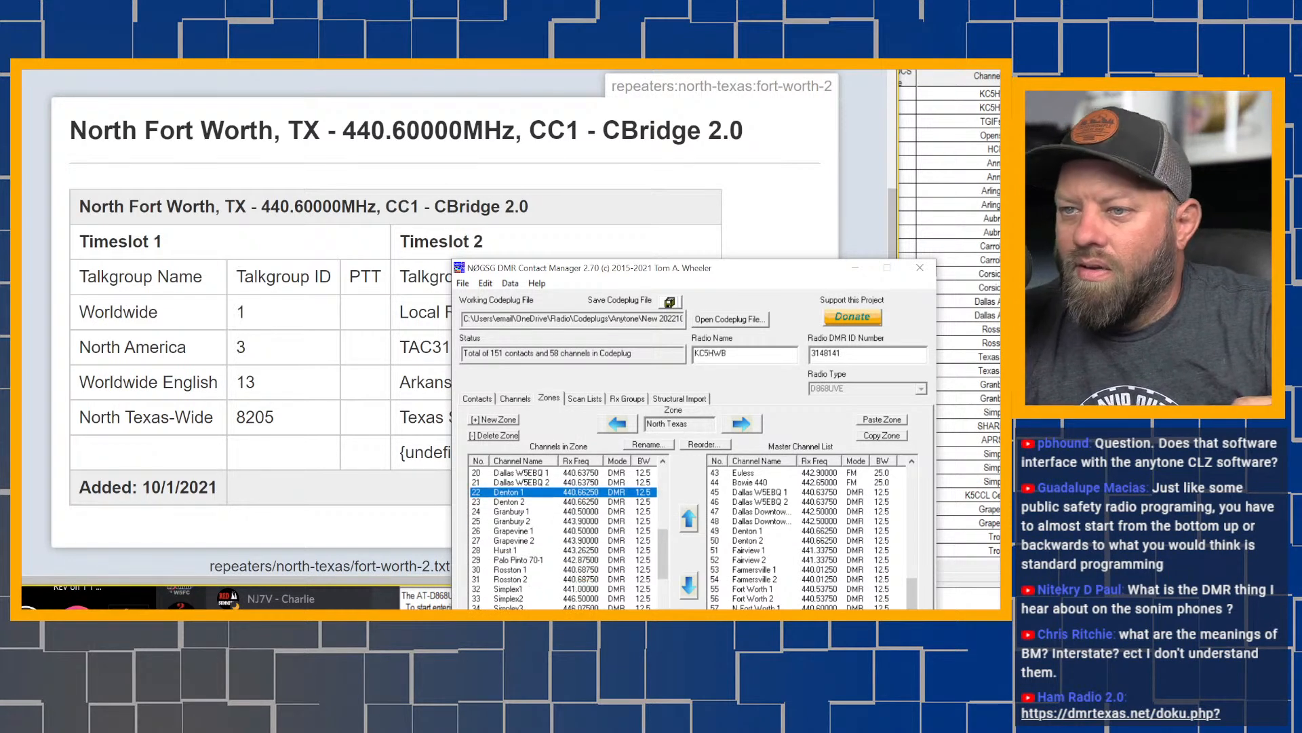
{"action": "scroll", "coordinate": [593, 602], "scroll_direction": "down", "scroll_amount": 1}
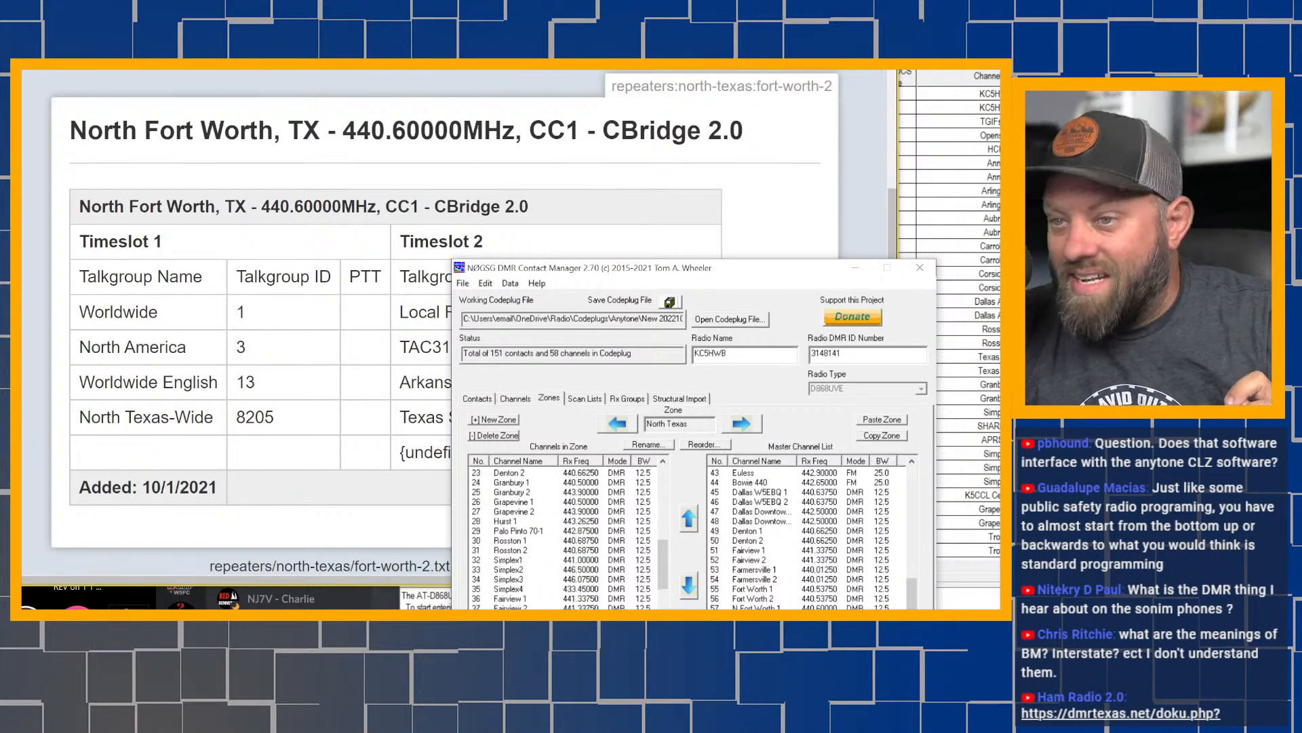
{"action": "scroll", "coordinate": [594, 602], "scroll_direction": "down", "scroll_amount": 1}
{"action": "scroll", "coordinate": [594, 602], "scroll_direction": "down", "scroll_amount": 1}
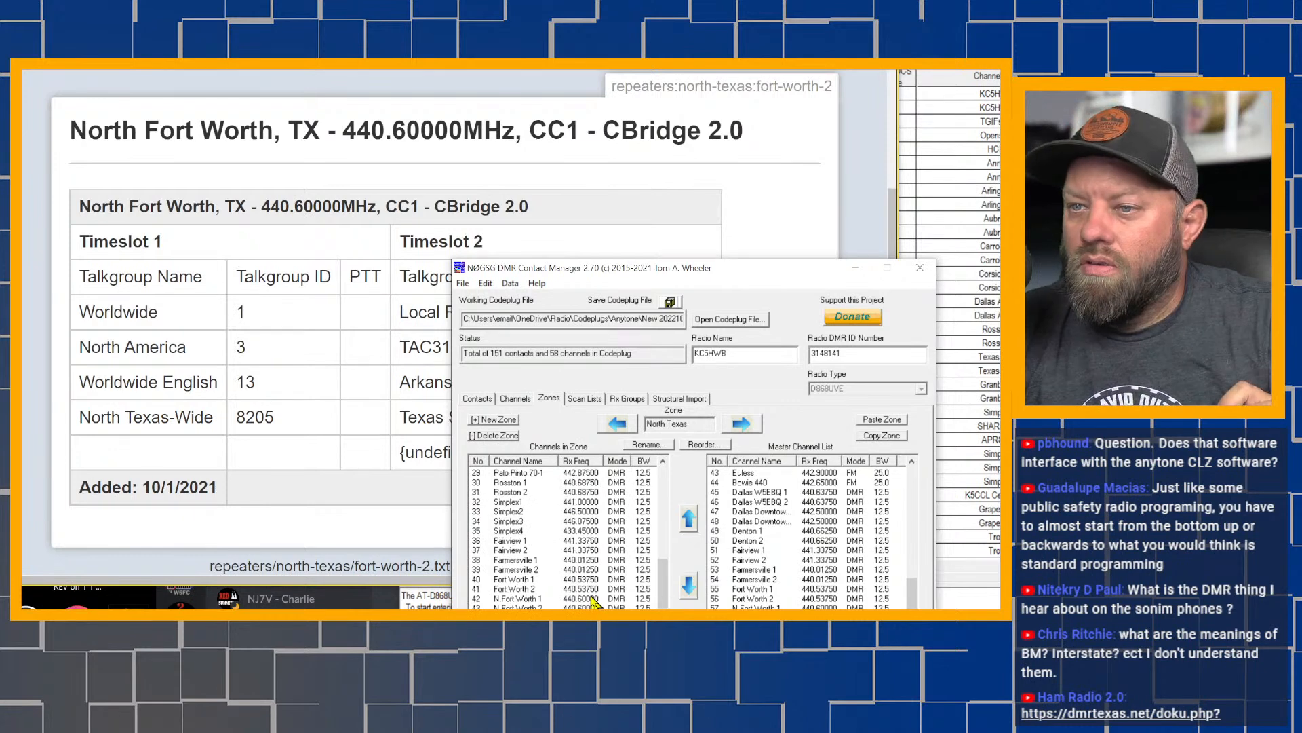
{"action": "left_click", "coordinate": [532, 540]}
{"action": "left_click", "coordinate": [688, 521]}
{"action": "left_click", "coordinate": [688, 521]}
{"action": "left_click", "coordinate": [688, 521]}
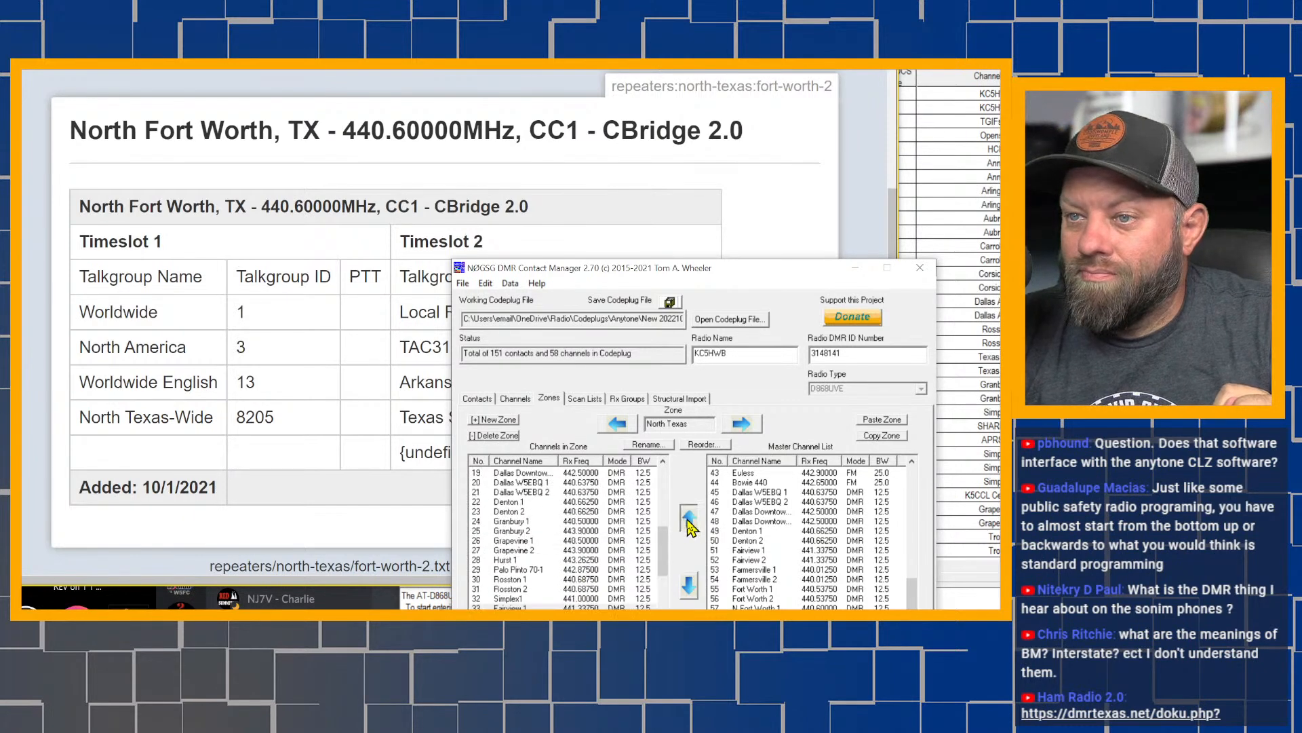
{"action": "left_click", "coordinate": [689, 521]}
{"action": "left_click", "coordinate": [688, 521]}
{"action": "left_click", "coordinate": [688, 521]}
{"action": "left_click", "coordinate": [689, 521]}
{"action": "left_click", "coordinate": [689, 521]}
{"action": "left_click", "coordinate": [688, 521]}
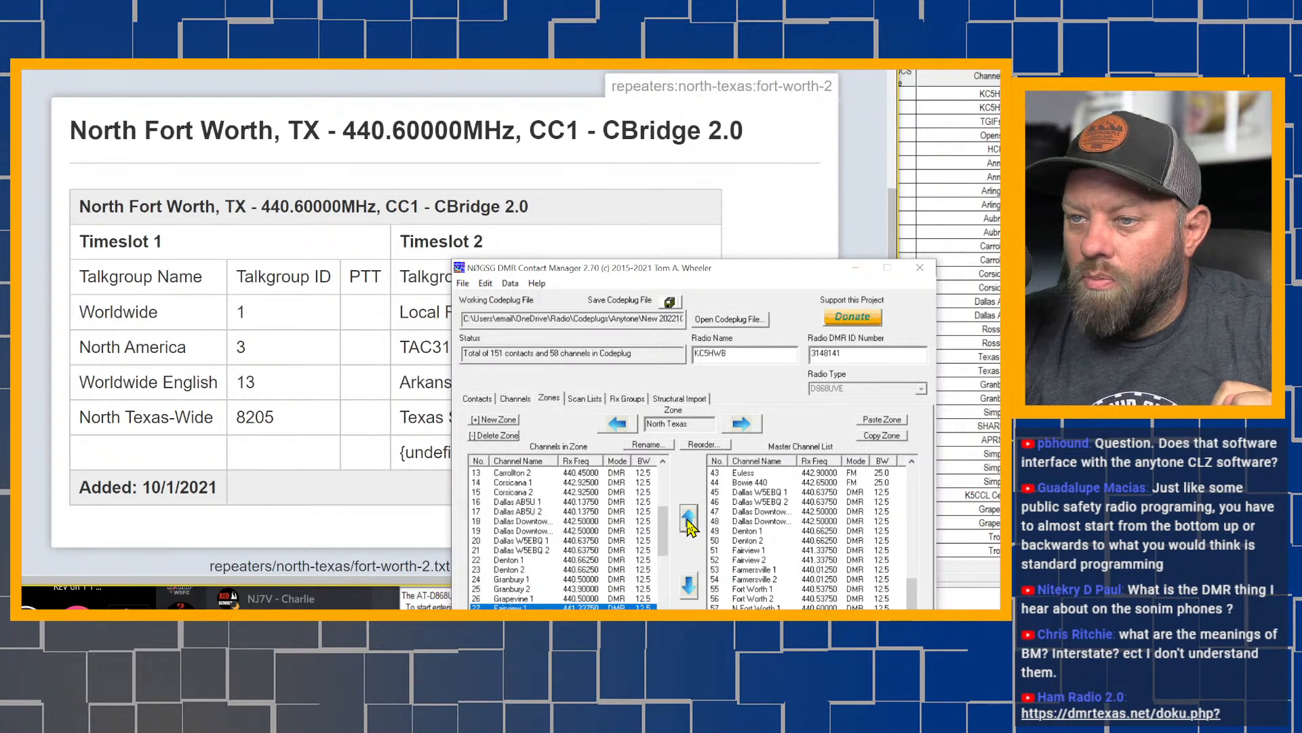
{"action": "left_click", "coordinate": [688, 521]}
{"action": "left_click", "coordinate": [689, 521]}
{"action": "left_click", "coordinate": [688, 521]}
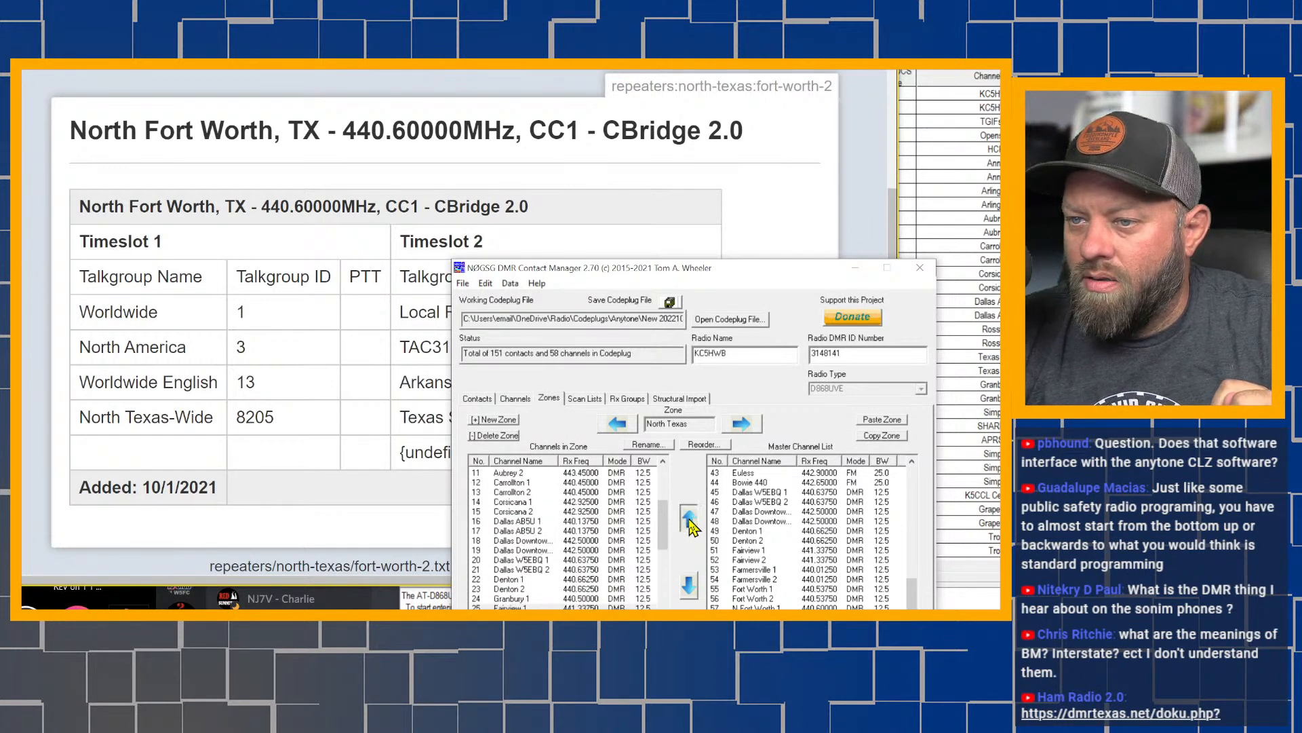
Move Fairview 2 up in the zone to sit directly below Fairview 1, above Granbury 1
{"action": "scroll", "coordinate": [628, 530], "scroll_direction": "down", "scroll_amount": 1}
{"action": "scroll", "coordinate": [628, 529], "scroll_direction": "down", "scroll_amount": 3}
{"action": "scroll", "coordinate": [629, 529], "scroll_direction": "down", "scroll_amount": 2}
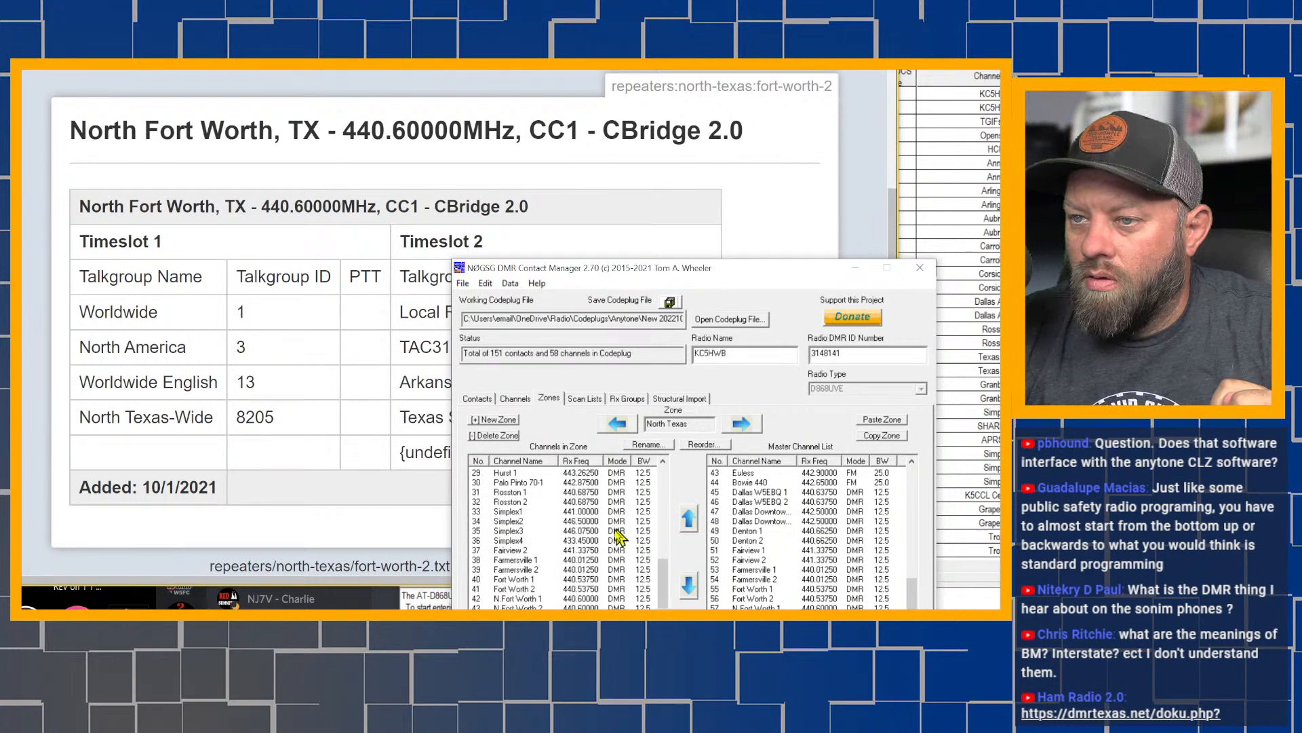
{"action": "left_click", "coordinate": [551, 550]}
{"action": "left_click", "coordinate": [692, 519]}
{"action": "left_click", "coordinate": [691, 518]}
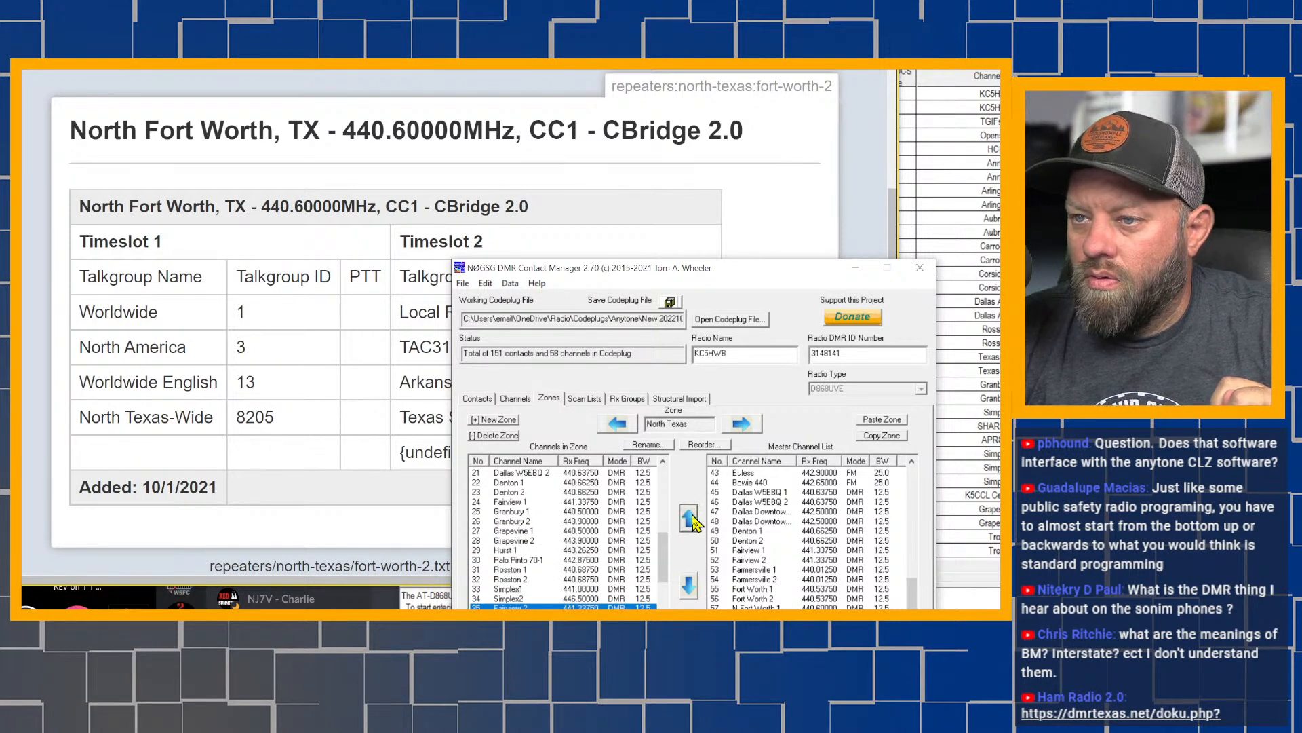
{"action": "left_click", "coordinate": [692, 518]}
{"action": "left_click", "coordinate": [692, 518]}
{"action": "left_click", "coordinate": [692, 519]}
{"action": "left_click", "coordinate": [692, 519]}
{"action": "left_click", "coordinate": [692, 519]}
{"action": "left_click", "coordinate": [692, 519]}
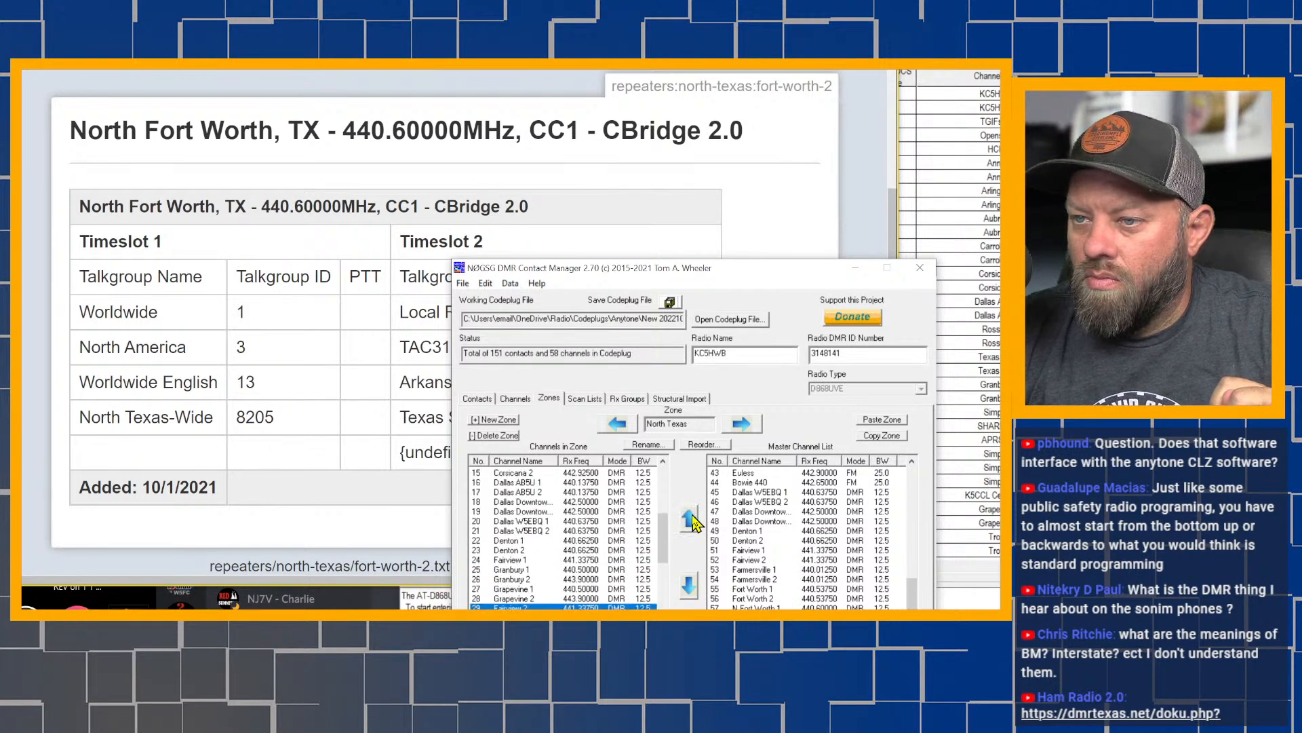
{"action": "scroll", "coordinate": [642, 529], "scroll_direction": "down", "scroll_amount": 1}
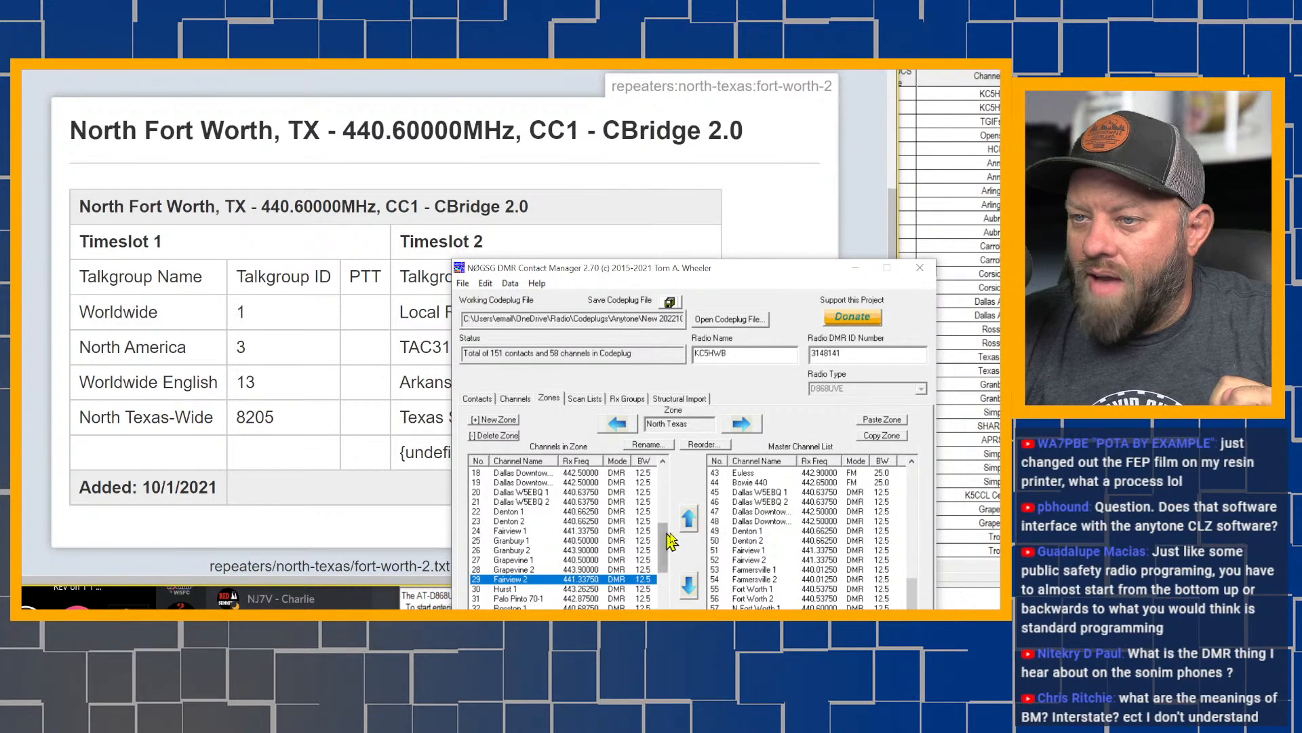
{"action": "left_click", "coordinate": [692, 526]}
{"action": "left_click", "coordinate": [693, 526]}
{"action": "left_click", "coordinate": [690, 519]}
{"action": "left_click", "coordinate": [690, 519]}
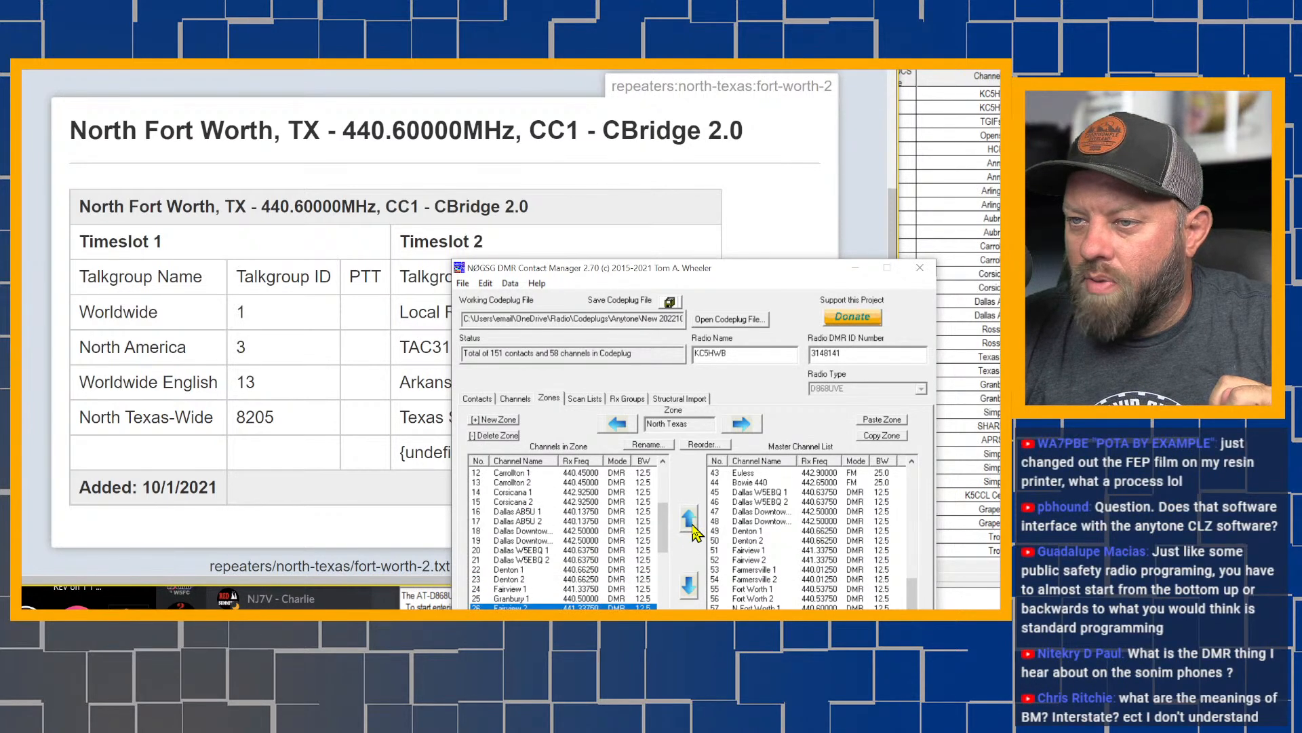
Move Farmersville 1 up in the zone to sit between Fairview 2 and Granbury 1
{"action": "scroll", "coordinate": [634, 541], "scroll_direction": "down", "scroll_amount": 3}
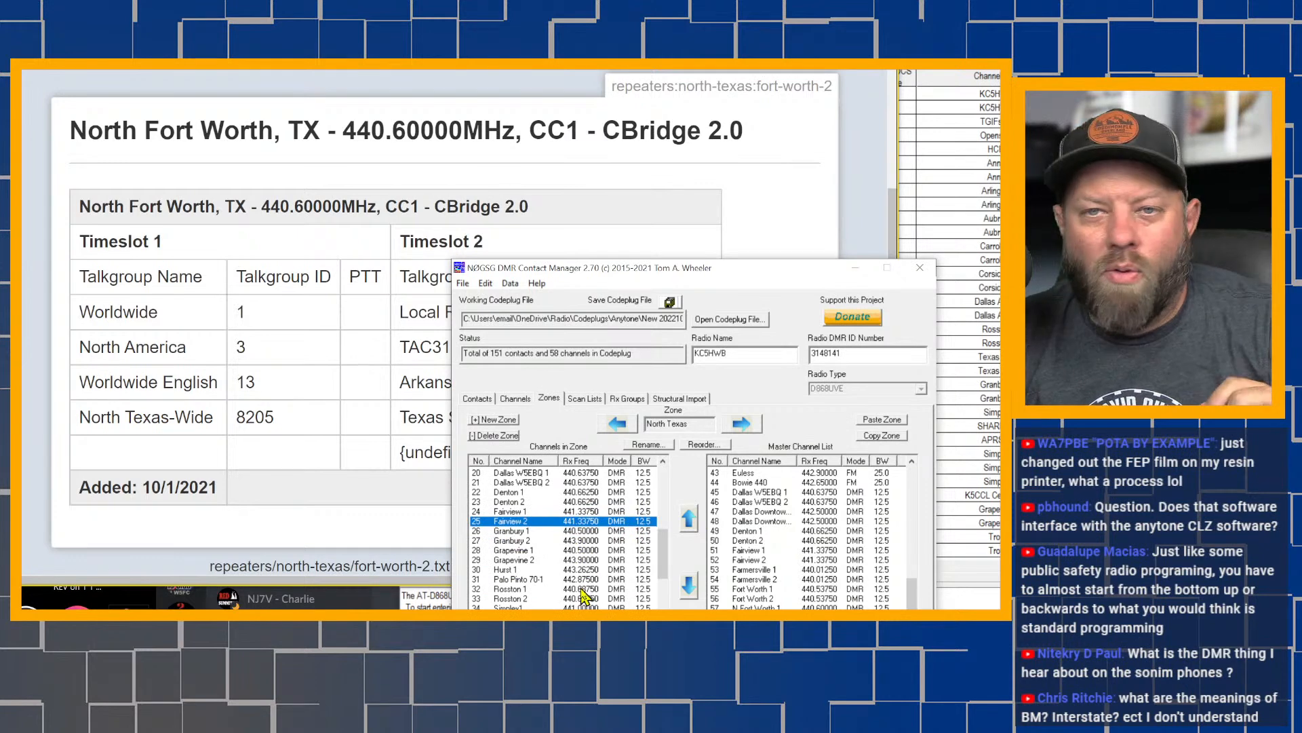
{"action": "scroll", "coordinate": [584, 595], "scroll_direction": "down", "scroll_amount": 3}
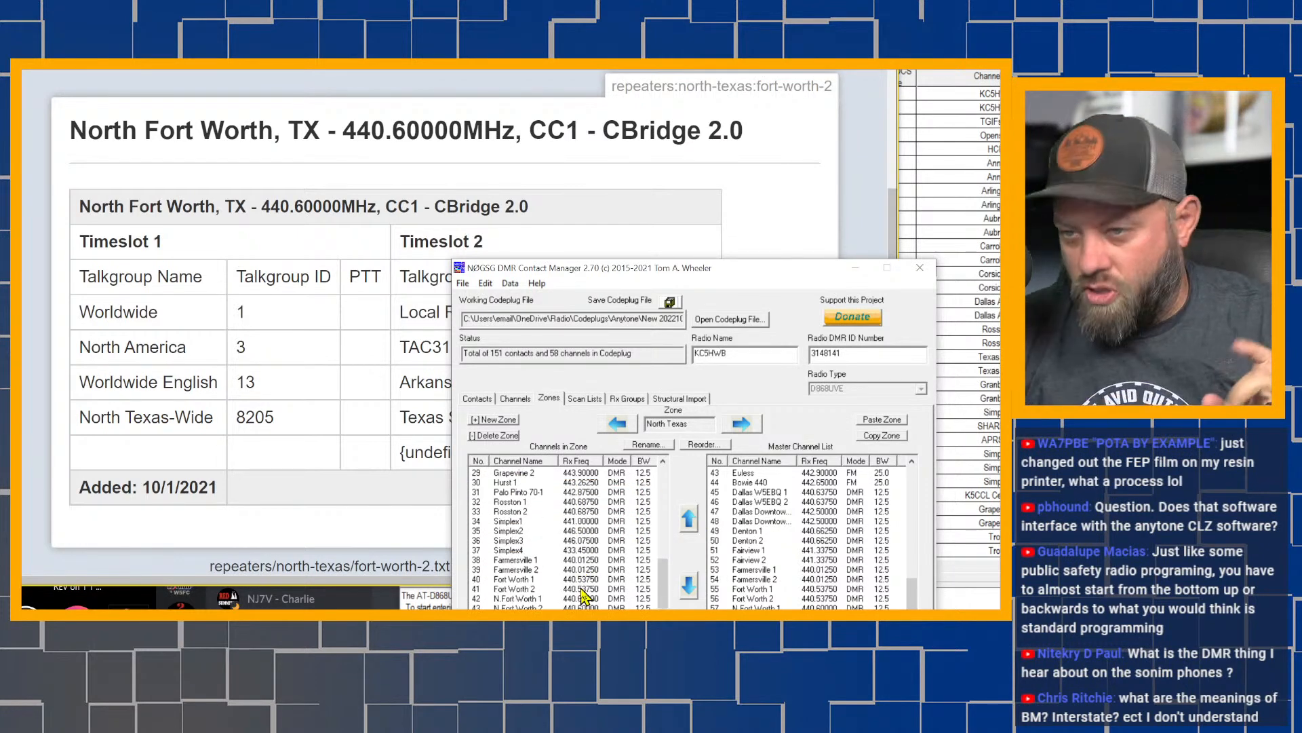
{"action": "left_click", "coordinate": [530, 560]}
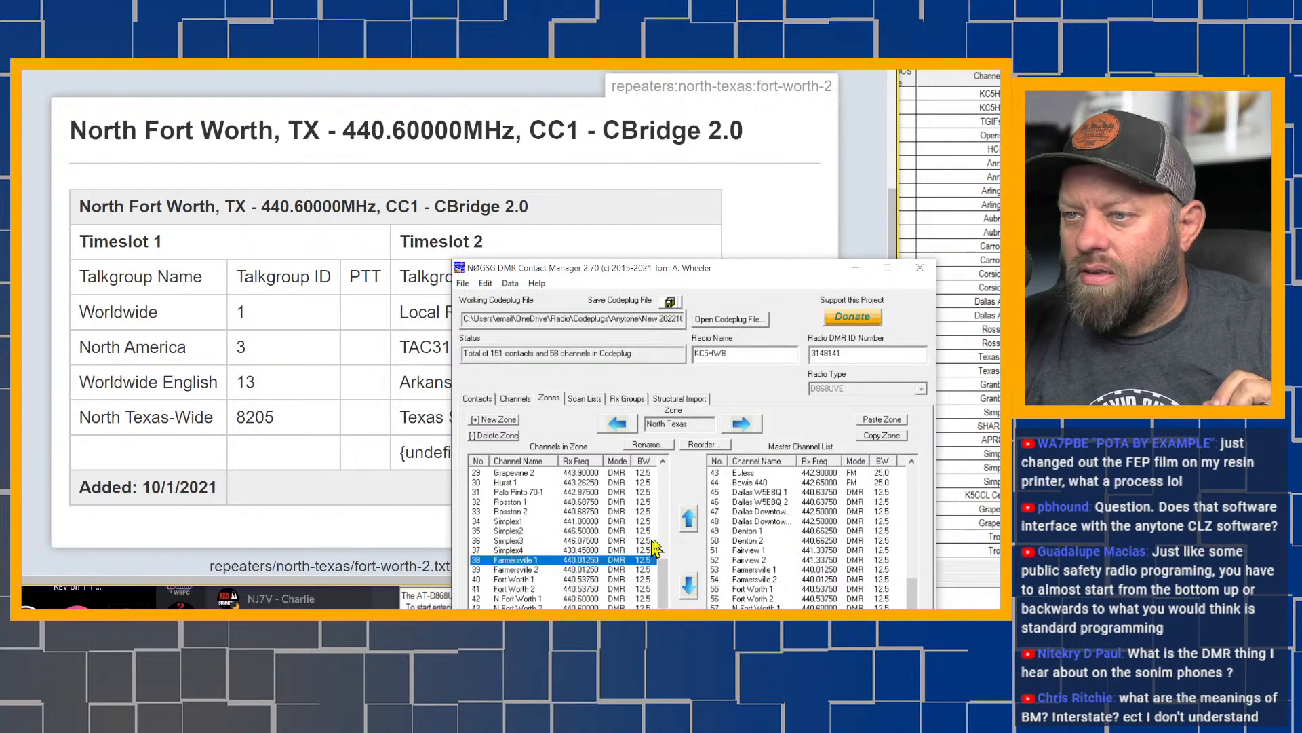
{"action": "left_click", "coordinate": [689, 523]}
{"action": "left_click", "coordinate": [690, 524]}
{"action": "left_click", "coordinate": [690, 524]}
{"action": "left_click", "coordinate": [690, 524]}
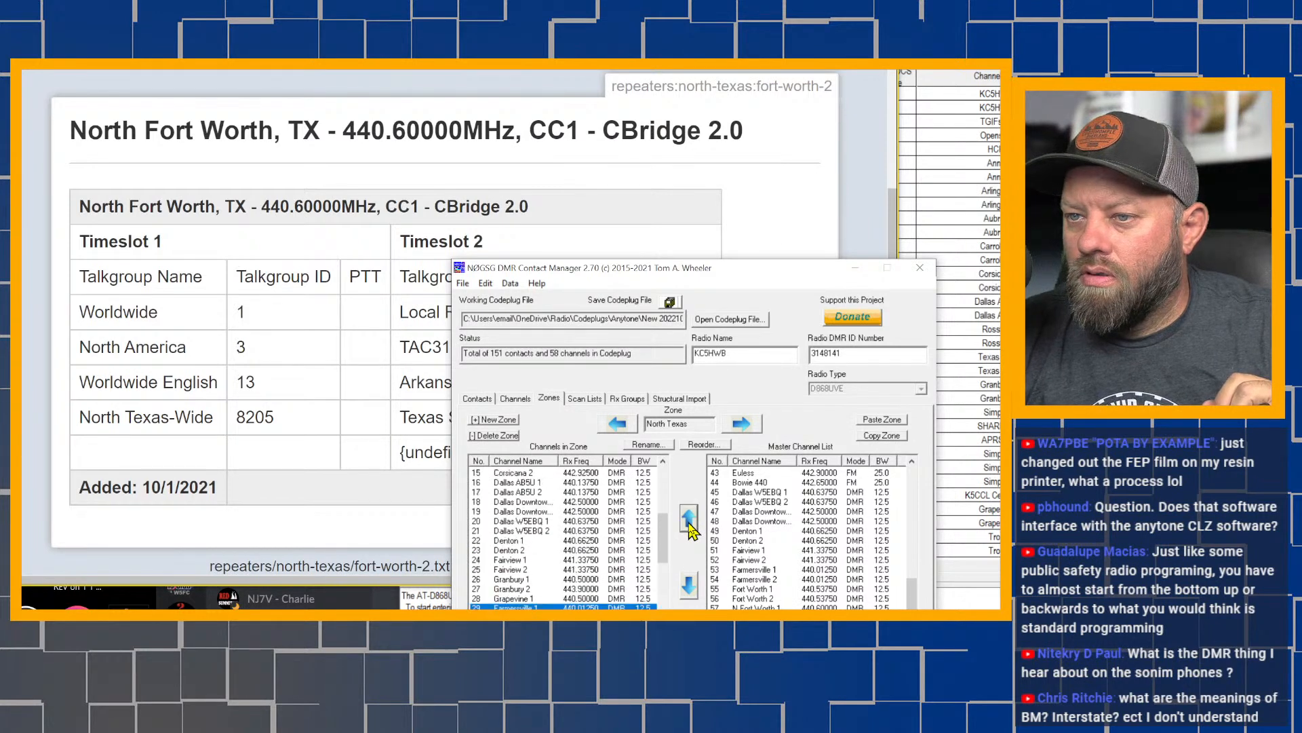
{"action": "left_click", "coordinate": [690, 521]}
{"action": "left_click", "coordinate": [690, 521]}
{"action": "left_click", "coordinate": [690, 521]}
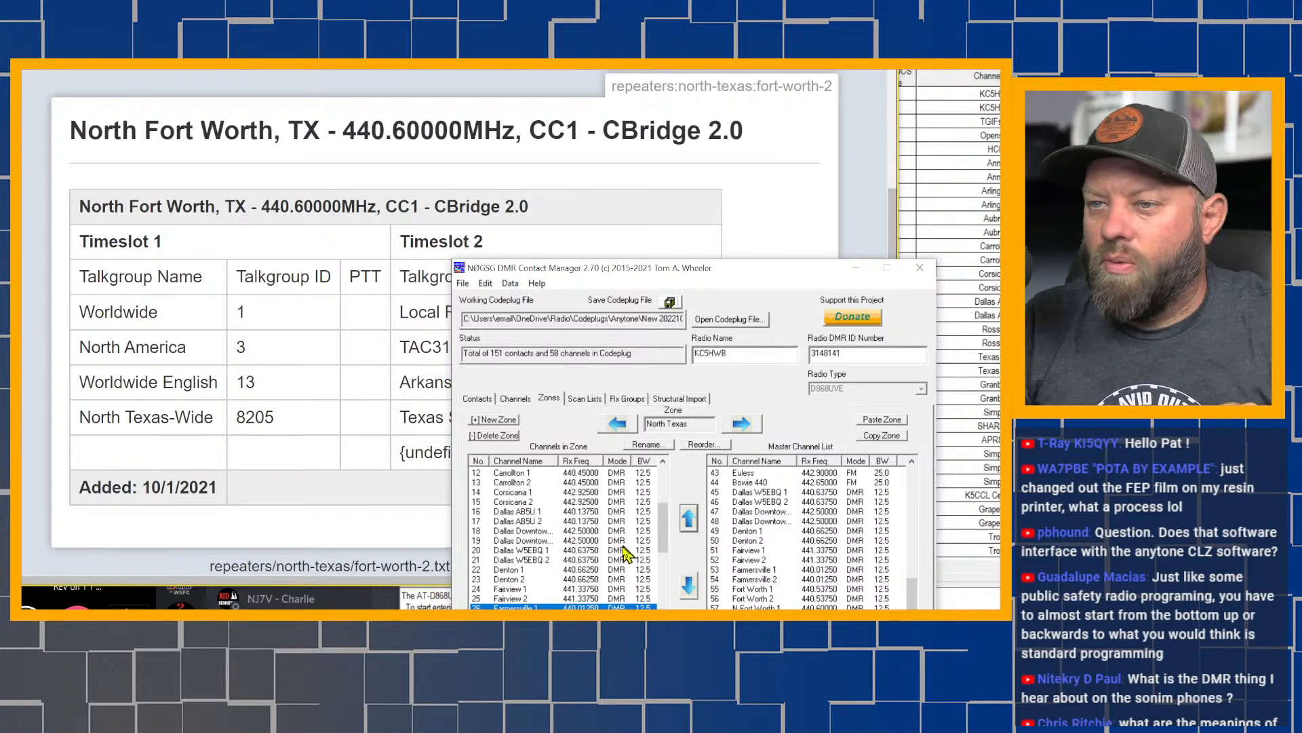
Move Farmersville 2 up in the zone to sit directly below Farmersville 1, above Granbury 1
{"action": "scroll", "coordinate": [580, 593], "scroll_direction": "down", "scroll_amount": 6}
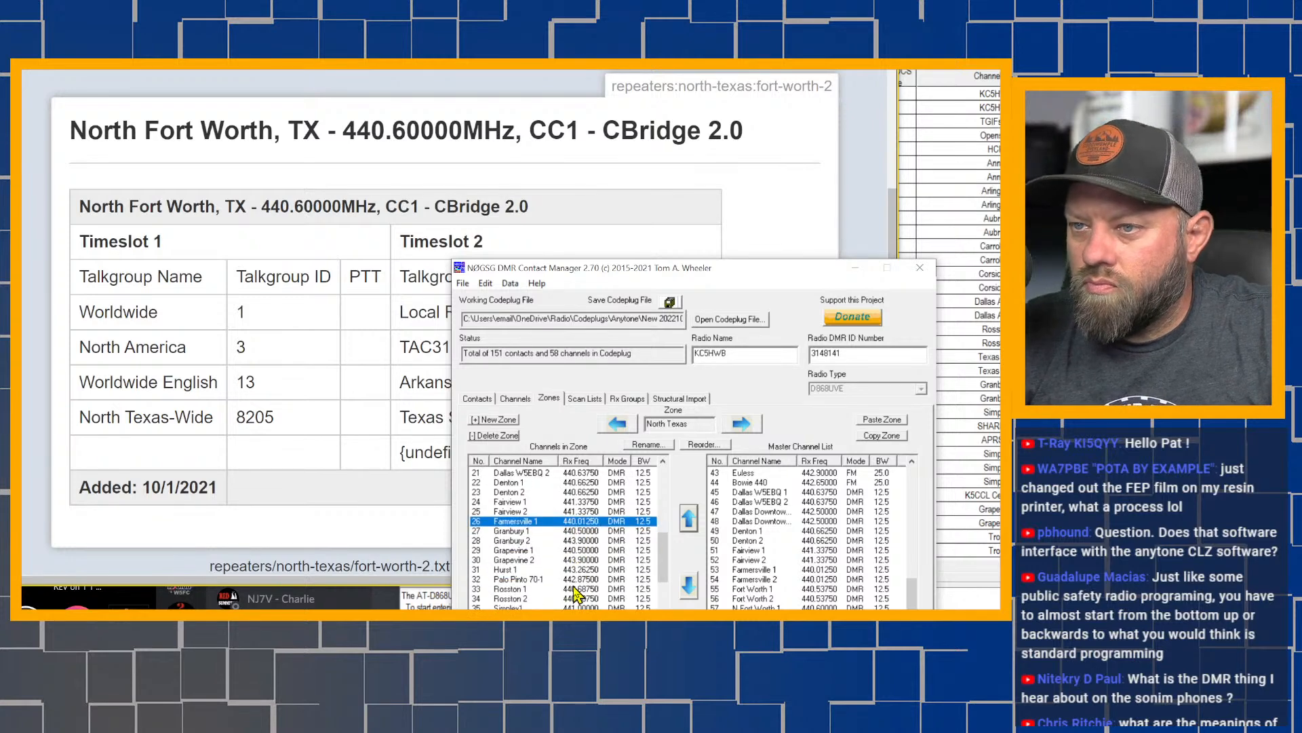
{"action": "left_click", "coordinate": [536, 570]}
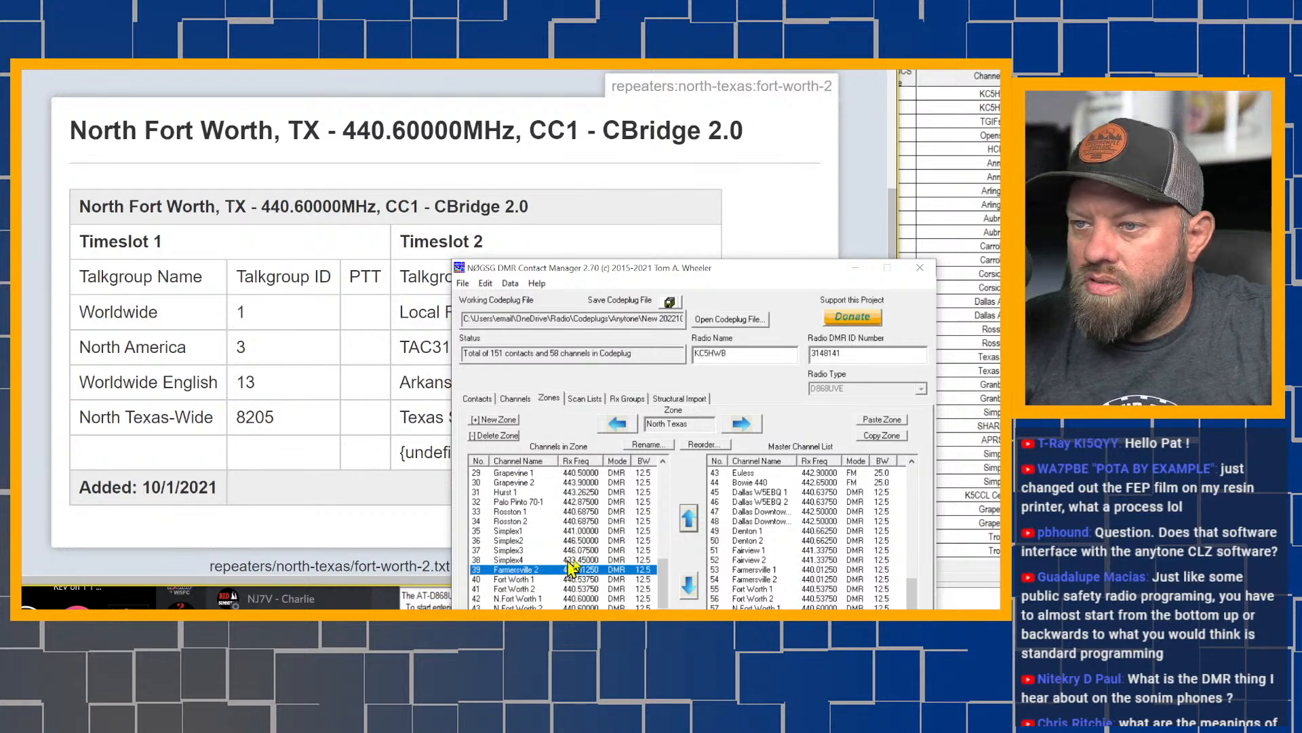
{"action": "left_click", "coordinate": [689, 522]}
{"action": "left_click", "coordinate": [689, 523]}
{"action": "left_click", "coordinate": [689, 522]}
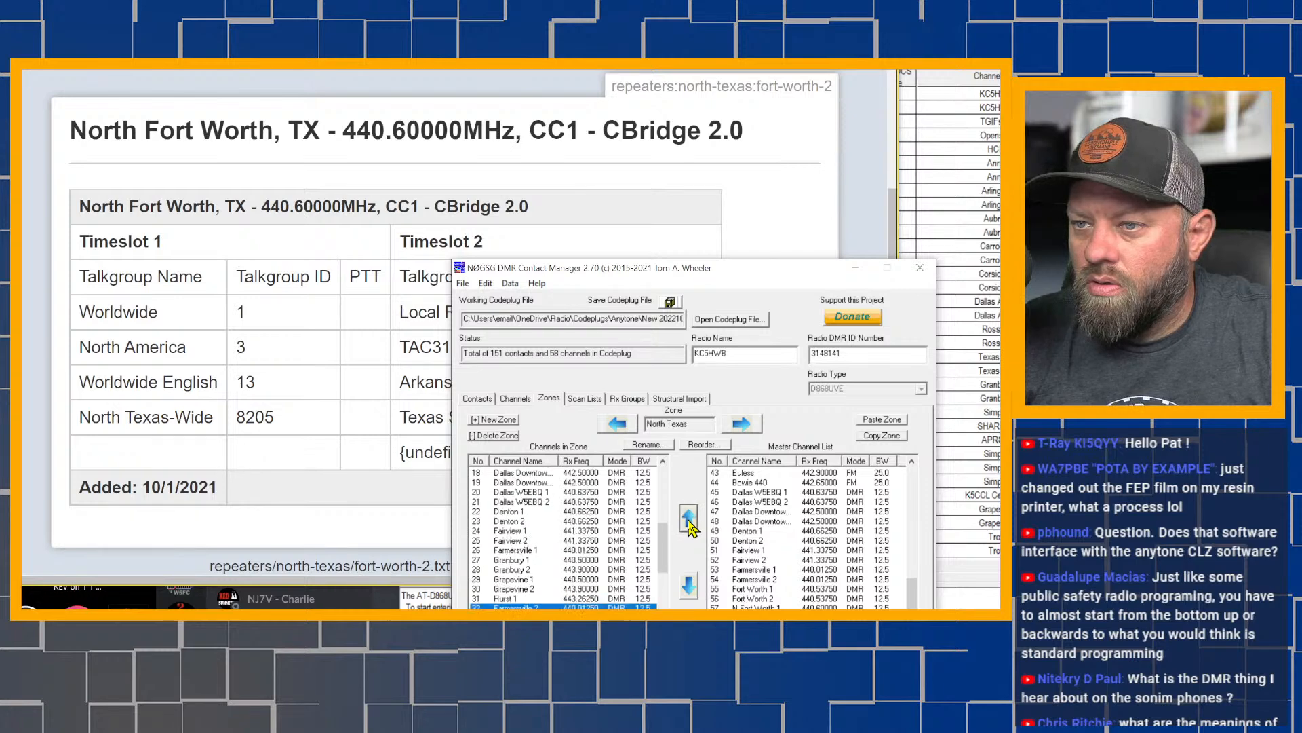
{"action": "left_click", "coordinate": [689, 522]}
{"action": "left_click", "coordinate": [690, 522]}
{"action": "left_click", "coordinate": [689, 521]}
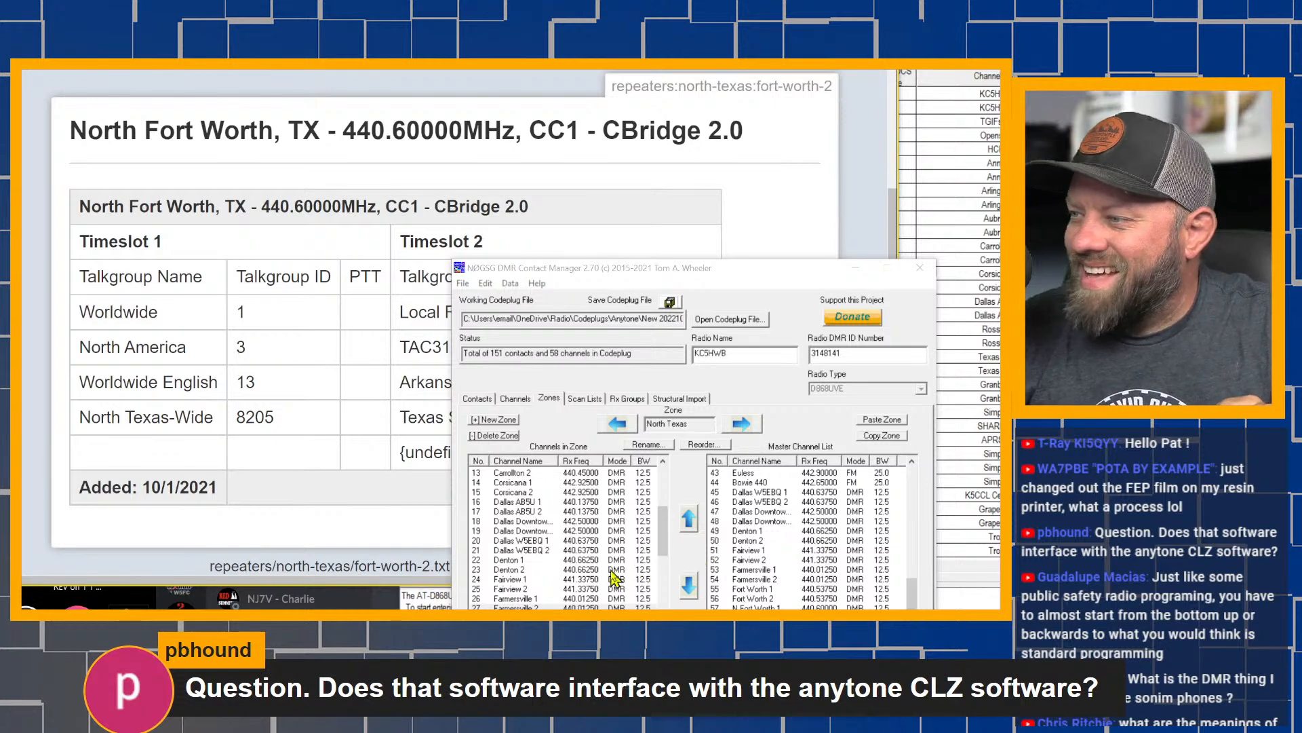
Move Fort Worth 1 up in the zone from below Simplex4 to sit between Farmersville 2 and Granbury 1
{"action": "scroll", "coordinate": [583, 570], "scroll_direction": "down", "scroll_amount": 5}
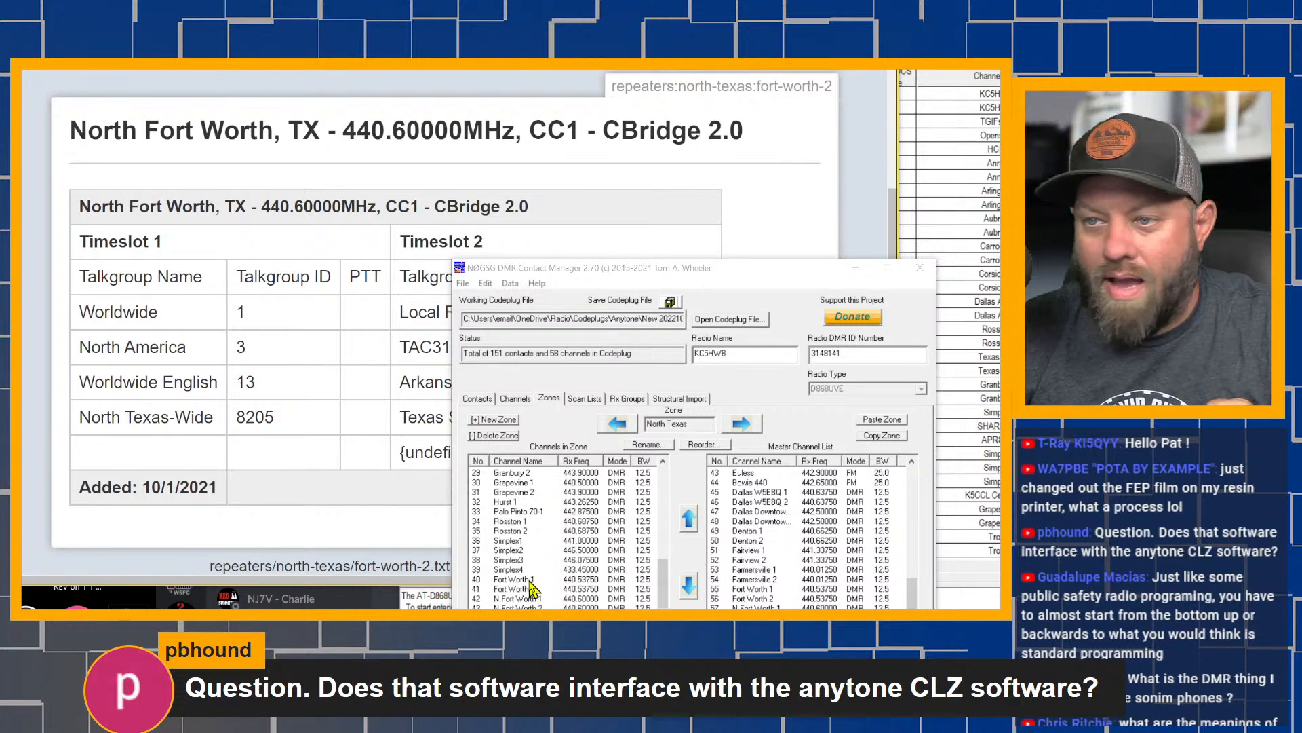
{"action": "left_click", "coordinate": [531, 579]}
{"action": "left_click", "coordinate": [696, 526]}
{"action": "left_click", "coordinate": [697, 527]}
{"action": "left_click", "coordinate": [696, 526]}
{"action": "left_click", "coordinate": [697, 526]}
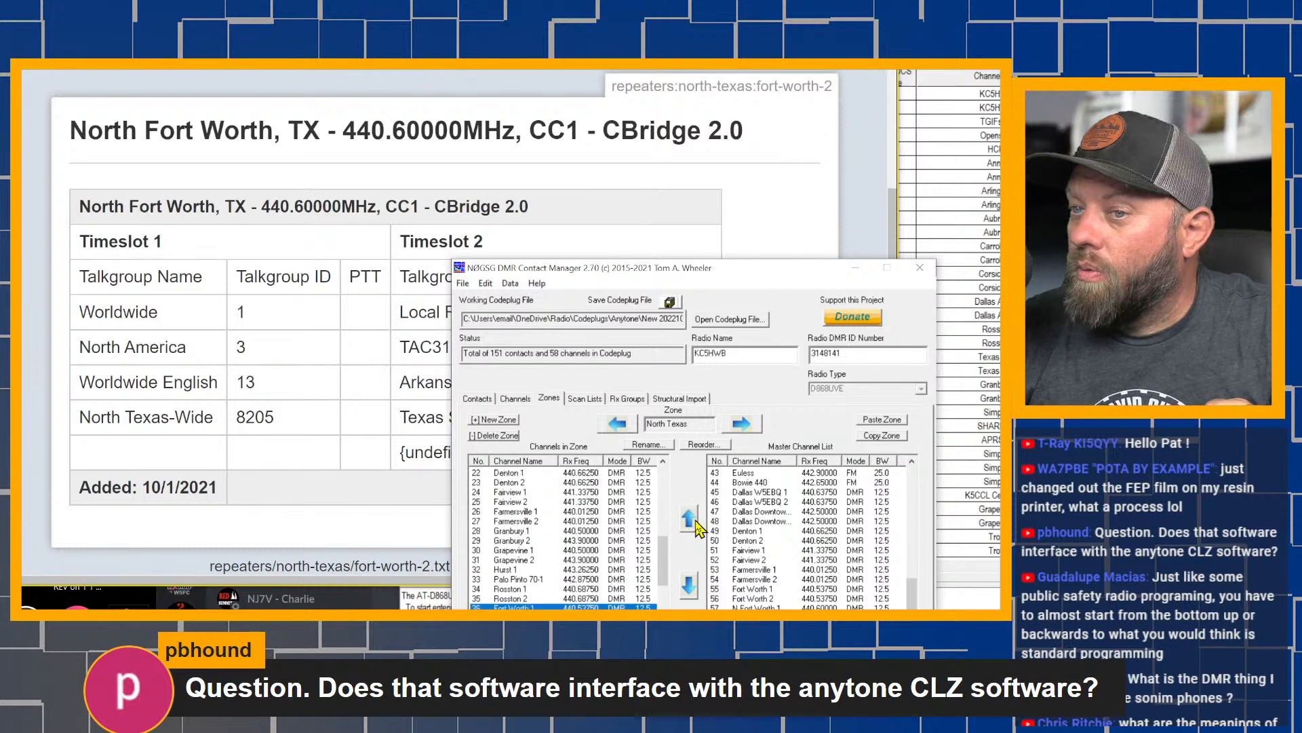
{"action": "left_click", "coordinate": [696, 526]}
{"action": "left_click", "coordinate": [697, 526]}
{"action": "left_click", "coordinate": [689, 518]}
{"action": "left_click", "coordinate": [689, 519]}
{"action": "left_click", "coordinate": [690, 519]}
{"action": "left_click", "coordinate": [689, 519]}
{"action": "left_click", "coordinate": [689, 519]}
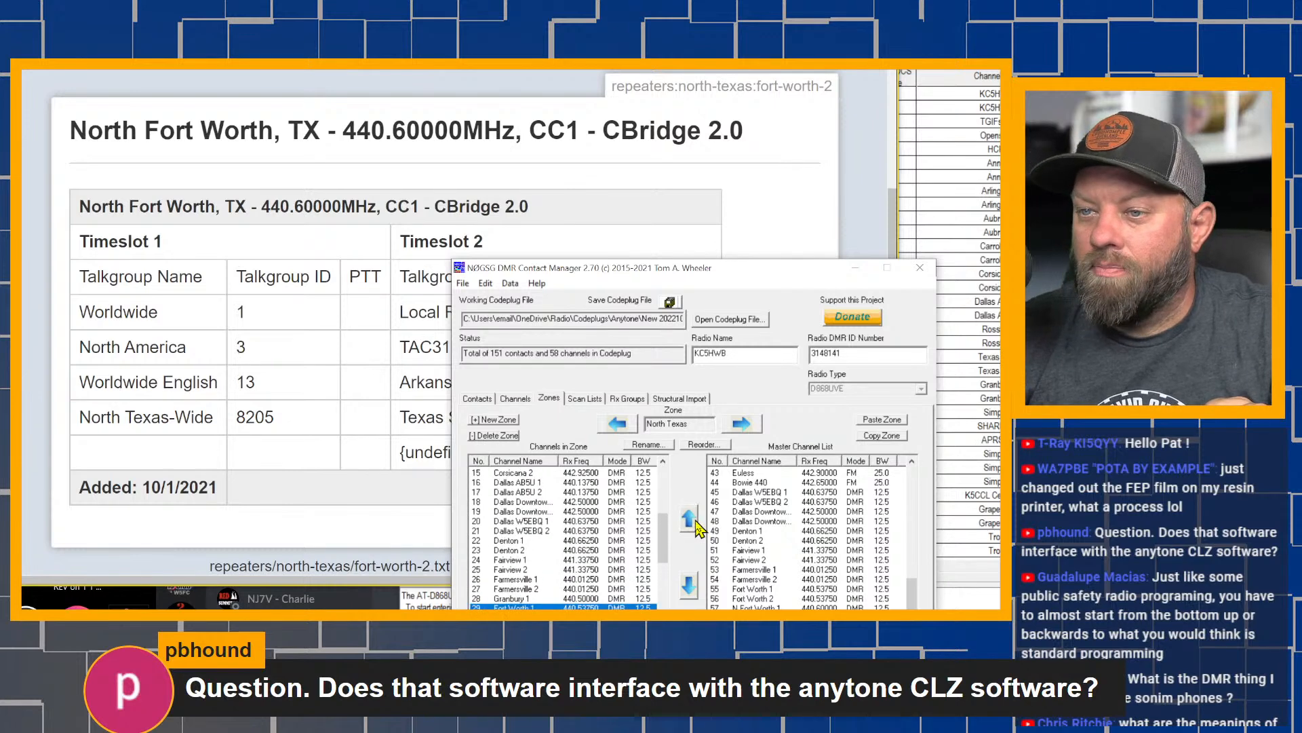
{"action": "left_click", "coordinate": [689, 519]}
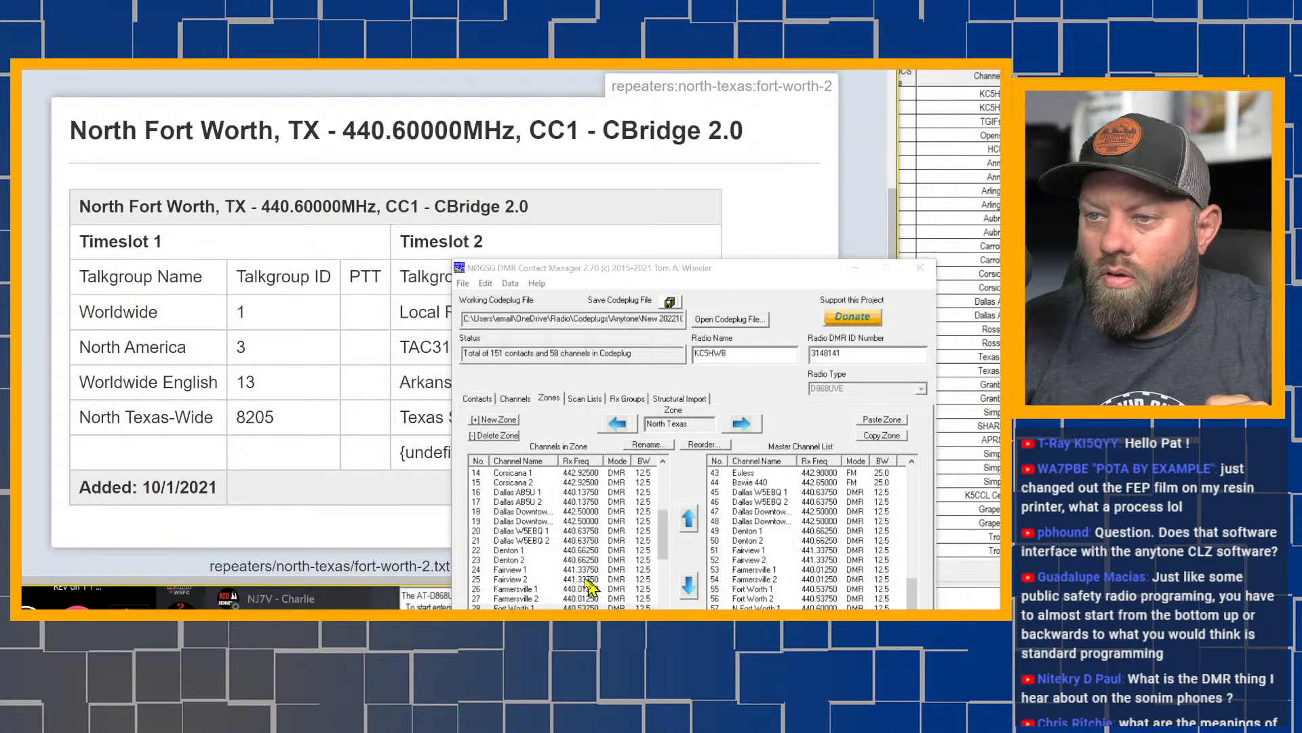
Move Fort Worth 2 up in the zone to sit directly below Fort Worth 1, above Granbury 1
{"action": "scroll", "coordinate": [591, 584], "scroll_direction": "down", "scroll_amount": 5}
{"action": "left_click", "coordinate": [536, 590]}
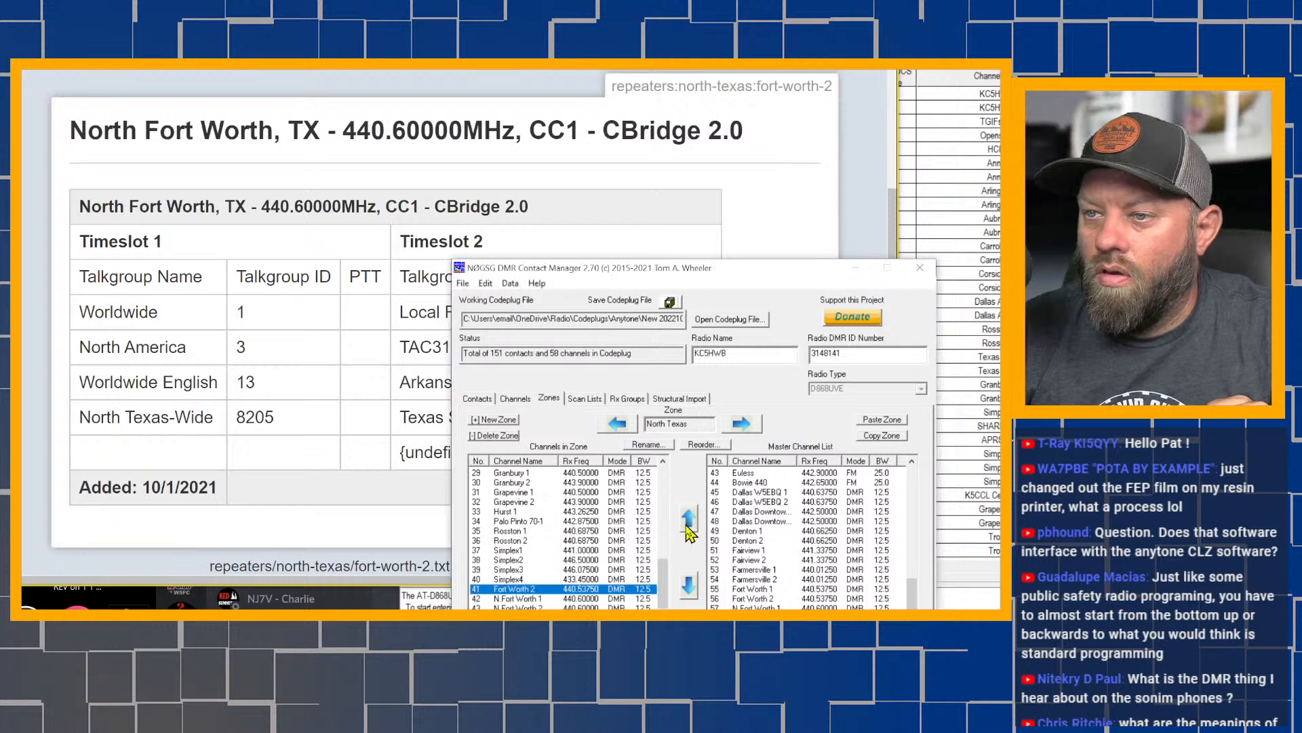
{"action": "left_click", "coordinate": [689, 529]}
{"action": "left_click", "coordinate": [688, 529]}
{"action": "left_click", "coordinate": [688, 529]}
{"action": "left_click", "coordinate": [689, 529]}
{"action": "left_click", "coordinate": [688, 529]}
{"action": "left_click", "coordinate": [688, 525]}
{"action": "left_click", "coordinate": [688, 526]}
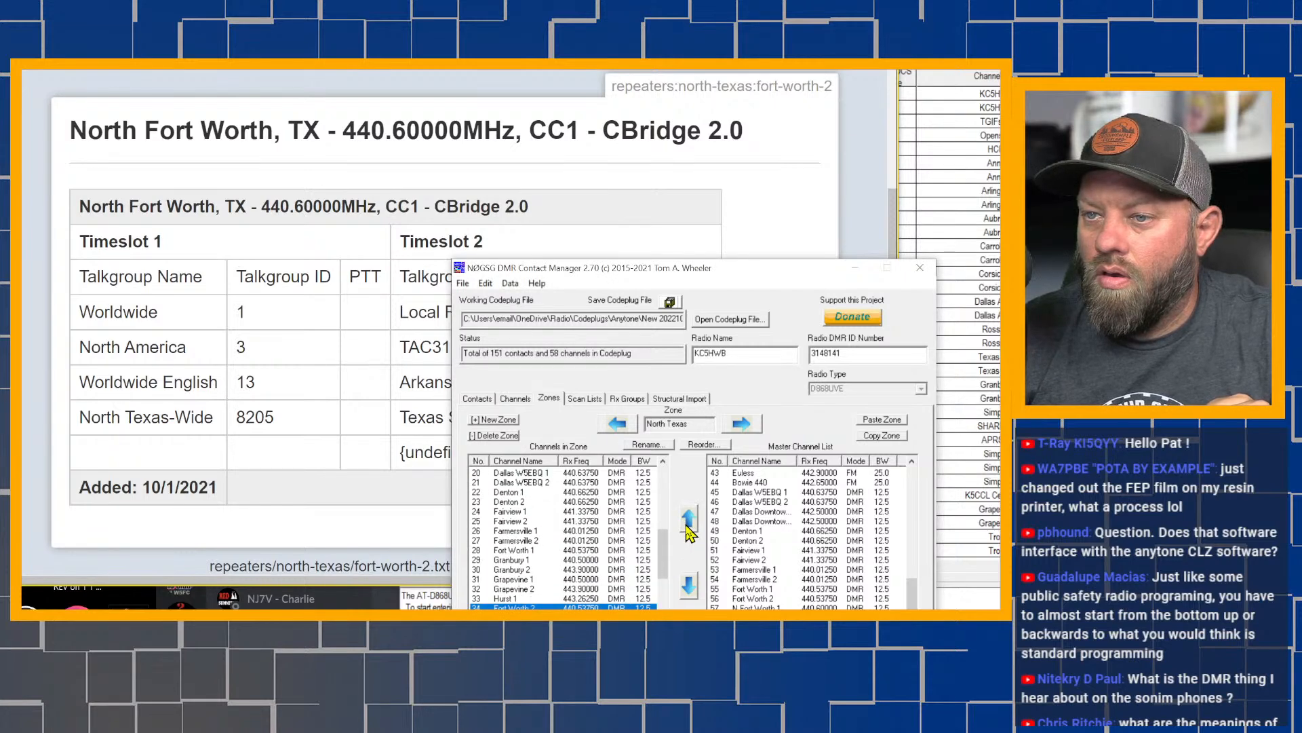
{"action": "left_click", "coordinate": [688, 525]}
{"action": "left_click", "coordinate": [689, 525]}
{"action": "left_click", "coordinate": [689, 526]}
{"action": "left_click", "coordinate": [689, 525]}
{"action": "left_click", "coordinate": [689, 525]}
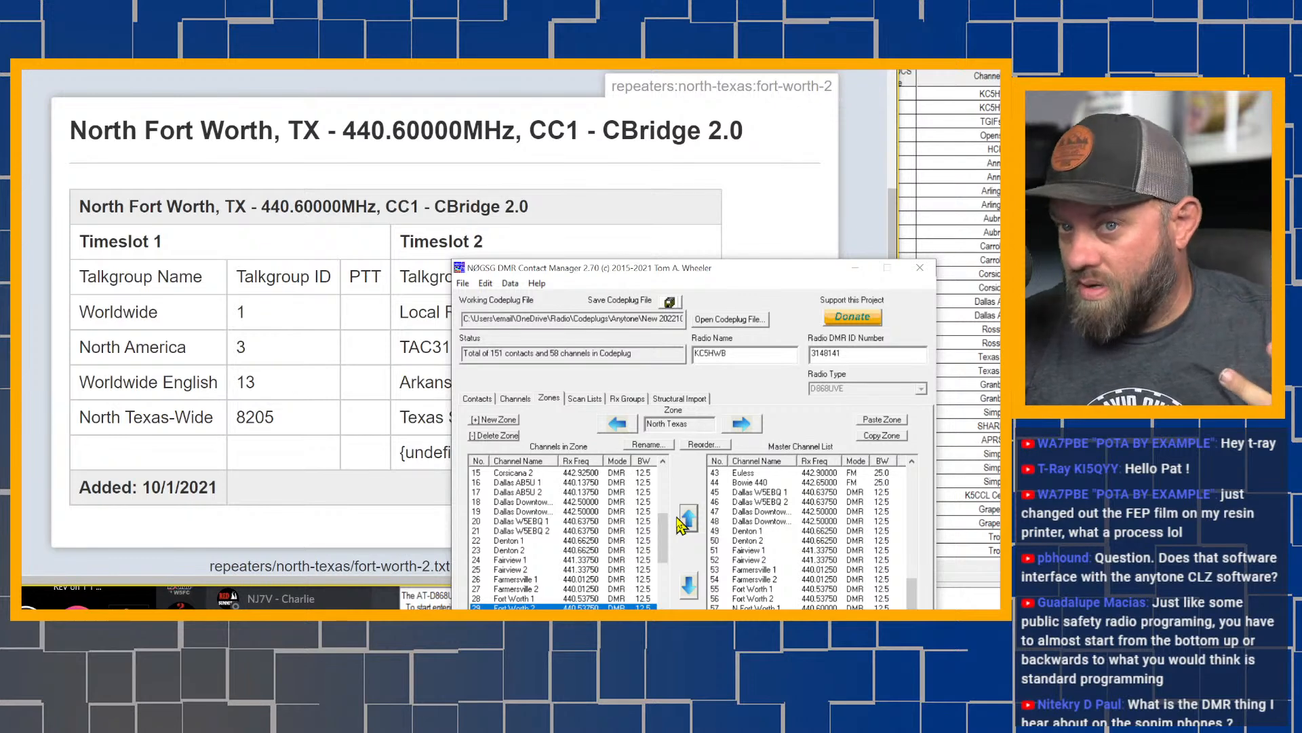
Move N.Fort Worth 1 up in the zone from below Simplex4 to sit between Fort Worth 2 and Granbury 1
{"action": "scroll", "coordinate": [563, 543], "scroll_direction": "down", "scroll_amount": 5}
{"action": "left_click", "coordinate": [512, 599]}
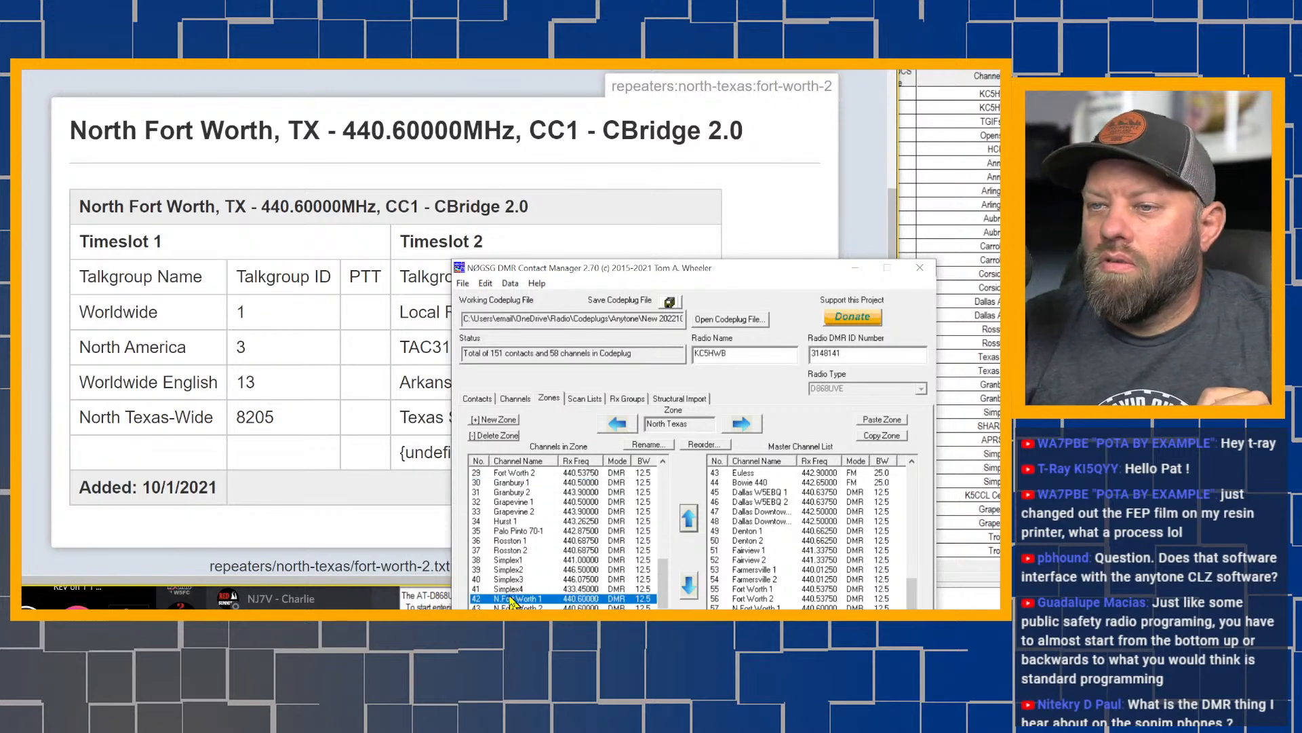
{"action": "left_click", "coordinate": [690, 522]}
{"action": "left_click", "coordinate": [690, 523]}
{"action": "left_click", "coordinate": [690, 523]}
{"action": "left_click", "coordinate": [690, 522]}
{"action": "left_click", "coordinate": [690, 522]}
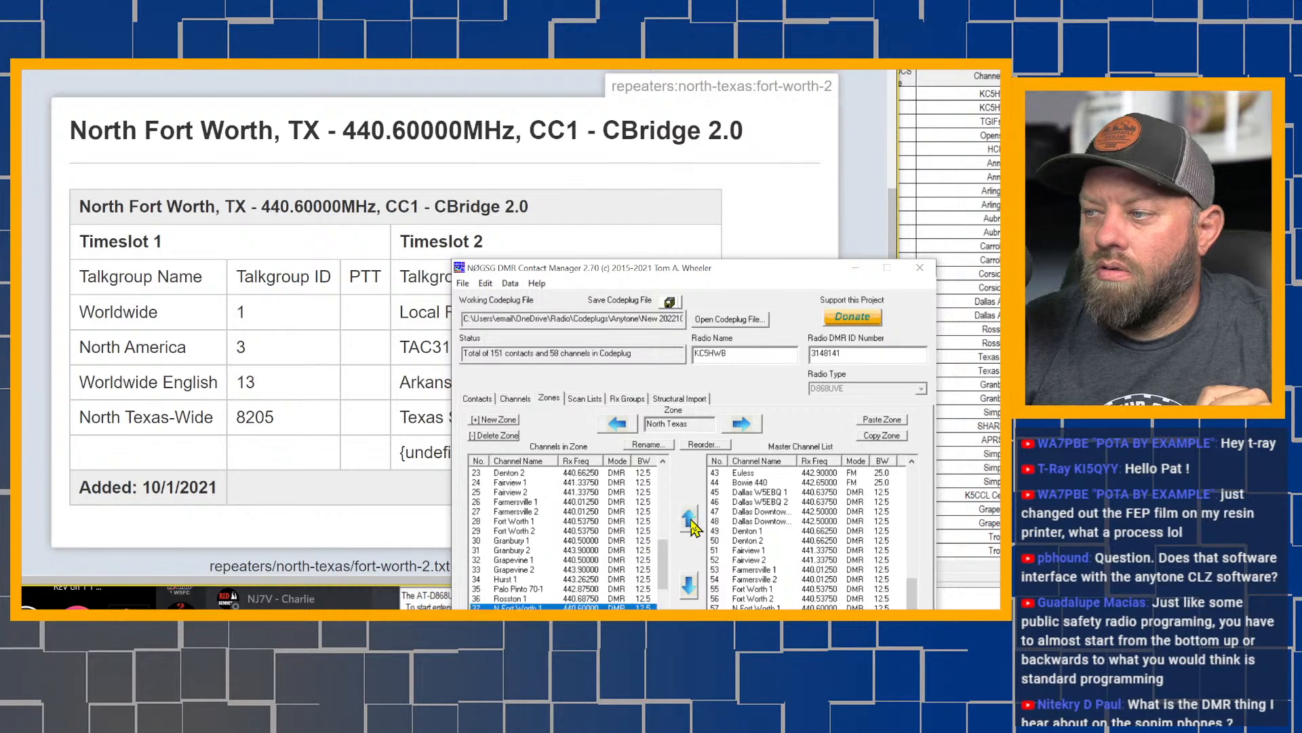
{"action": "left_click", "coordinate": [690, 522]}
{"action": "left_click", "coordinate": [690, 522]}
{"action": "left_click", "coordinate": [690, 522]}
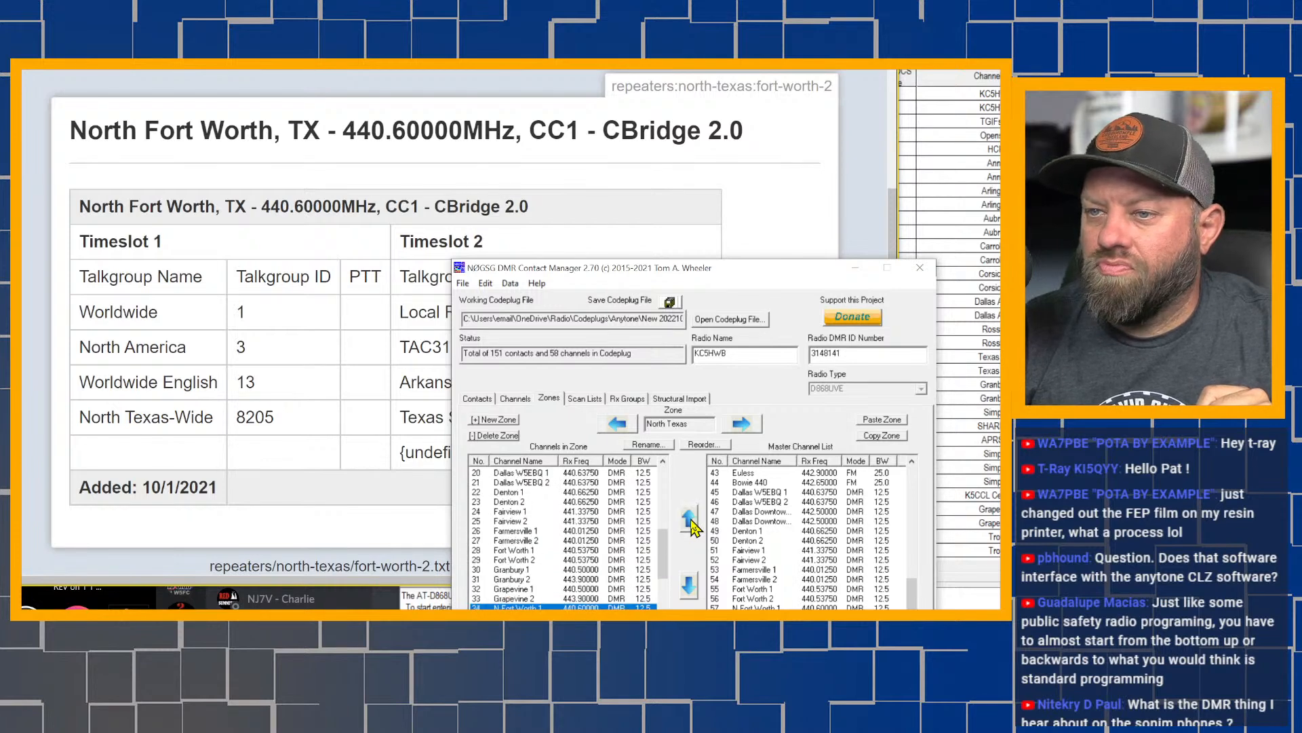
{"action": "left_click", "coordinate": [690, 522]}
{"action": "left_click", "coordinate": [690, 522]}
{"action": "left_click", "coordinate": [690, 522]}
{"action": "left_click", "coordinate": [689, 522]}
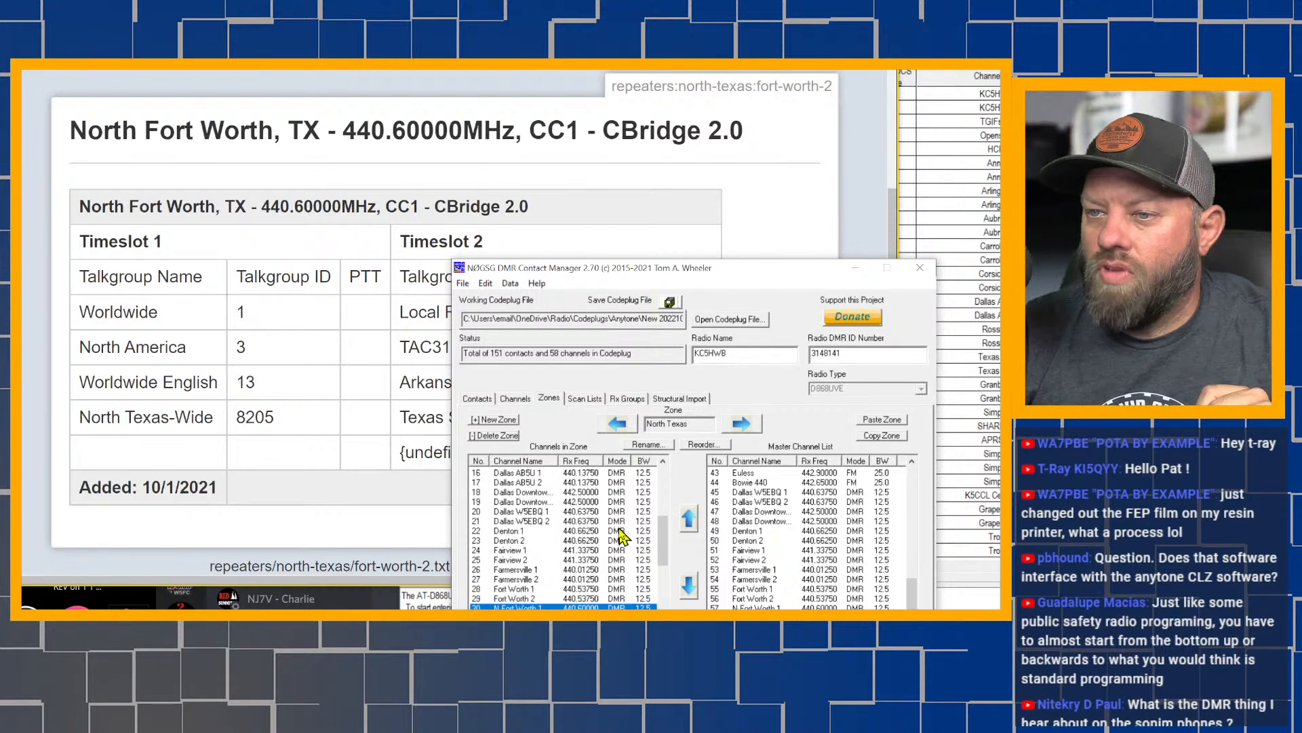
Move N.Fort Worth 2 up in the zone to sit directly below N.Fort Worth 1, above Granbury 1
{"action": "scroll", "coordinate": [620, 536], "scroll_direction": "down", "scroll_amount": 4}
{"action": "left_click", "coordinate": [597, 608]}
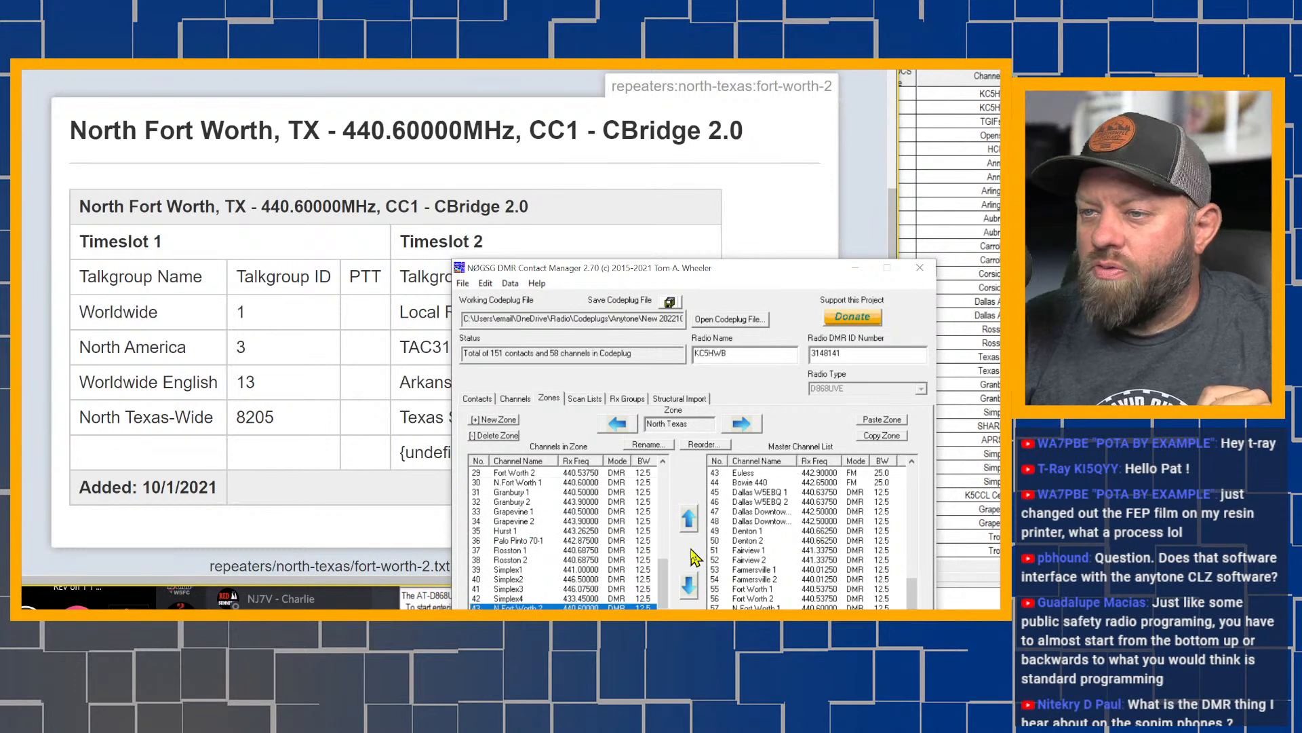
{"action": "left_click", "coordinate": [692, 526]}
{"action": "left_click", "coordinate": [692, 526]}
{"action": "left_click", "coordinate": [692, 526]}
{"action": "left_click", "coordinate": [692, 525]}
{"action": "left_click", "coordinate": [690, 521]}
{"action": "left_click", "coordinate": [690, 521]}
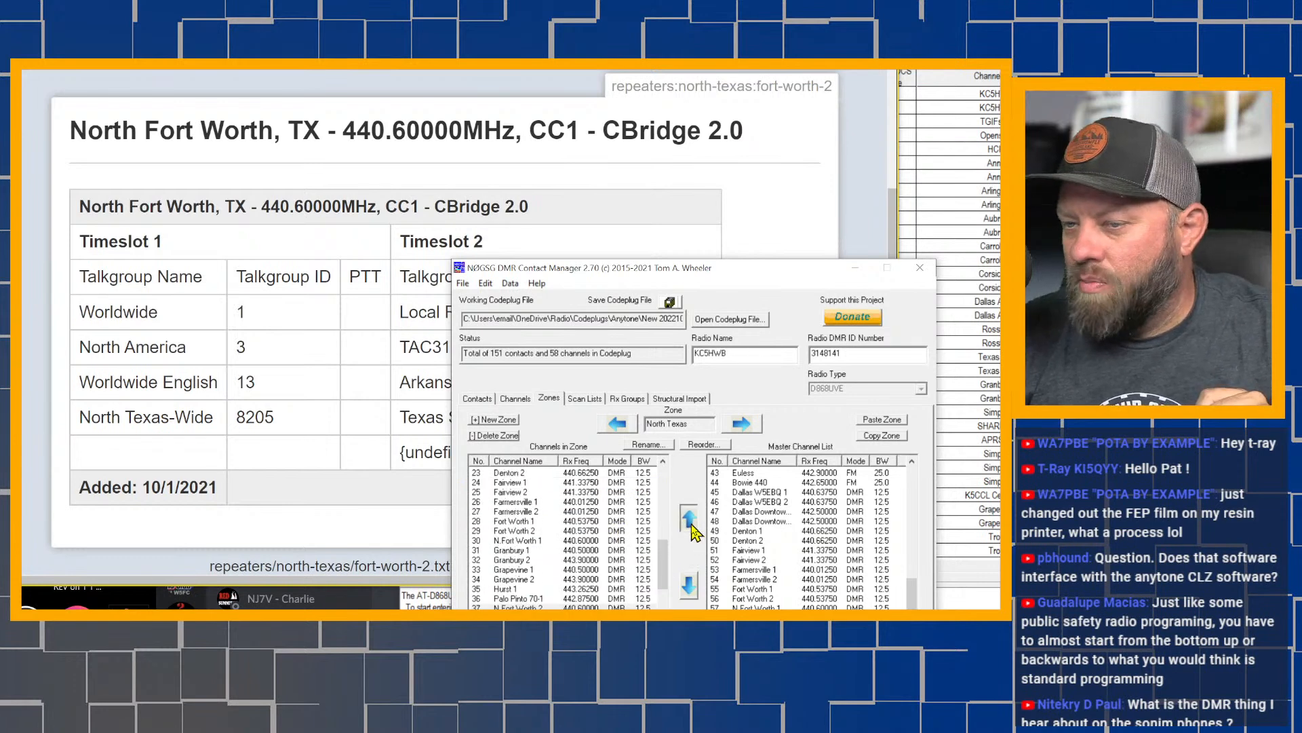
{"action": "left_click", "coordinate": [690, 521]}
{"action": "left_click", "coordinate": [690, 521]}
{"action": "left_click", "coordinate": [690, 521]}
{"action": "left_click", "coordinate": [690, 521]}
{"action": "left_click", "coordinate": [689, 521]}
{"action": "left_click", "coordinate": [690, 521]}
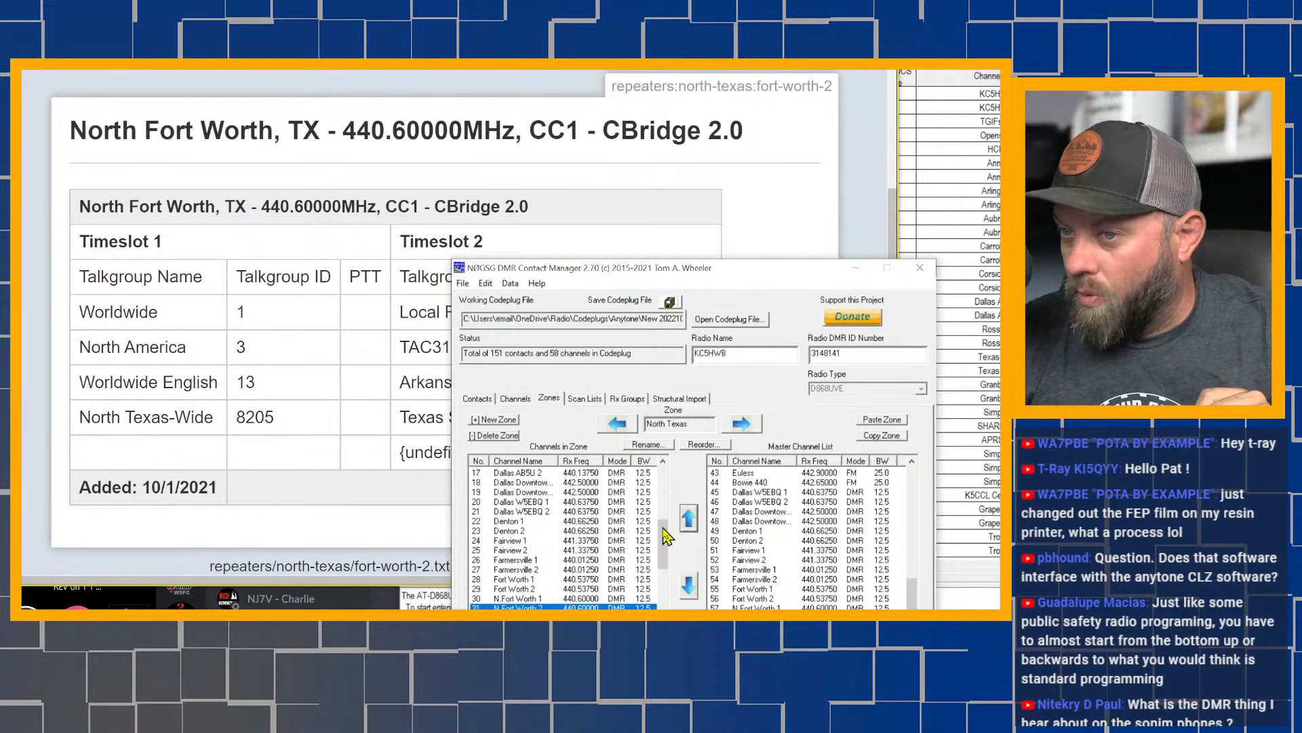
{"action": "scroll", "coordinate": [585, 550], "scroll_direction": "down", "scroll_amount": 1}
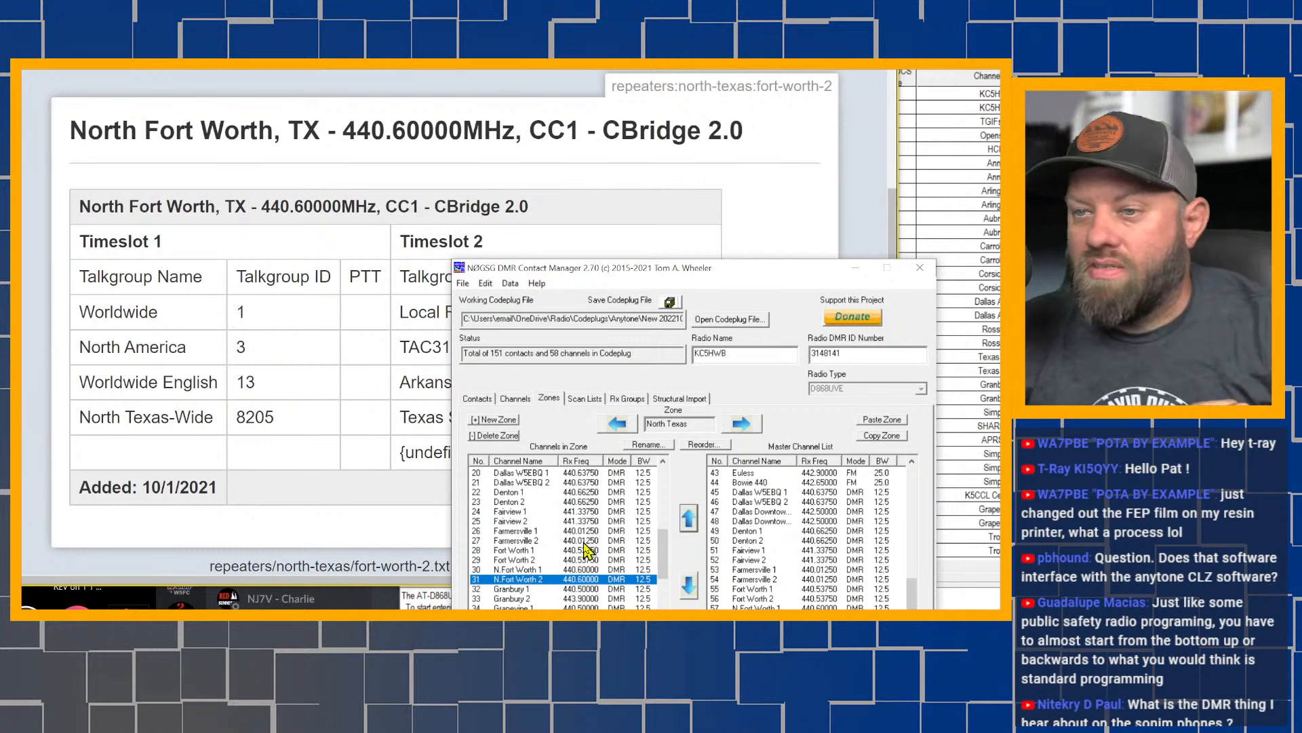
{"action": "scroll", "coordinate": [600, 573], "scroll_direction": "down", "scroll_amount": 2}
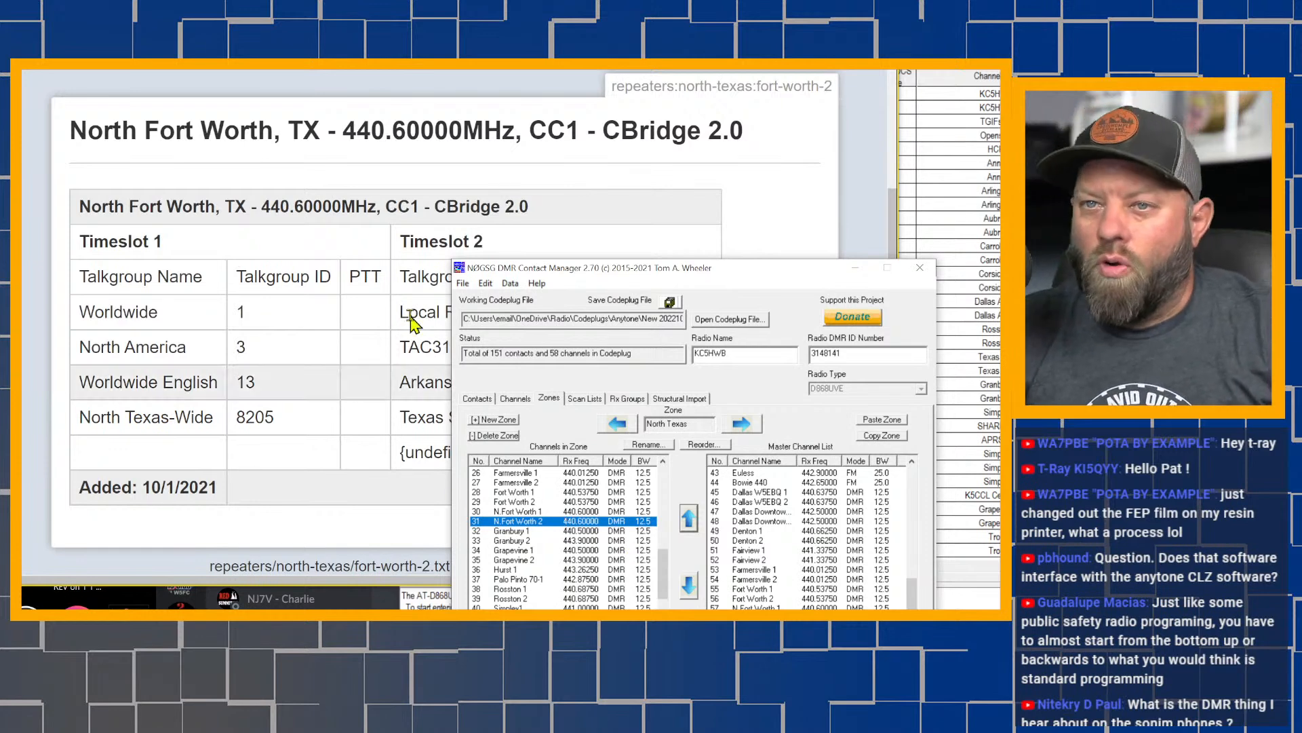
Go back to the North Texas repeater list on DMRTexas.net and look up the Garland repeater
{"action": "left_click", "coordinate": [35, 121]}
{"action": "key", "text": "alt+Left"}
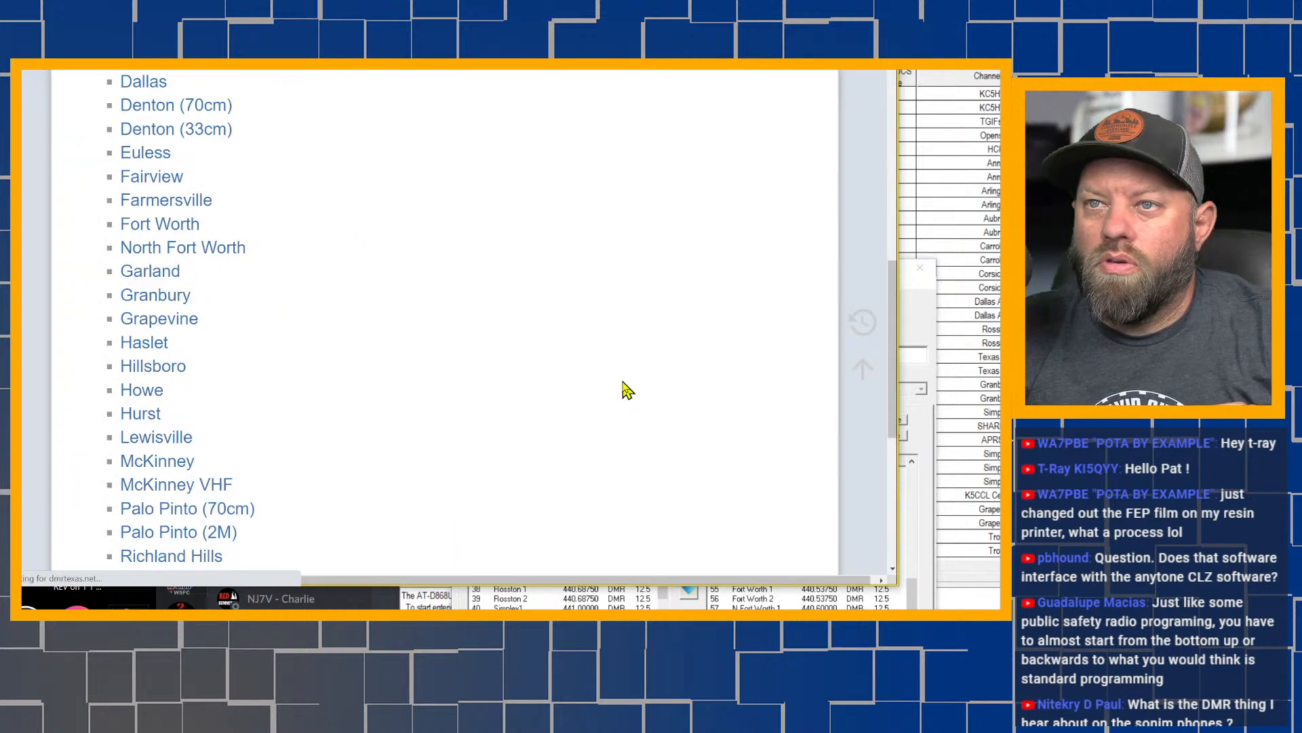
{"action": "scroll", "coordinate": [183, 169], "scroll_direction": "up", "scroll_amount": 1}
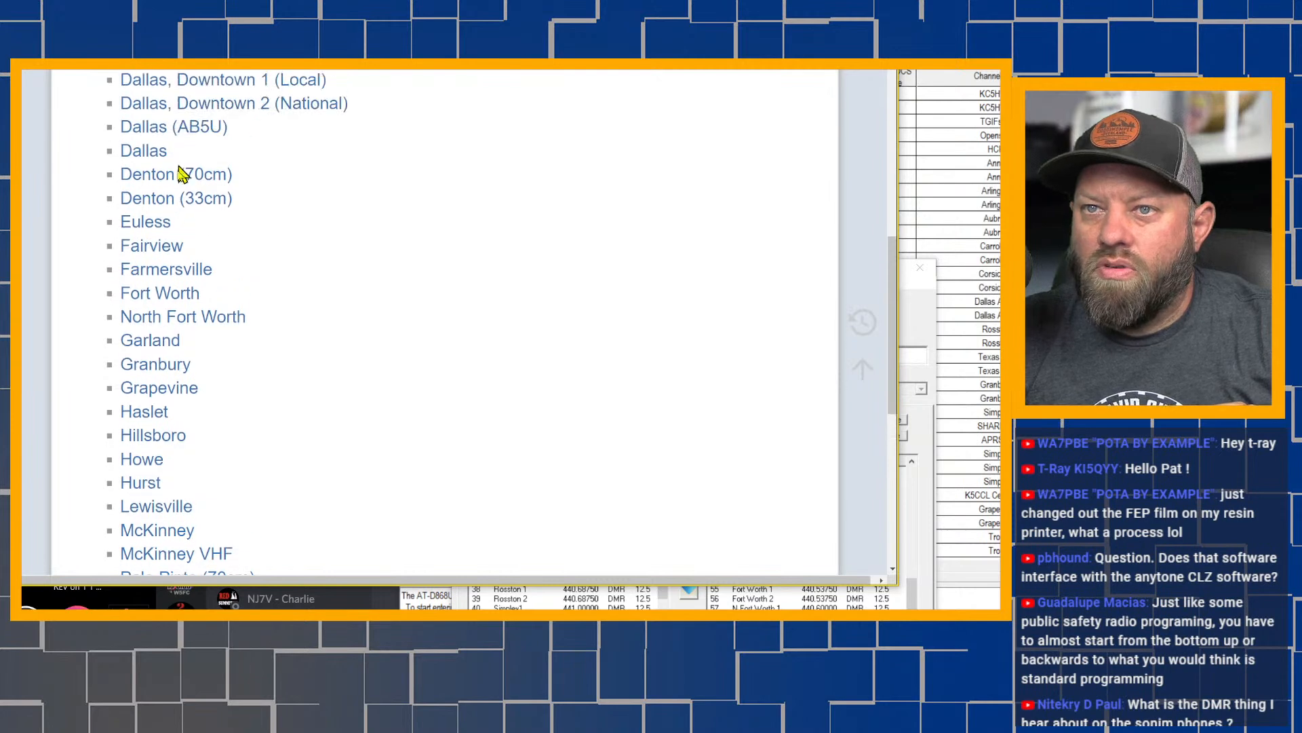
{"action": "left_click", "coordinate": [170, 341]}
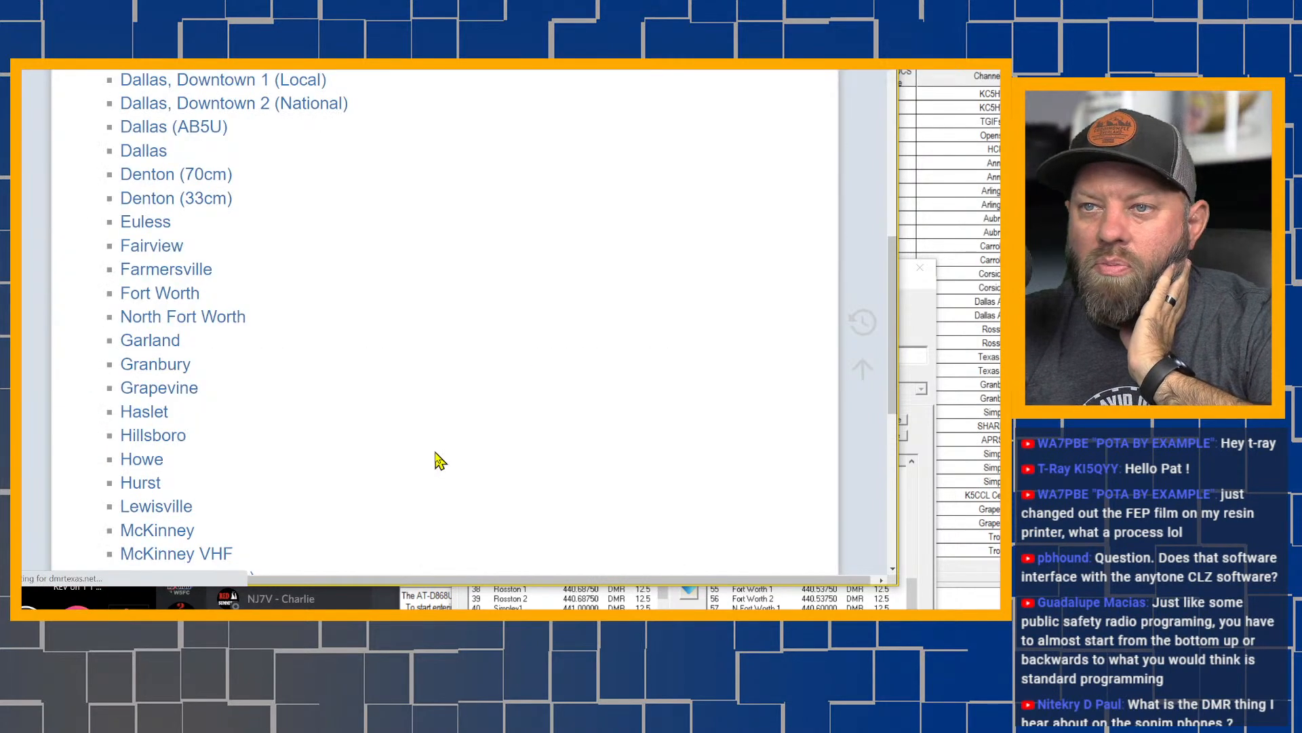
{"action": "scroll", "coordinate": [436, 460], "scroll_direction": "down", "scroll_amount": 1}
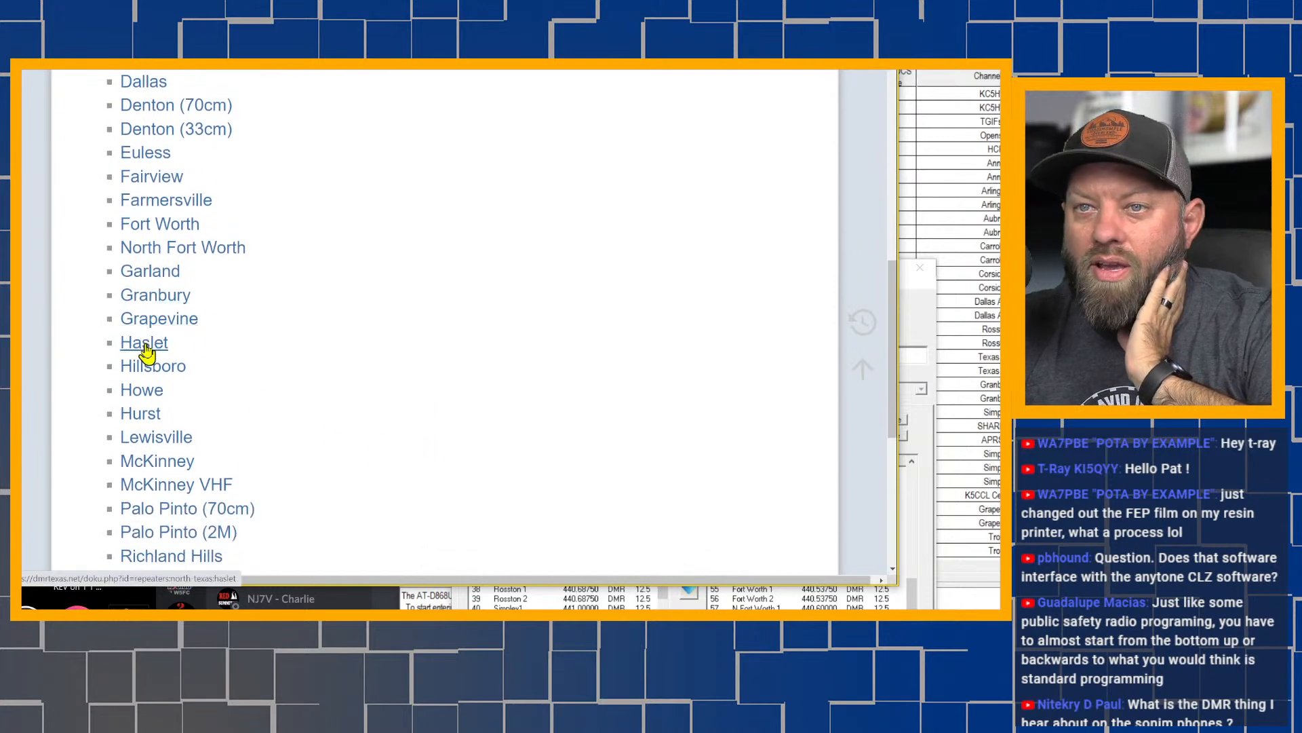
Check the zone's Granbury, Grapevine and Hurst channels against the DMRTexas.net repeater list
{"action": "left_click", "coordinate": [617, 604]}
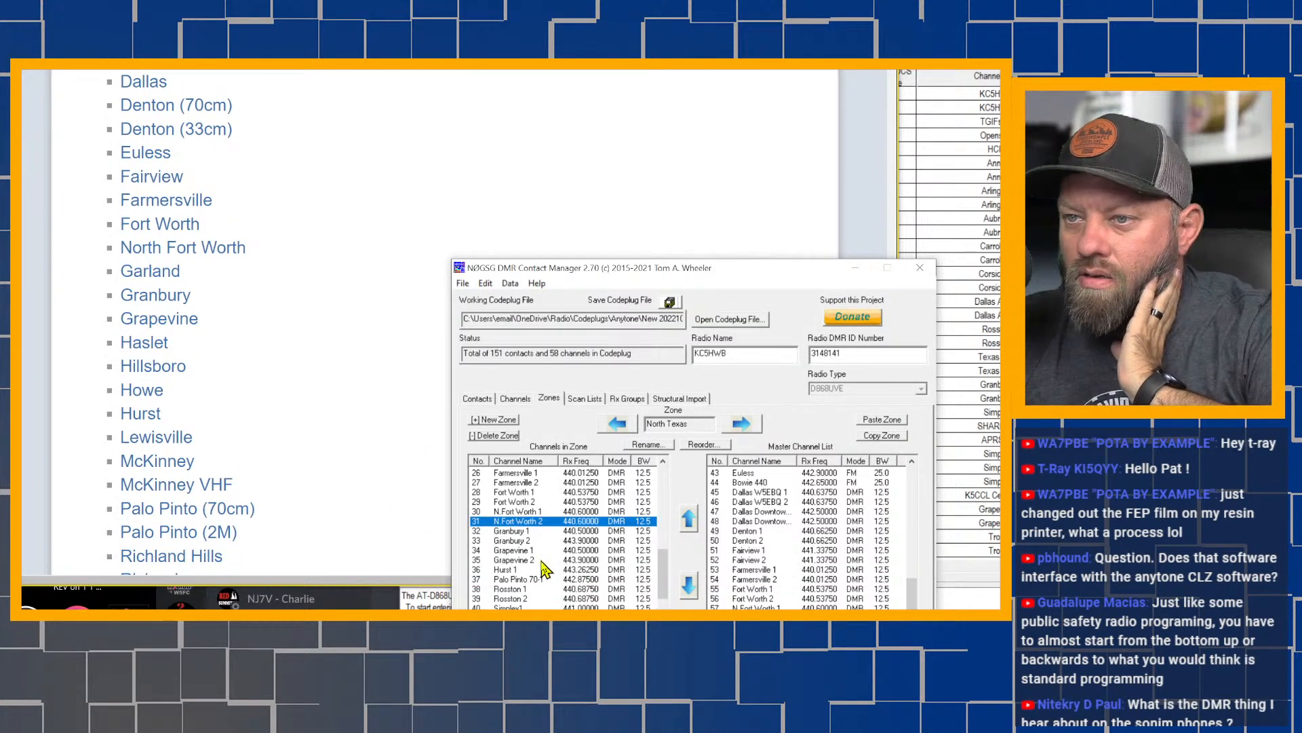
{"action": "left_click", "coordinate": [525, 534]}
{"action": "left_click", "coordinate": [524, 540]}
{"action": "left_click", "coordinate": [527, 553]}
{"action": "left_click", "coordinate": [525, 562]}
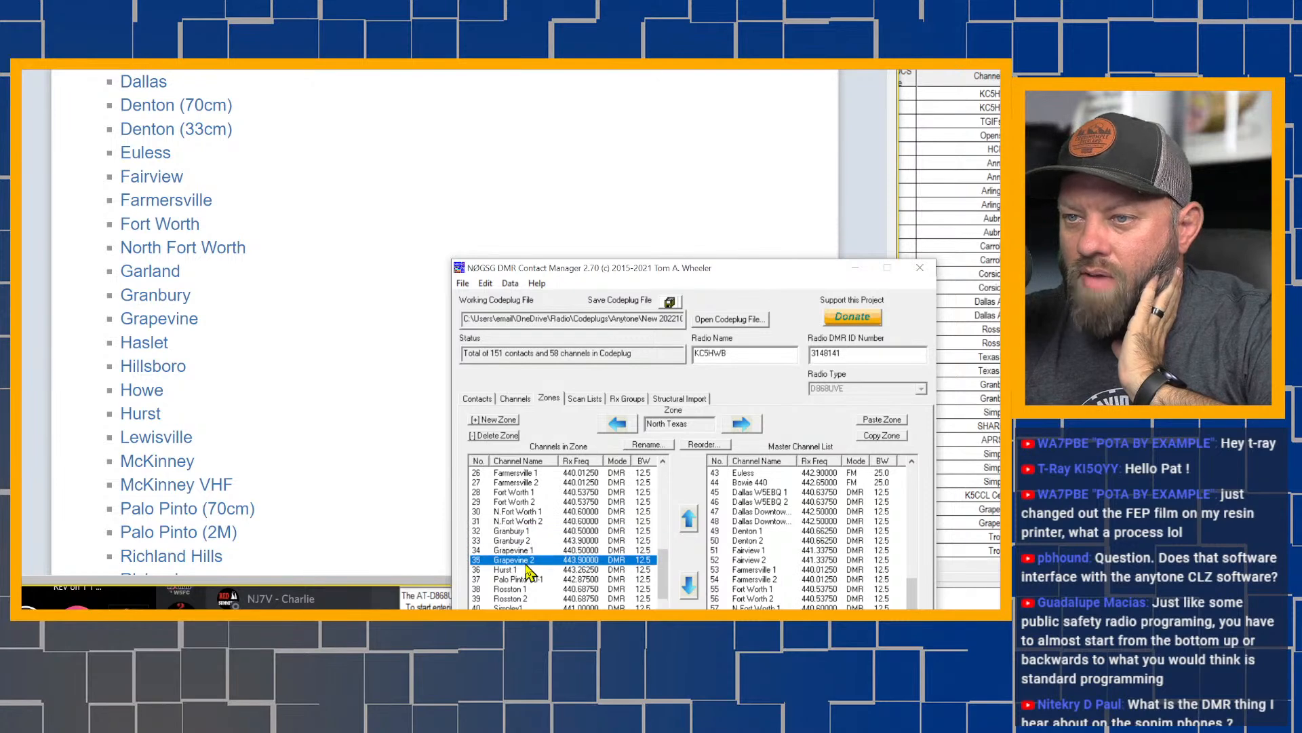
{"action": "left_click", "coordinate": [514, 570]}
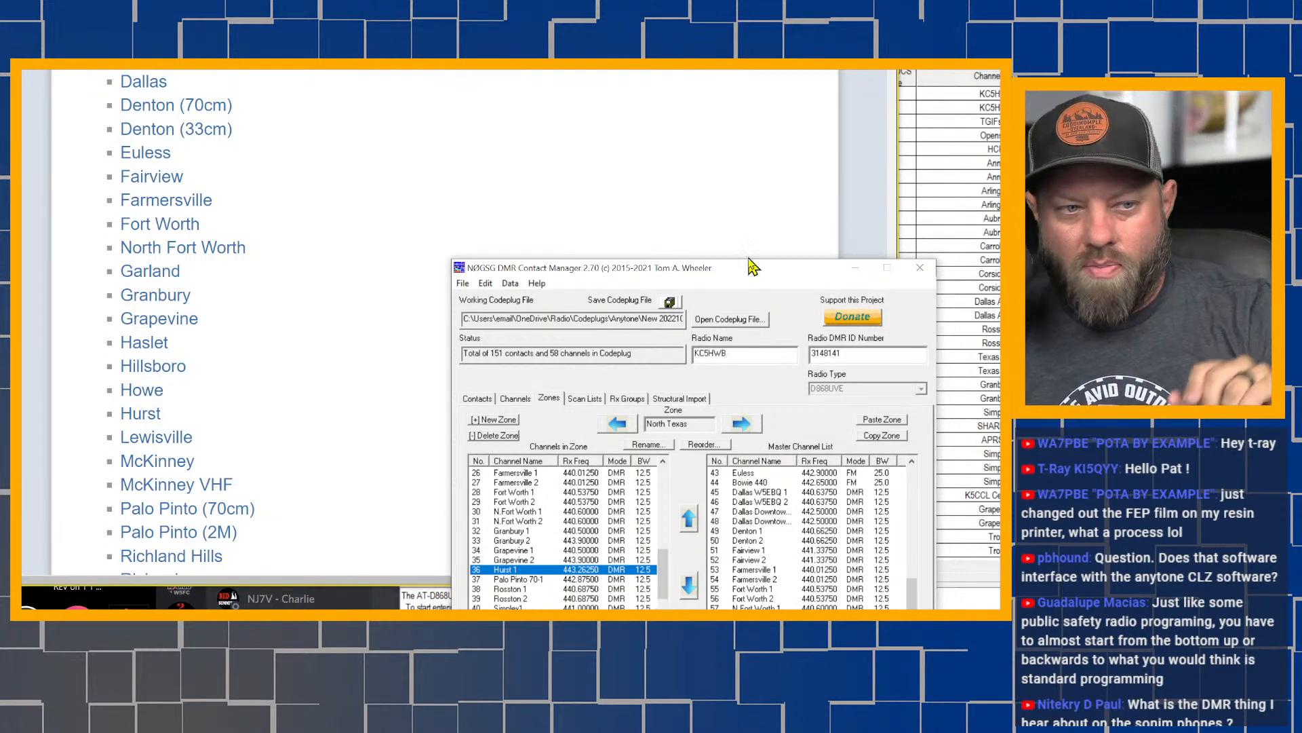
Save the codeplug as New 20221016_updated.dcf.rdt in the Anytone folder, overwriting the existing file
{"action": "left_click_drag", "start_coordinate": [684, 269], "coordinate": [719, 252]}
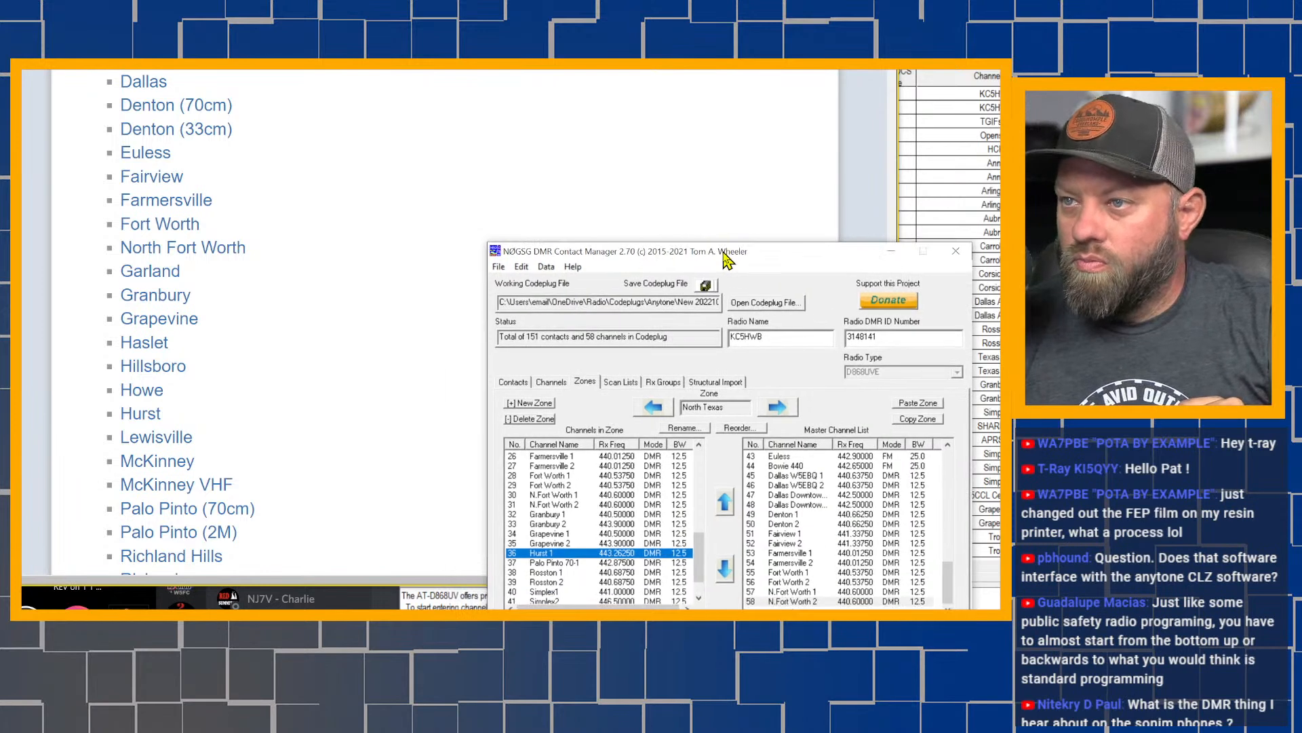
{"action": "left_click", "coordinate": [499, 267]}
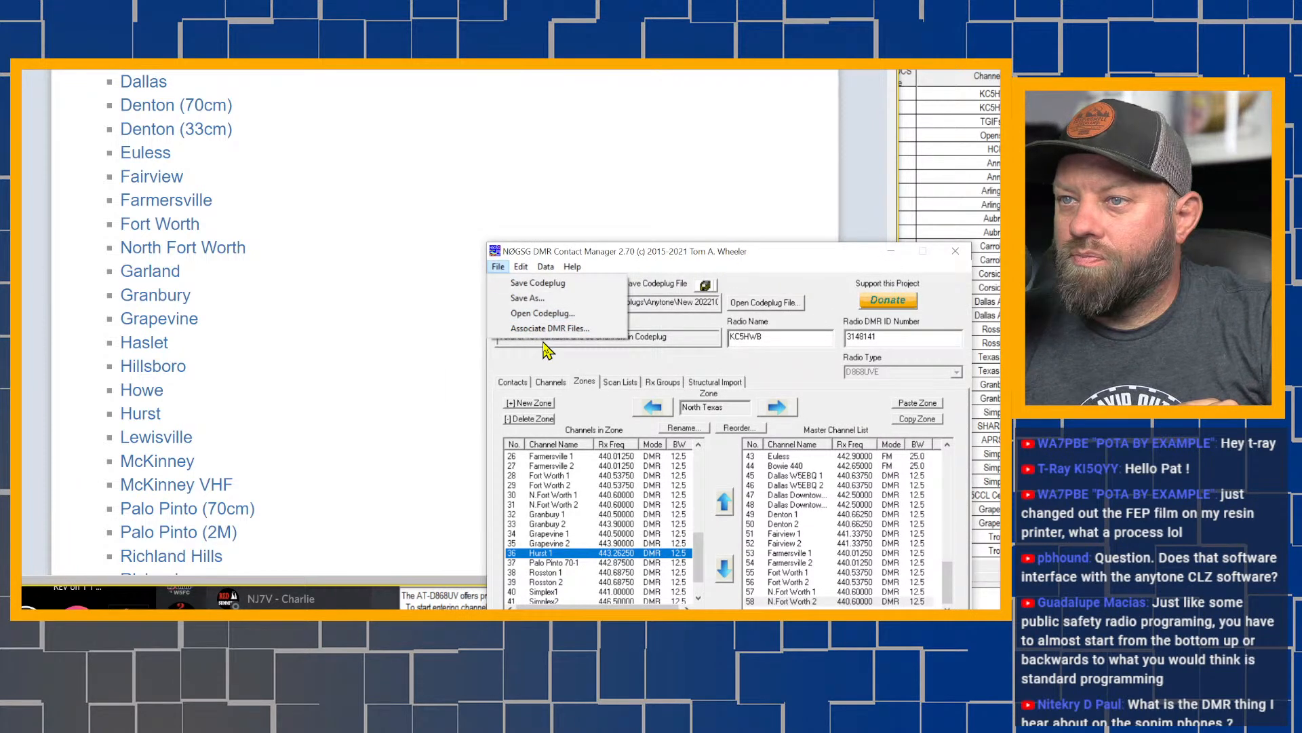
{"action": "left_click", "coordinate": [528, 298]}
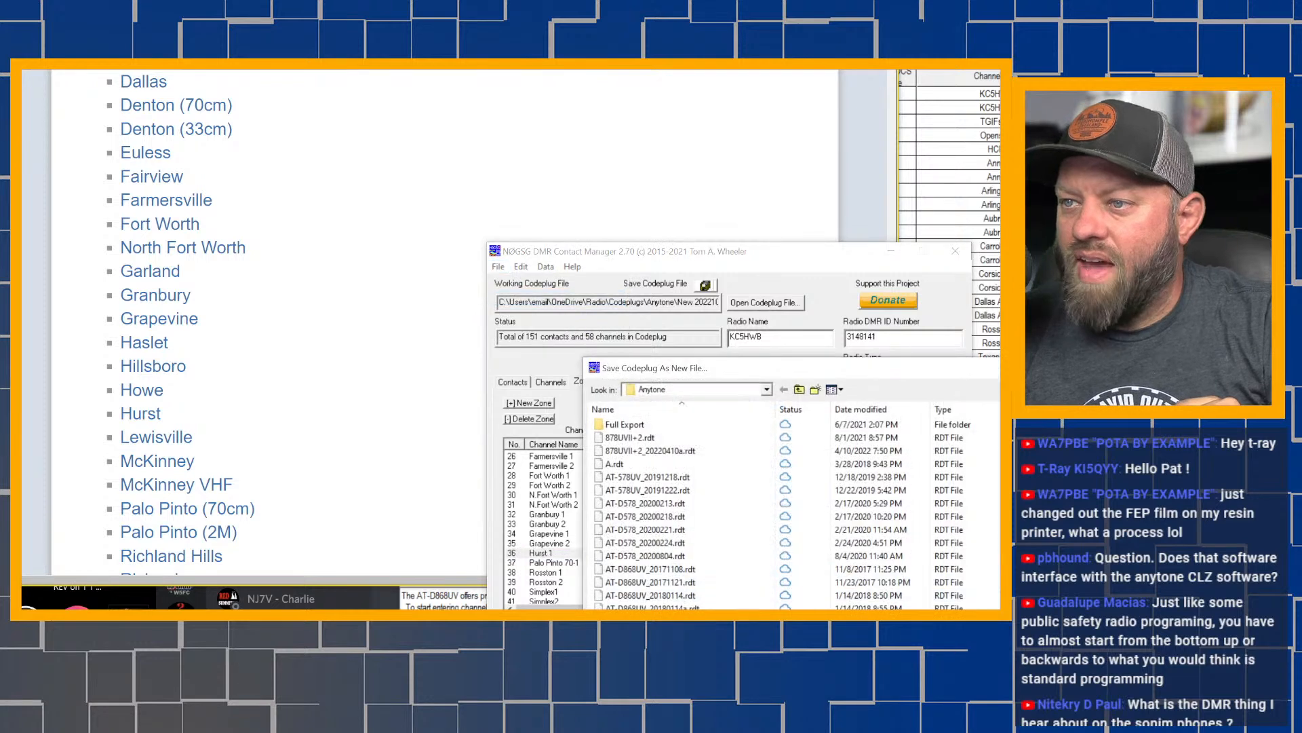
{"action": "left_click", "coordinate": [861, 409]}
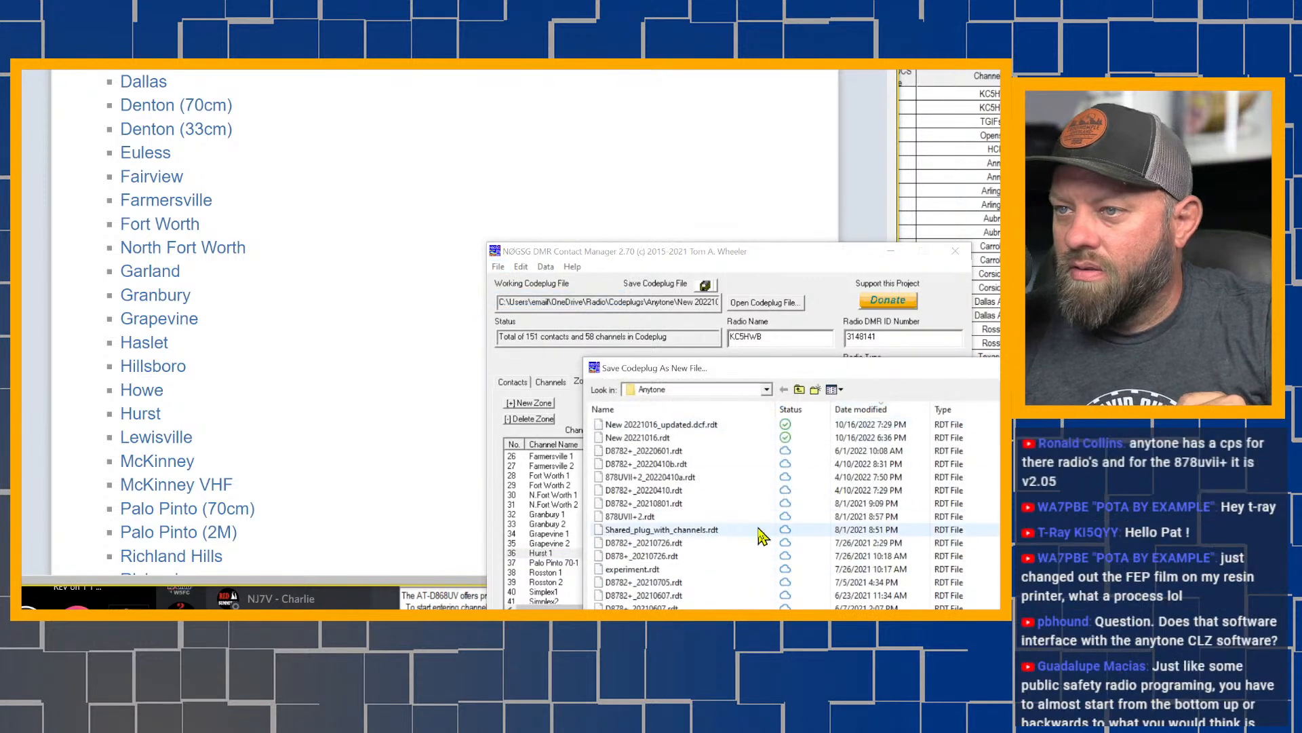
{"action": "left_click", "coordinate": [706, 427]}
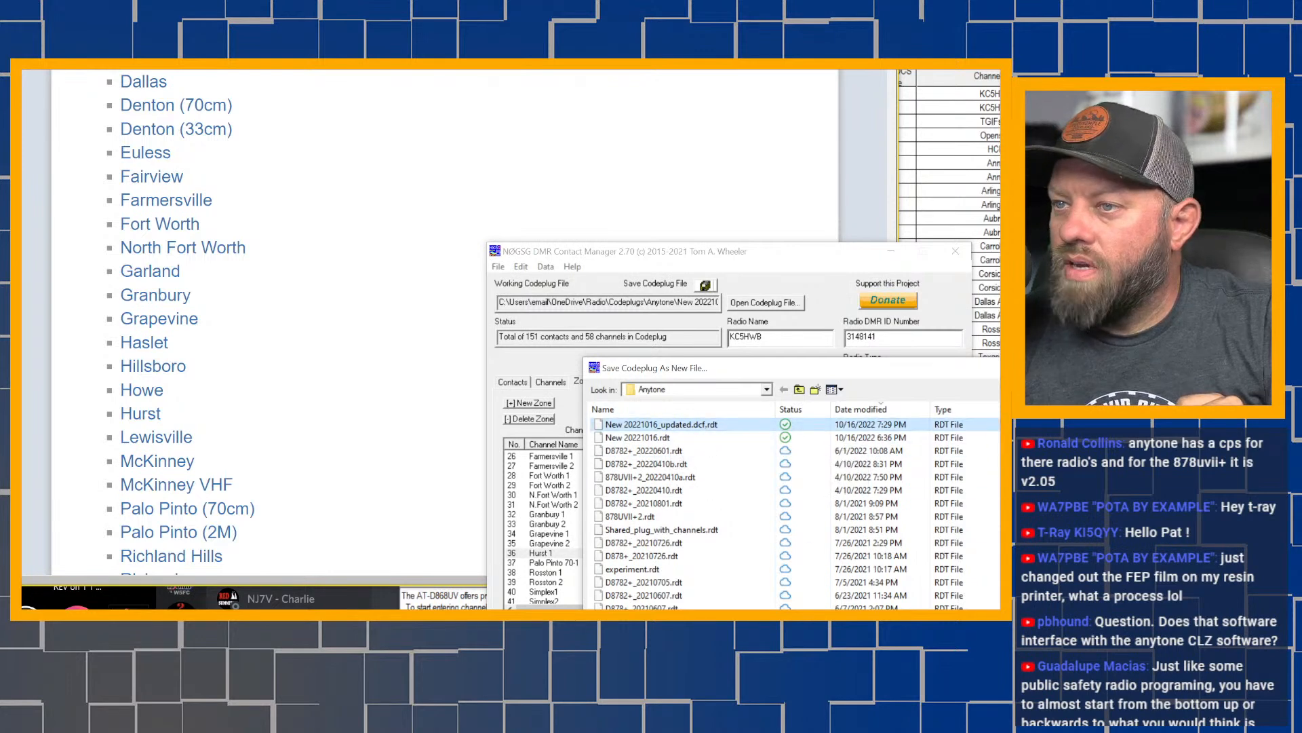
{"action": "key", "text": "Return"}
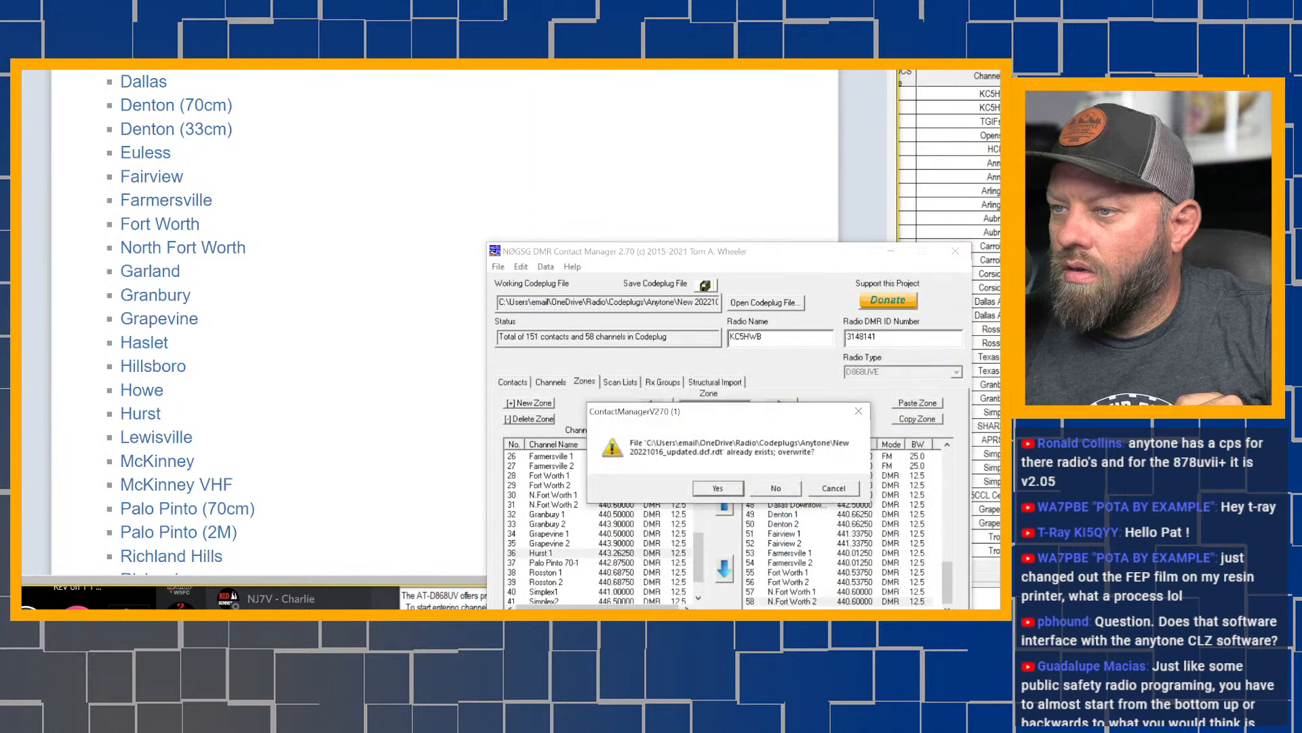
{"action": "left_click", "coordinate": [713, 489]}
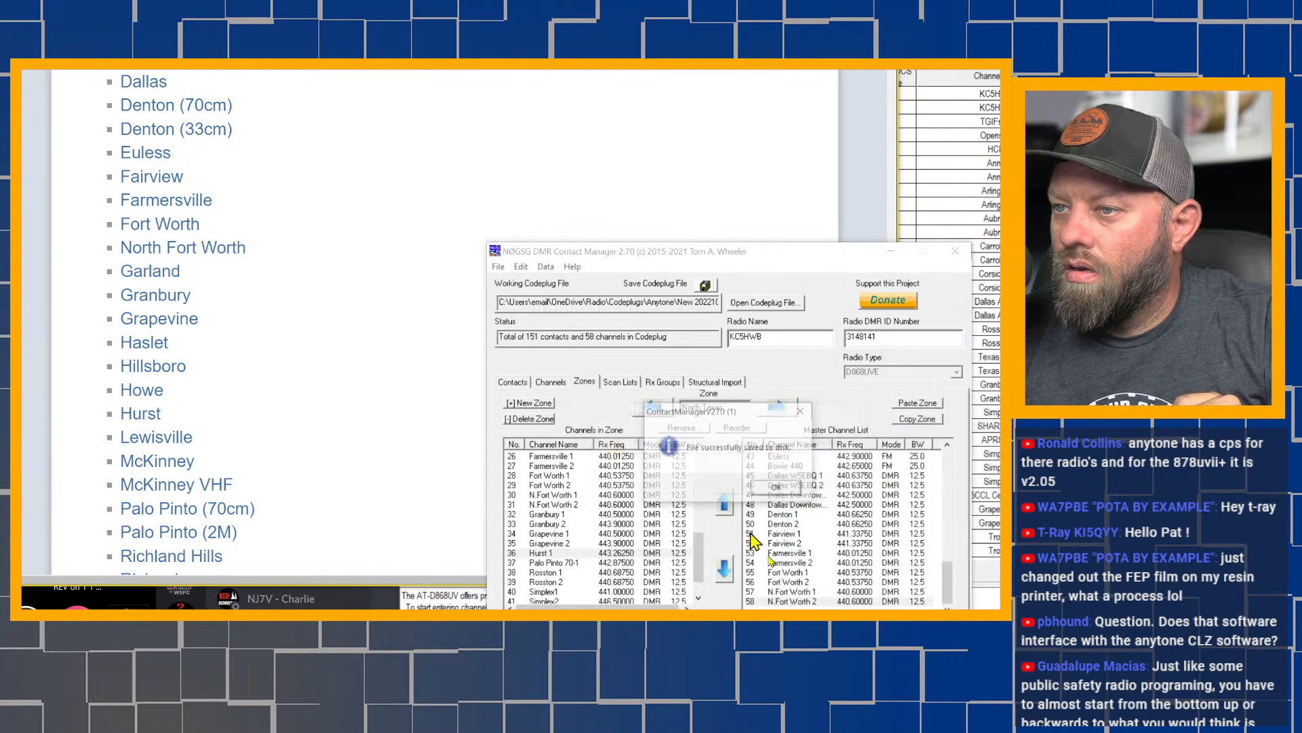
{"action": "left_click", "coordinate": [776, 487]}
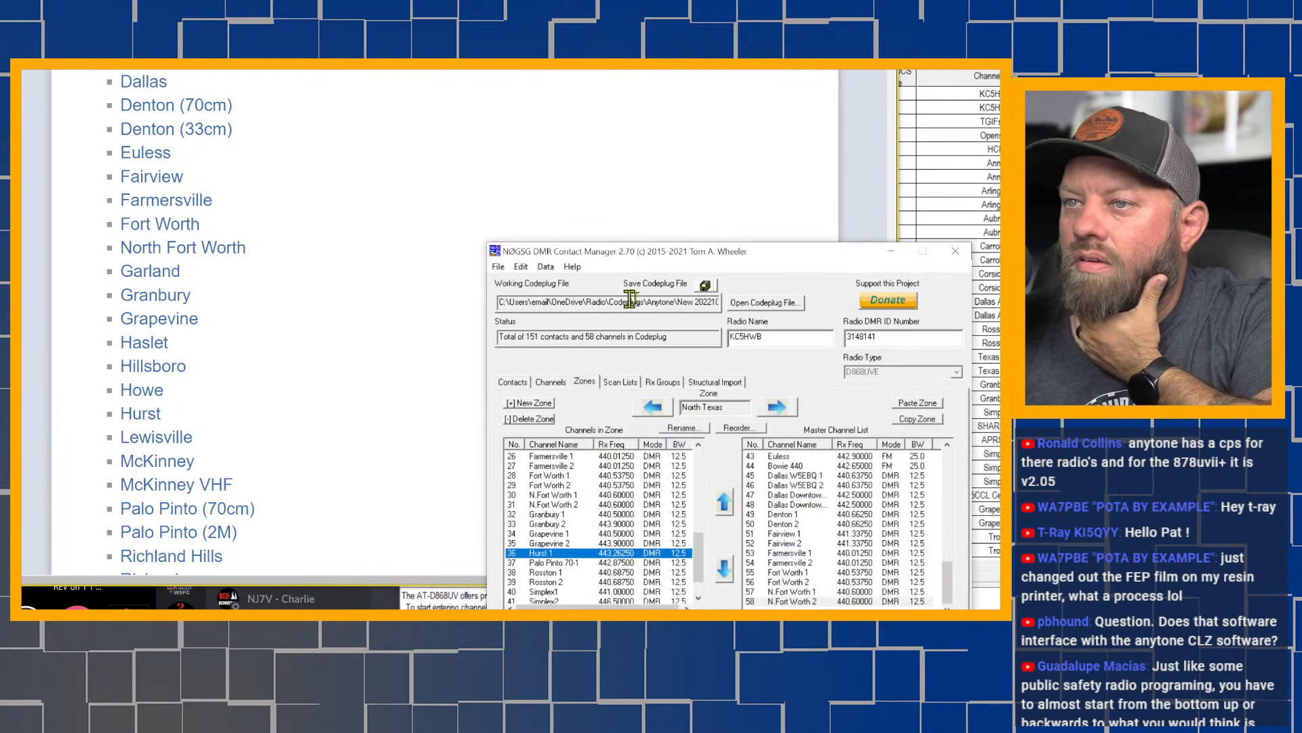
{"action": "left_click", "coordinate": [547, 269]}
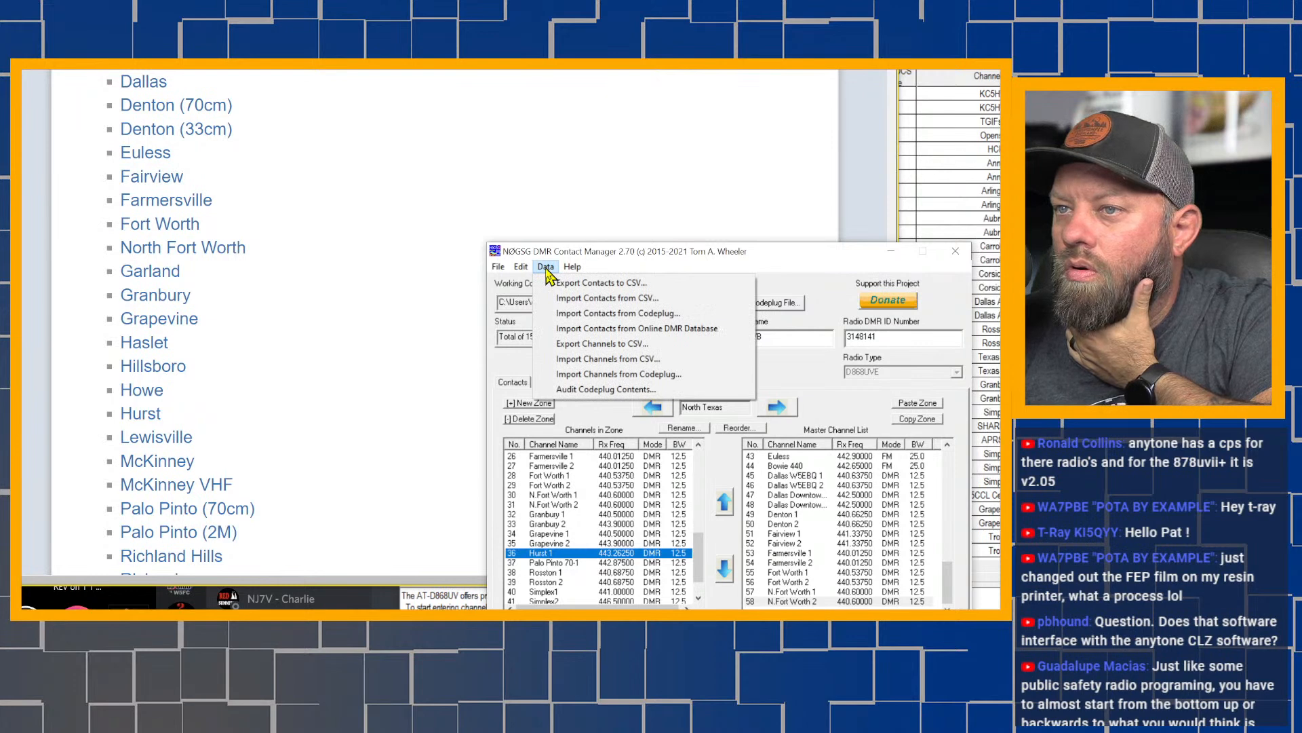
{"action": "mouse_move", "coordinate": [527, 272]}
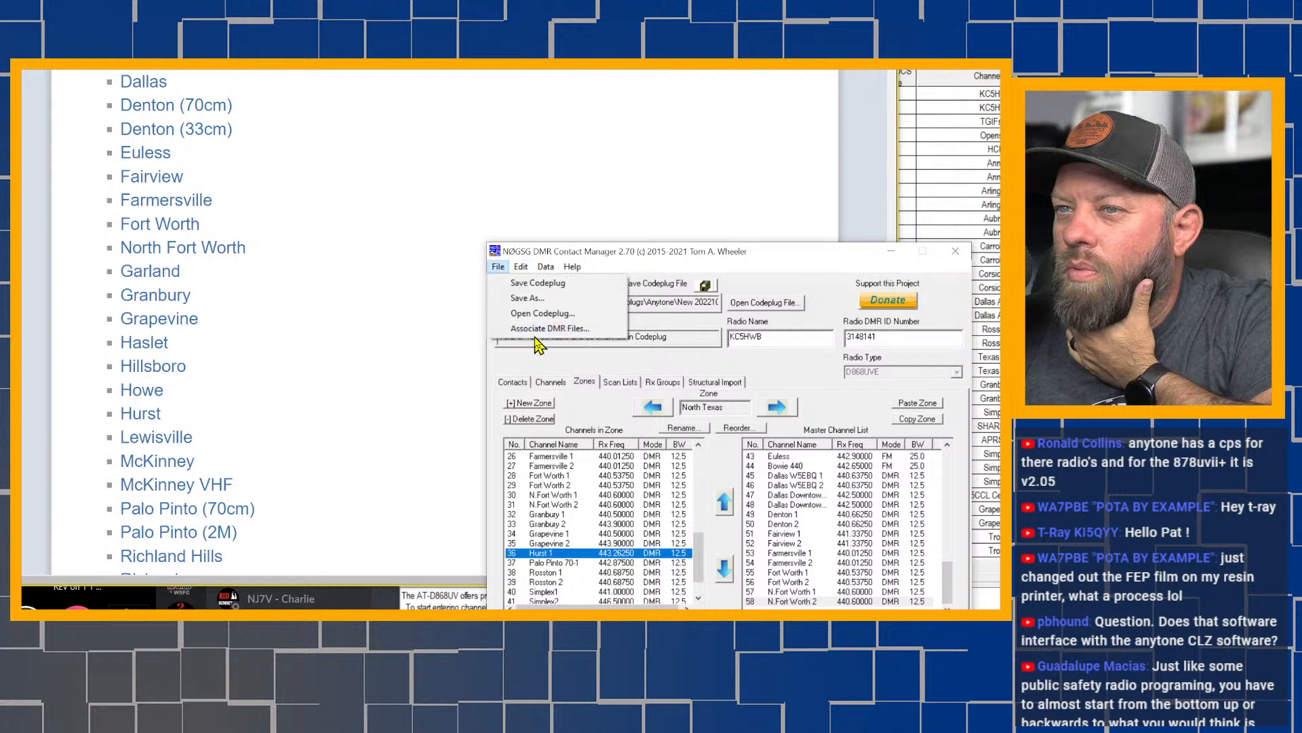
{"action": "left_click", "coordinate": [542, 284]}
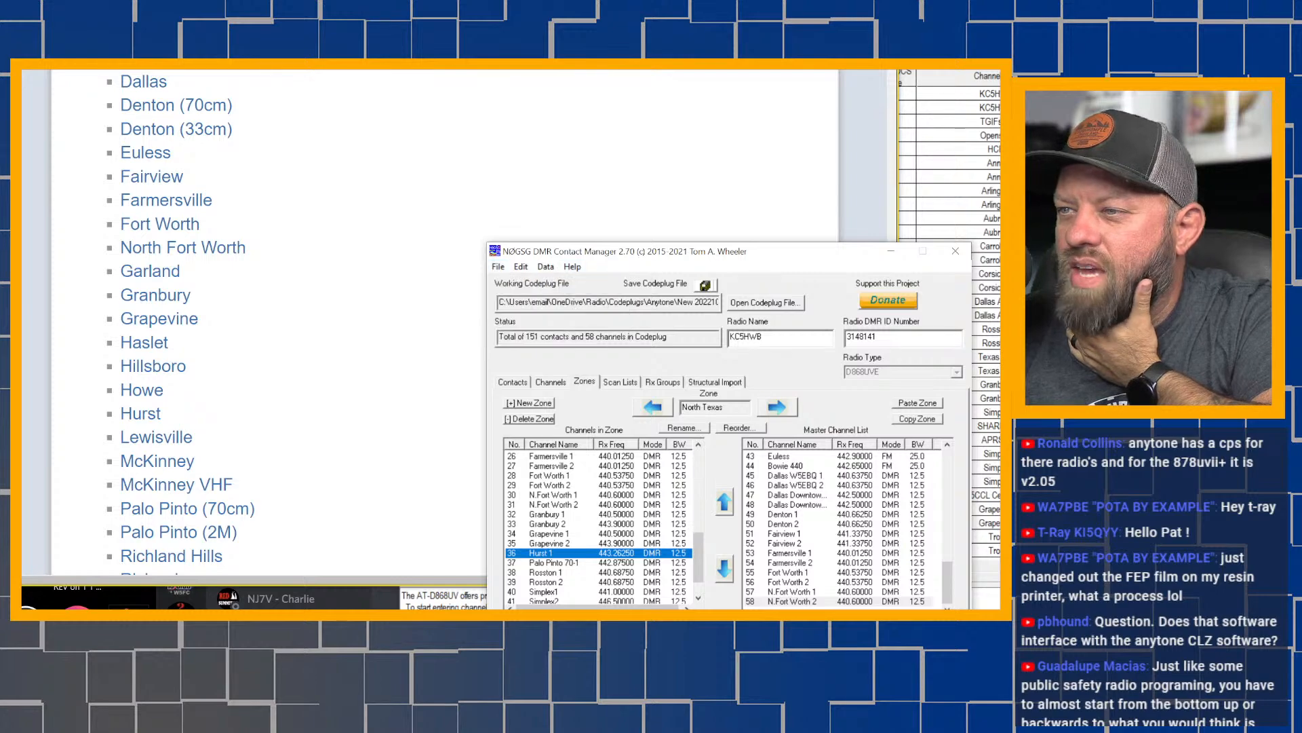
Switch to the D878UVII programming software and open New 20221016_updated.dcf.rdt, discarding unsaved changes to the current file
{"action": "key", "text": "alt+Tab"}
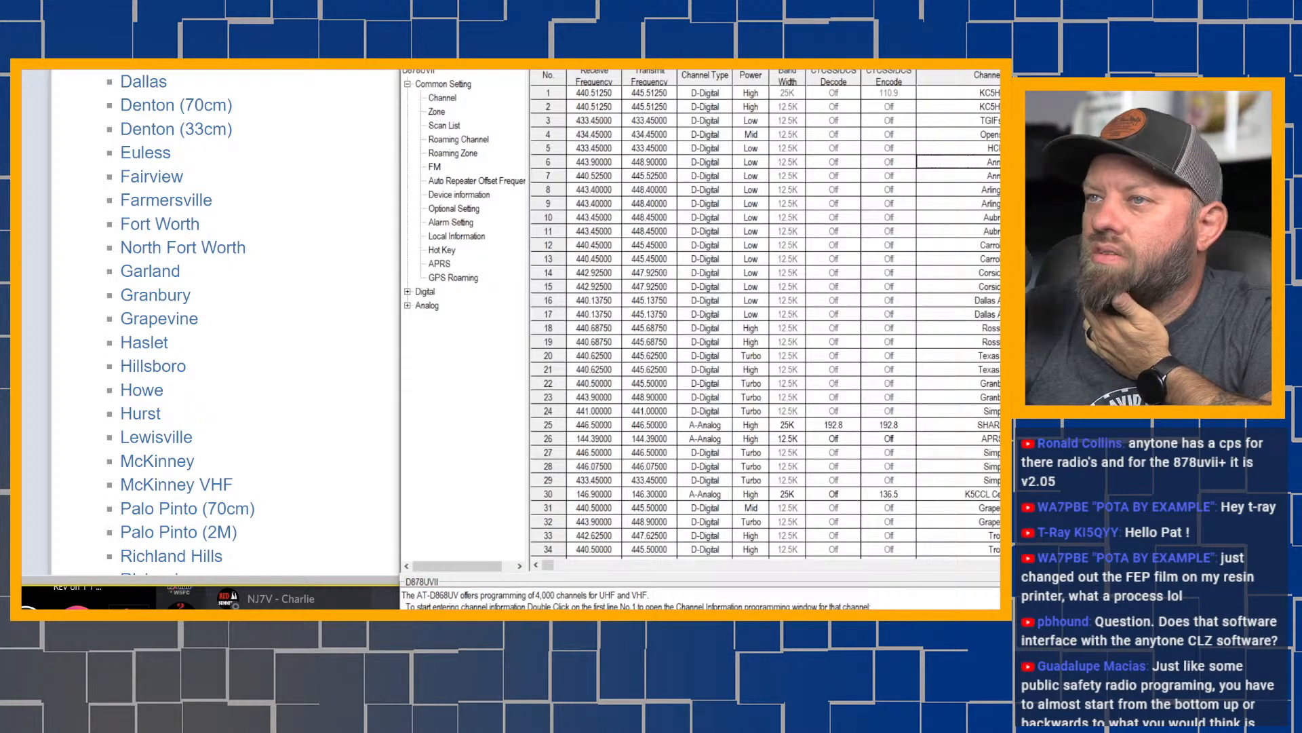
{"action": "left_click_drag", "start_coordinate": [969, 31], "coordinate": [626, 95]}
{"action": "left_click", "coordinate": [85, 119]}
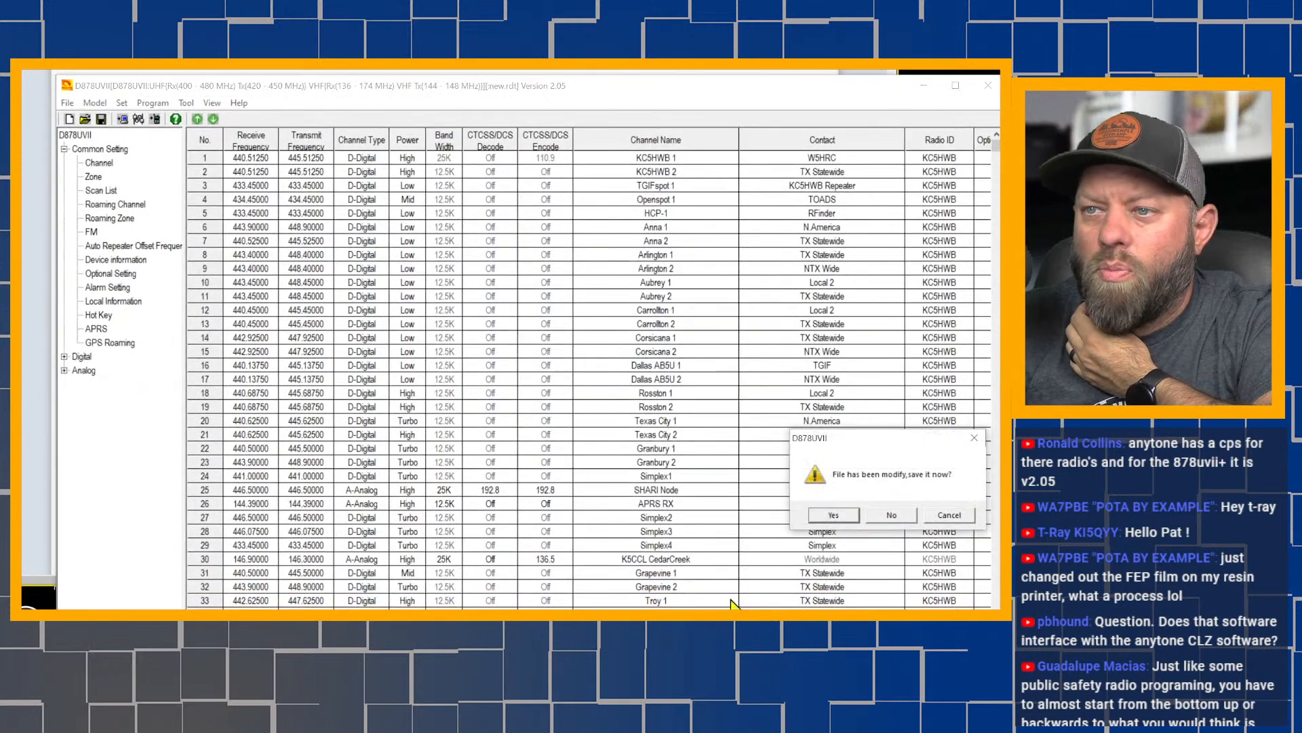
{"action": "left_click", "coordinate": [897, 515]}
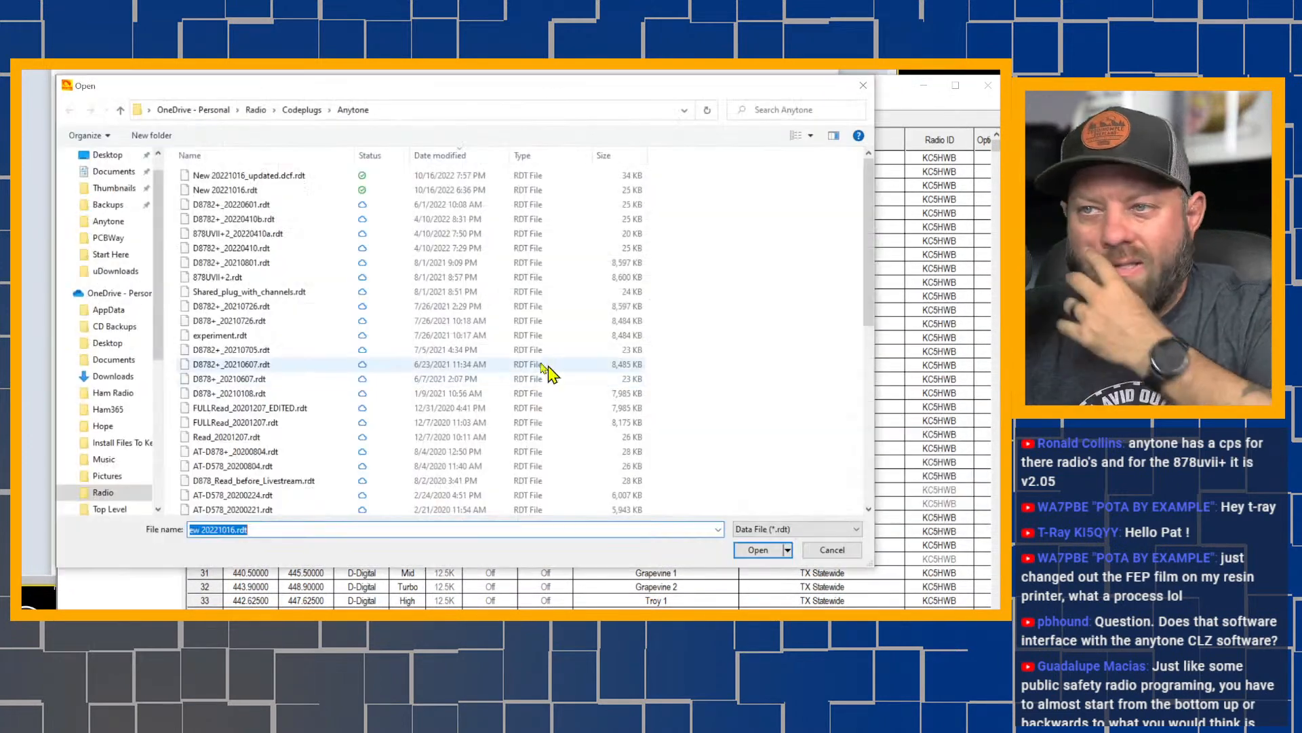
{"action": "left_click", "coordinate": [261, 175]}
{"action": "left_click", "coordinate": [760, 551]}
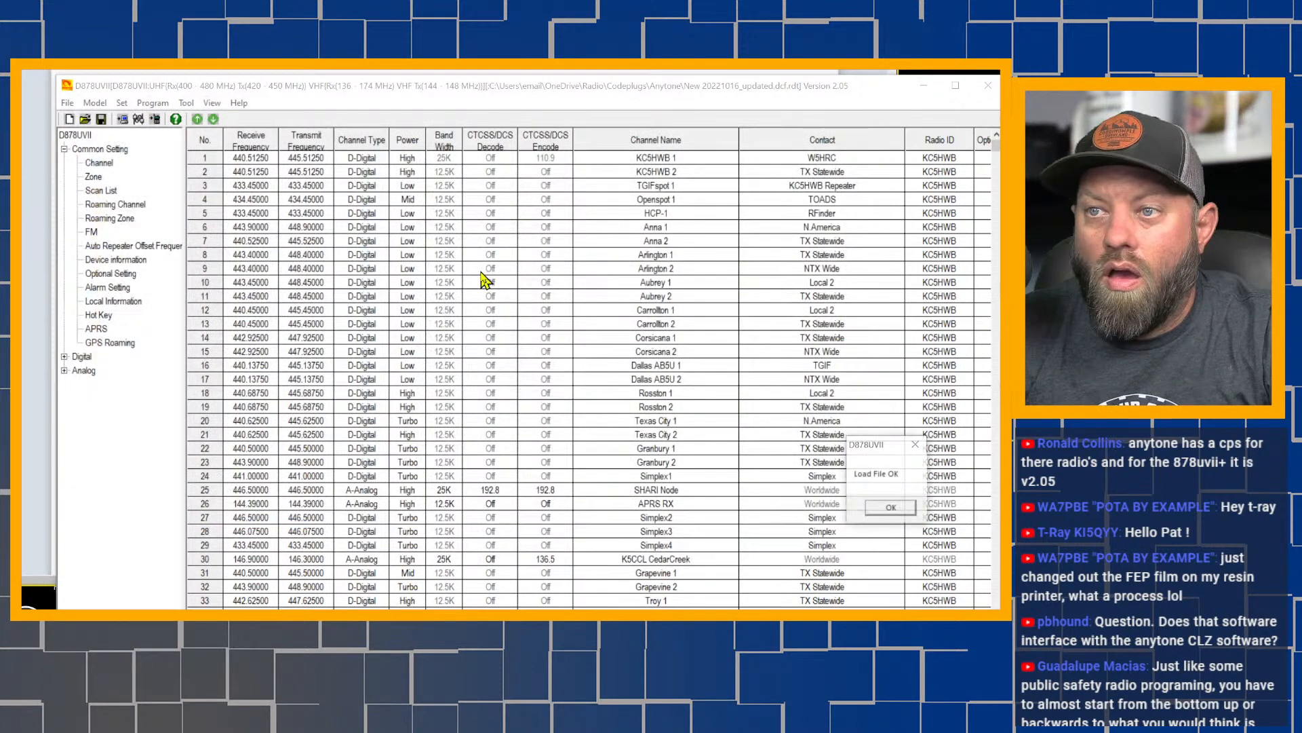
{"action": "left_click", "coordinate": [897, 510]}
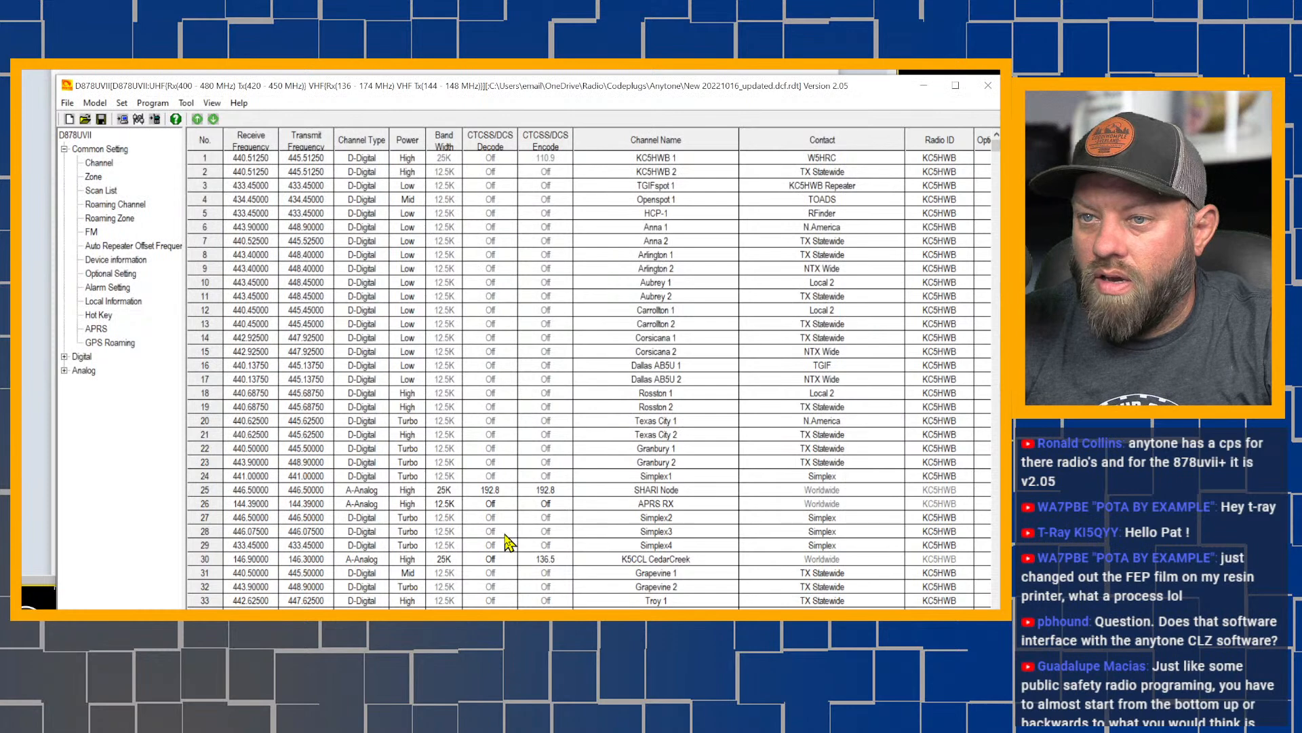
Open the North Texas zone for editing and examine the order of its channel members
{"action": "left_click", "coordinate": [93, 176]}
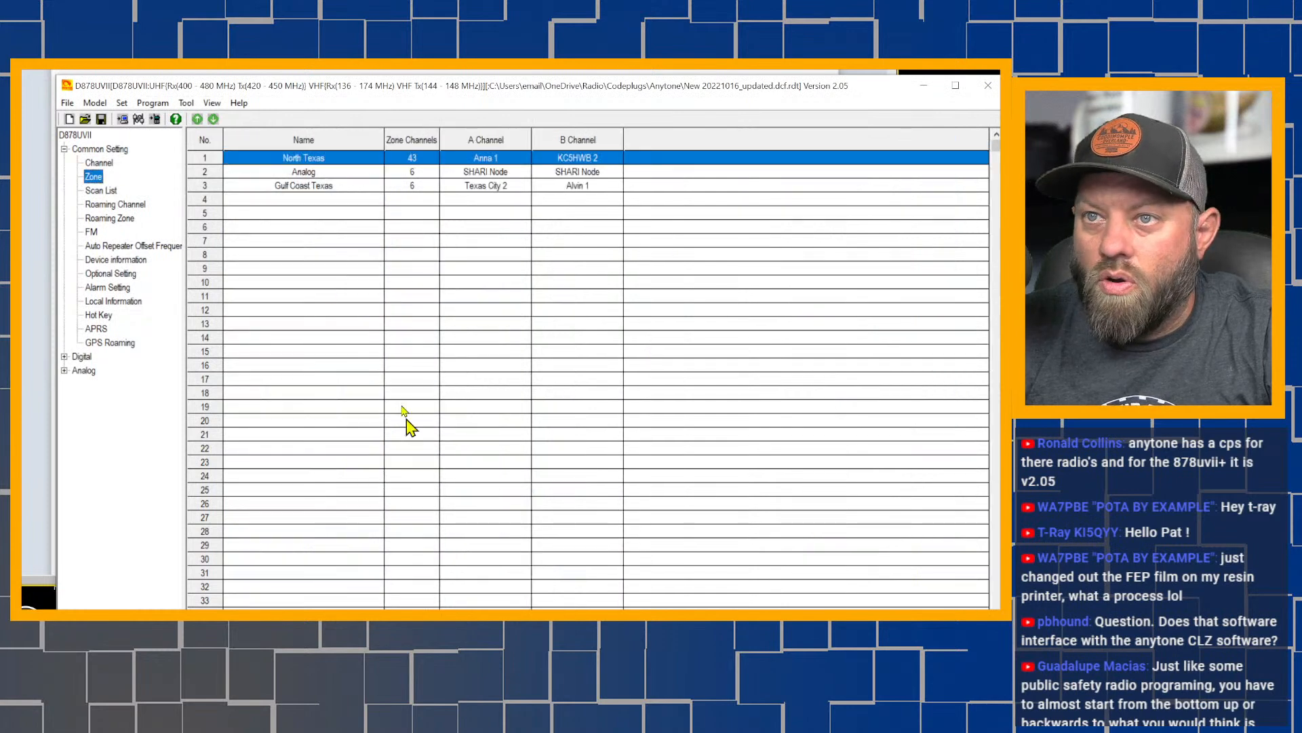
{"action": "double_click", "coordinate": [323, 160]}
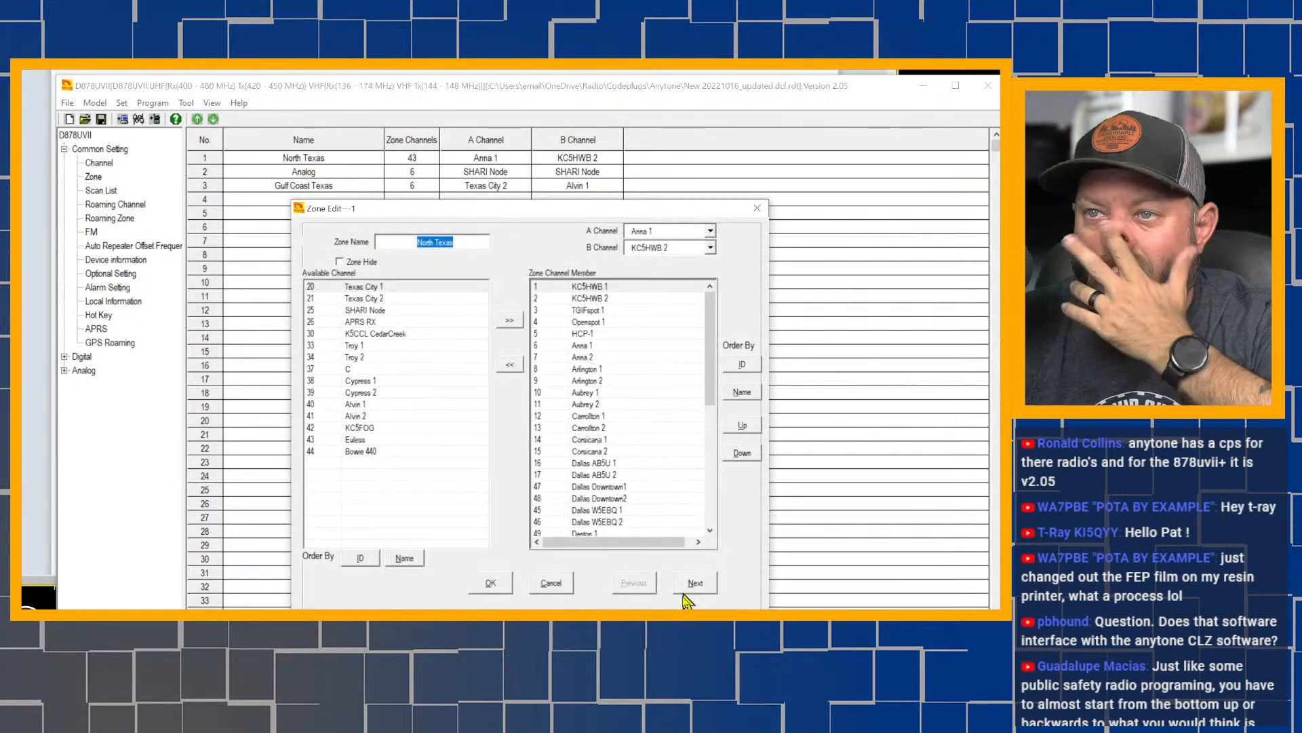
{"action": "left_click_drag", "start_coordinate": [706, 347], "coordinate": [706, 316]}
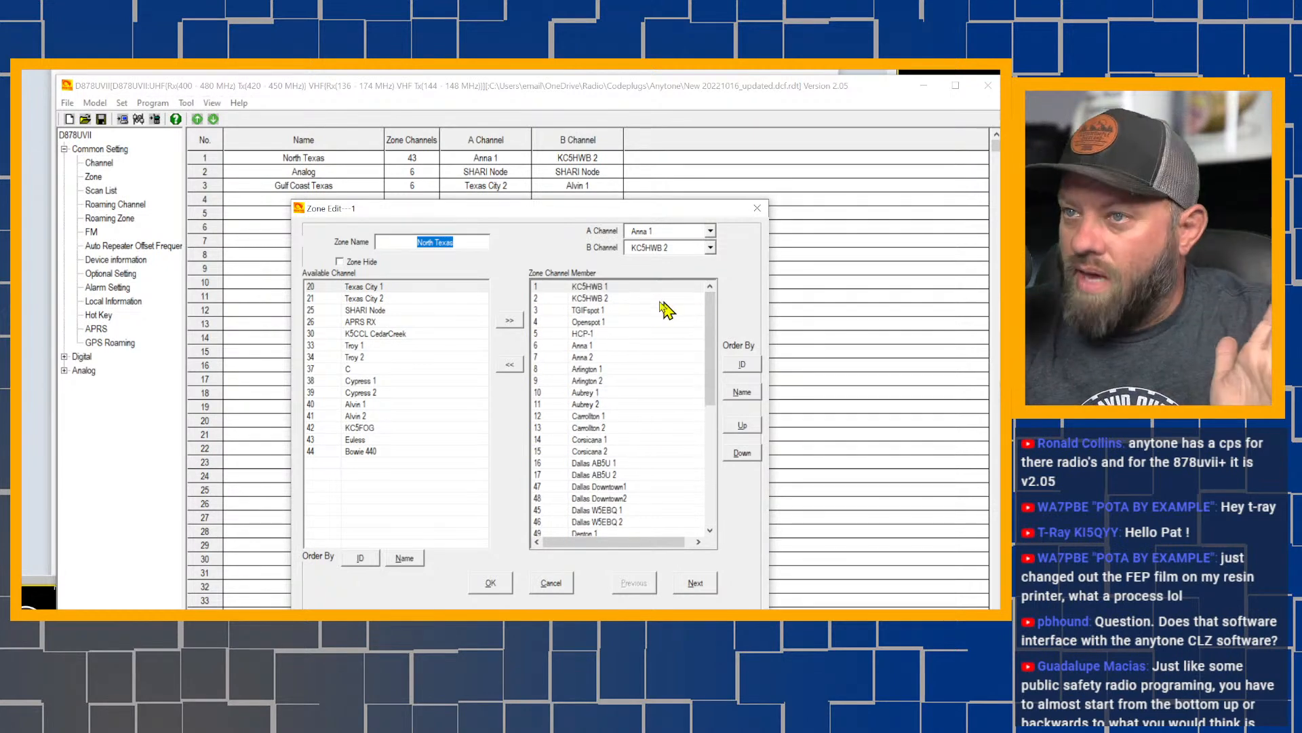
Close the North Texas zone editor without making changes and display the channel list
{"action": "left_click", "coordinate": [551, 583]}
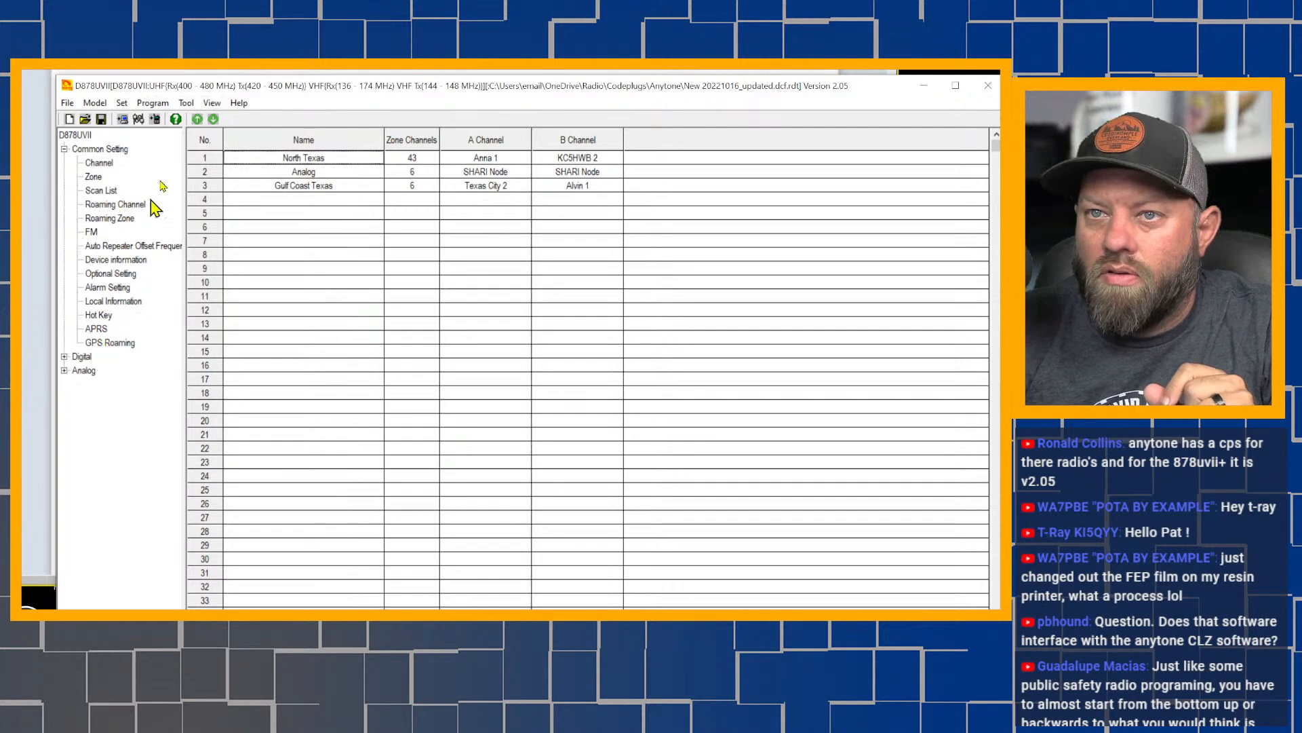
{"action": "left_click", "coordinate": [100, 164]}
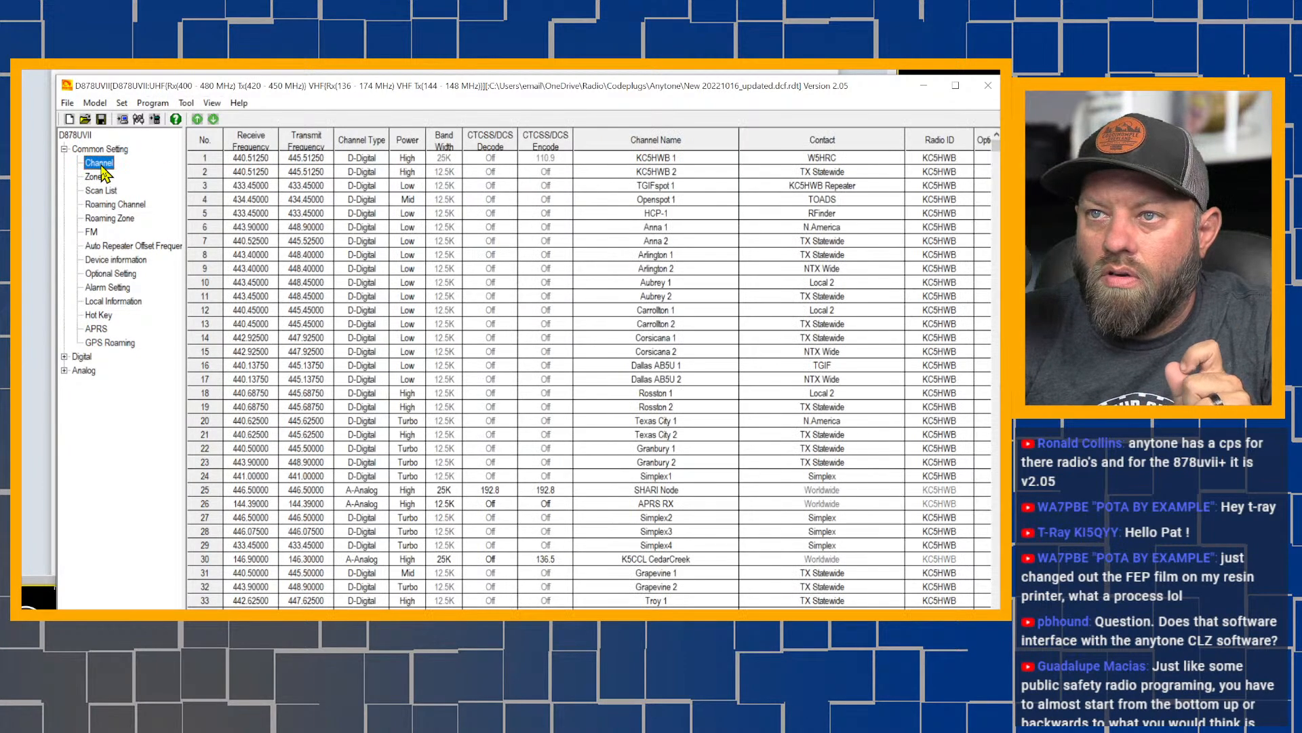
In the optional settings, set the two power-on display lines to HAM RADIO 2 and the owner's call sign
{"action": "left_click", "coordinate": [117, 274]}
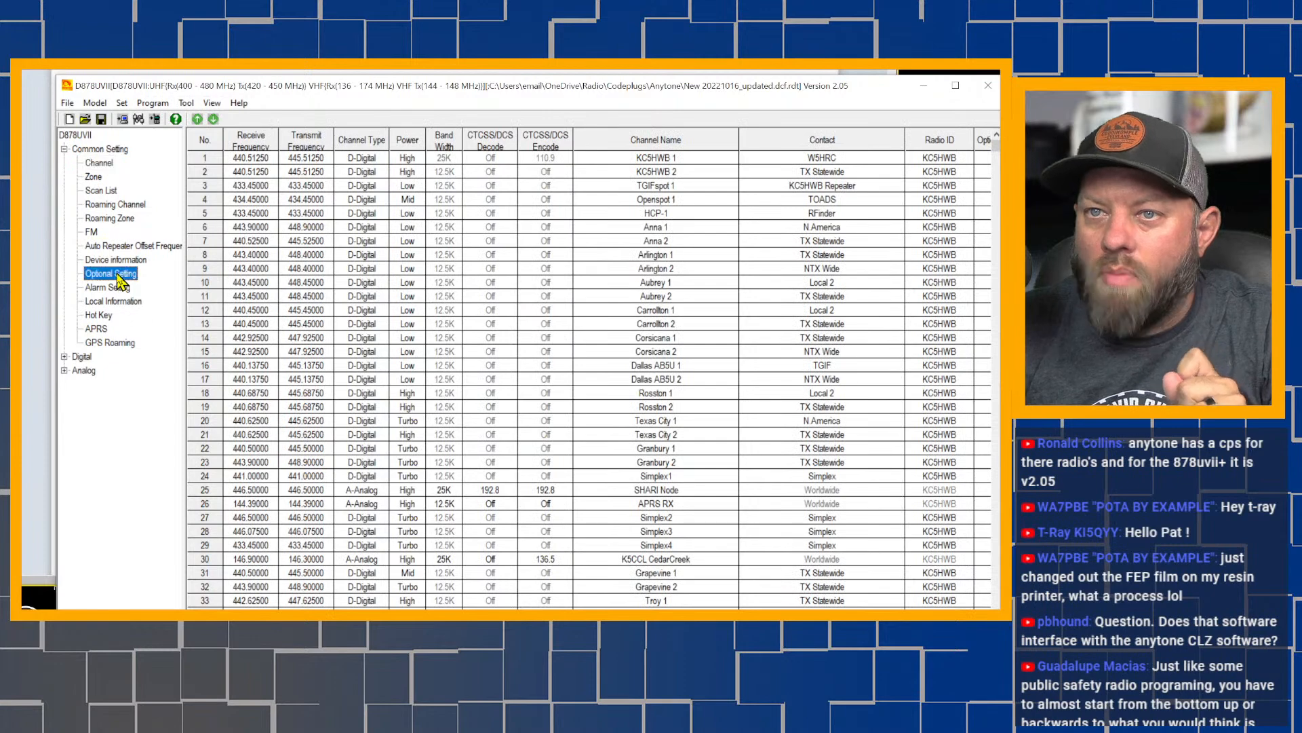
{"action": "left_click_drag", "start_coordinate": [371, 224], "coordinate": [262, 219]}
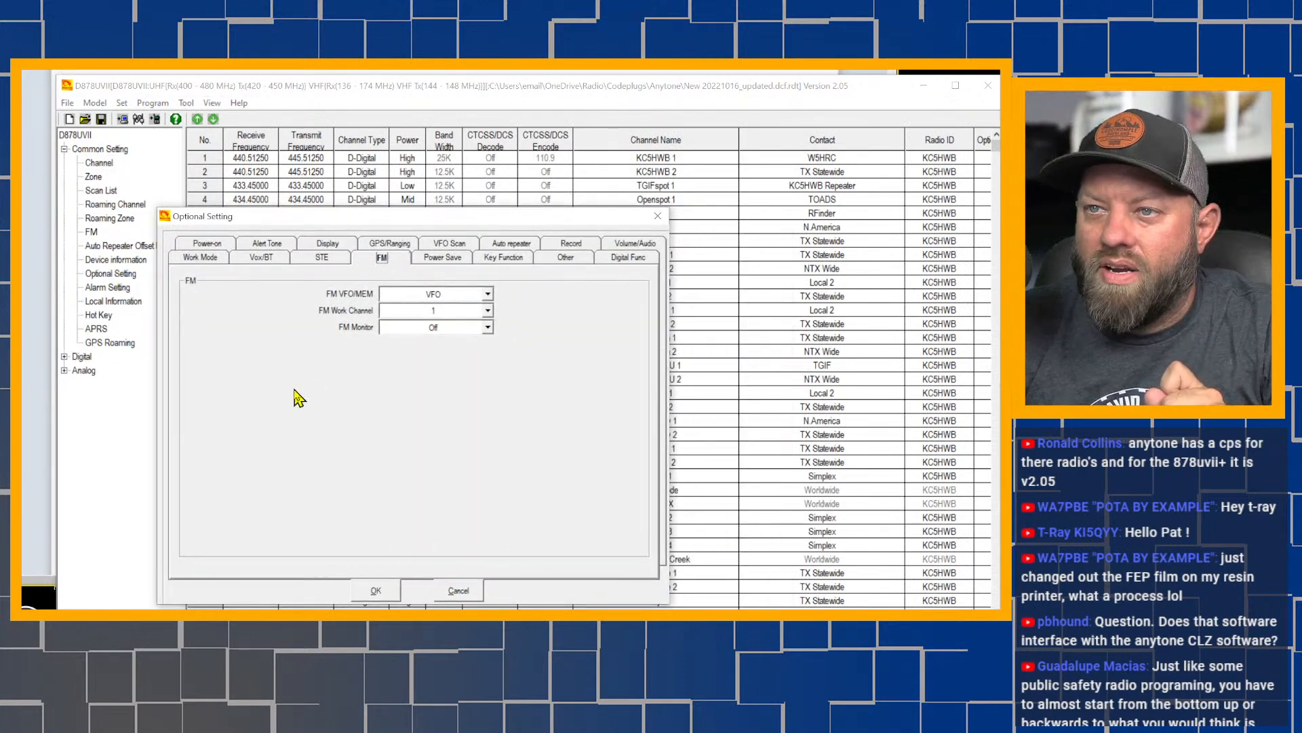
{"action": "left_click", "coordinate": [216, 245]}
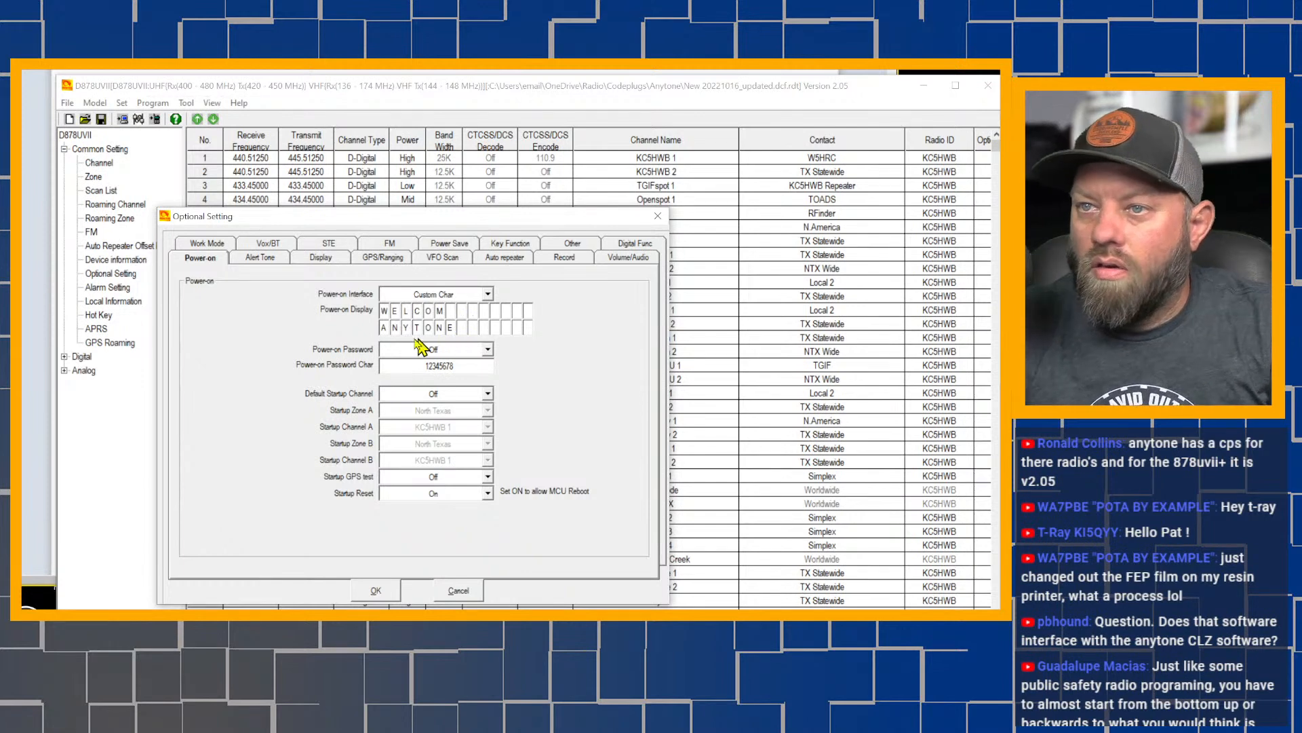
{"action": "left_click", "coordinate": [384, 311]}
{"action": "type", "text": "HAM"}
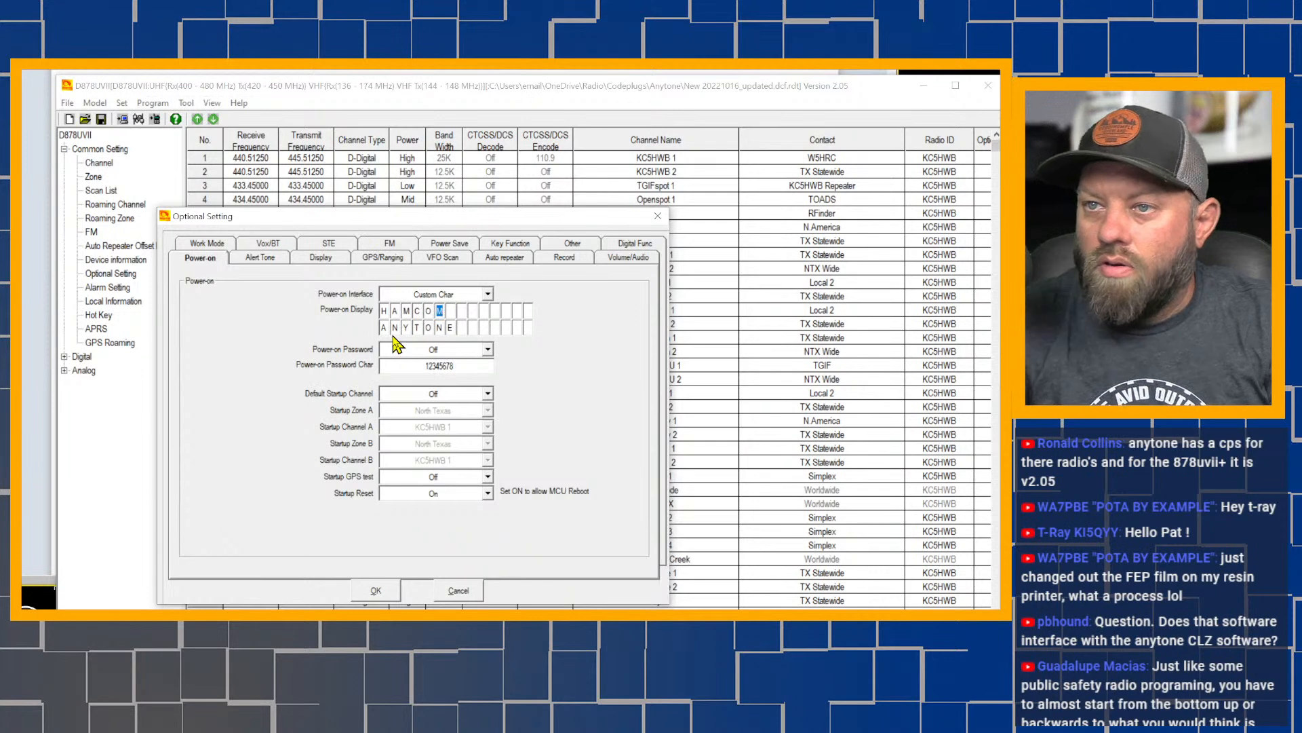
{"action": "left_click", "coordinate": [414, 311]}
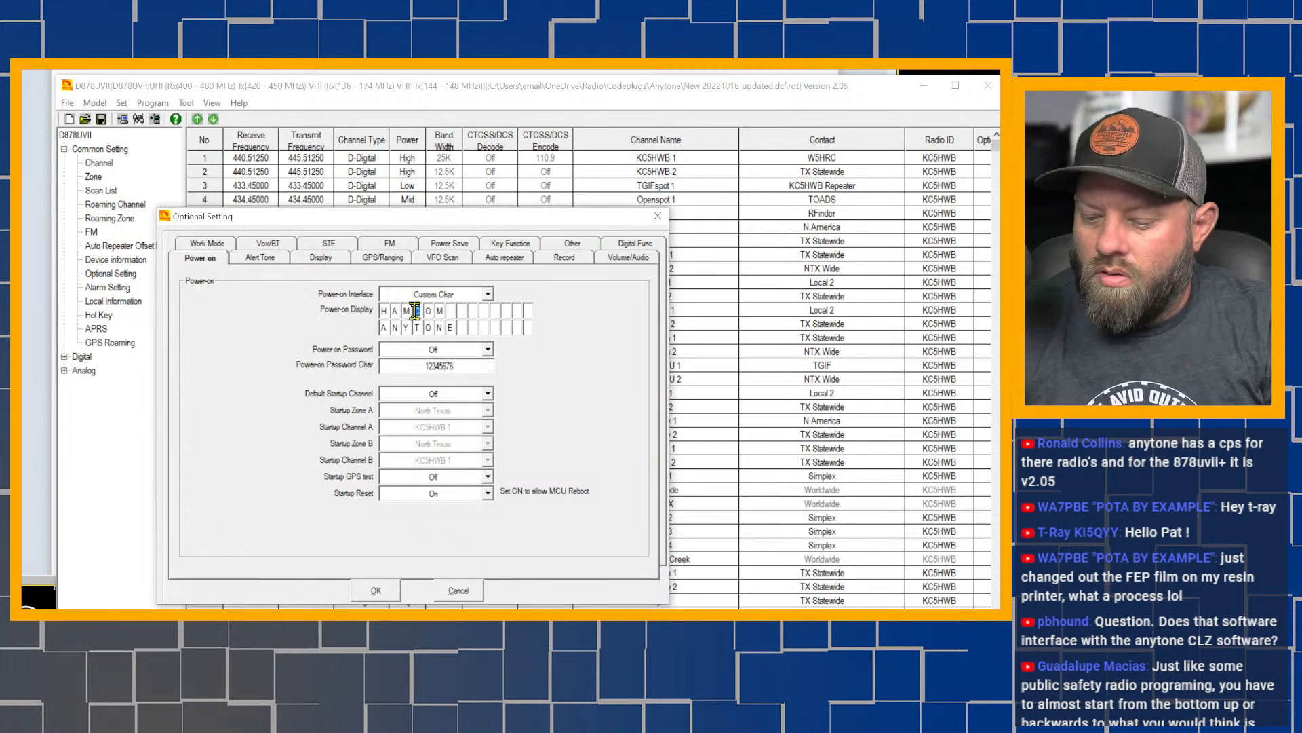
{"action": "left_click", "coordinate": [383, 327]}
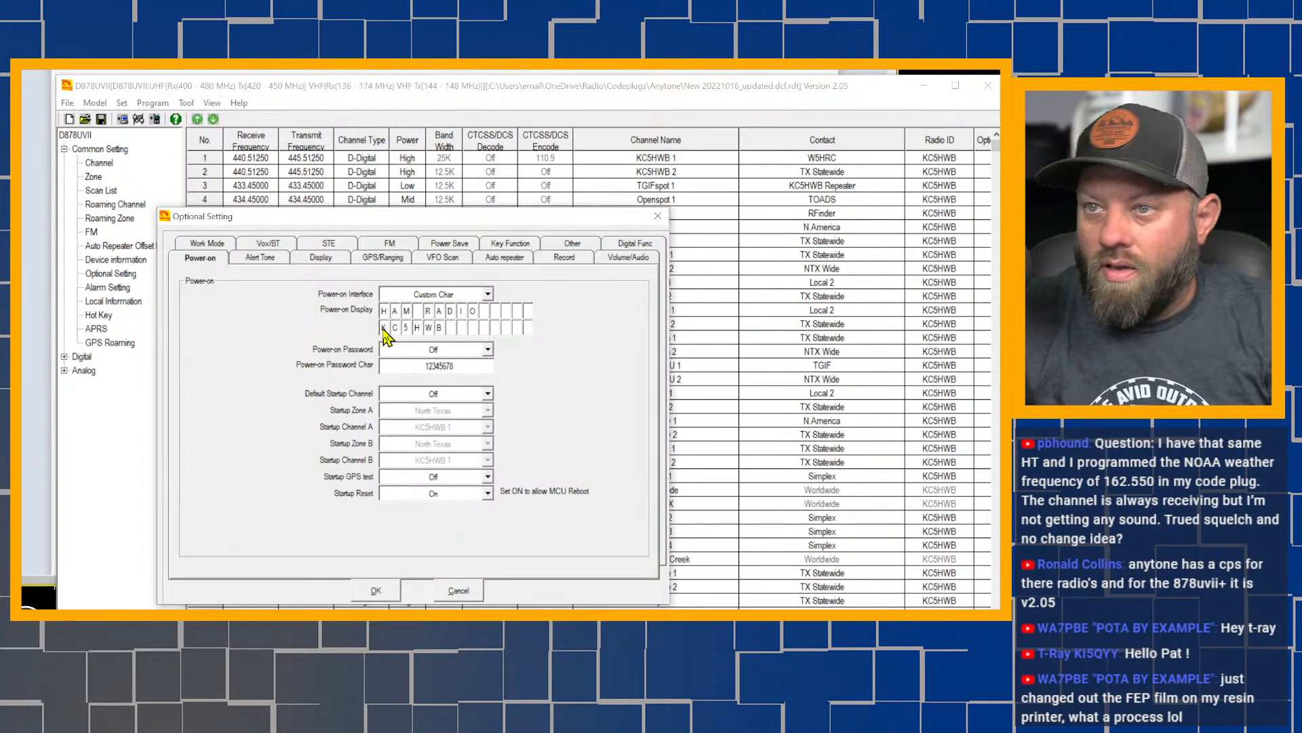
{"action": "left_click", "coordinate": [496, 311]}
{"action": "type", "text": "2"}
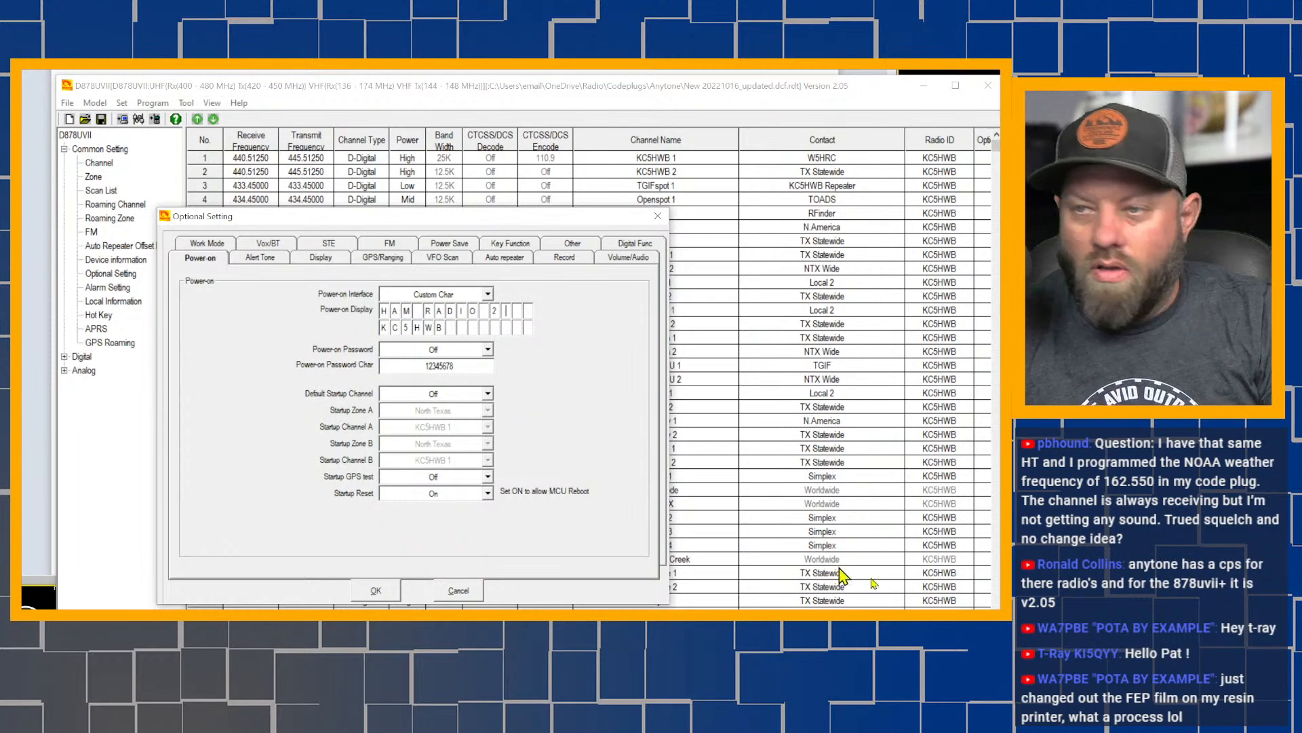
Review the display, GPS/ranging and volume/audio options, and accept the optional settings
{"action": "left_click", "coordinate": [264, 257]}
{"action": "left_click", "coordinate": [320, 257]}
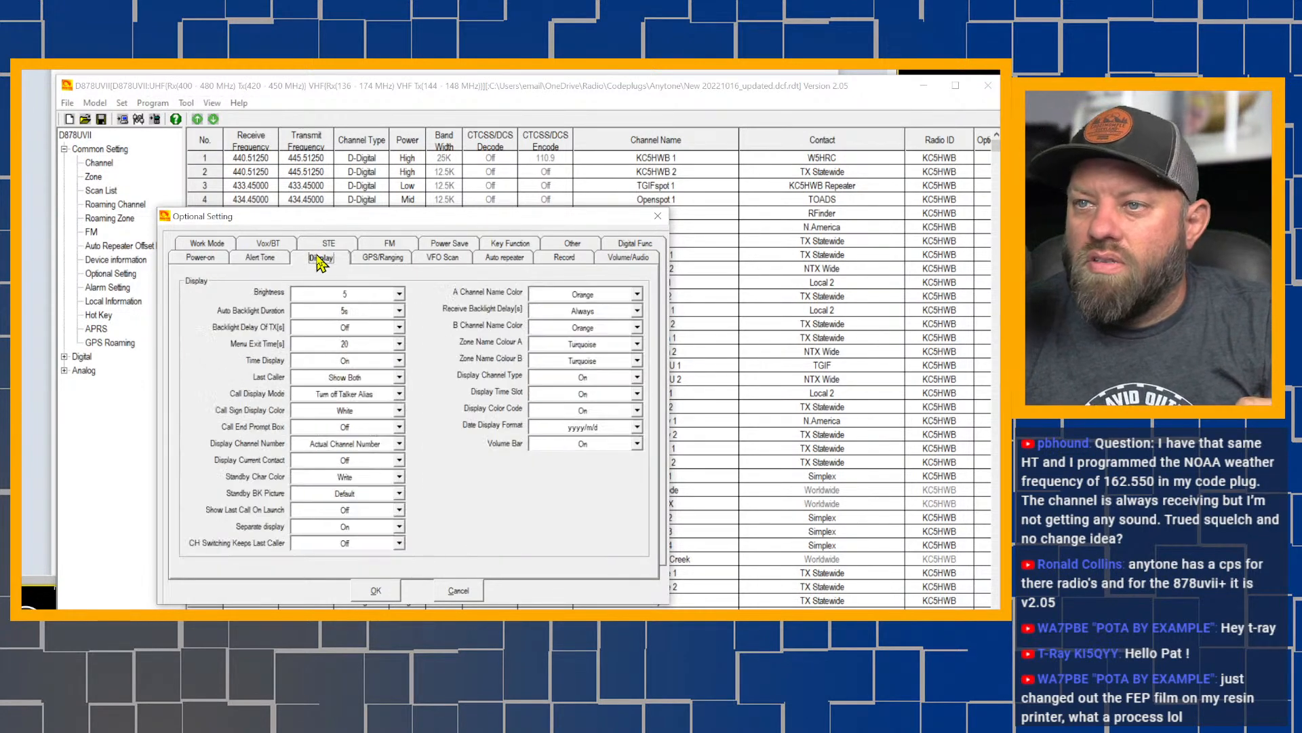
{"action": "left_click", "coordinate": [394, 260]}
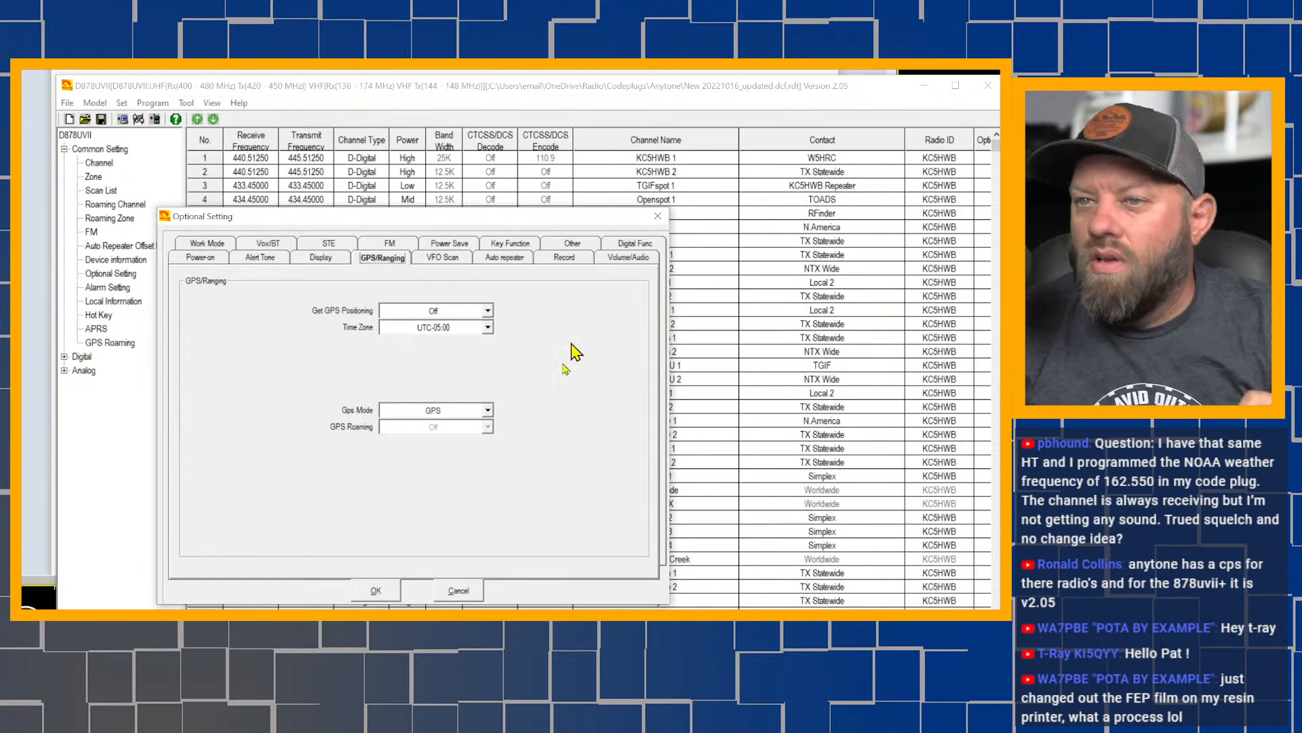
{"action": "left_click", "coordinate": [201, 260]}
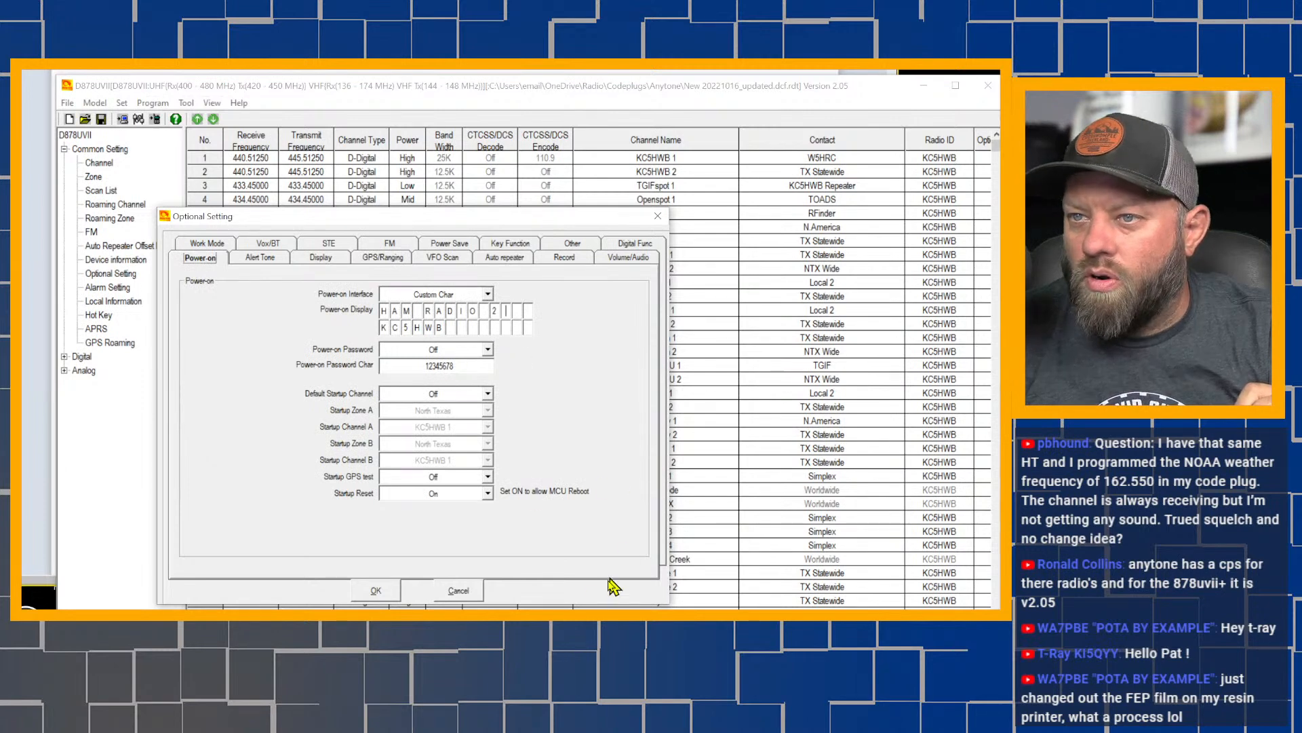
{"action": "left_click", "coordinate": [624, 259]}
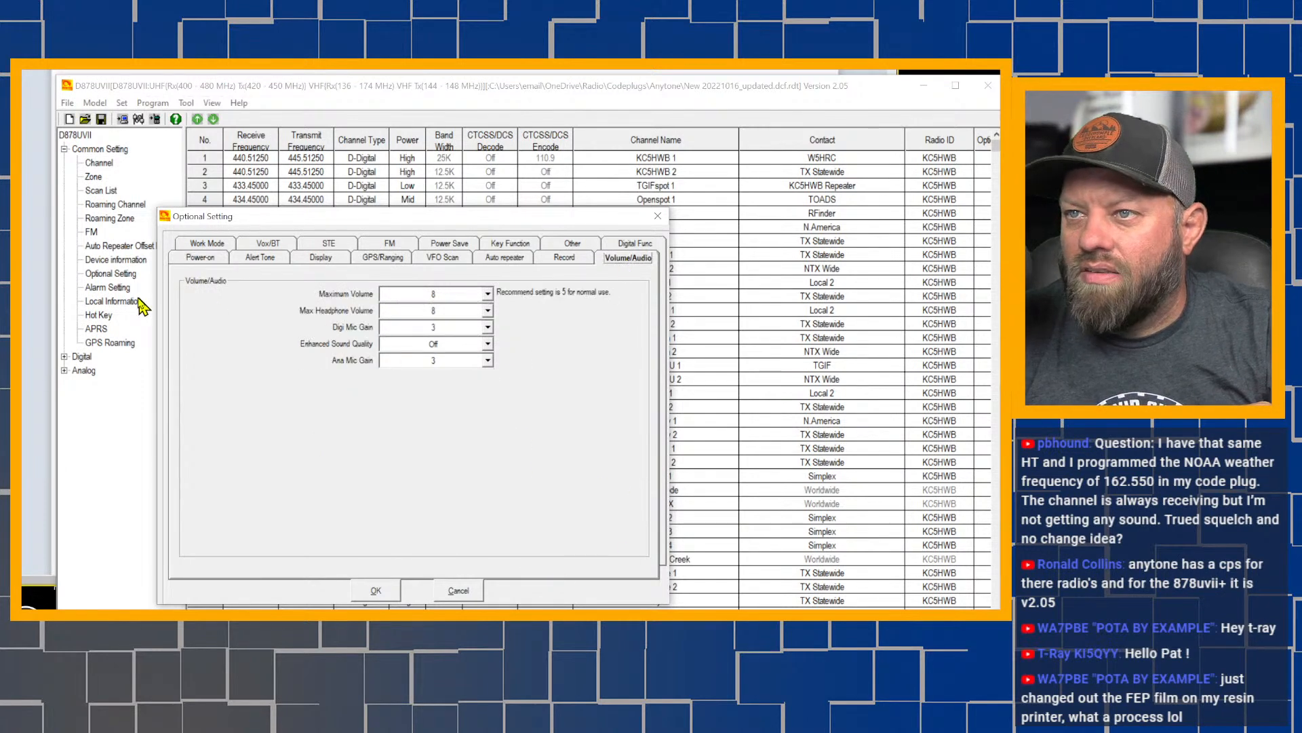
{"action": "left_click", "coordinate": [198, 260]}
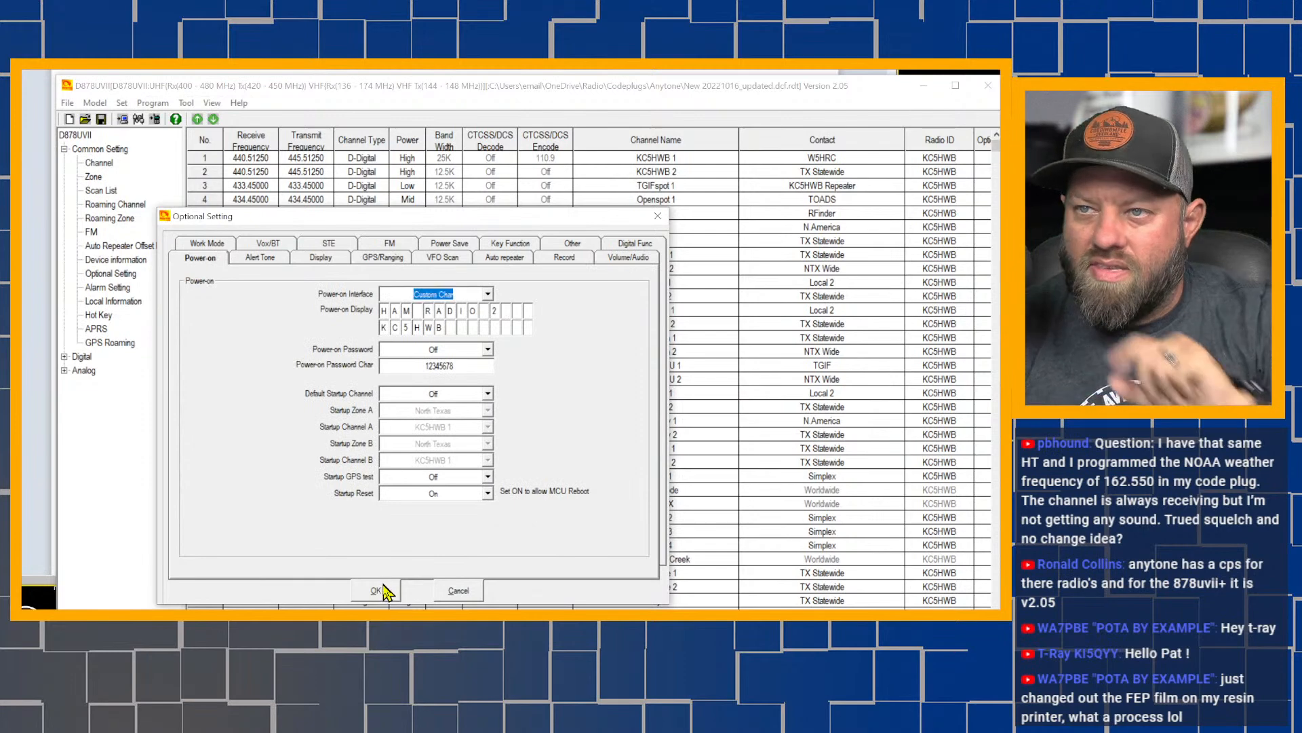
{"action": "left_click", "coordinate": [376, 592]}
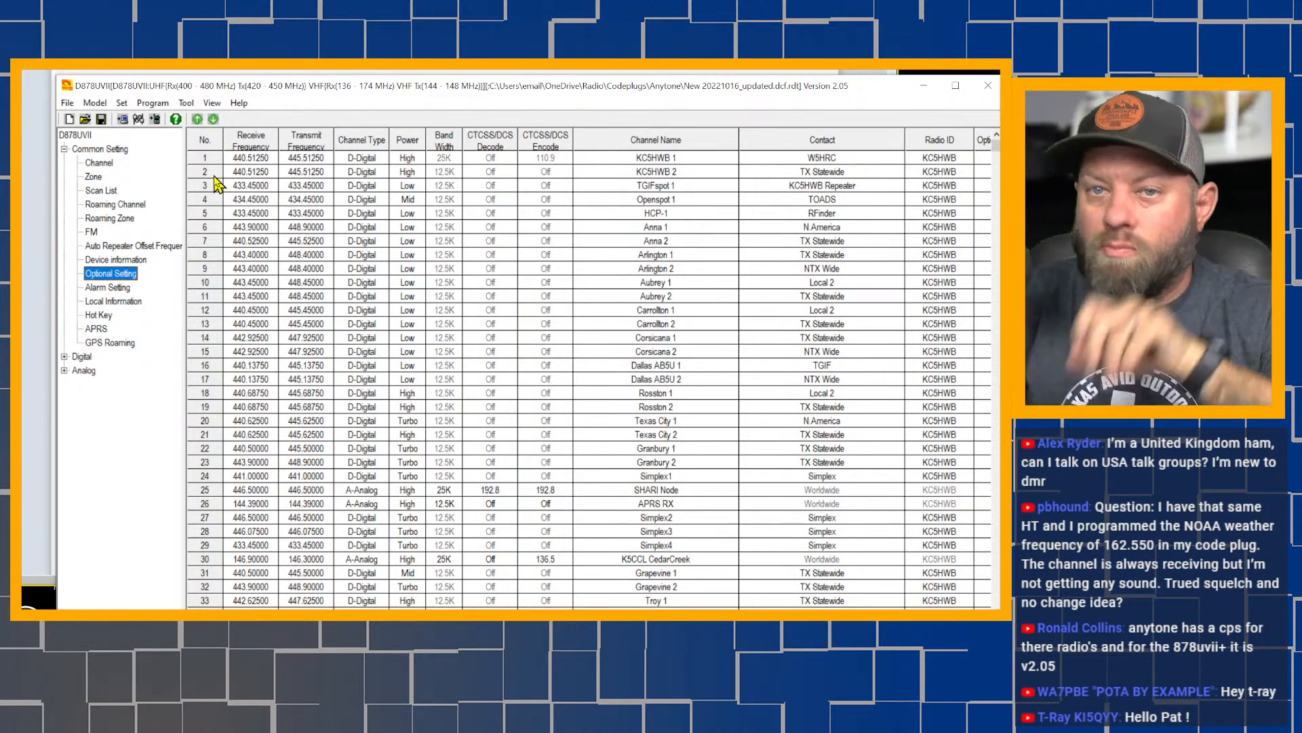
Use COM5 as the communication port for the radio
{"action": "left_click", "coordinate": [141, 119]}
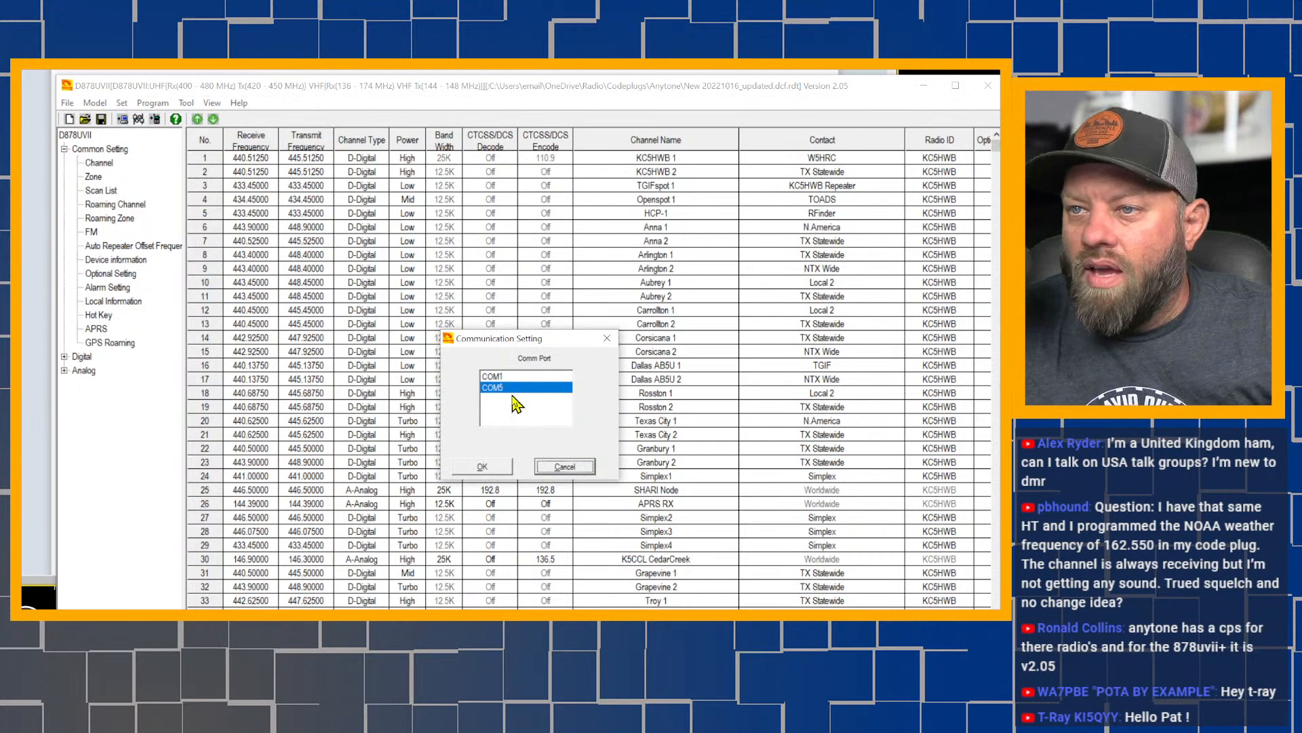
{"action": "left_click_drag", "start_coordinate": [532, 344], "coordinate": [465, 359]}
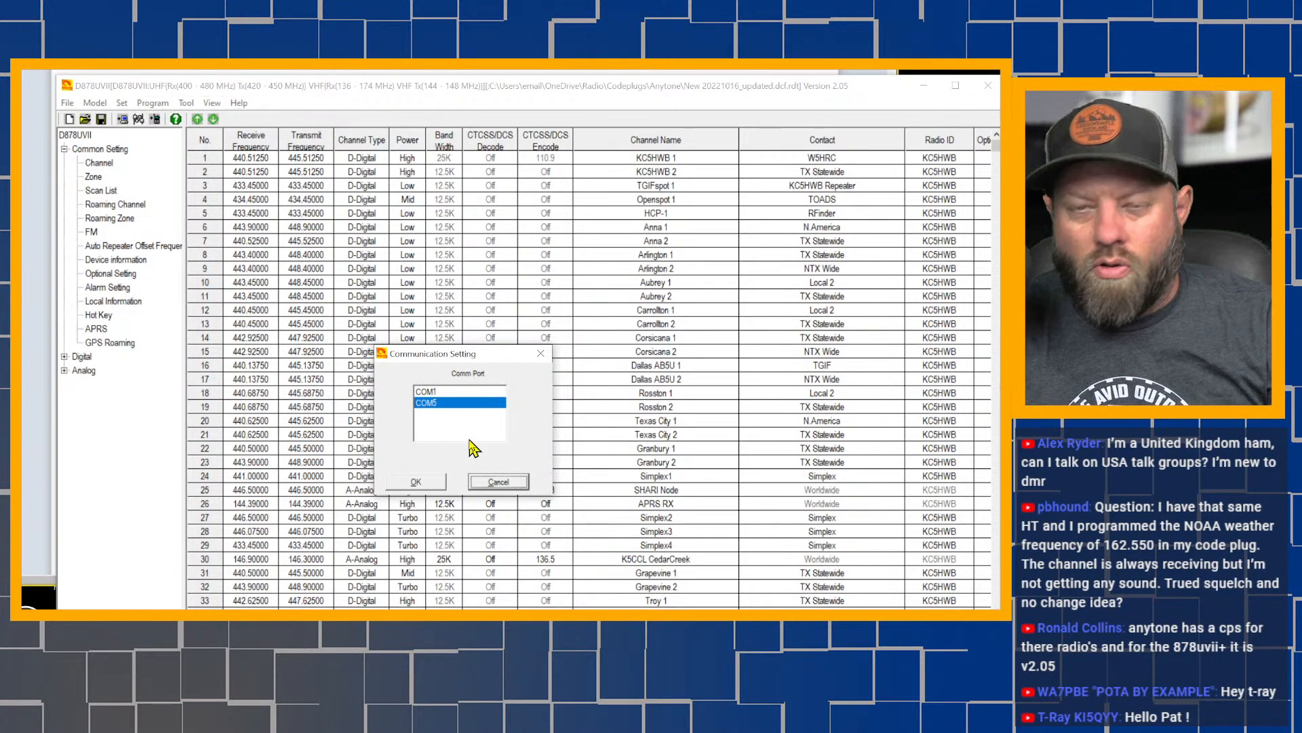
{"action": "left_click", "coordinate": [416, 482]}
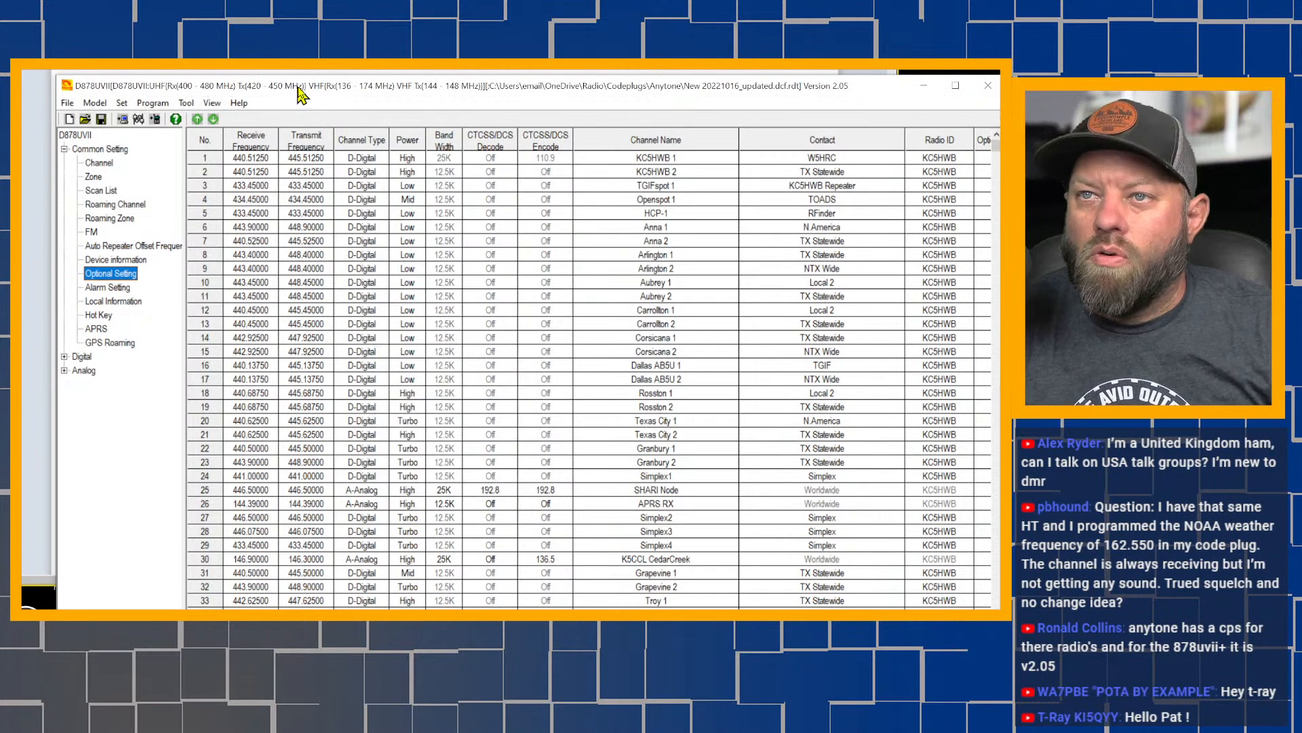
Write the codeplug to the radio with only Other Data included, leaving out the Digital Contact List
{"action": "left_click_drag", "start_coordinate": [298, 89], "coordinate": [312, 95]}
{"action": "left_click", "coordinate": [170, 124]}
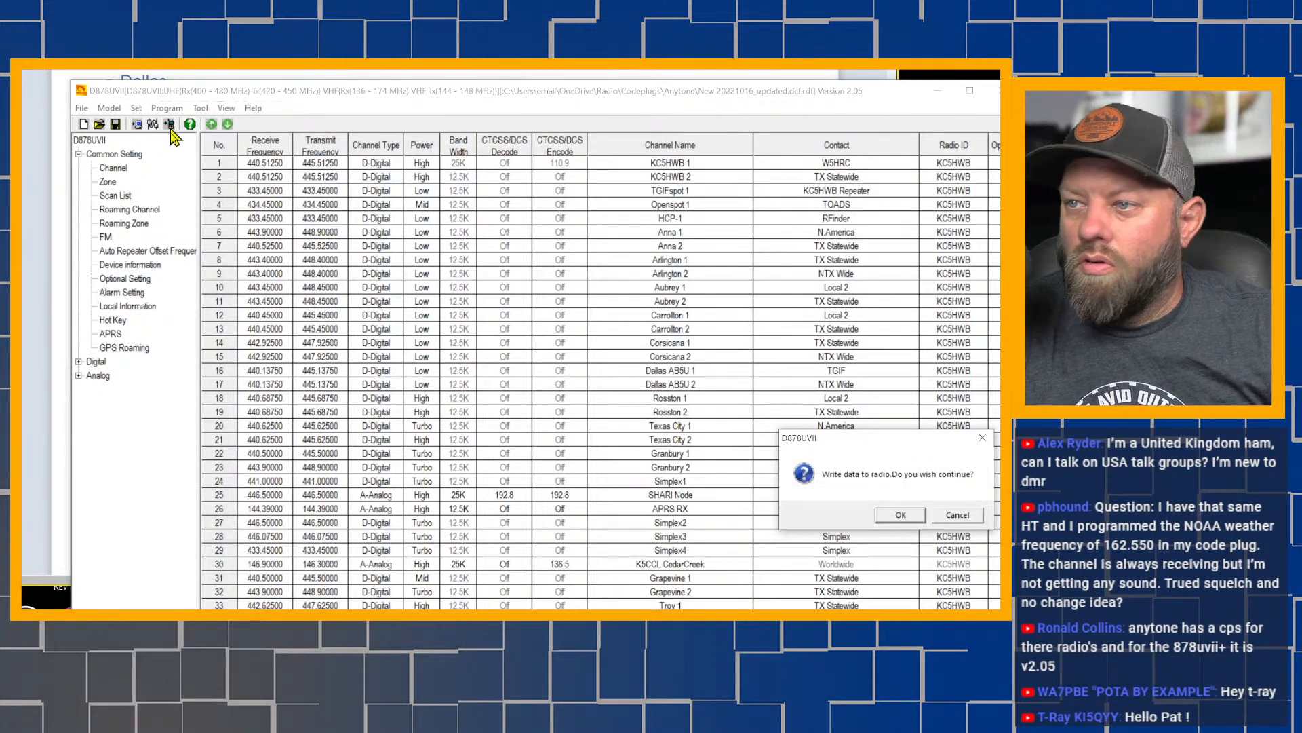
{"action": "left_click_drag", "start_coordinate": [902, 438], "coordinate": [585, 395]}
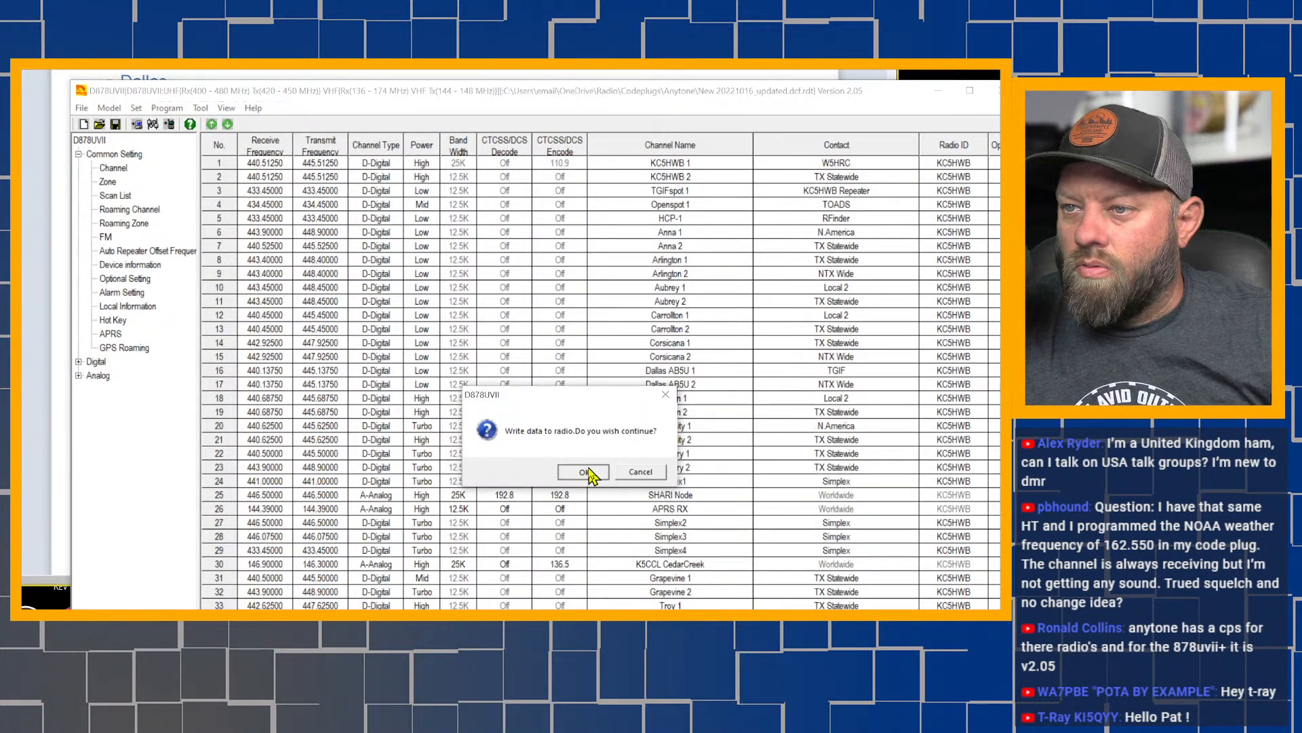
{"action": "left_click", "coordinate": [585, 472]}
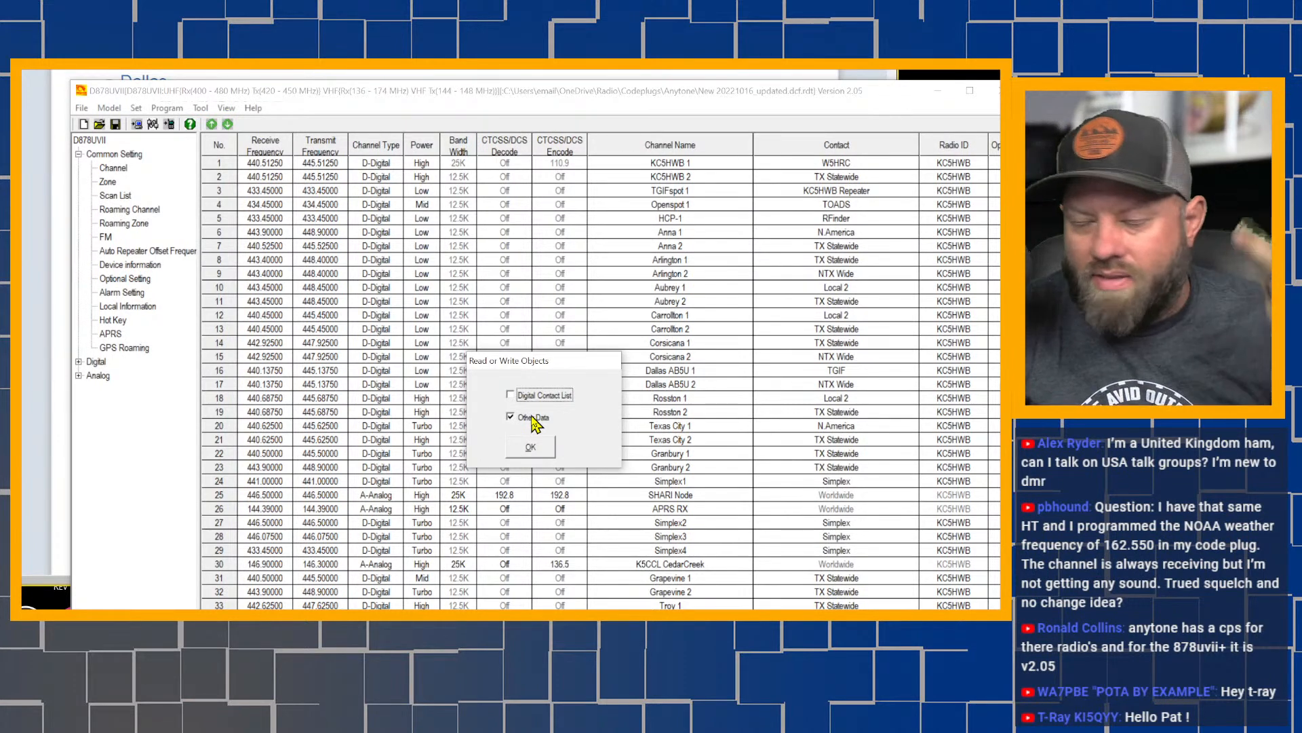
{"action": "left_click", "coordinate": [531, 447]}
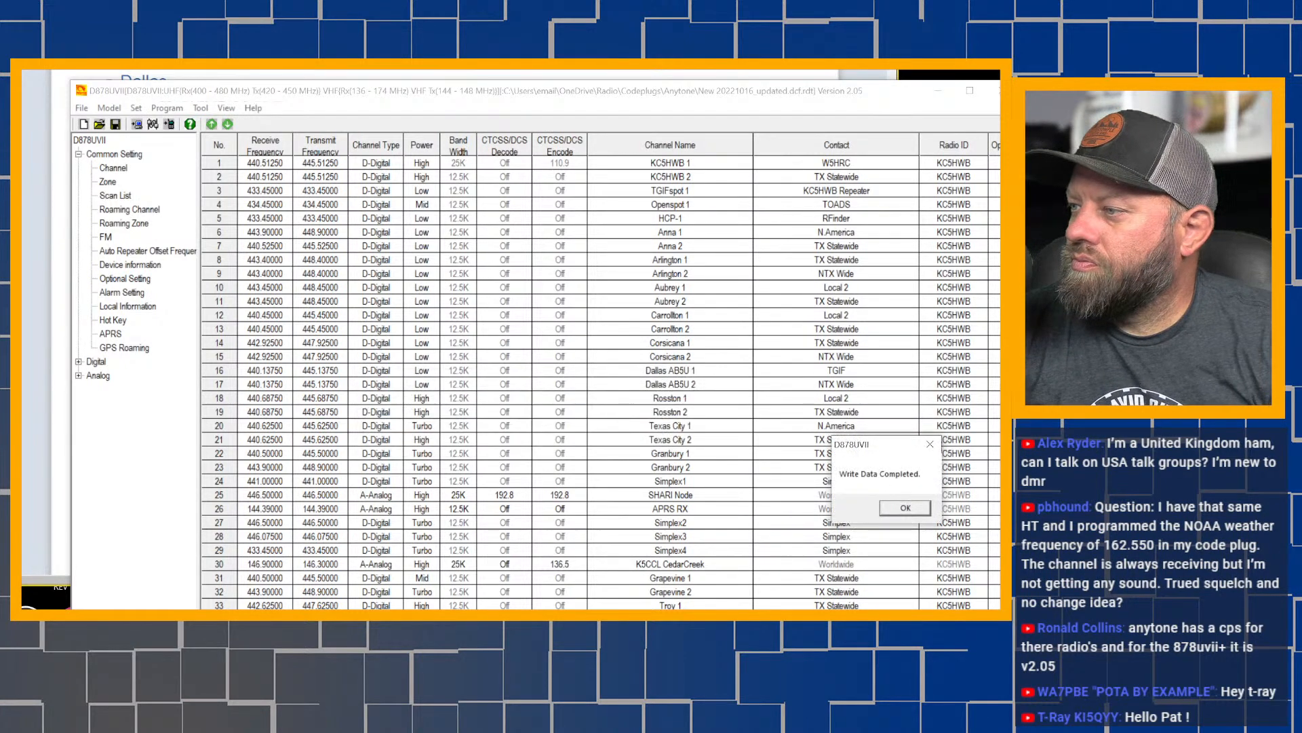
{"action": "left_click", "coordinate": [899, 510]}
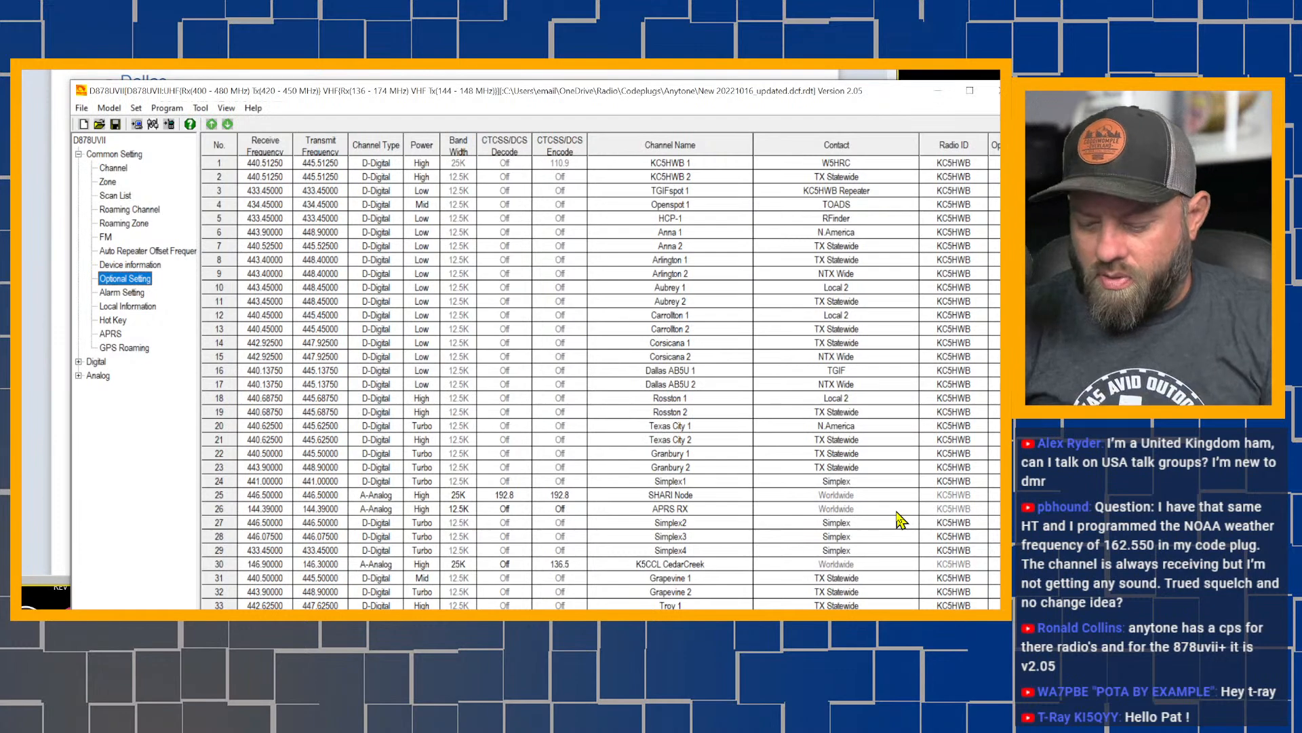